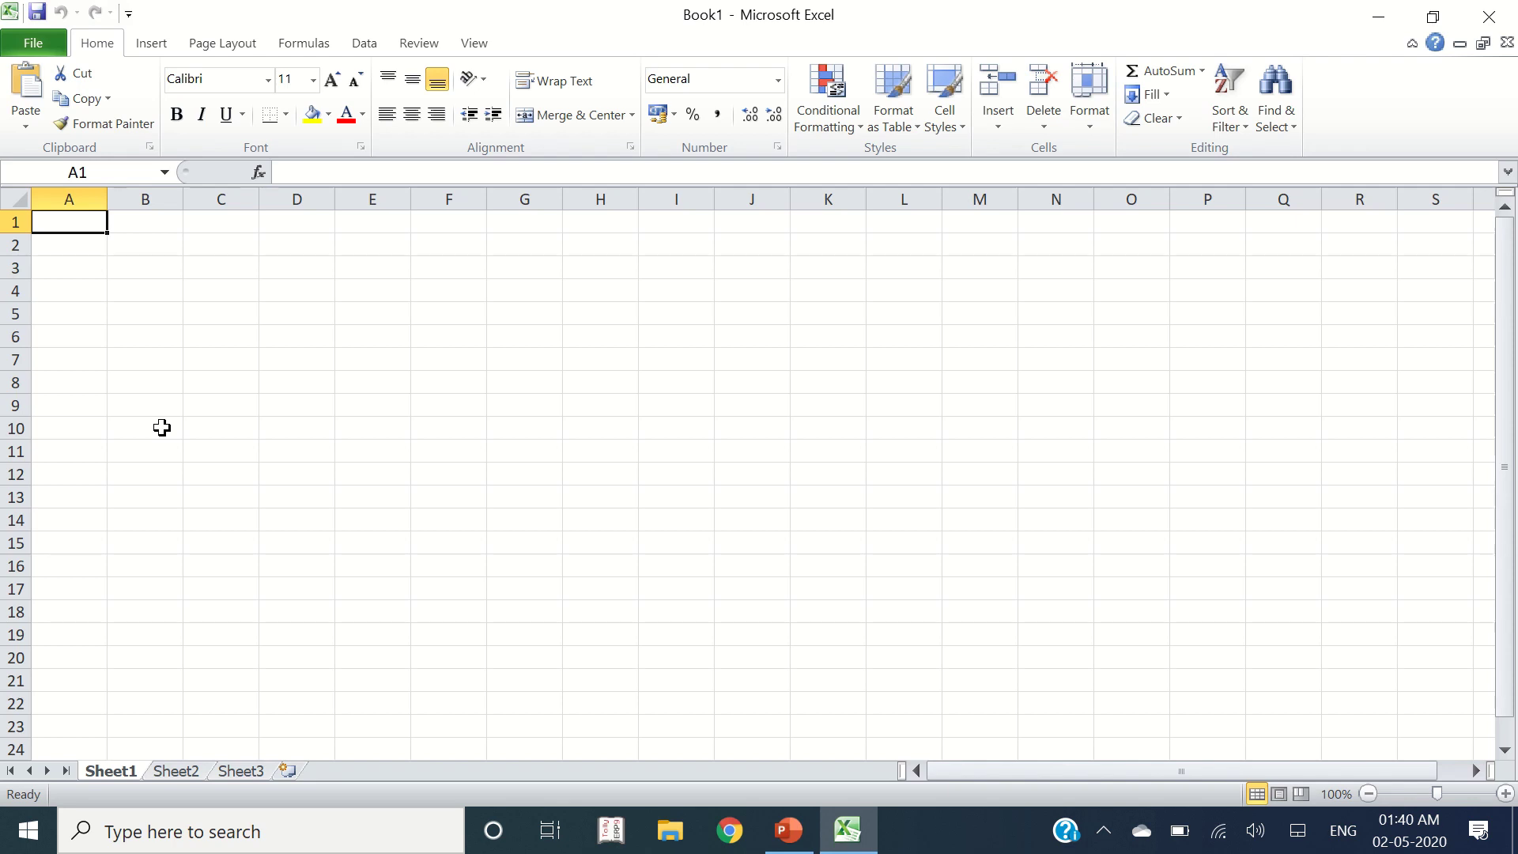
Step: Enter the column headings Name, Hindi and English in cells A1 to C1
{"action": "type", "text": "Name"}
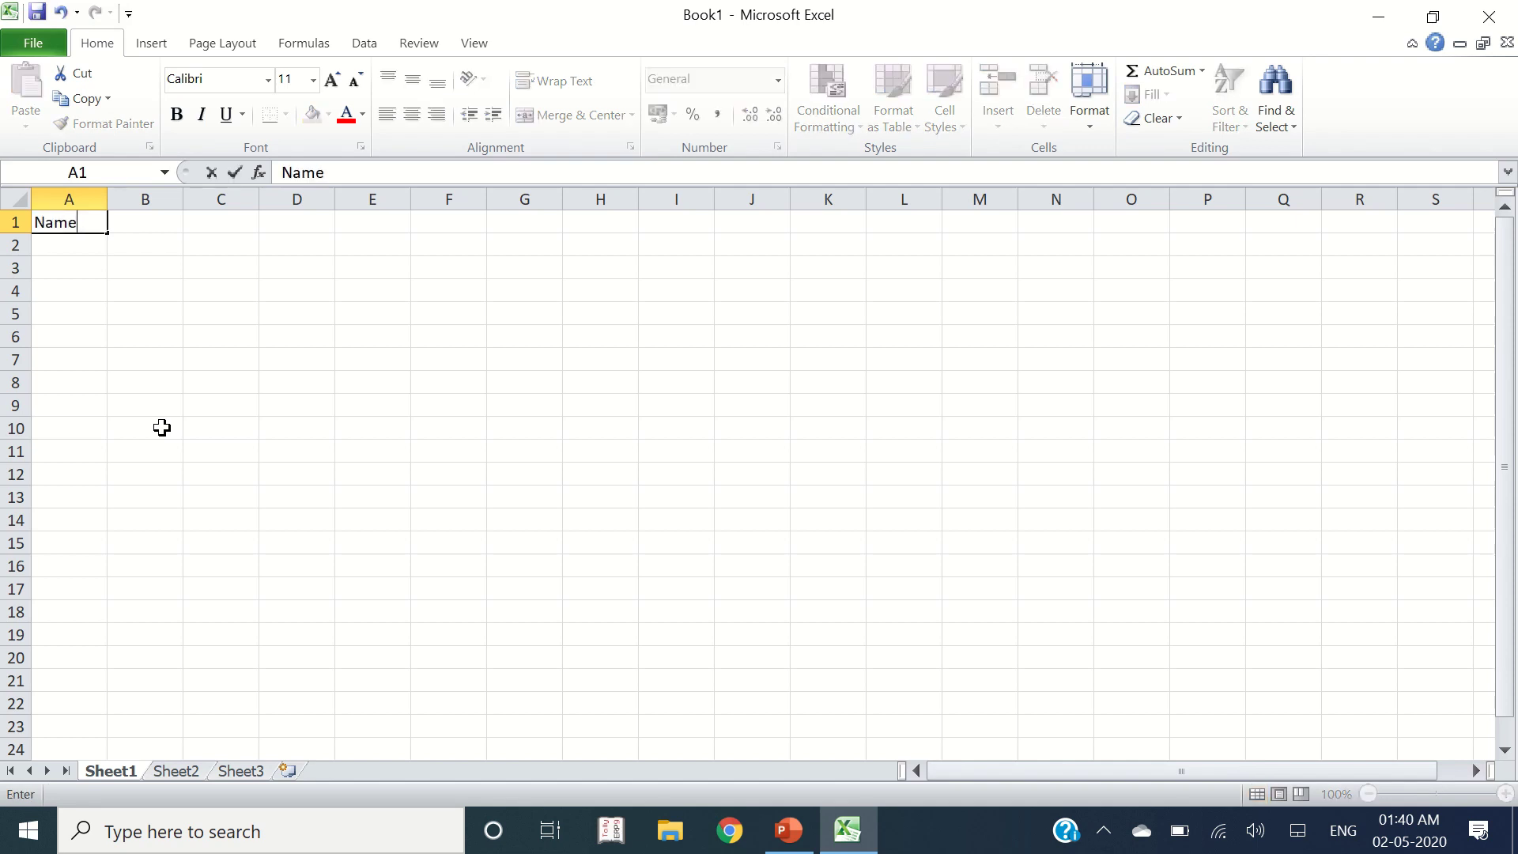
{"action": "key", "text": "Tab"}
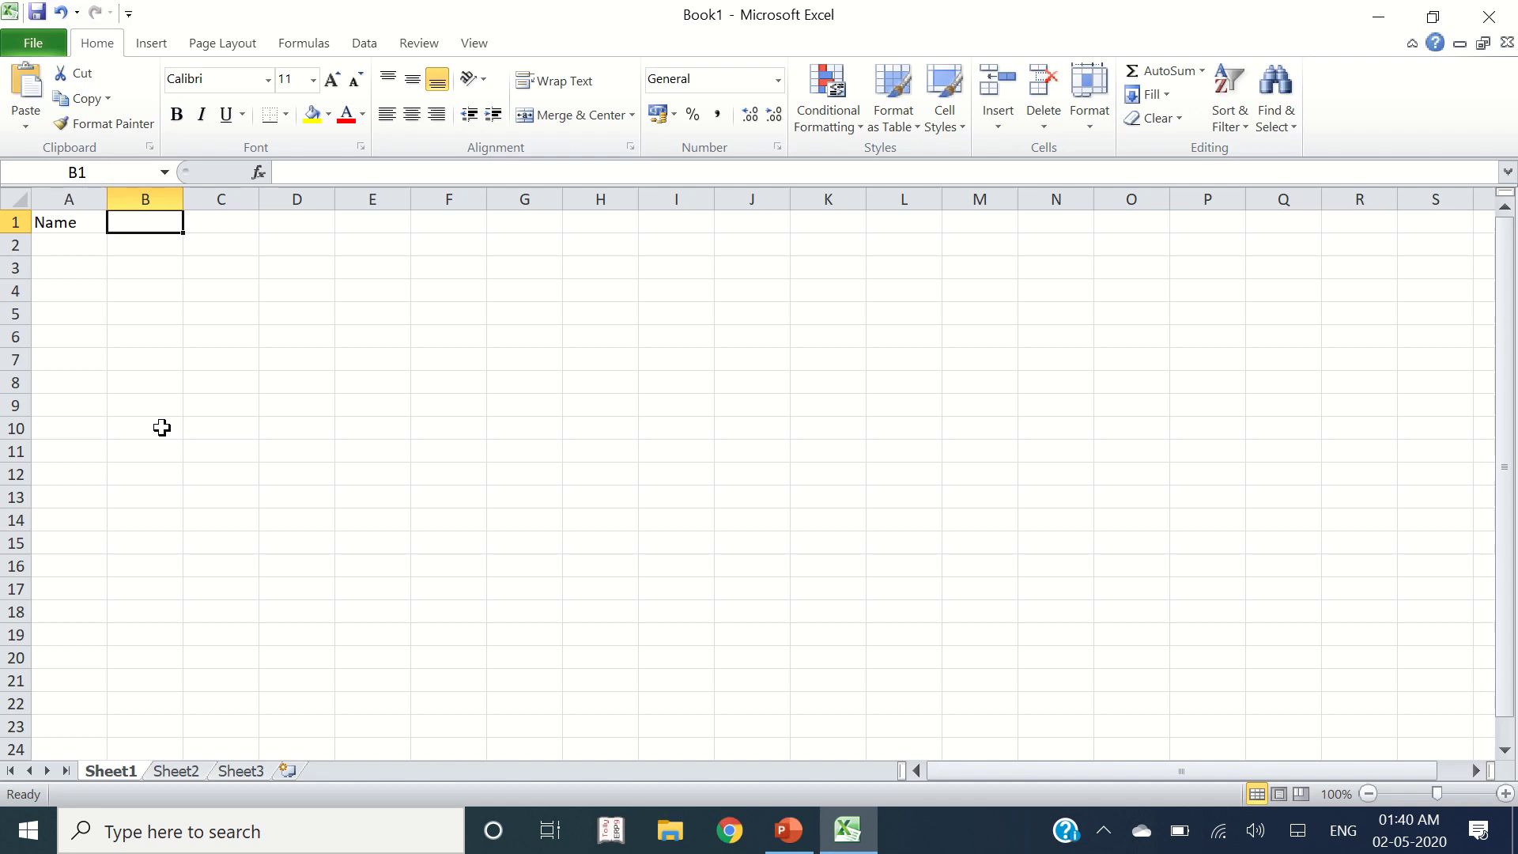
{"action": "type", "text": "Hindi"}
{"action": "key", "text": "Tab"}
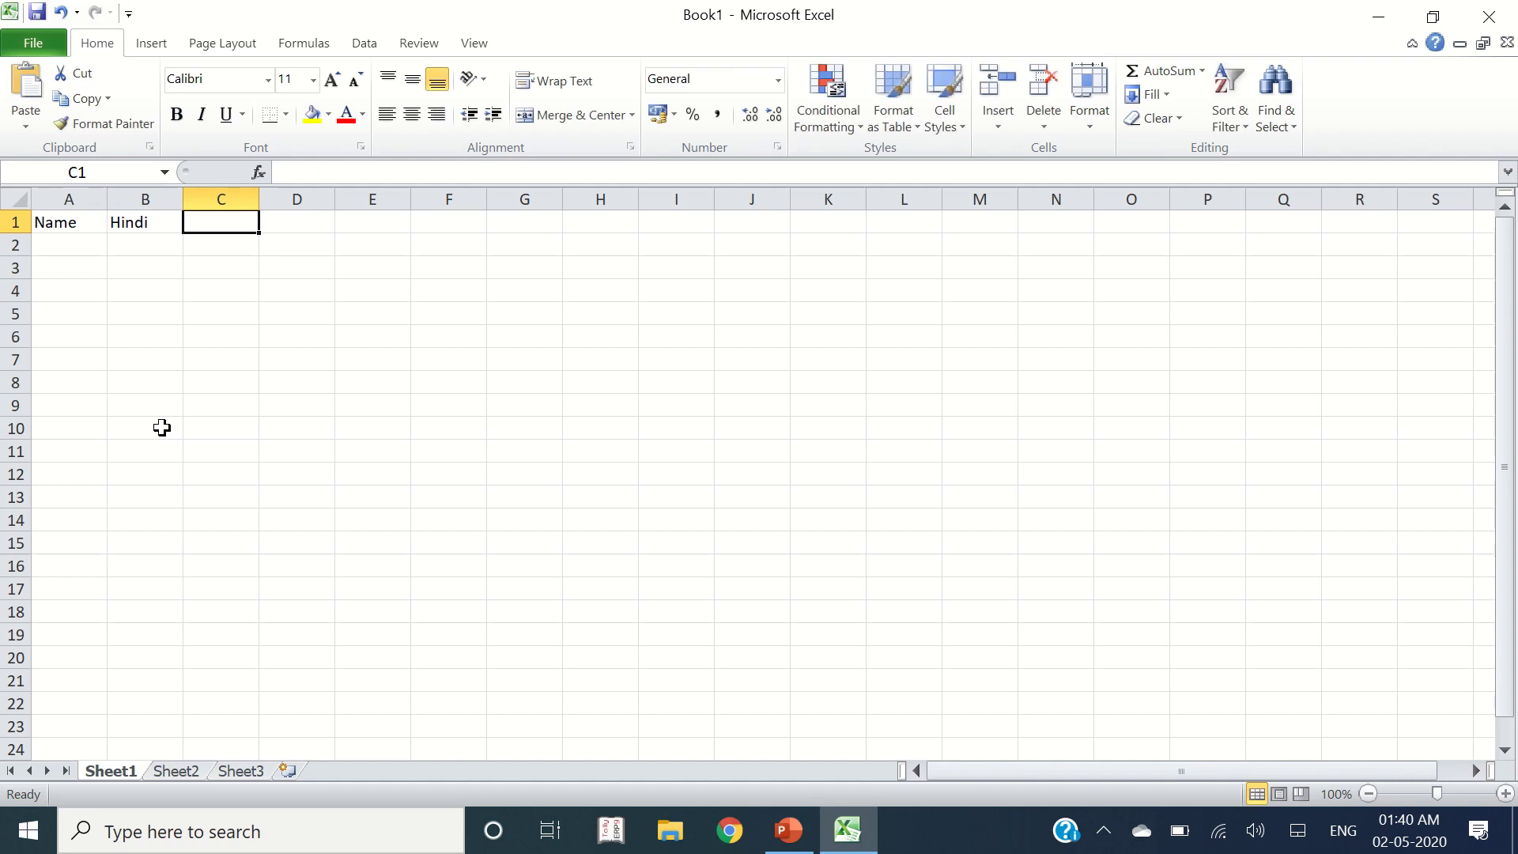
{"action": "type", "text": "English"}
{"action": "key", "text": "Tab"}
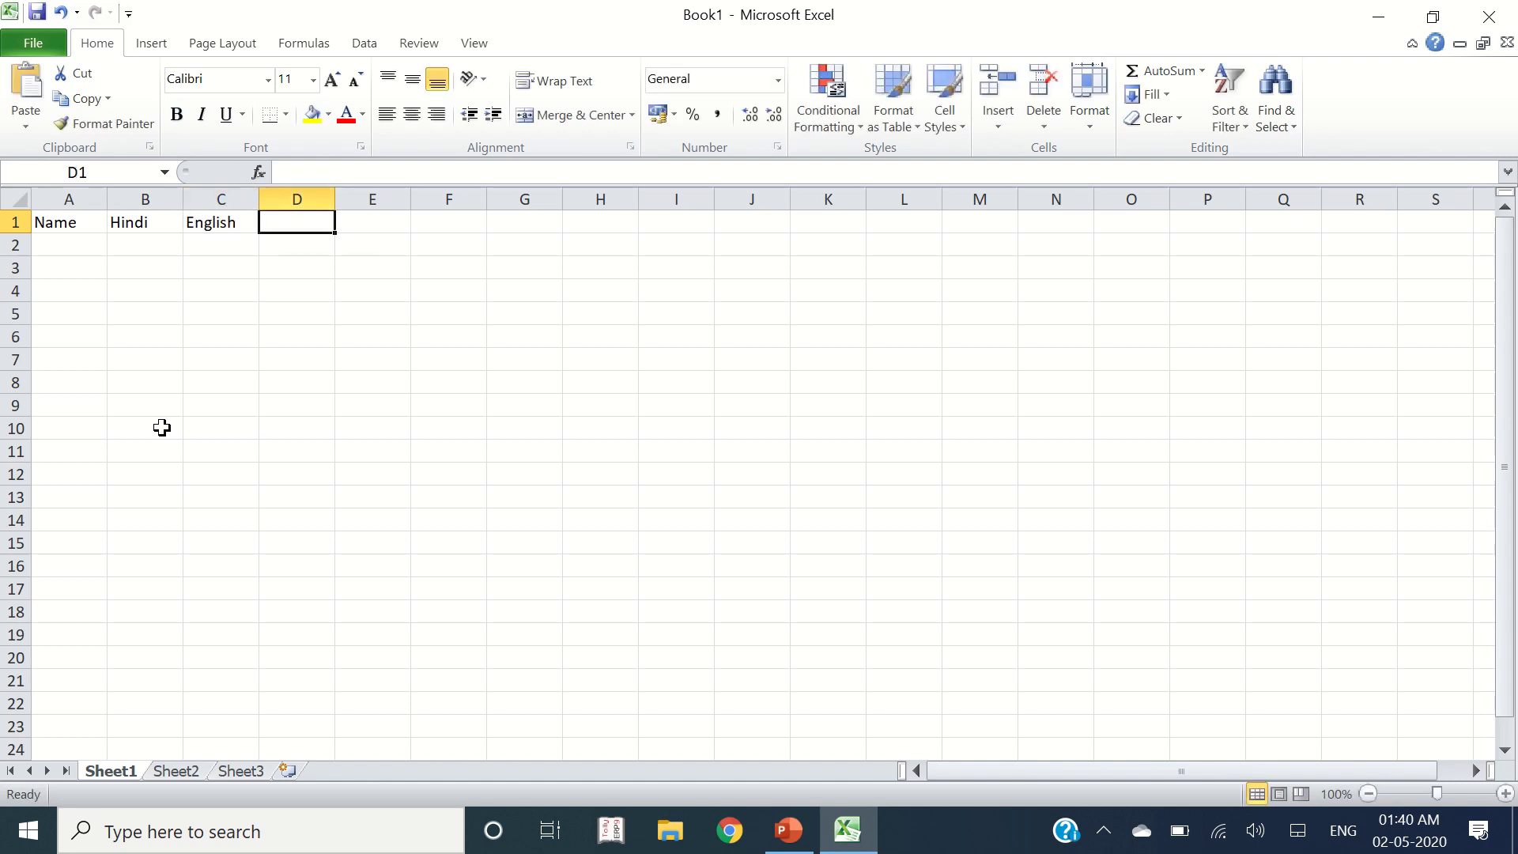
Step: Add the subject headings Maths, G.K., Science and SST in cells D1 to G1
{"action": "scroll", "coordinate": [418, 402], "scroll_direction": "up", "scroll_amount": 3, "text": "ctrl"}
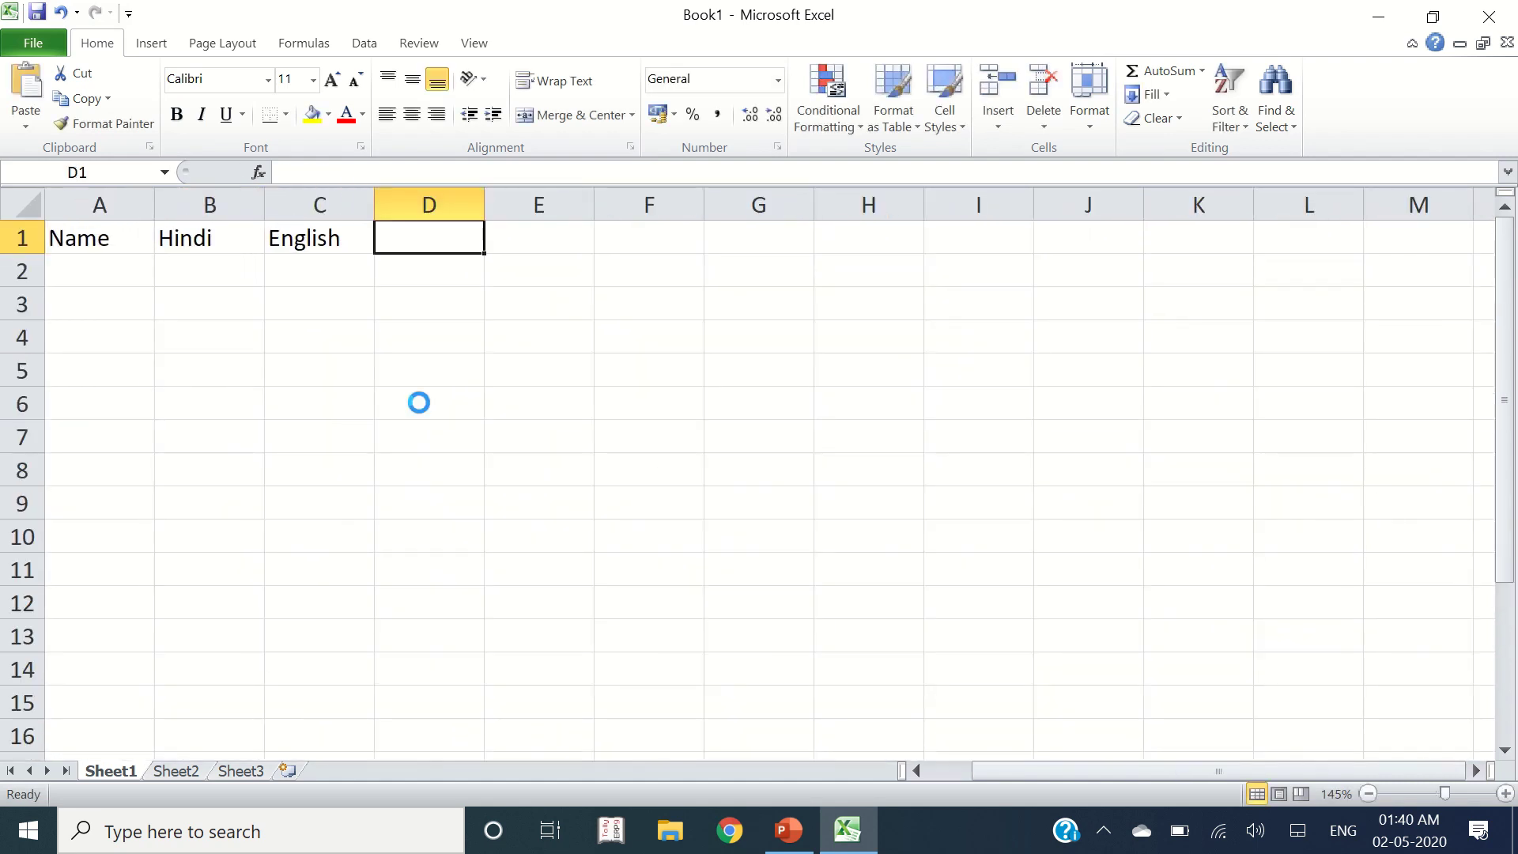
{"action": "scroll", "coordinate": [418, 403], "scroll_direction": "up", "scroll_amount": 1, "text": "ctrl"}
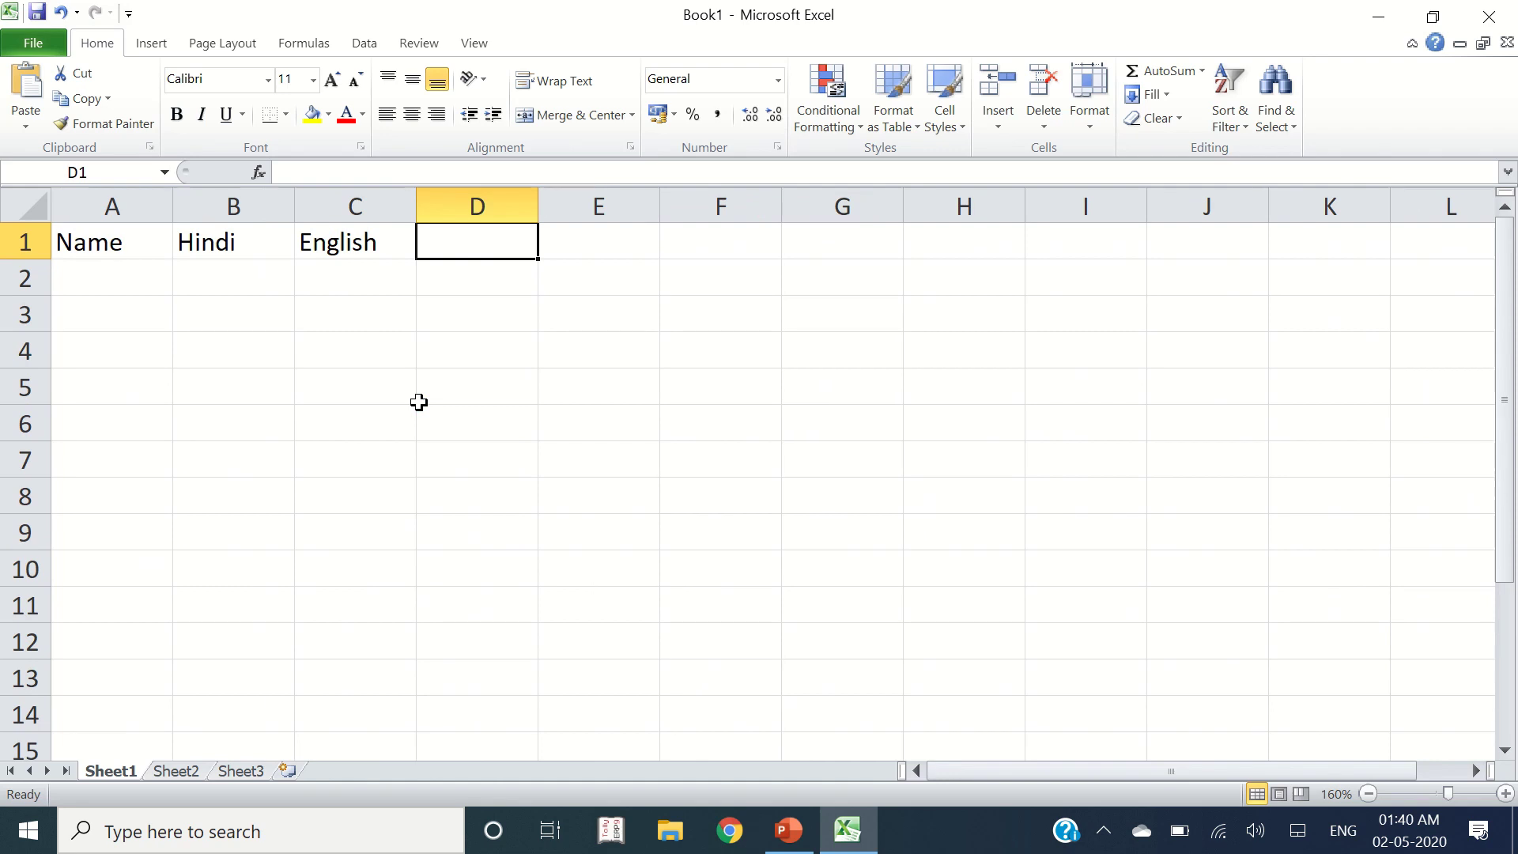
{"action": "type", "text": "Maths"}
{"action": "key", "text": "Tab"}
{"action": "type", "text": "G"}
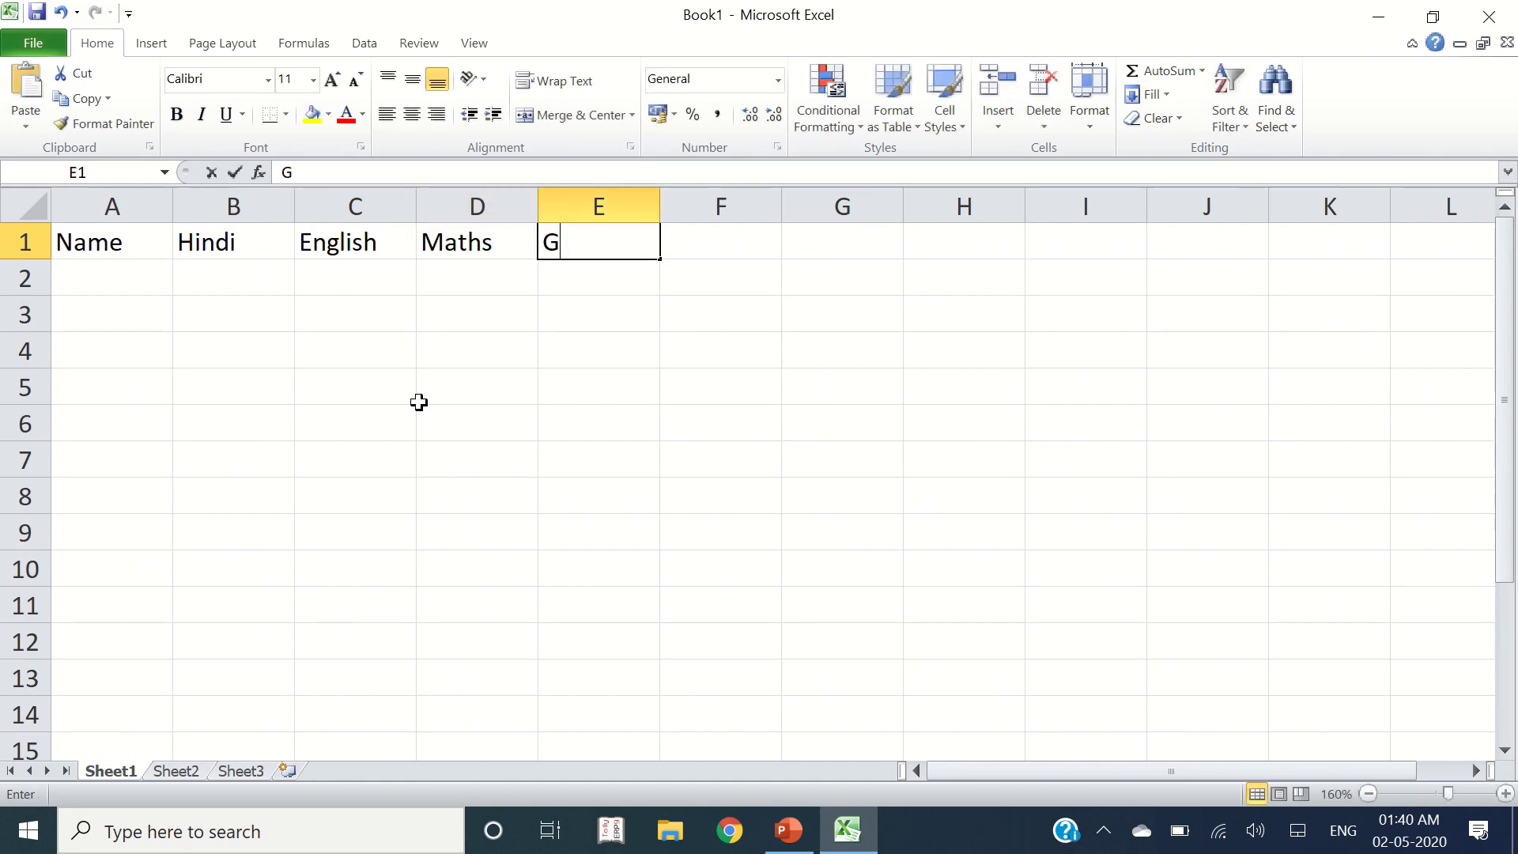
{"action": "type", "text": ".K.K"}
{"action": "key", "text": "Tab"}
{"action": "type", "text": "Science"}
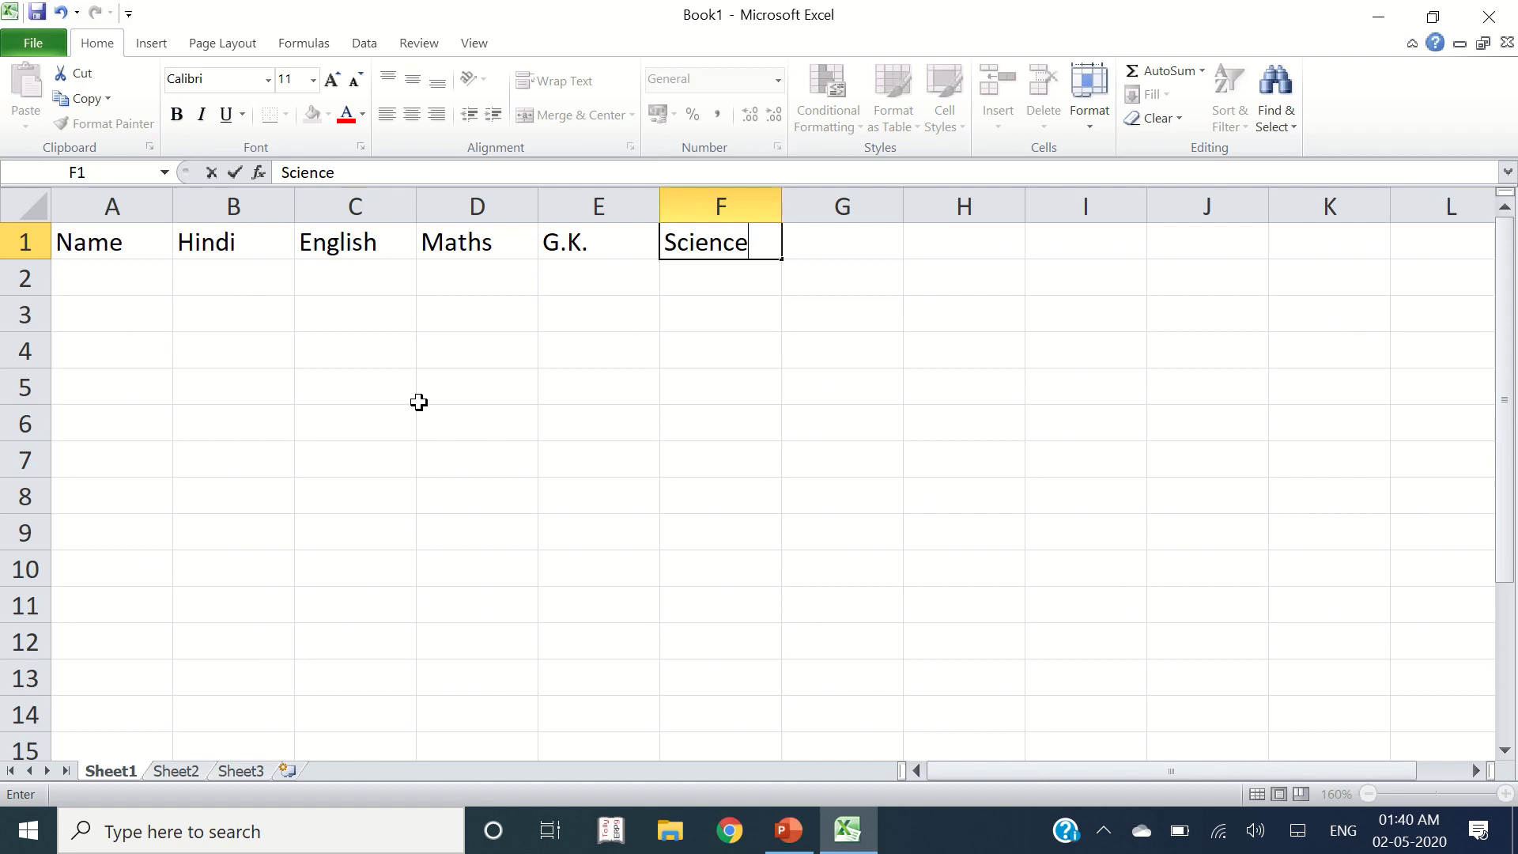
{"action": "key", "text": "Tab"}
{"action": "type", "text": "SST"}
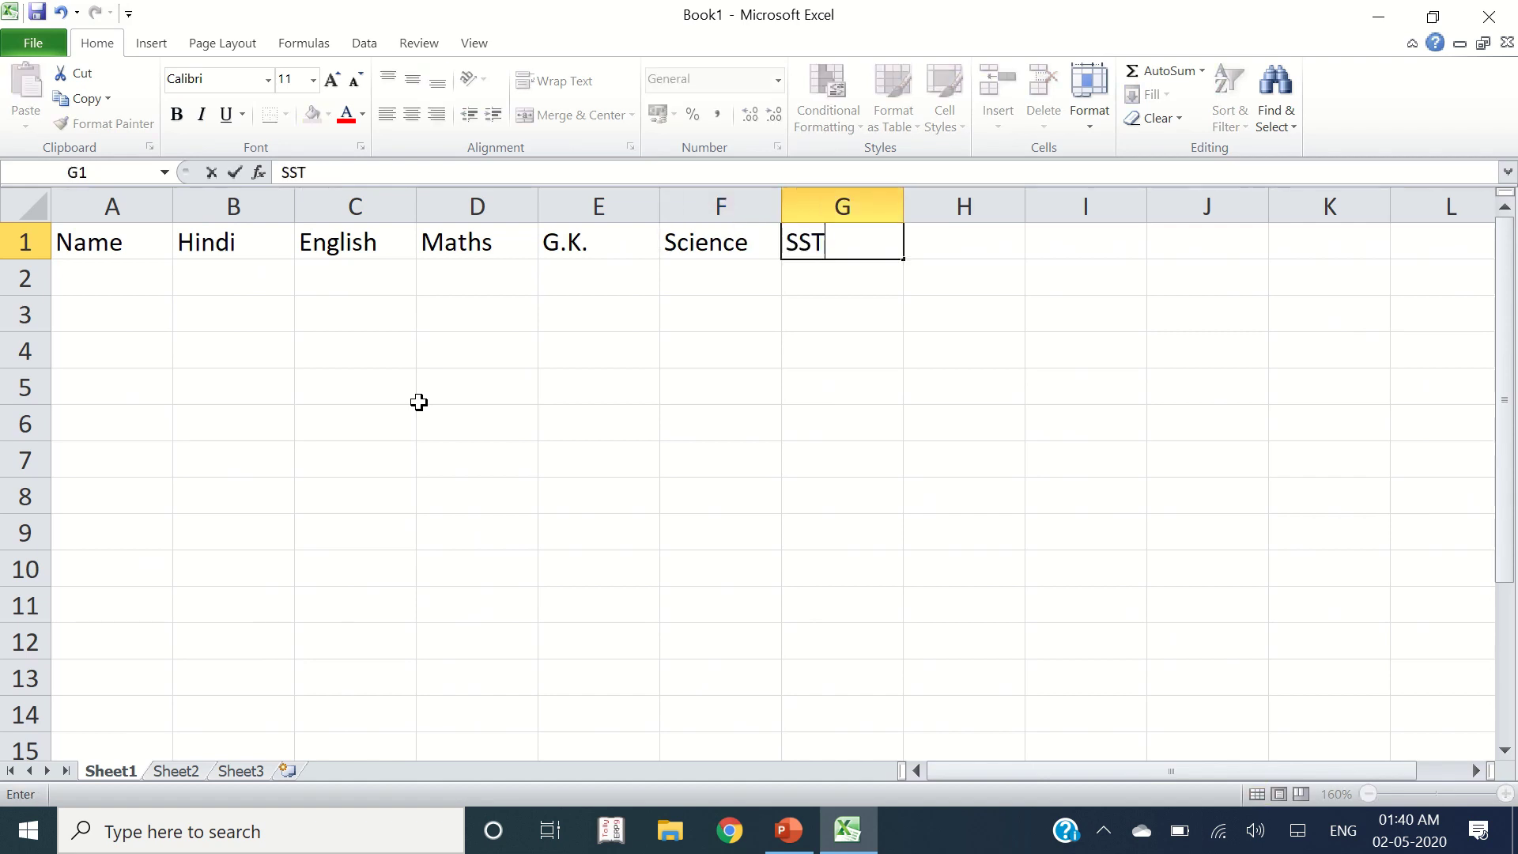
{"action": "key", "text": "Tab"}
{"action": "key", "text": "Left"}
{"action": "key", "text": "Left"}
{"action": "key", "text": "Left"}
{"action": "key", "text": "Left"}
{"action": "key", "text": "Left"}
{"action": "key", "text": "Left"}
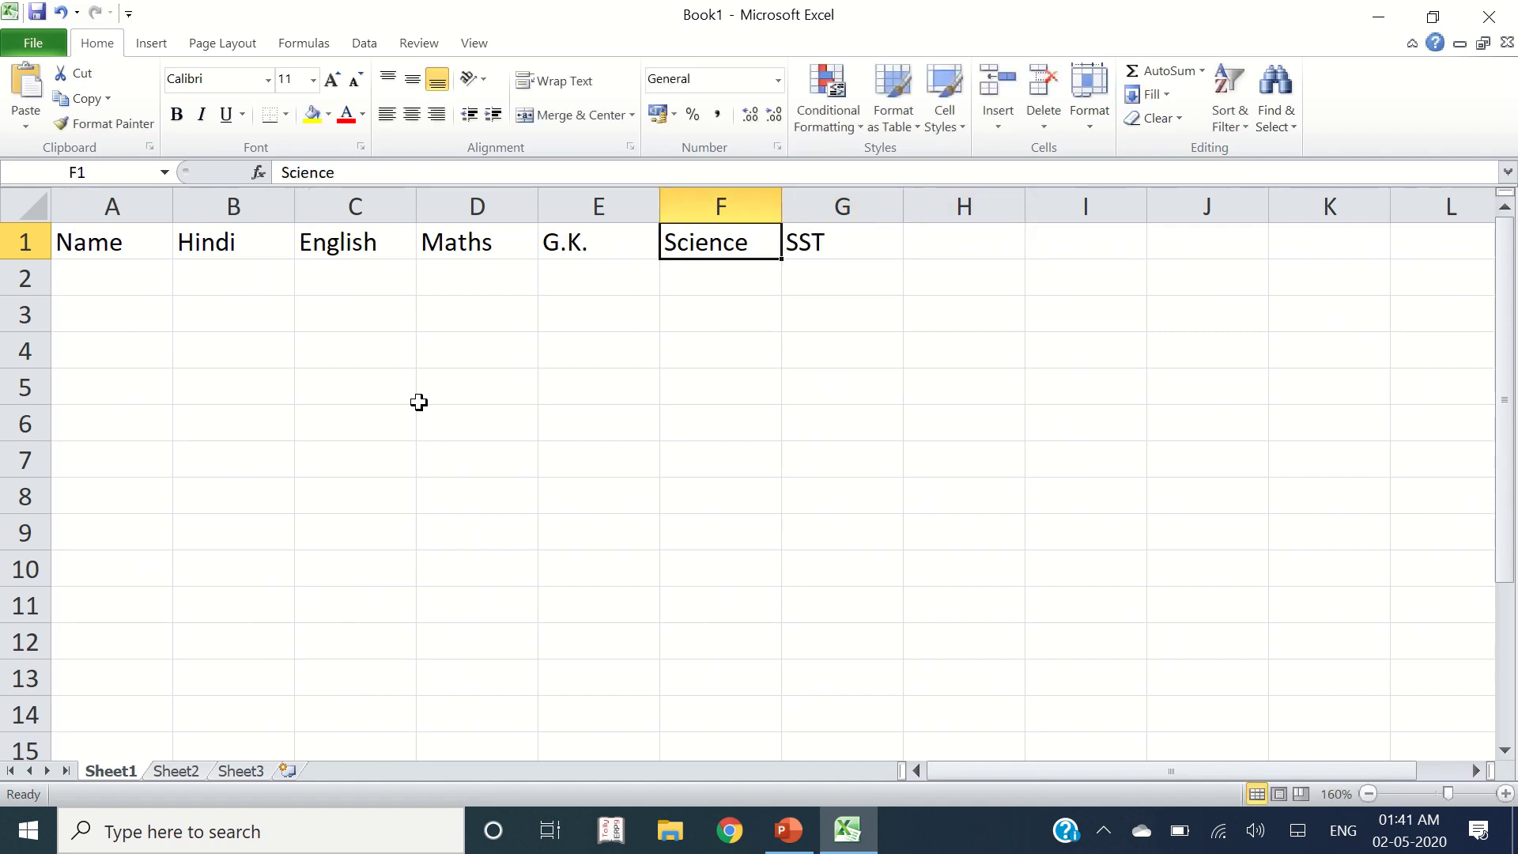
{"action": "key", "text": "shift+Right"}
{"action": "key", "text": "shift+Right"}
{"action": "key", "text": "shift+Right"}
{"action": "key", "text": "shift+Right"}
{"action": "key", "text": "shift+Right"}
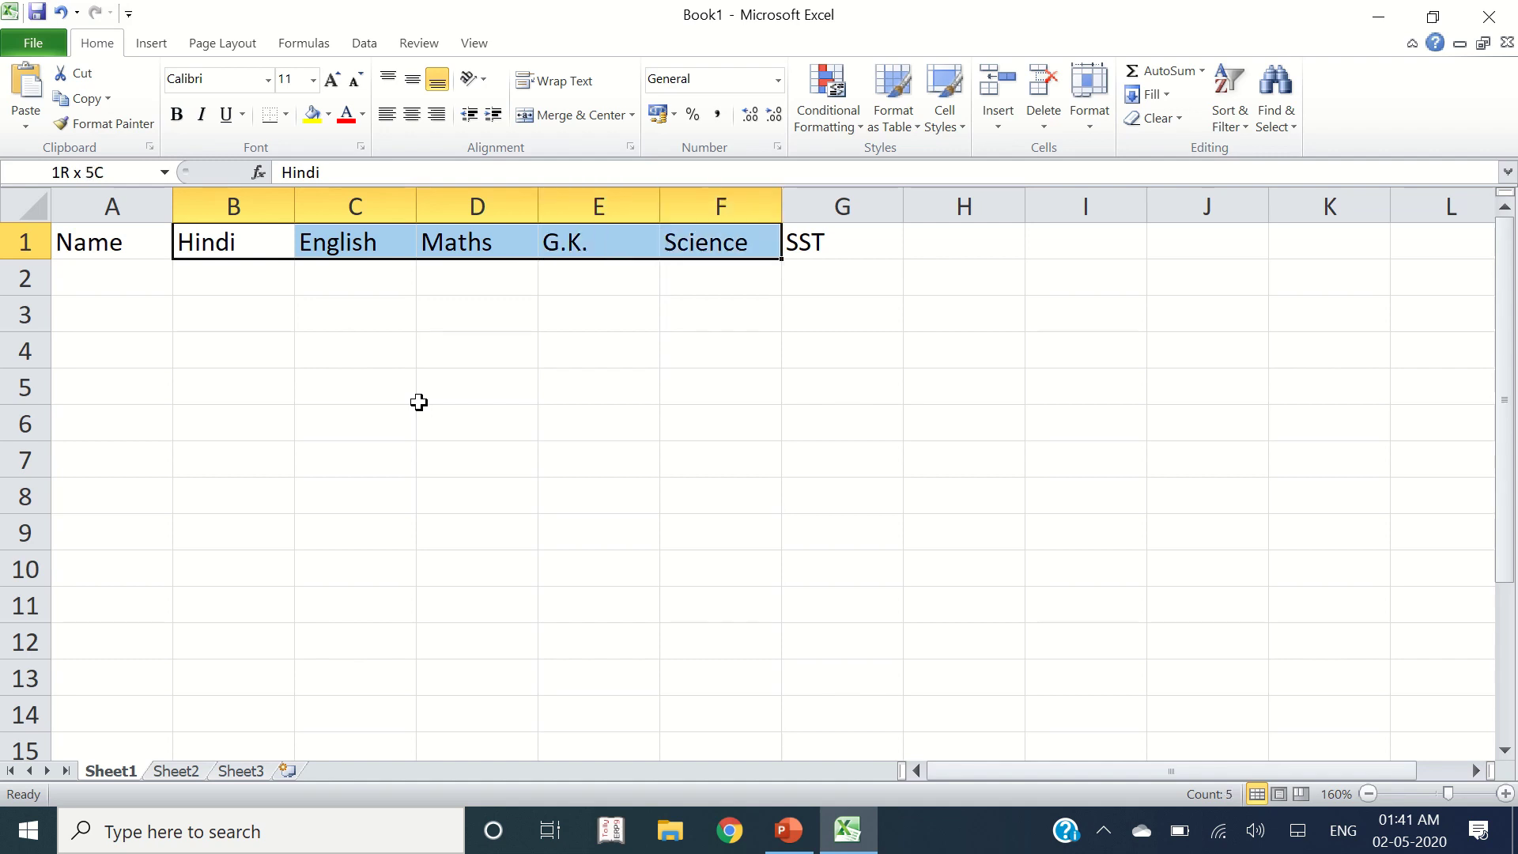
{"action": "key", "text": "Left"}
{"action": "key", "text": "Right"}
{"action": "key", "text": "Right"}
{"action": "key", "text": "Right"}
{"action": "key", "text": "Right"}
{"action": "key", "text": "Right"}
{"action": "key", "text": "Right"}
{"action": "key", "text": "Right"}
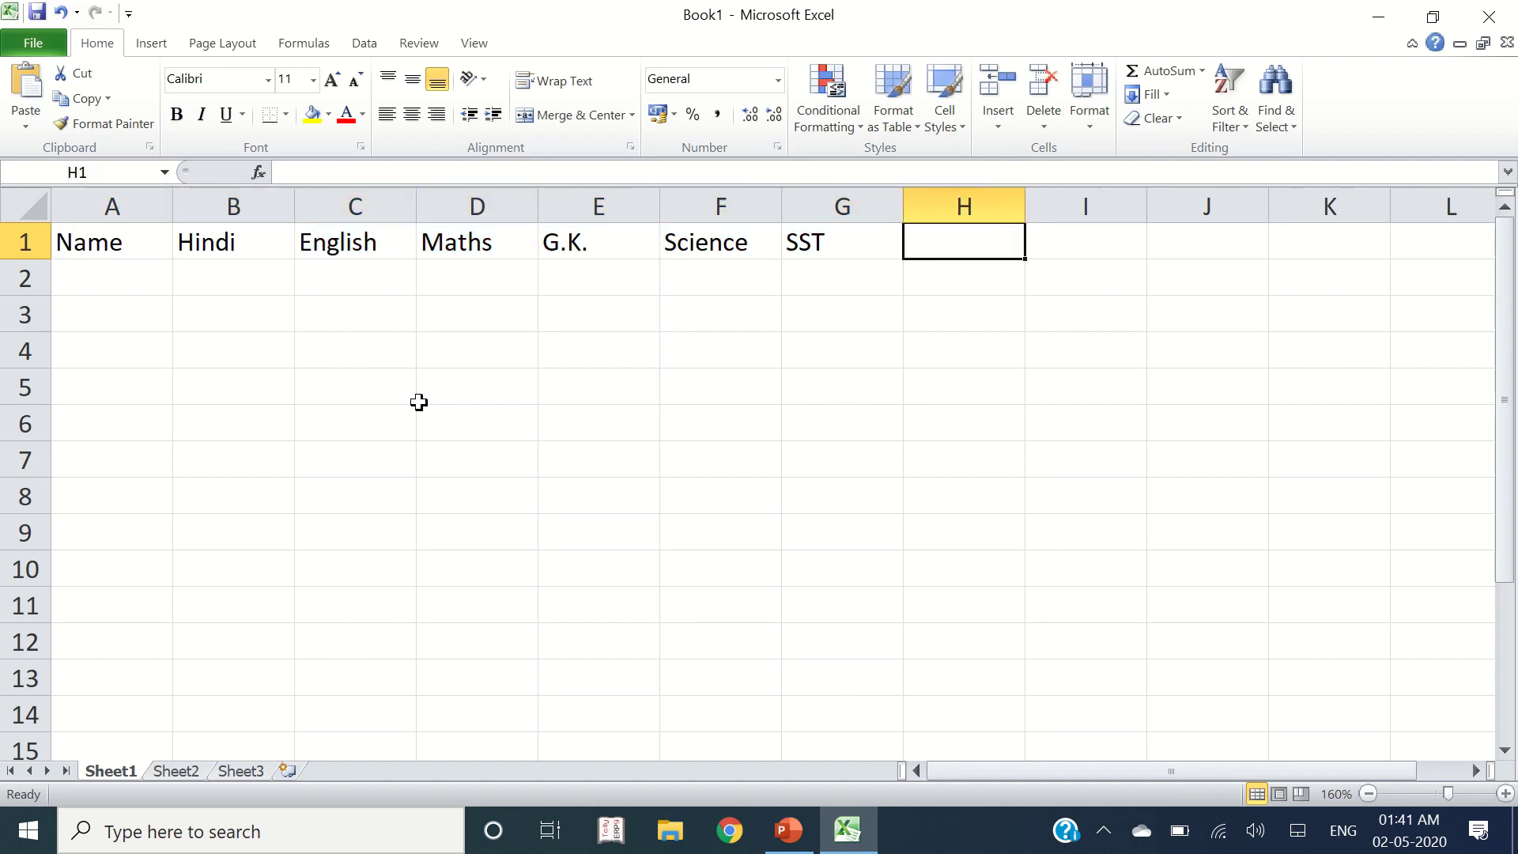
Step: Enter the headings Total, Average and Percentage in cells H1 to J1
{"action": "type", "text": "Total"}
{"action": "key", "text": "Tab"}
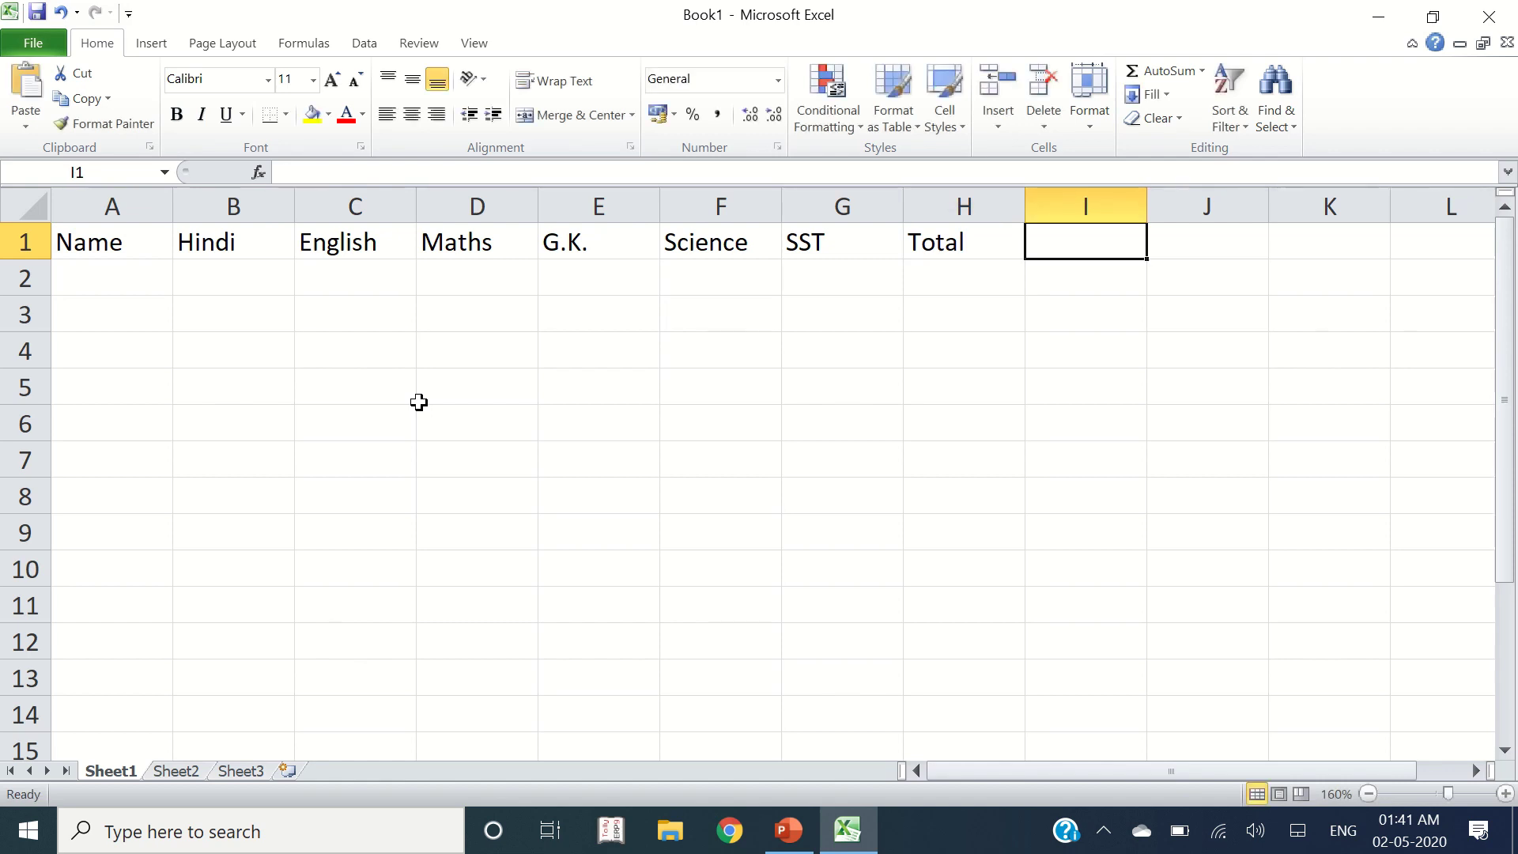
{"action": "type", "text": "Average"}
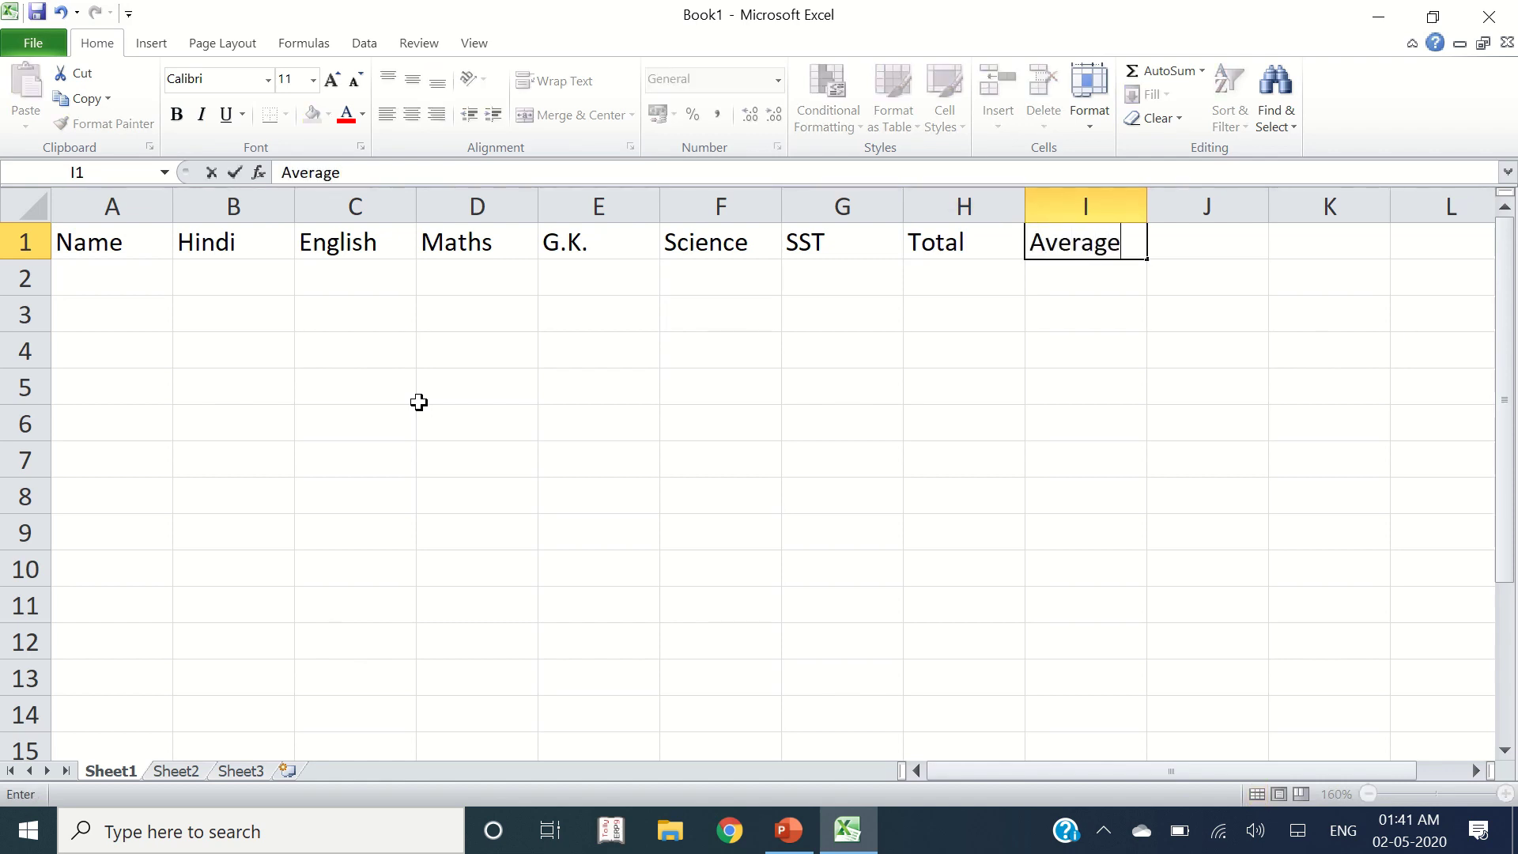
{"action": "key", "text": "Tab"}
{"action": "type", "text": "Perce"}
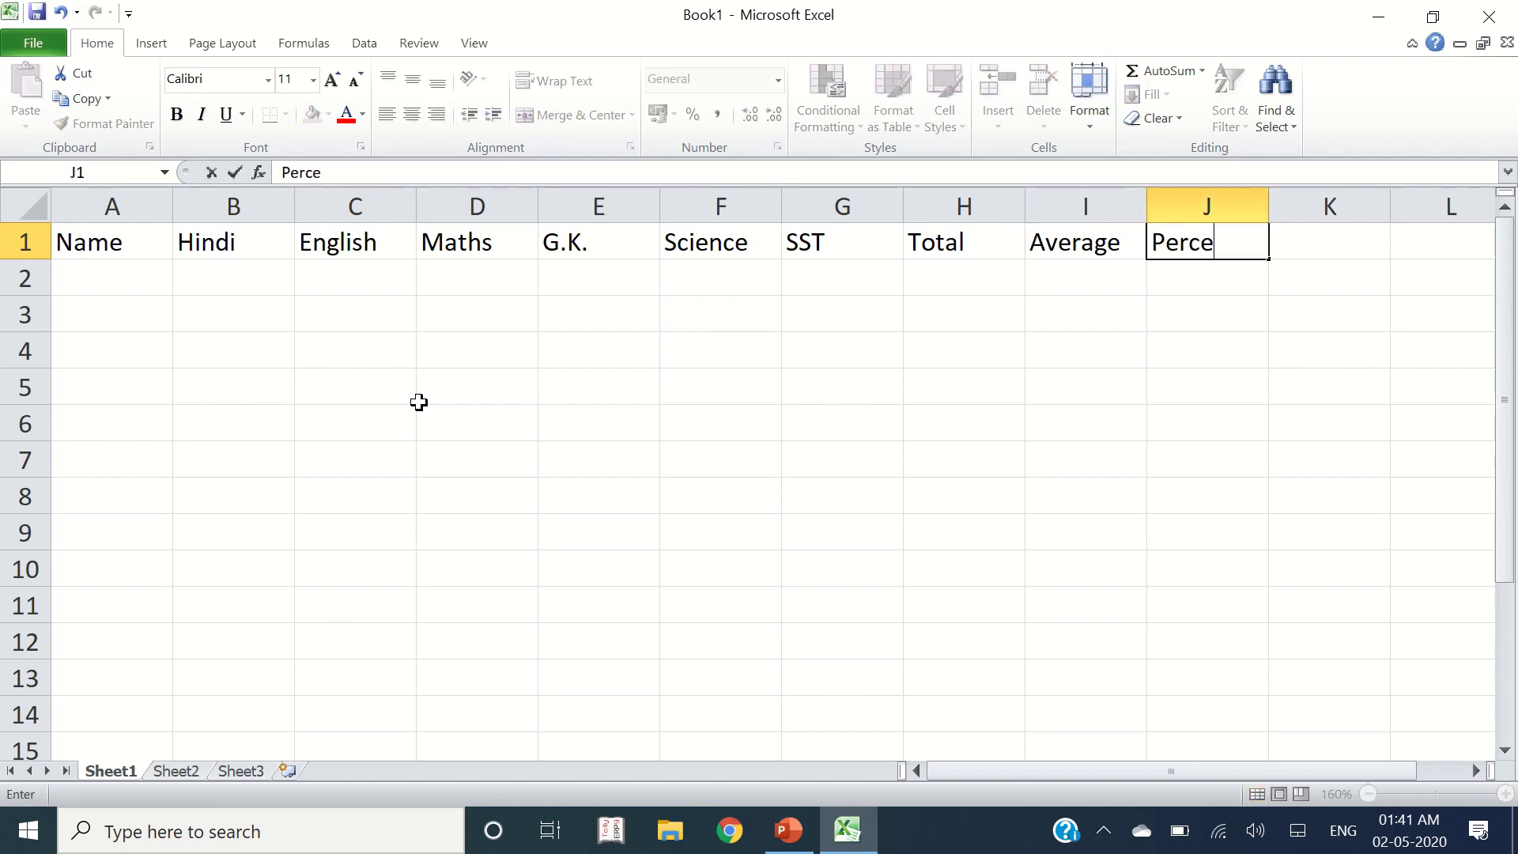
{"action": "key", "text": "BackSpace"}
{"action": "type", "text": "entage"}
{"action": "key", "text": "Tab"}
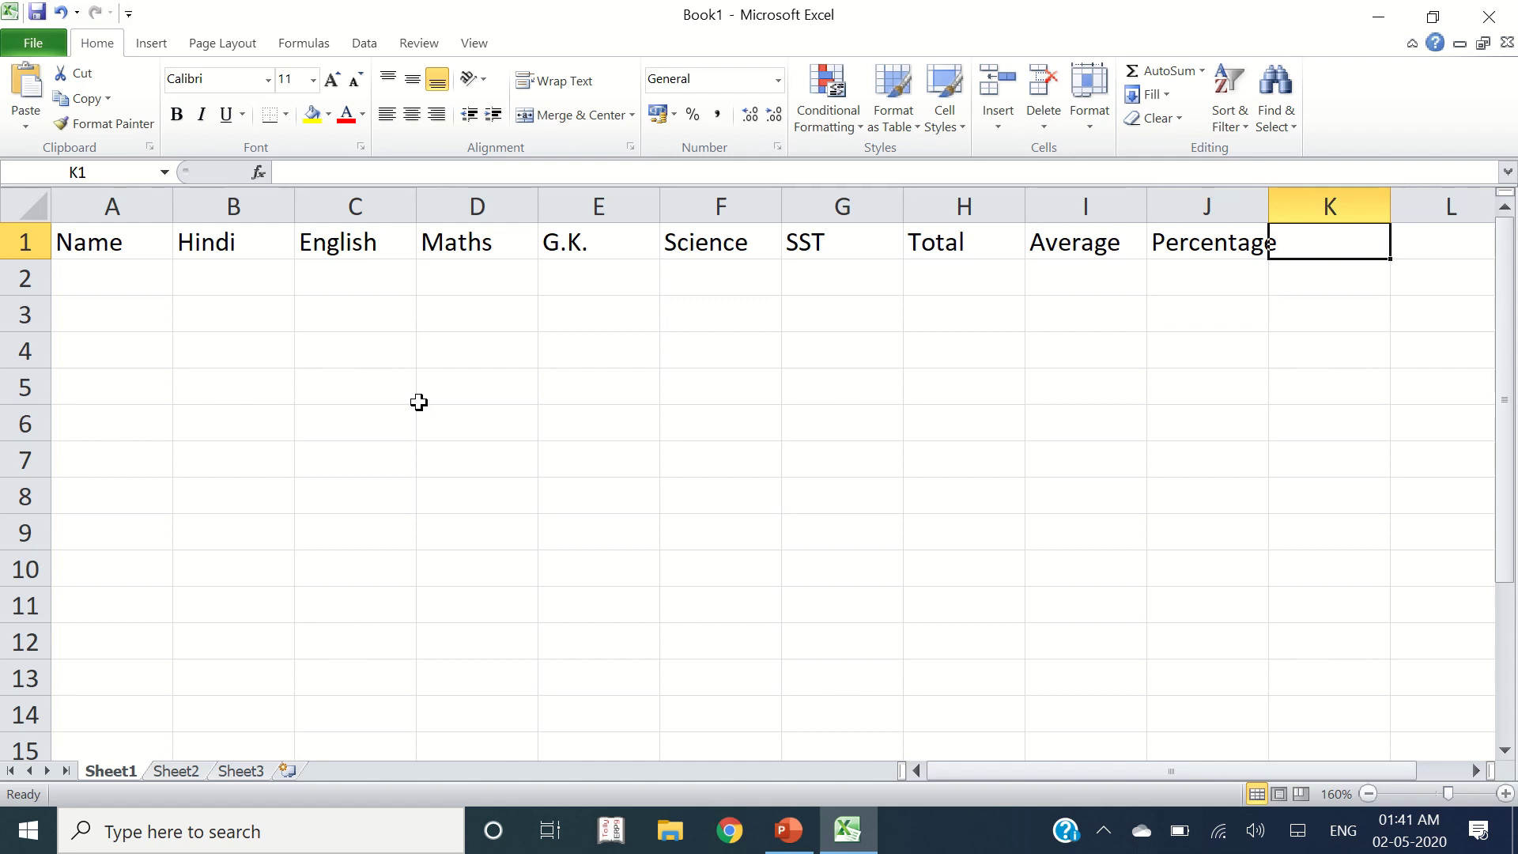
Step: Complete the header row with Minimum, Maximum and Division in cells K1 to M1
{"action": "type", "text": "Minimum"}
{"action": "key", "text": "Tab"}
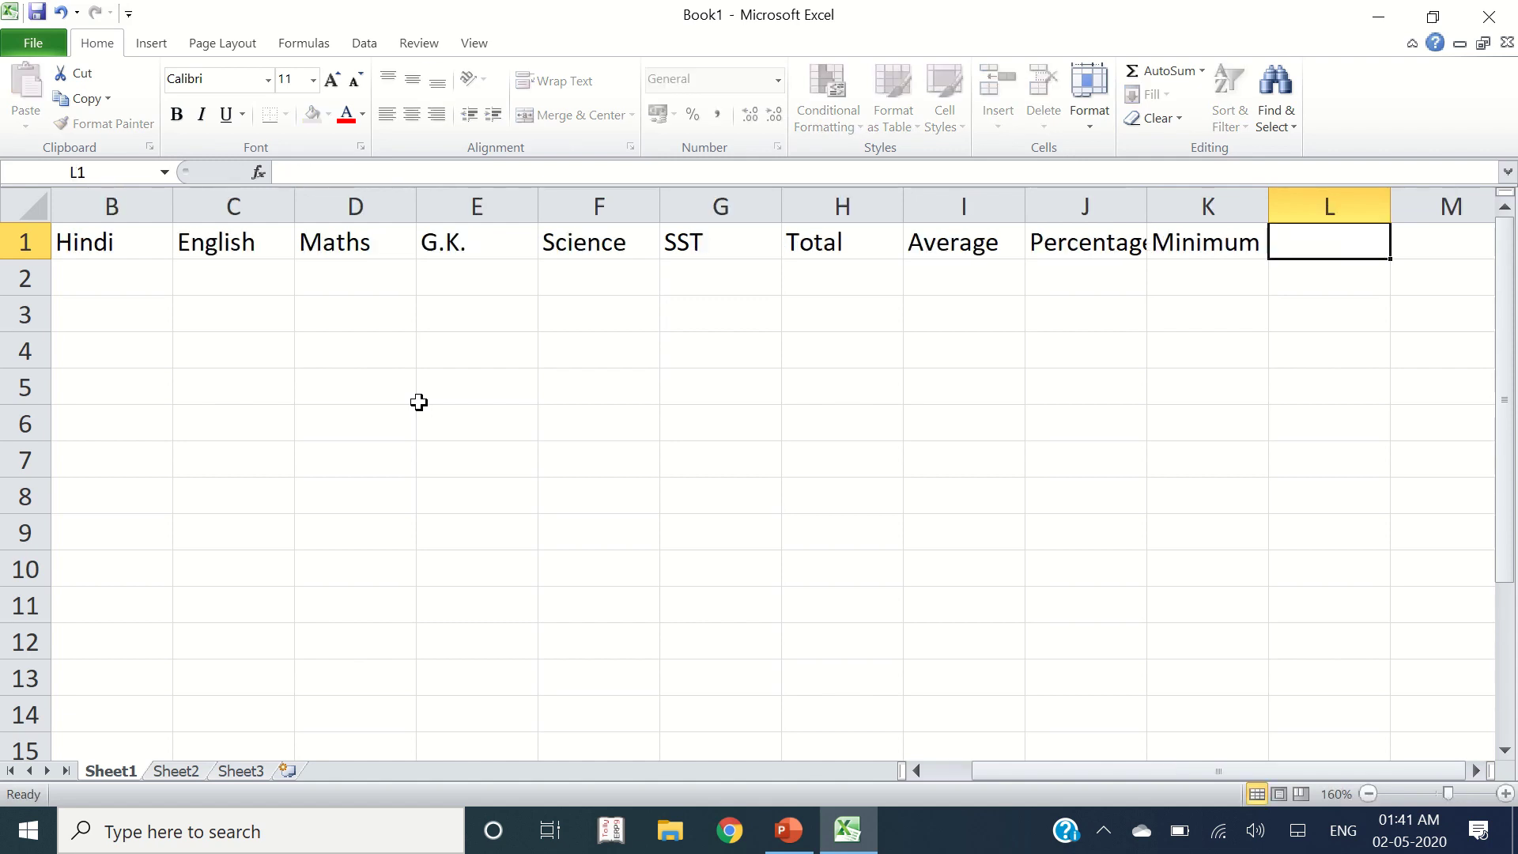
{"action": "type", "text": "Maximum"}
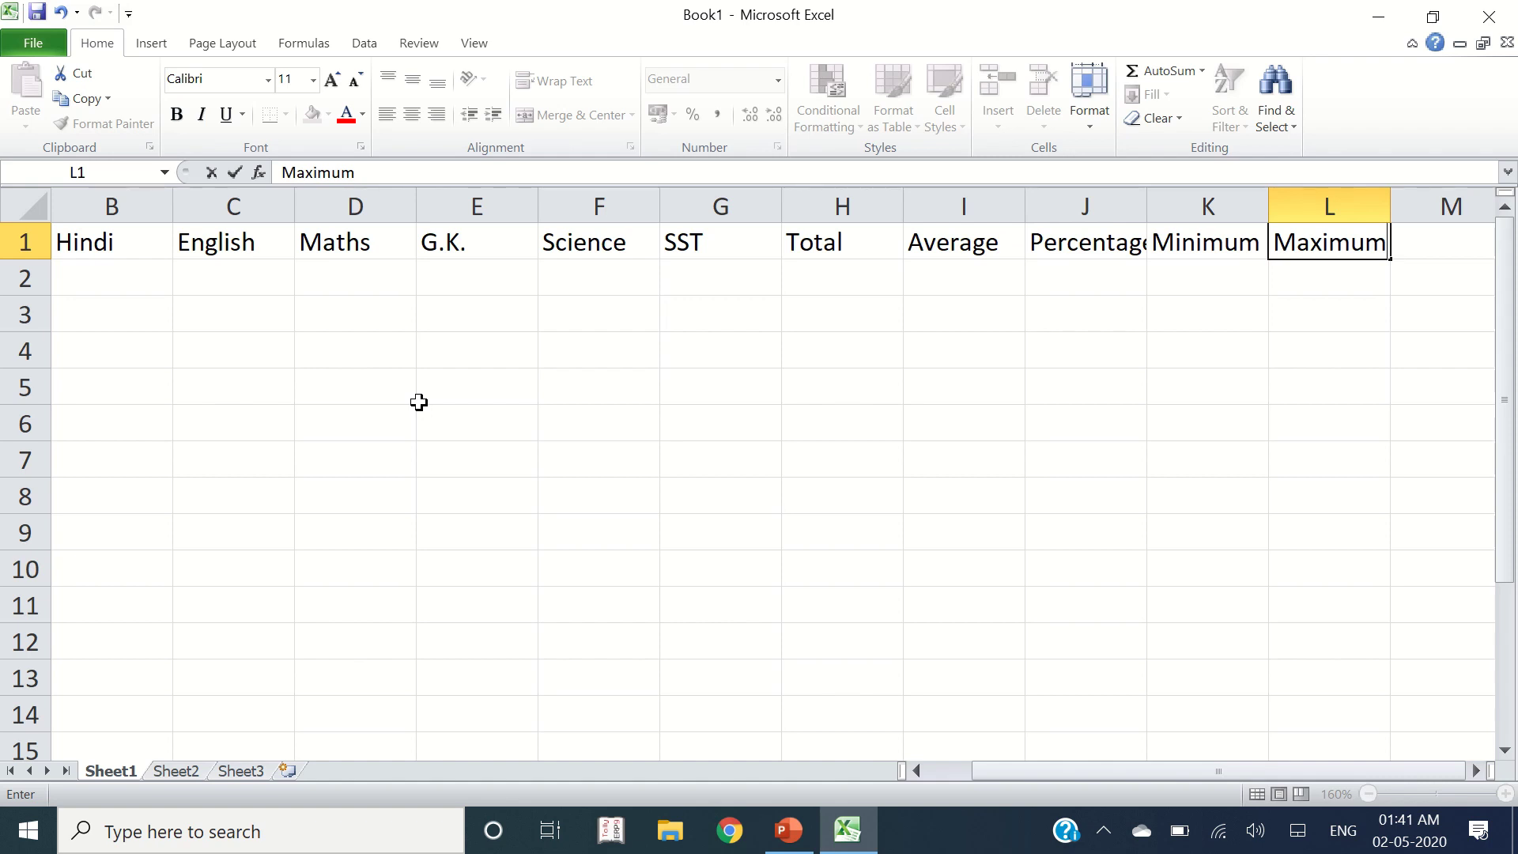
{"action": "key", "text": "Tab"}
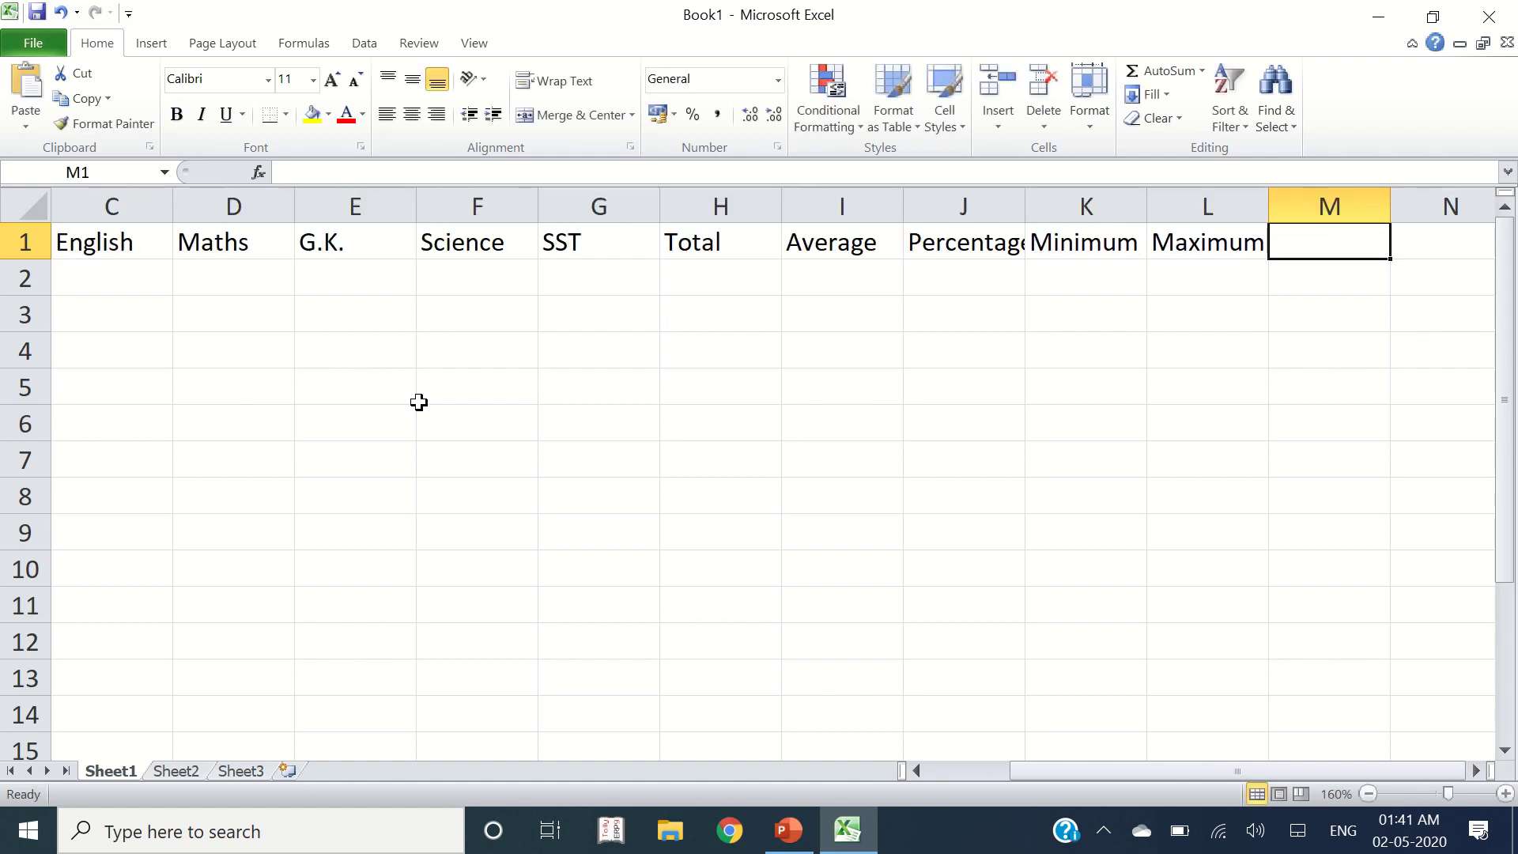
{"action": "type", "text": "Divi"}
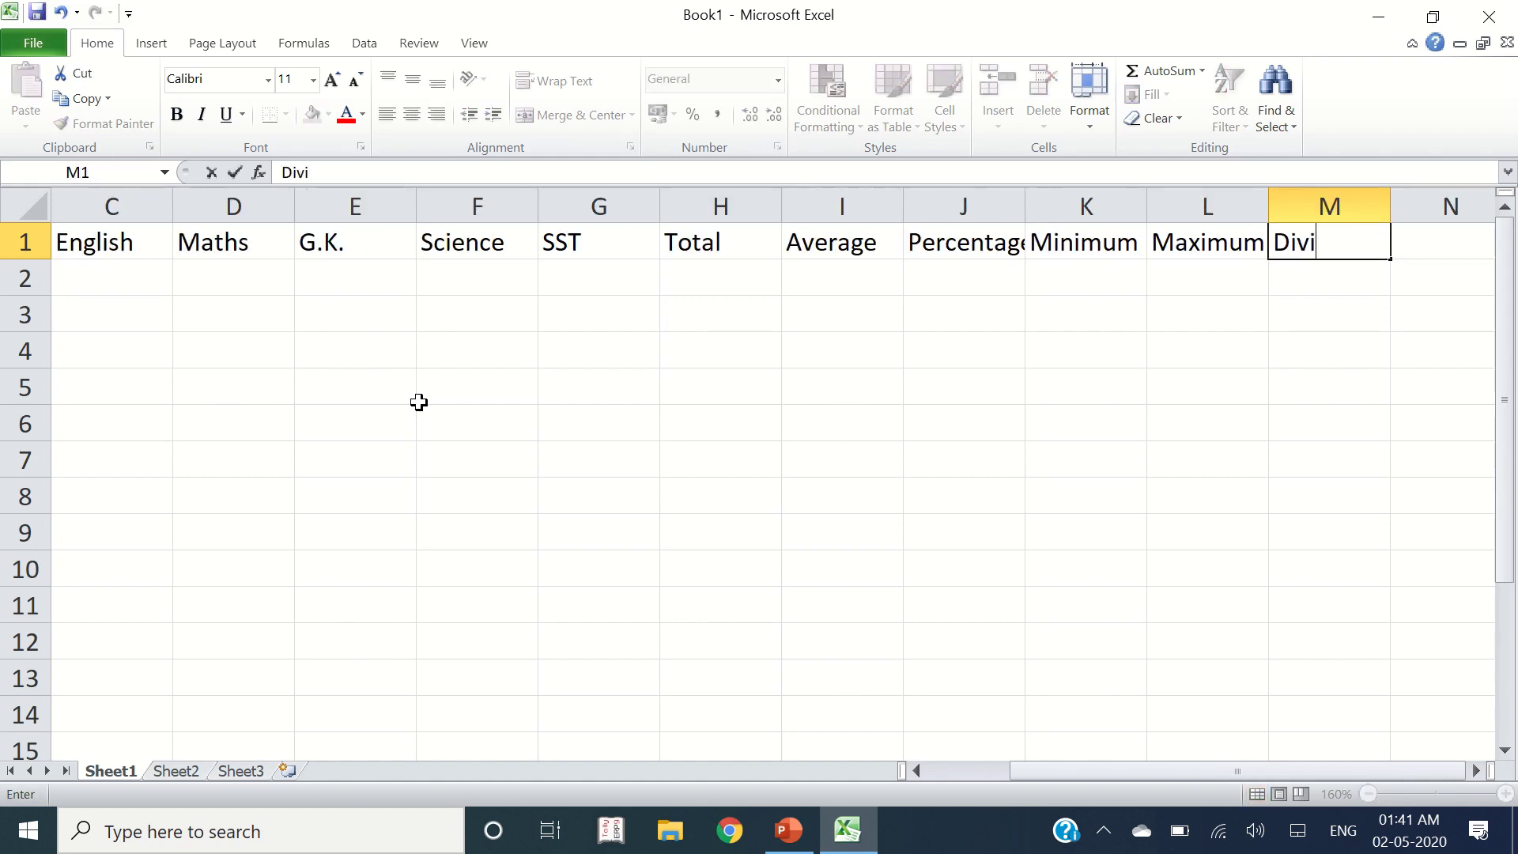
{"action": "type", "text": "sion"}
{"action": "key", "text": "Return"}
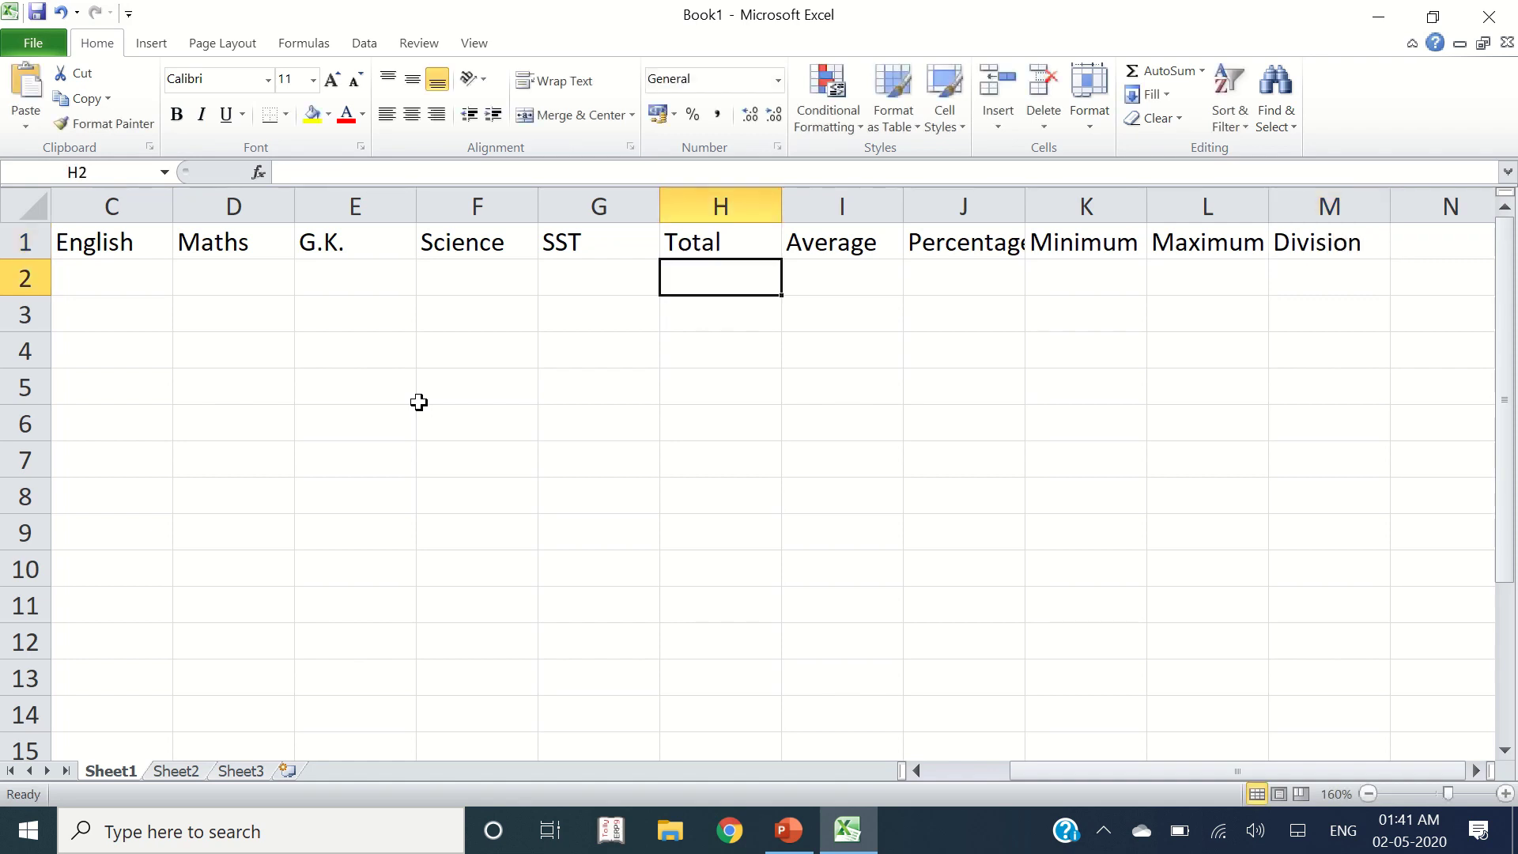
Step: Fill the Name column from A2 to A14 with the letters a through m, one per row
{"action": "key", "text": "Home"}
{"action": "scroll", "coordinate": [419, 402], "scroll_direction": "down", "scroll_amount": 1}
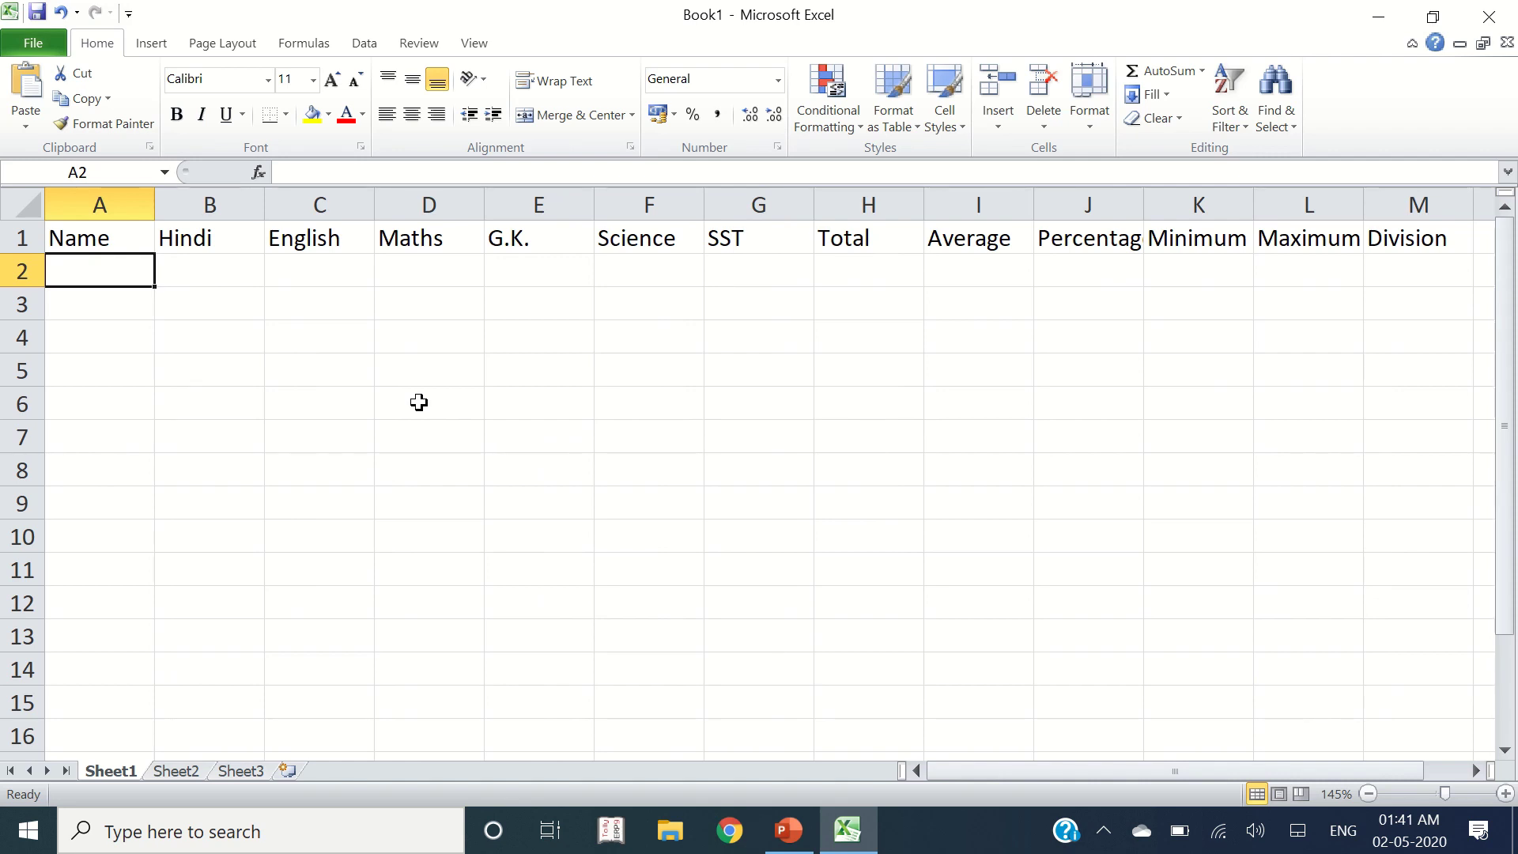
{"action": "type", "text": "a"}
{"action": "key", "text": "Return"}
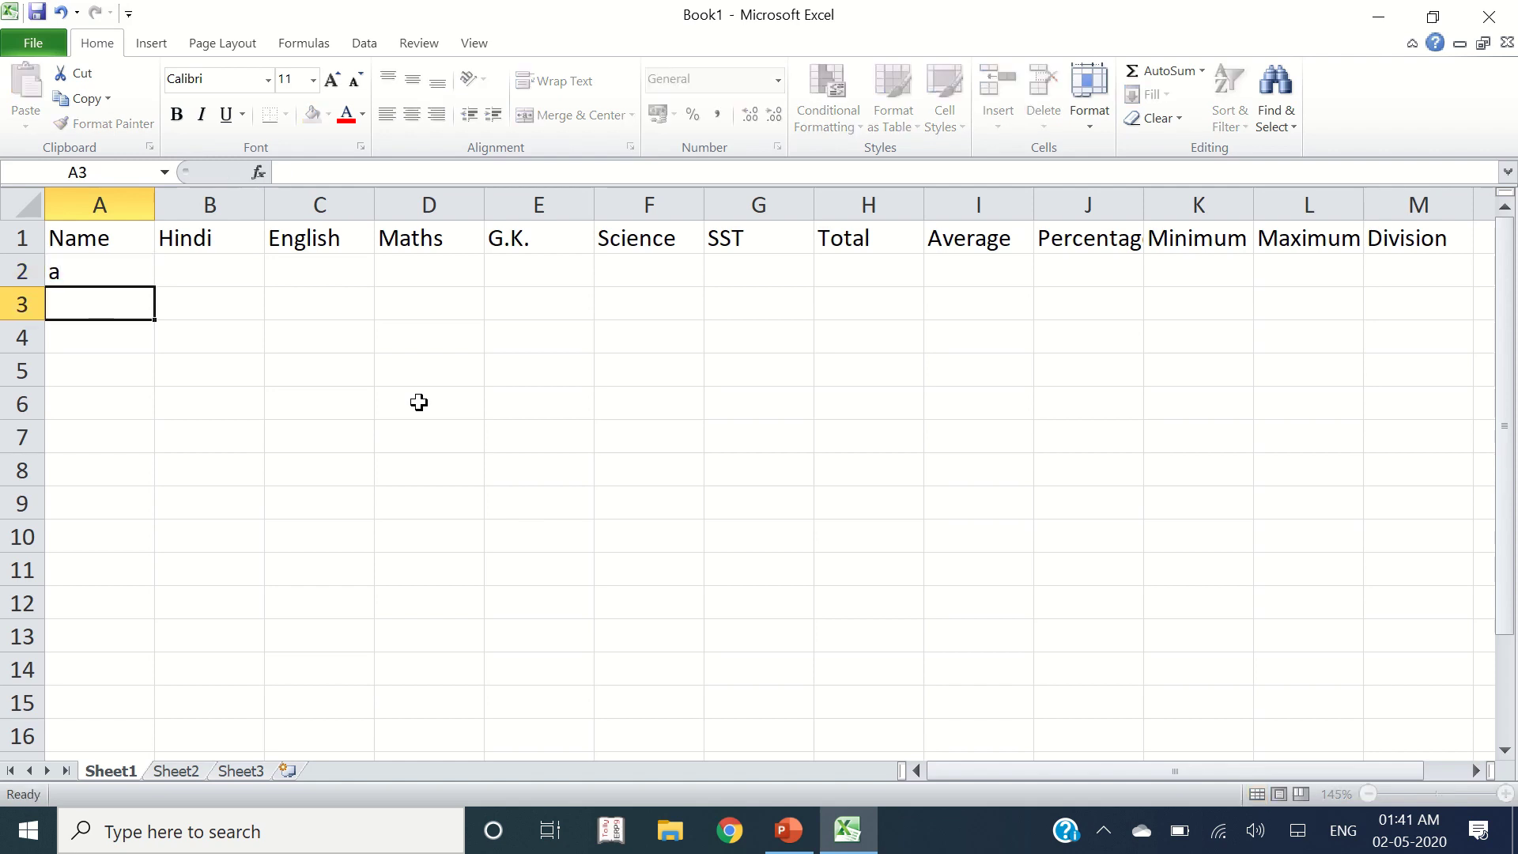
{"action": "type", "text": "b"}
{"action": "key", "text": "Return"}
{"action": "type", "text": "c"}
{"action": "key", "text": "Return"}
{"action": "type", "text": "d e f "}
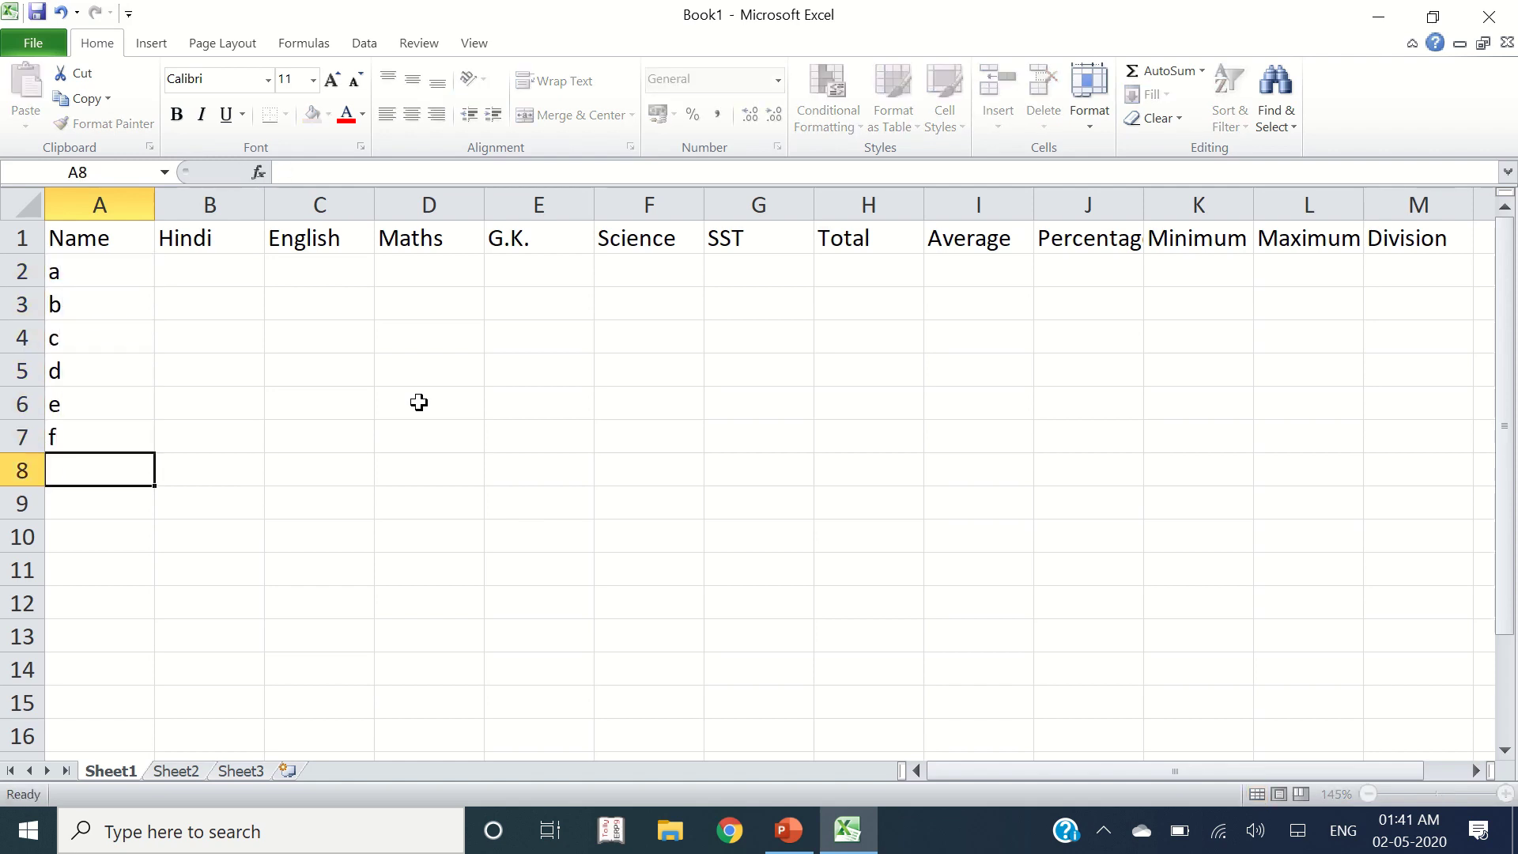
{"action": "type", "text": "g h i j k"}
{"action": "key", "text": "Return"}
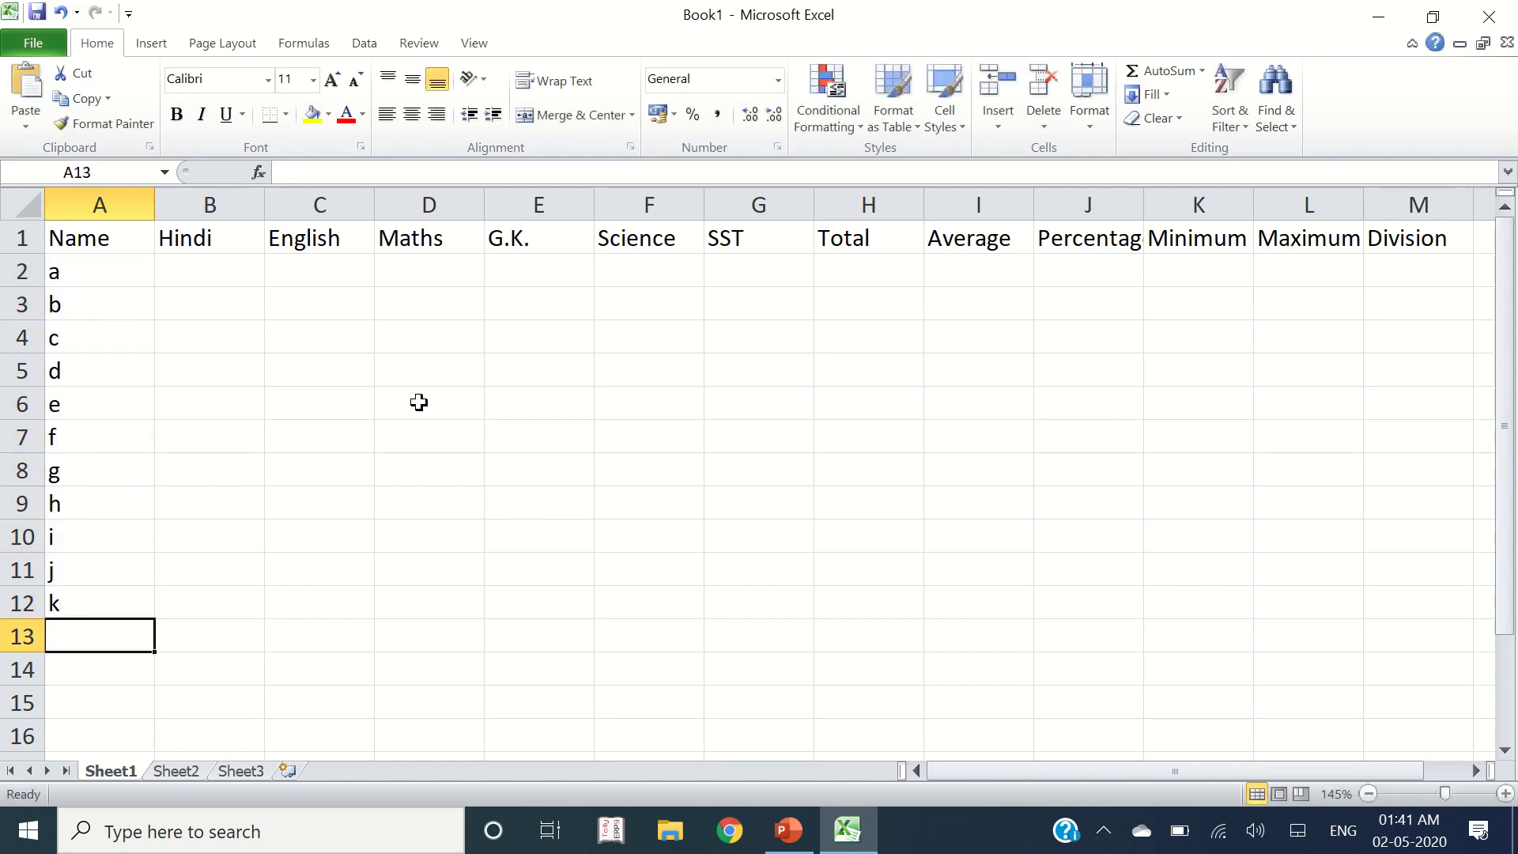
{"action": "type", "text": "l"}
{"action": "key", "text": "Return"}
{"action": "type", "text": "m"}
{"action": "key", "text": "Return"}
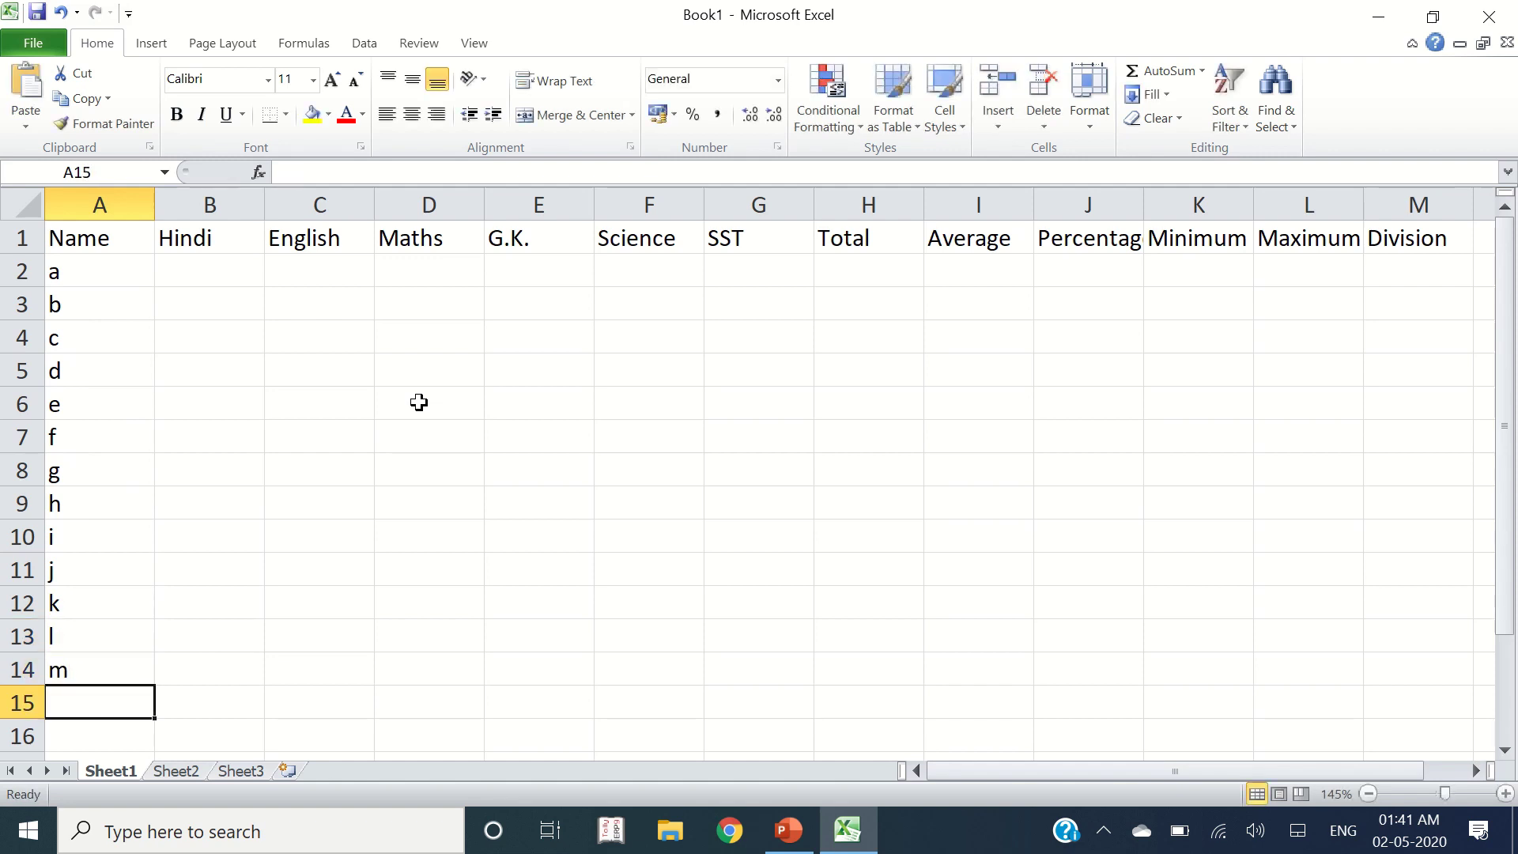
{"action": "key", "text": "Up"}
{"action": "key", "text": "ctrl+Up"}
{"action": "key", "text": "Down"}
{"action": "key", "text": "Right"}
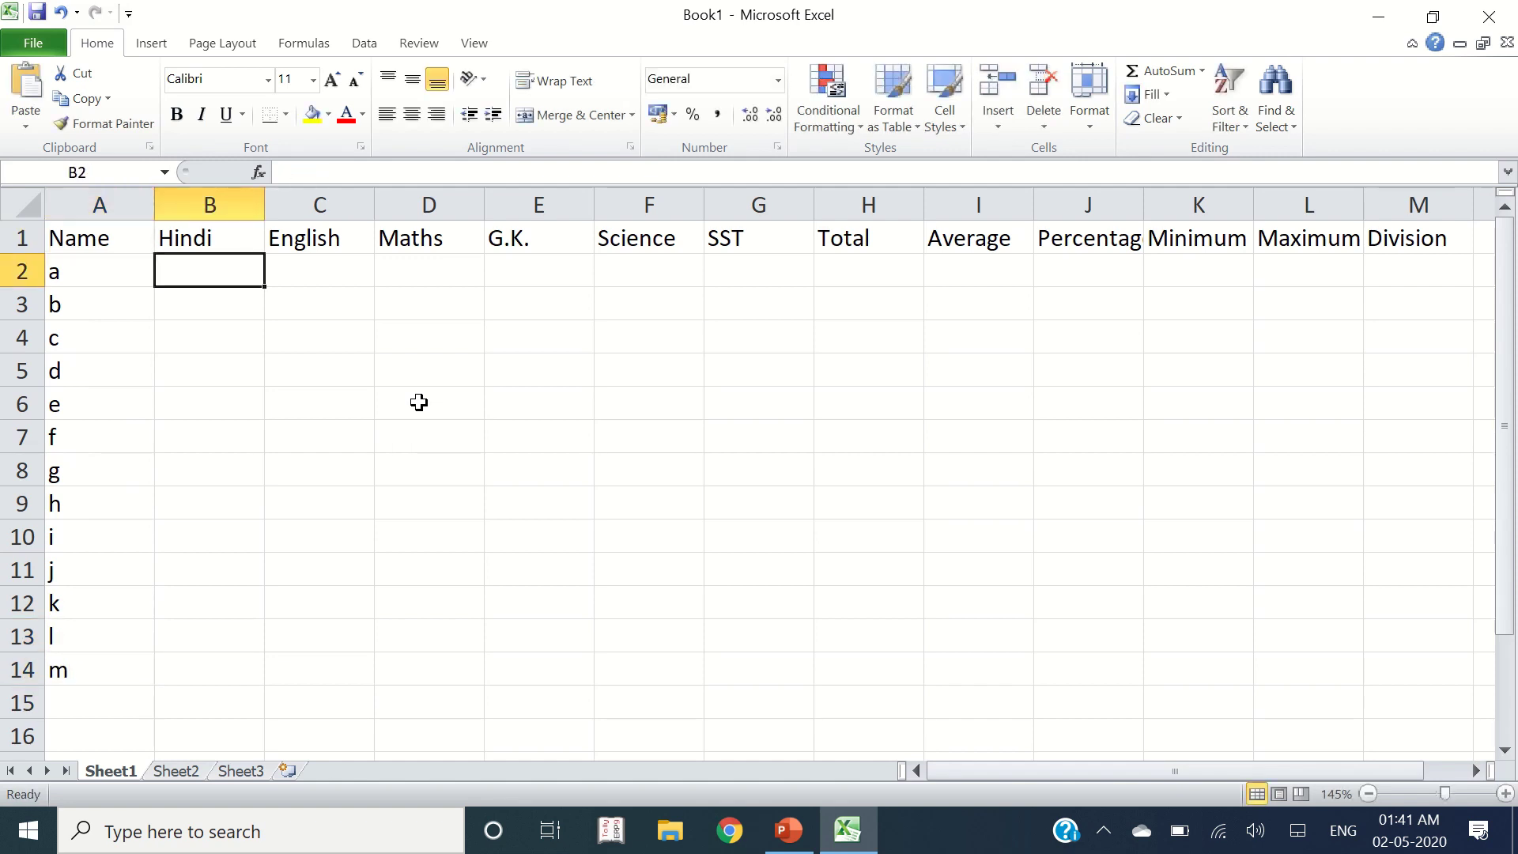
{"action": "key", "text": "shift+Right"}
{"action": "key", "text": "shift+Right"}
{"action": "key", "text": "shift+Right"}
{"action": "key", "text": "shift+Right"}
{"action": "key", "text": "shift+Right"}
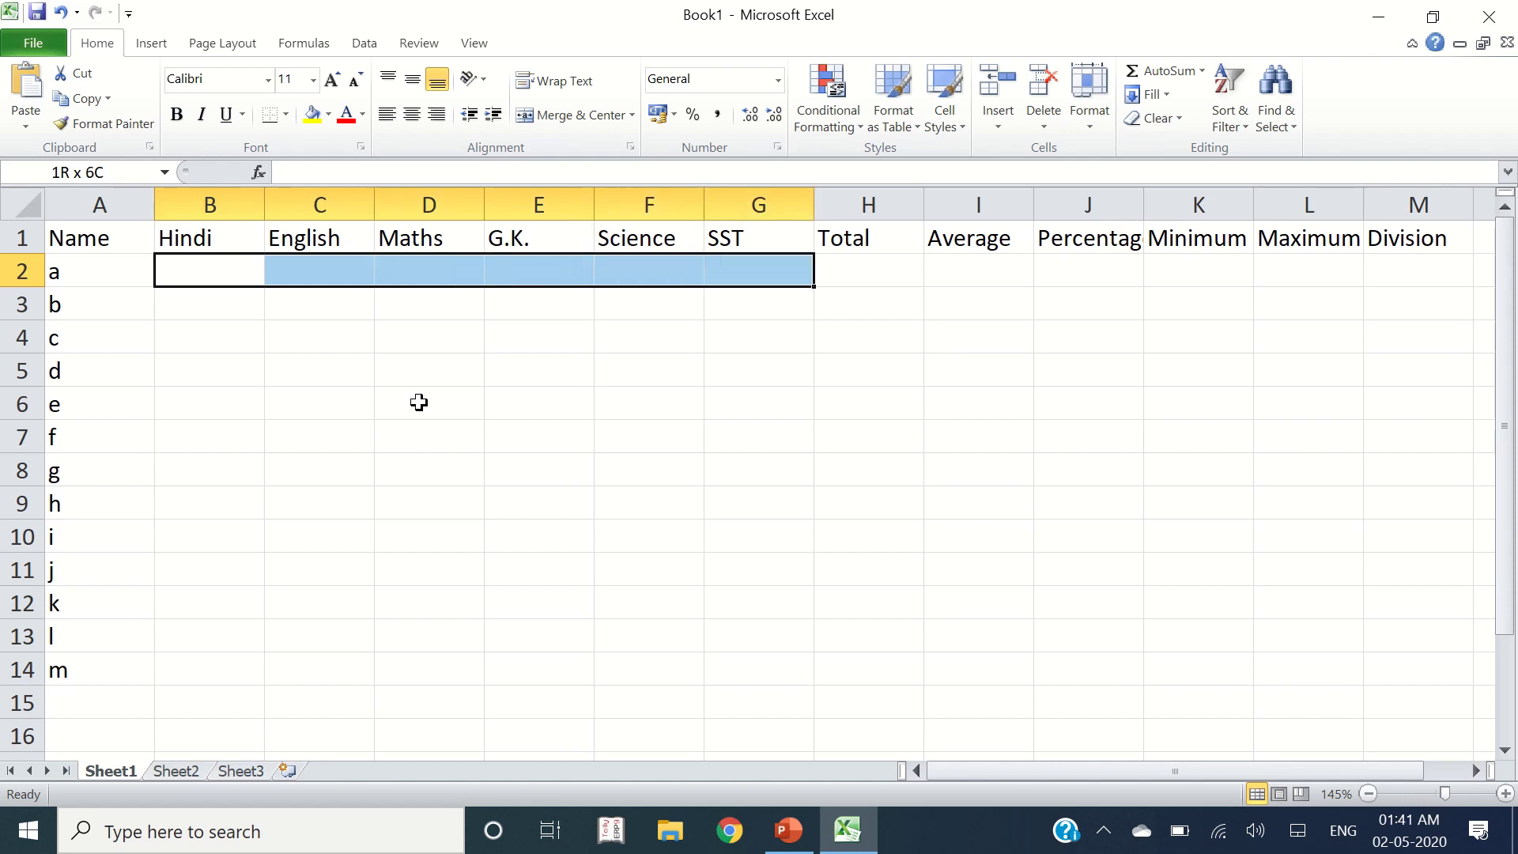
{"action": "key", "text": "shift+Down"}
{"action": "key", "text": "shift+Down"}
{"action": "key", "text": "shift+Down"}
{"action": "key", "text": "shift+Down"}
{"action": "key", "text": "shift+Down"}
{"action": "key", "text": "shift+Down"}
{"action": "key", "text": "shift+Down"}
{"action": "key", "text": "shift+Down"}
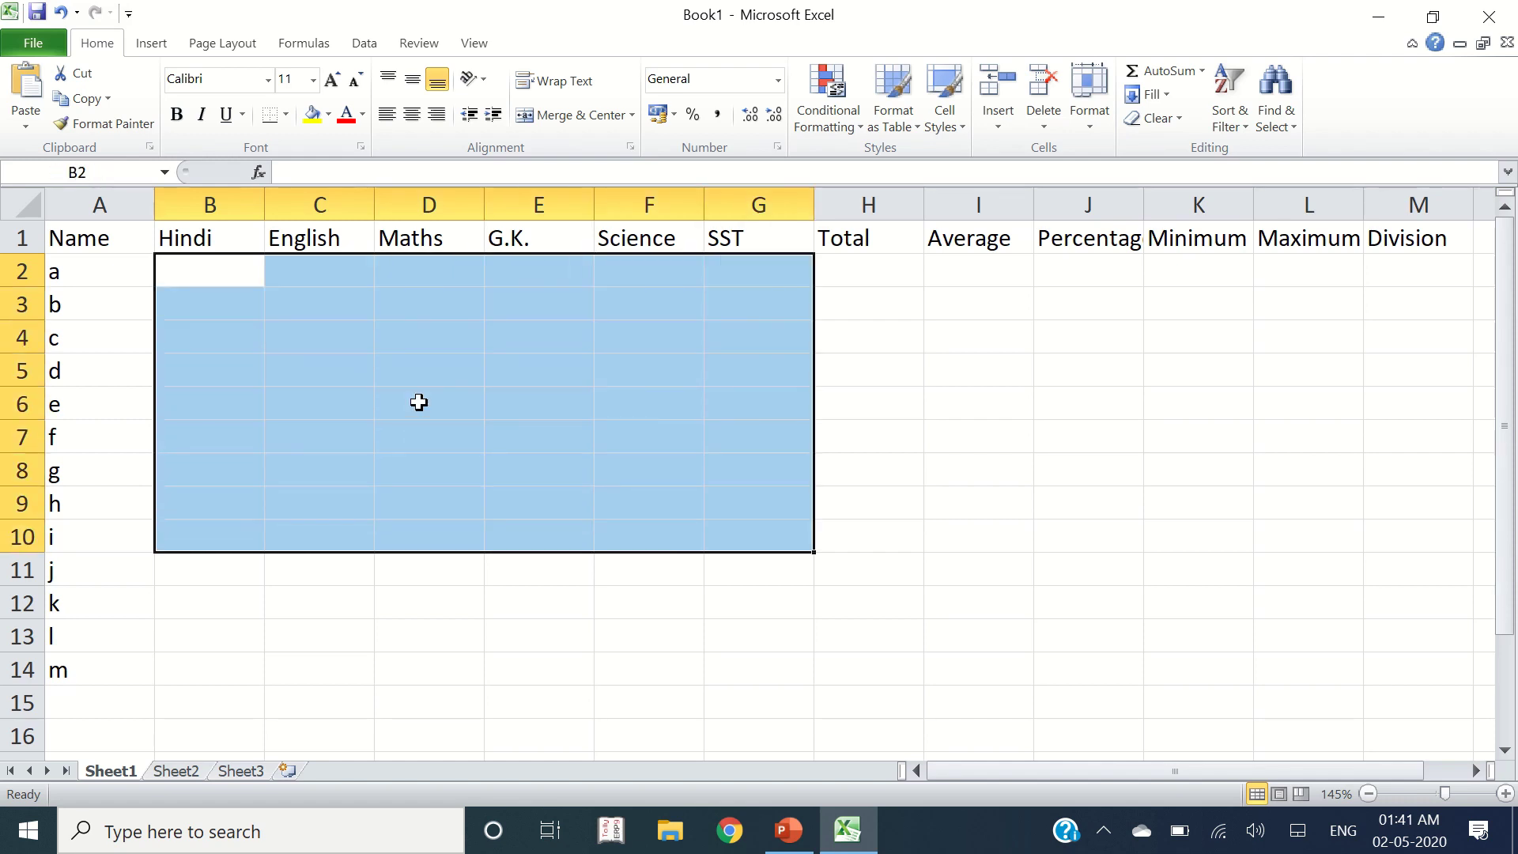
{"action": "key", "text": "Up"}
{"action": "key", "text": "Down"}
Step: Enter the marks 52, 65, 85 and 74 for student a in the Hindi, English, Maths and G.K. columns
{"action": "type", "text": "52"}
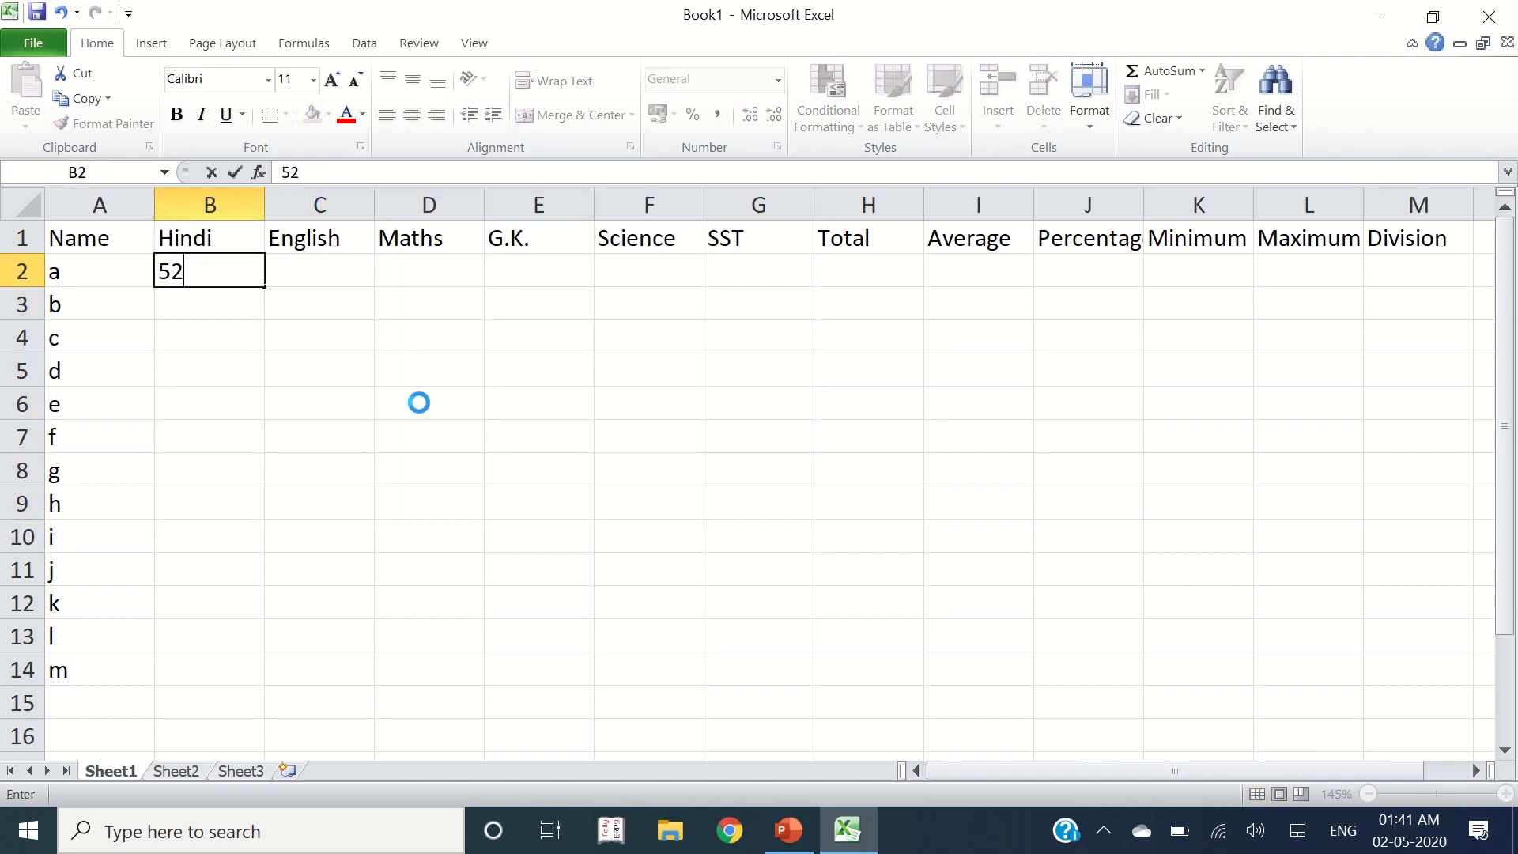
{"action": "key", "text": "Tab"}
{"action": "type", "text": "65"}
{"action": "key", "text": "Tab"}
{"action": "type", "text": "85"}
{"action": "key", "text": "Tab"}
{"action": "type", "text": "74"}
{"action": "key", "text": "Tab"}
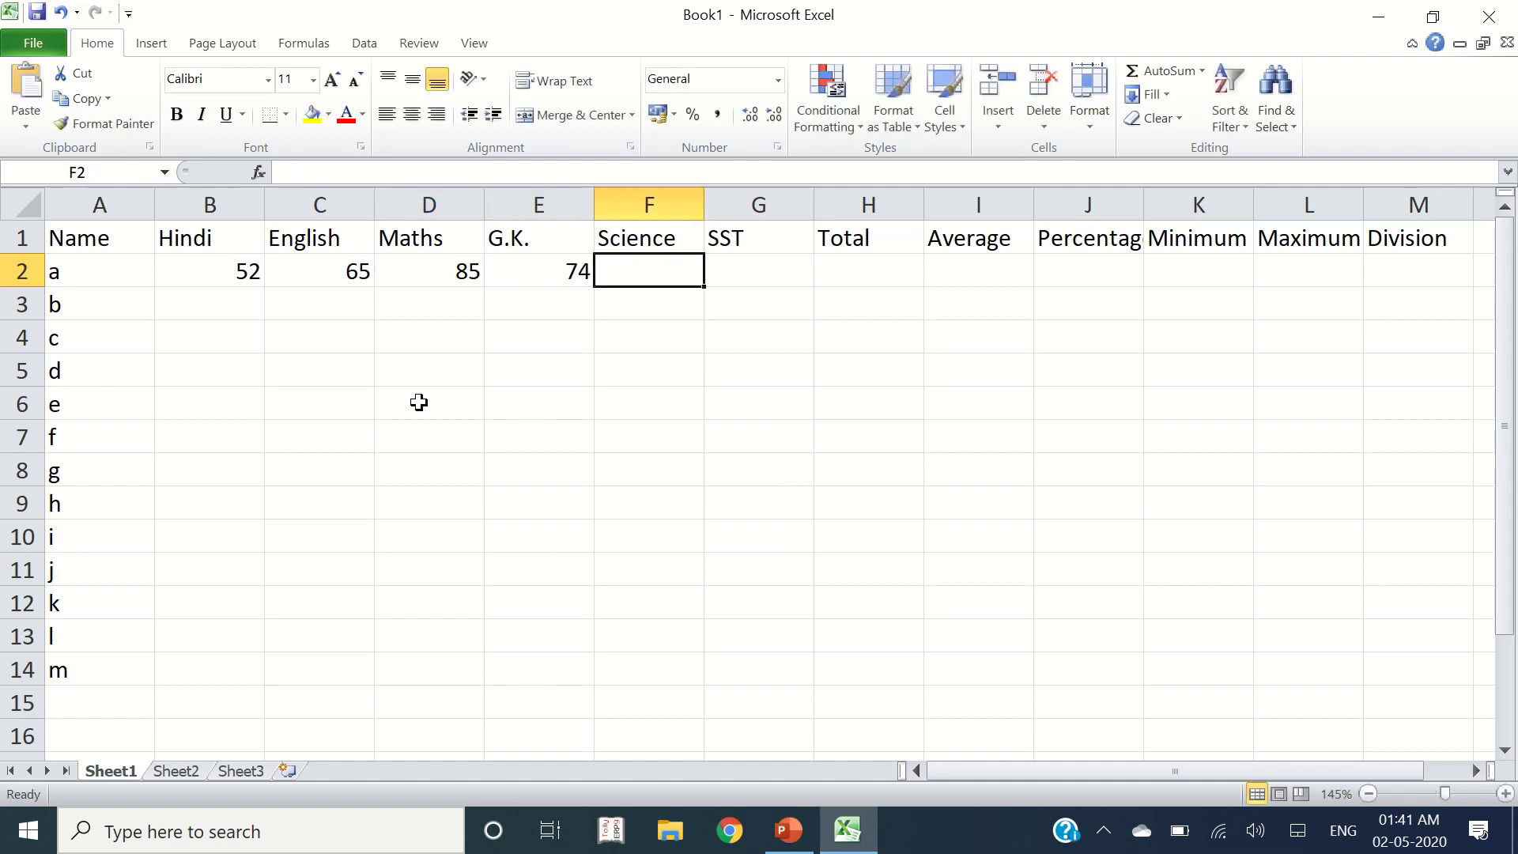
Step: Clear the marks of student a from cells B2 to E2
{"action": "key", "text": "Left"}
{"action": "key", "text": "shift+Left"}
{"action": "key", "text": "shift+Left"}
{"action": "key", "text": "shift+Left"}
{"action": "key", "text": "Delete"}
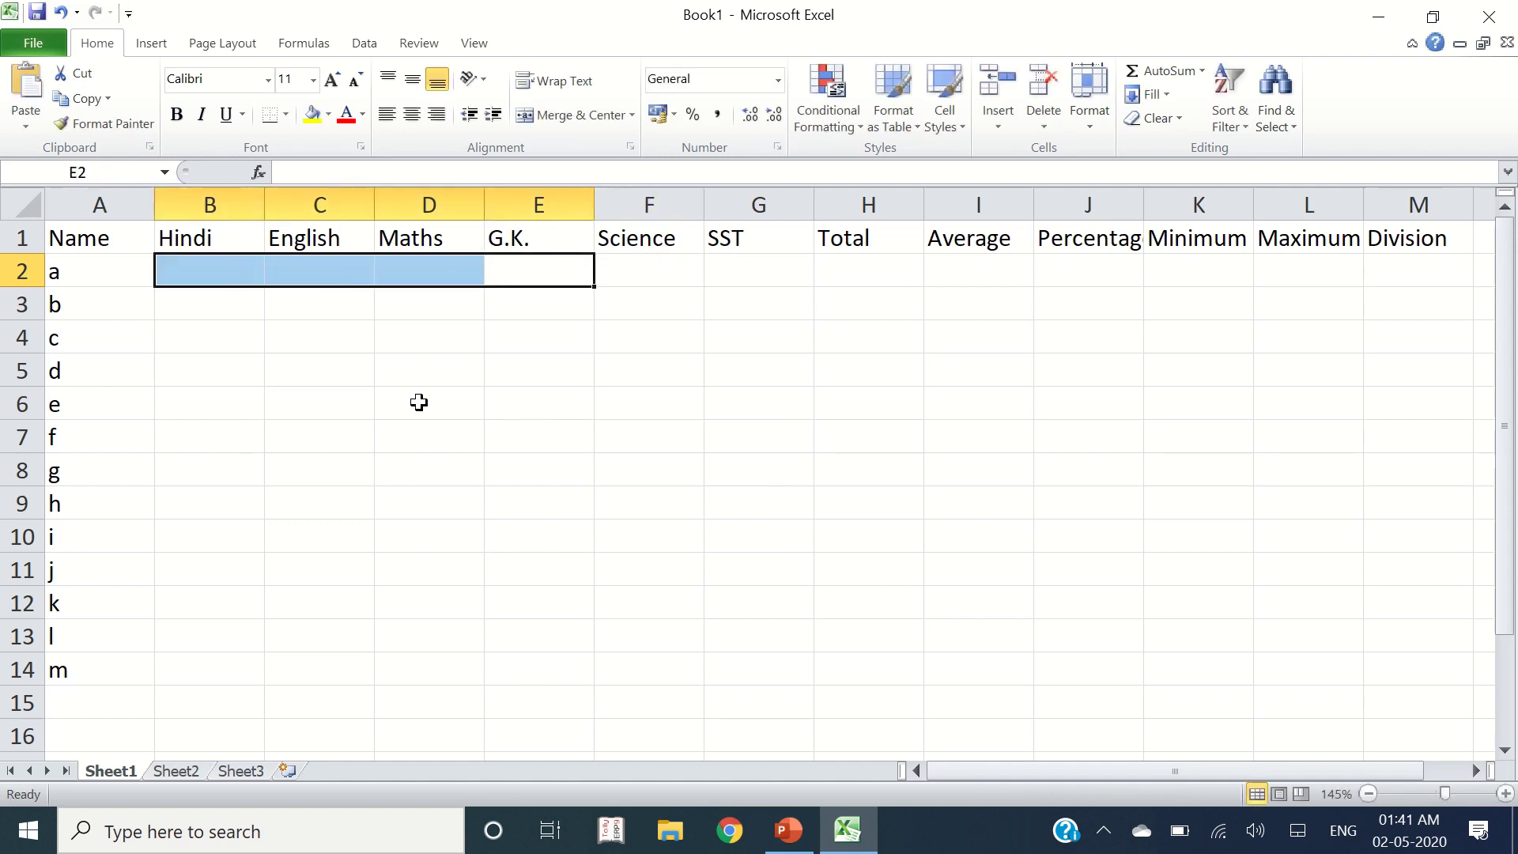
Step: Enter the formula =RANDBETWEEN(1,100) in cell B2 and fill it through the marks range to G14
{"action": "key", "text": "Left"}
{"action": "key", "text": "Left"}
{"action": "key", "text": "Left"}
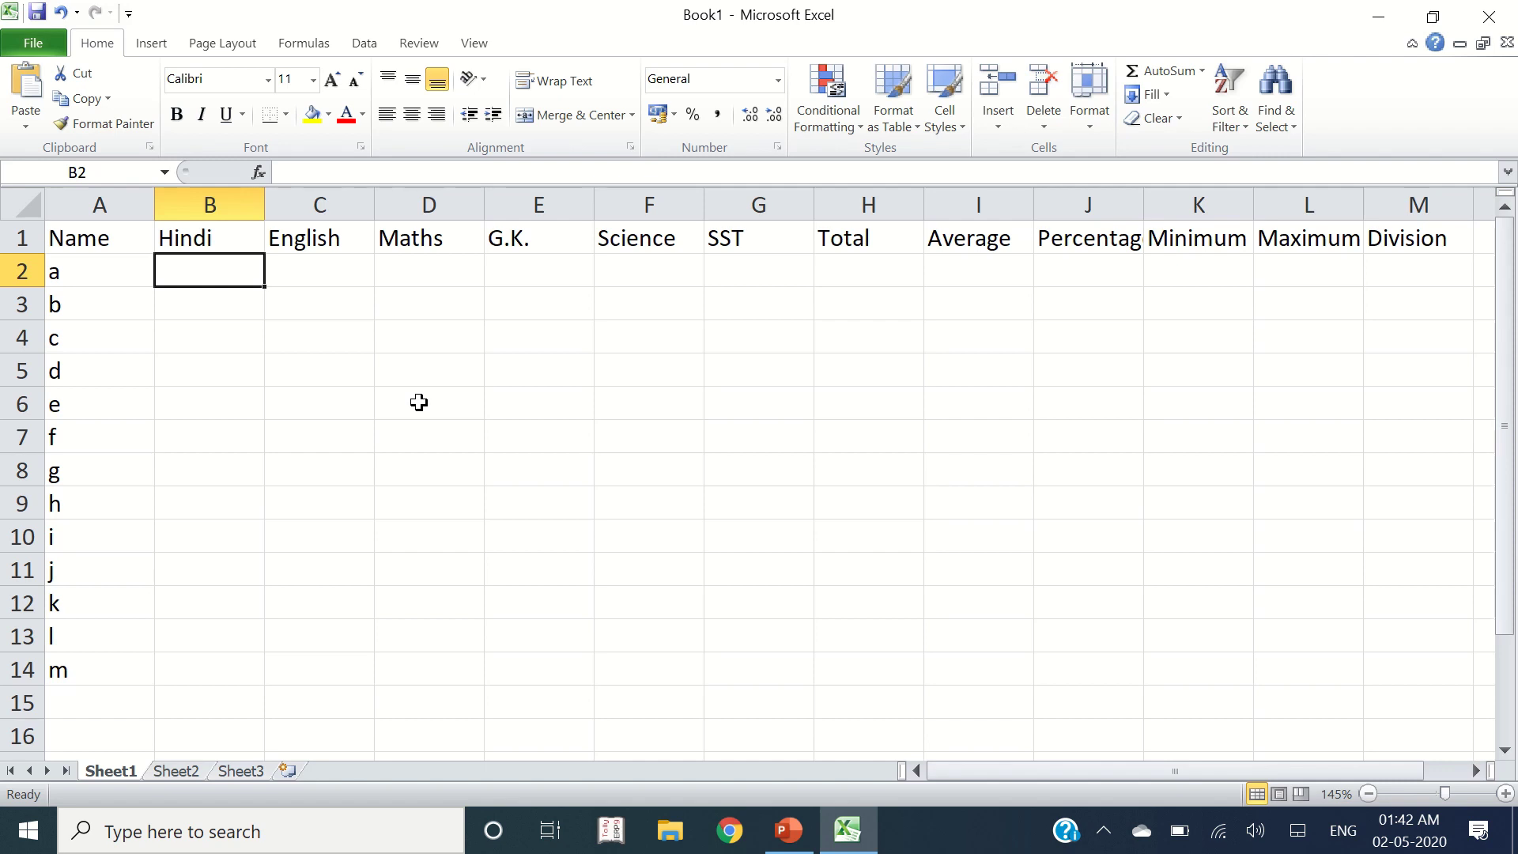
{"action": "type", "text": "="}
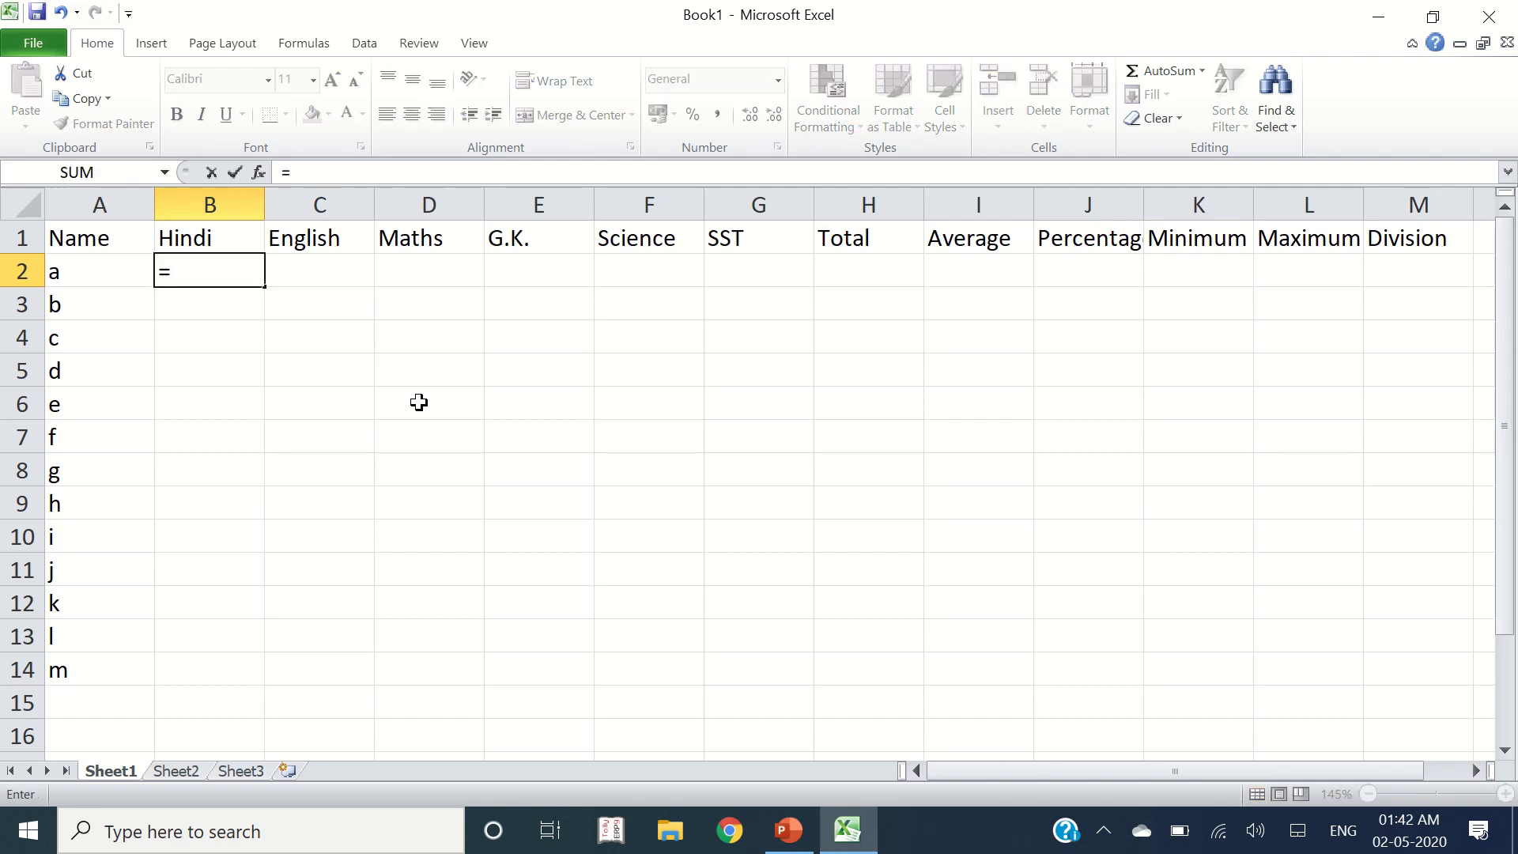
{"action": "type", "text": "RAN"}
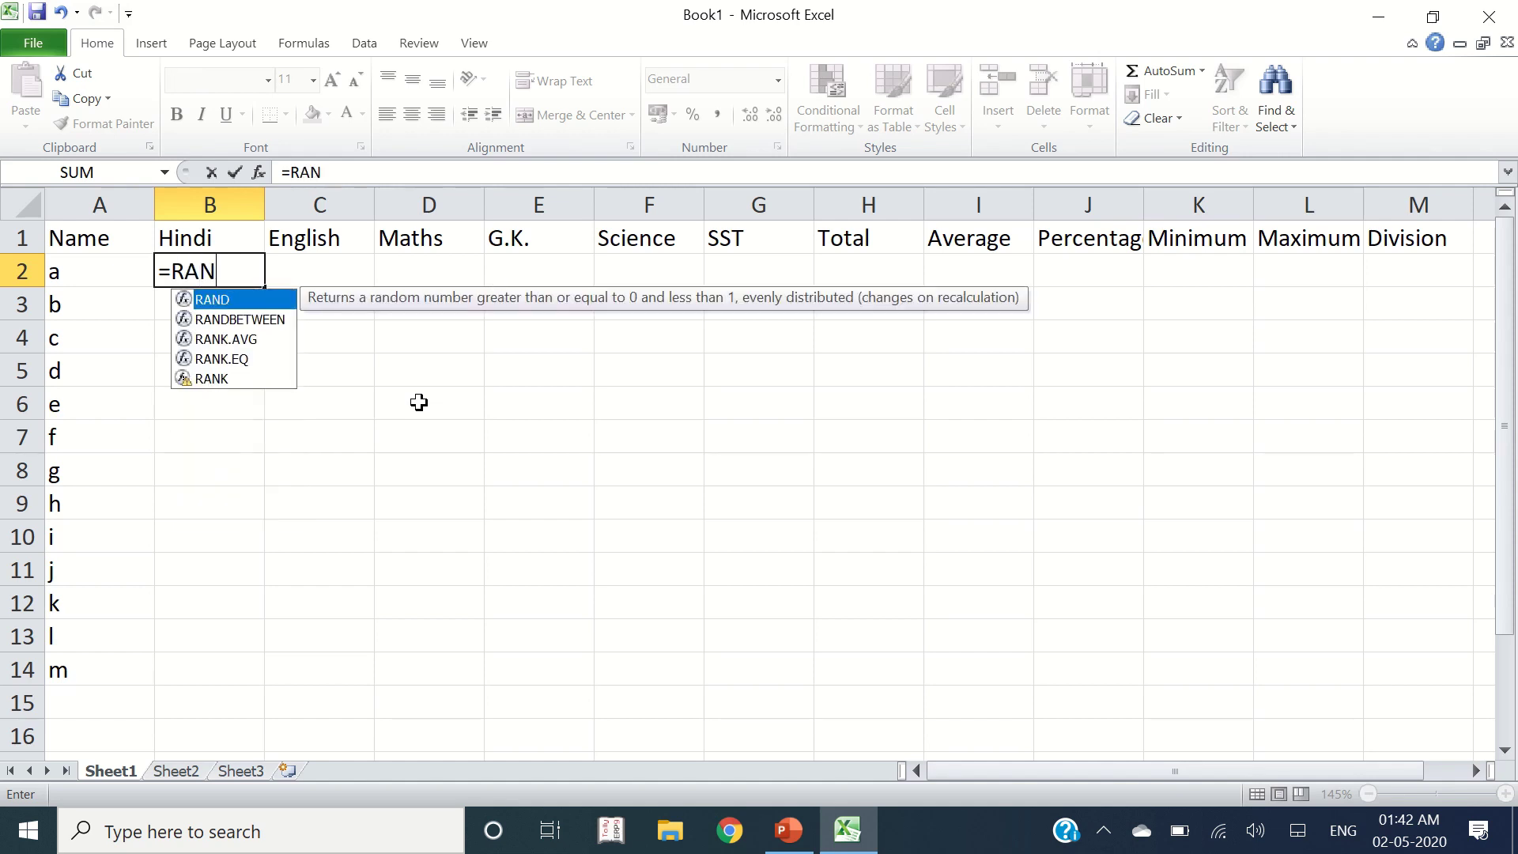
{"action": "type", "text": "DBE"}
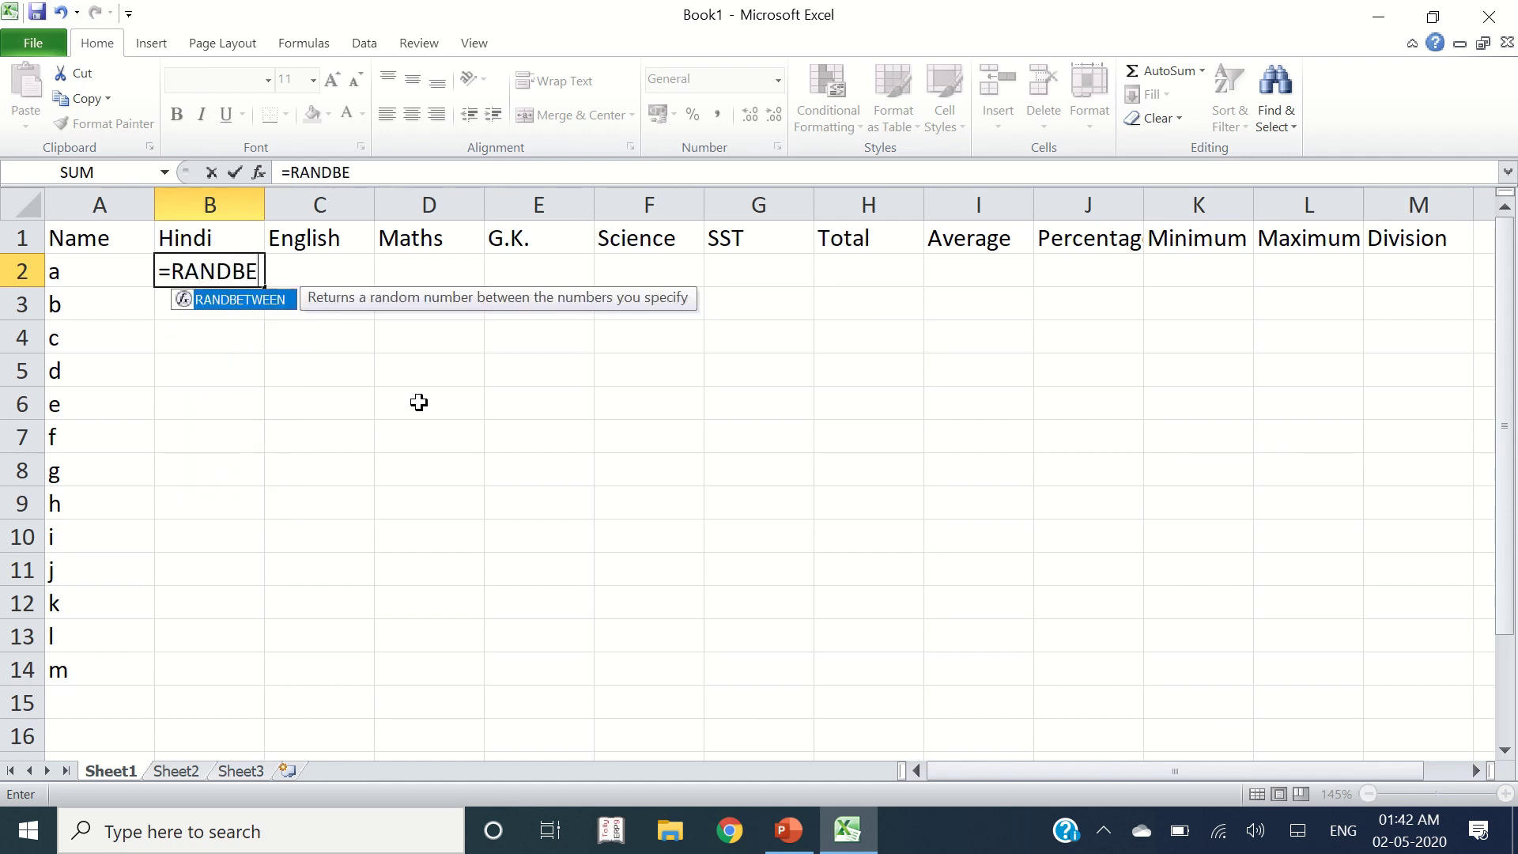
{"action": "type", "text": "TWEEN"}
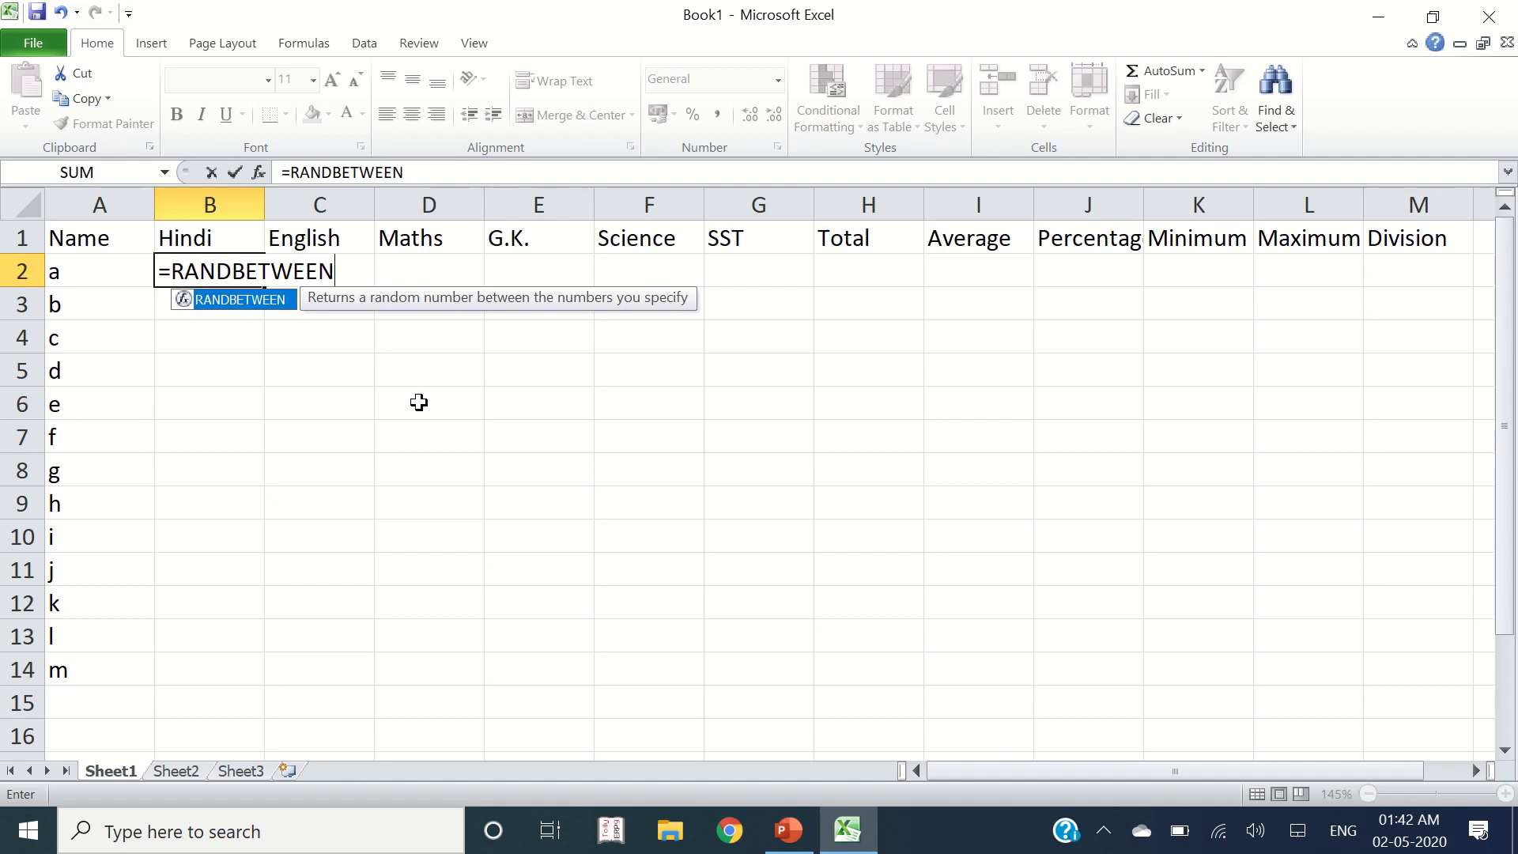
{"action": "type", "text": "("}
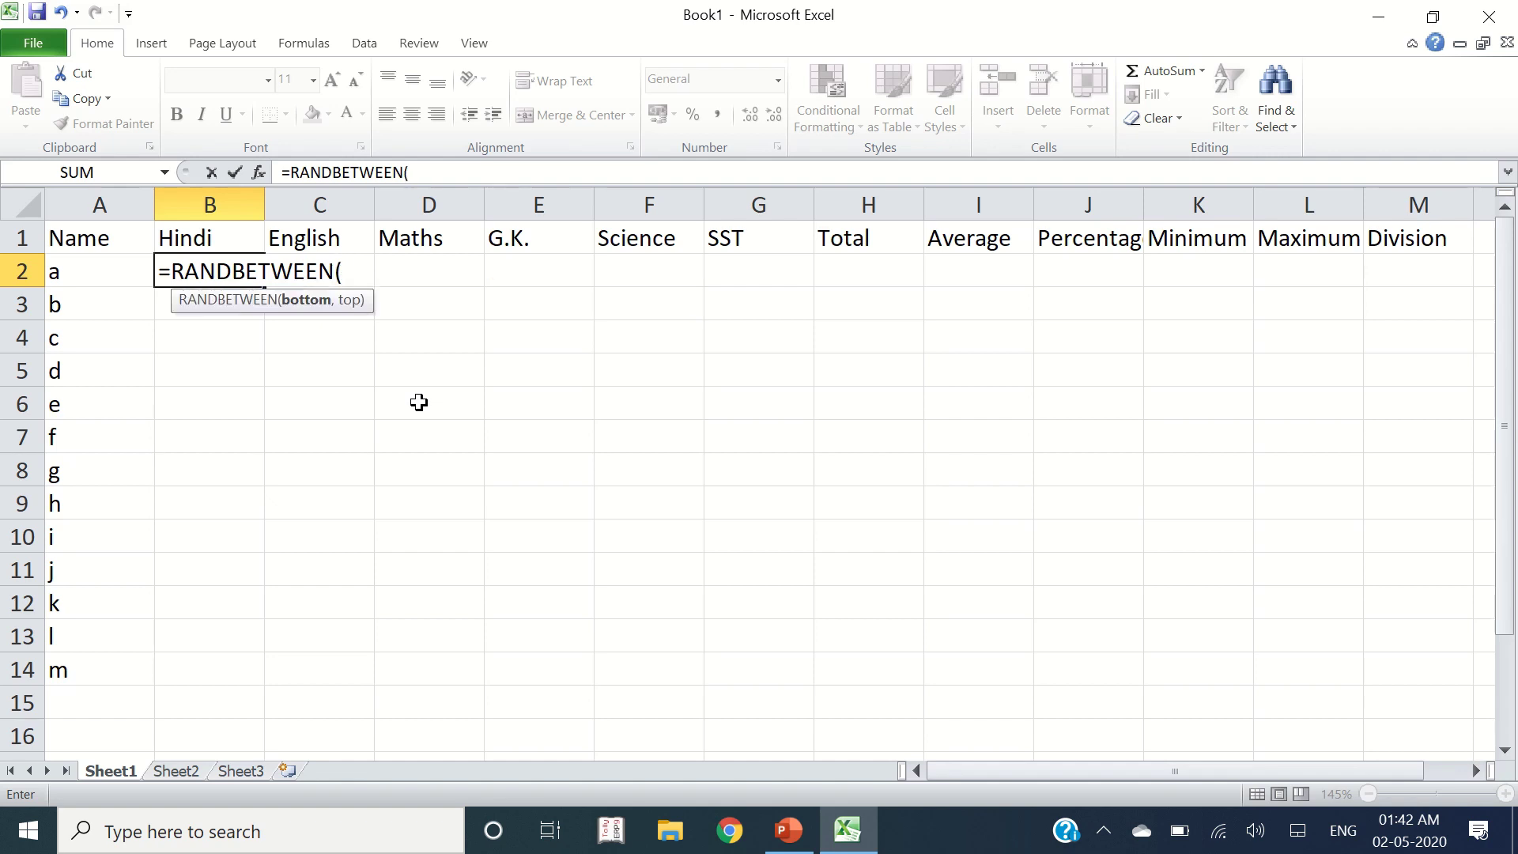
{"action": "type", "text": "1,100"}
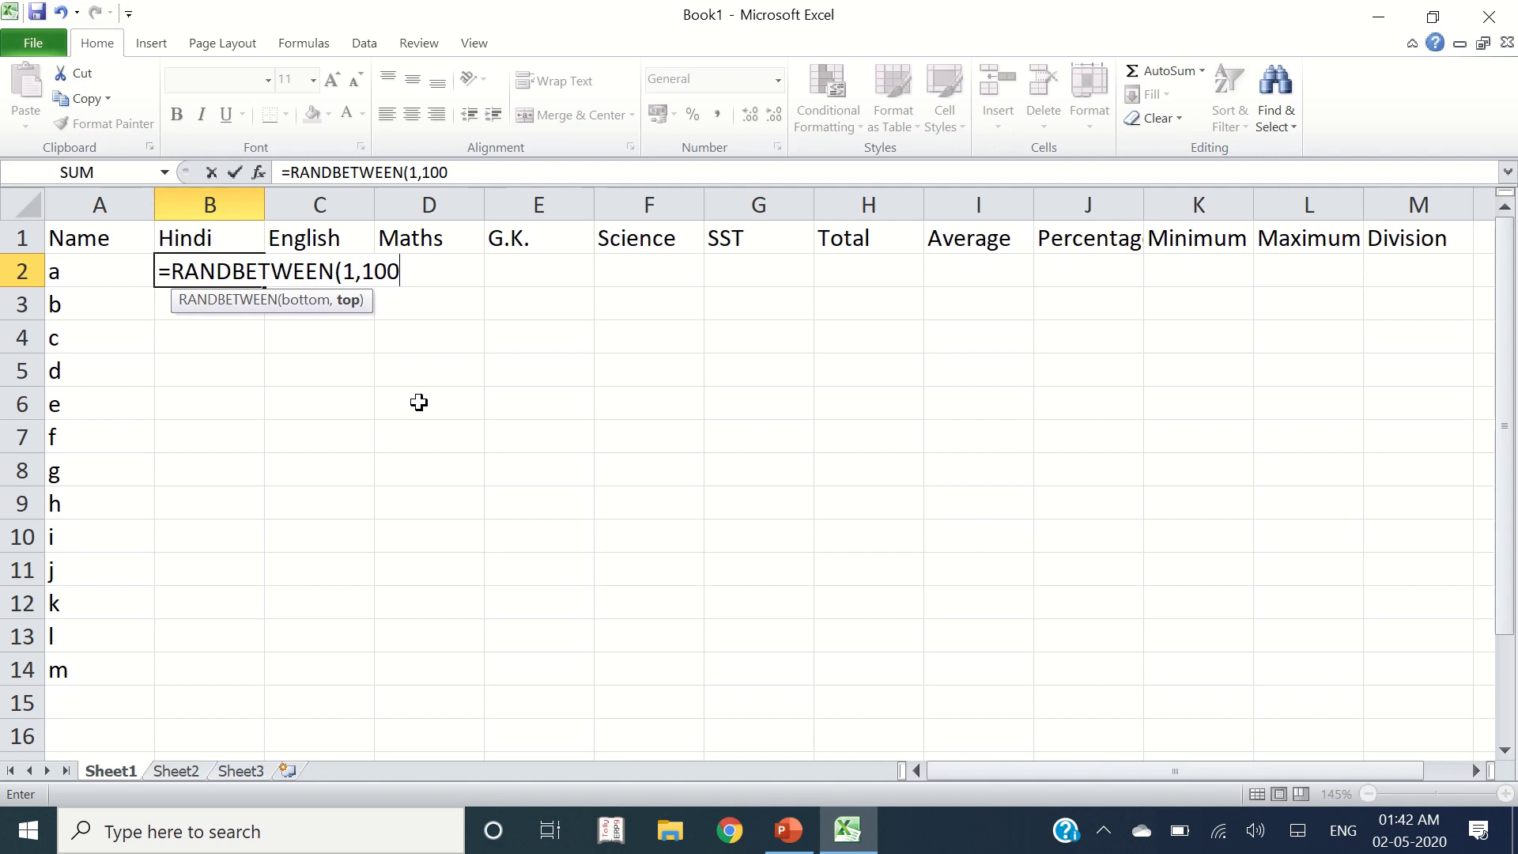
{"action": "type", "text": ")"}
{"action": "key", "text": "Return"}
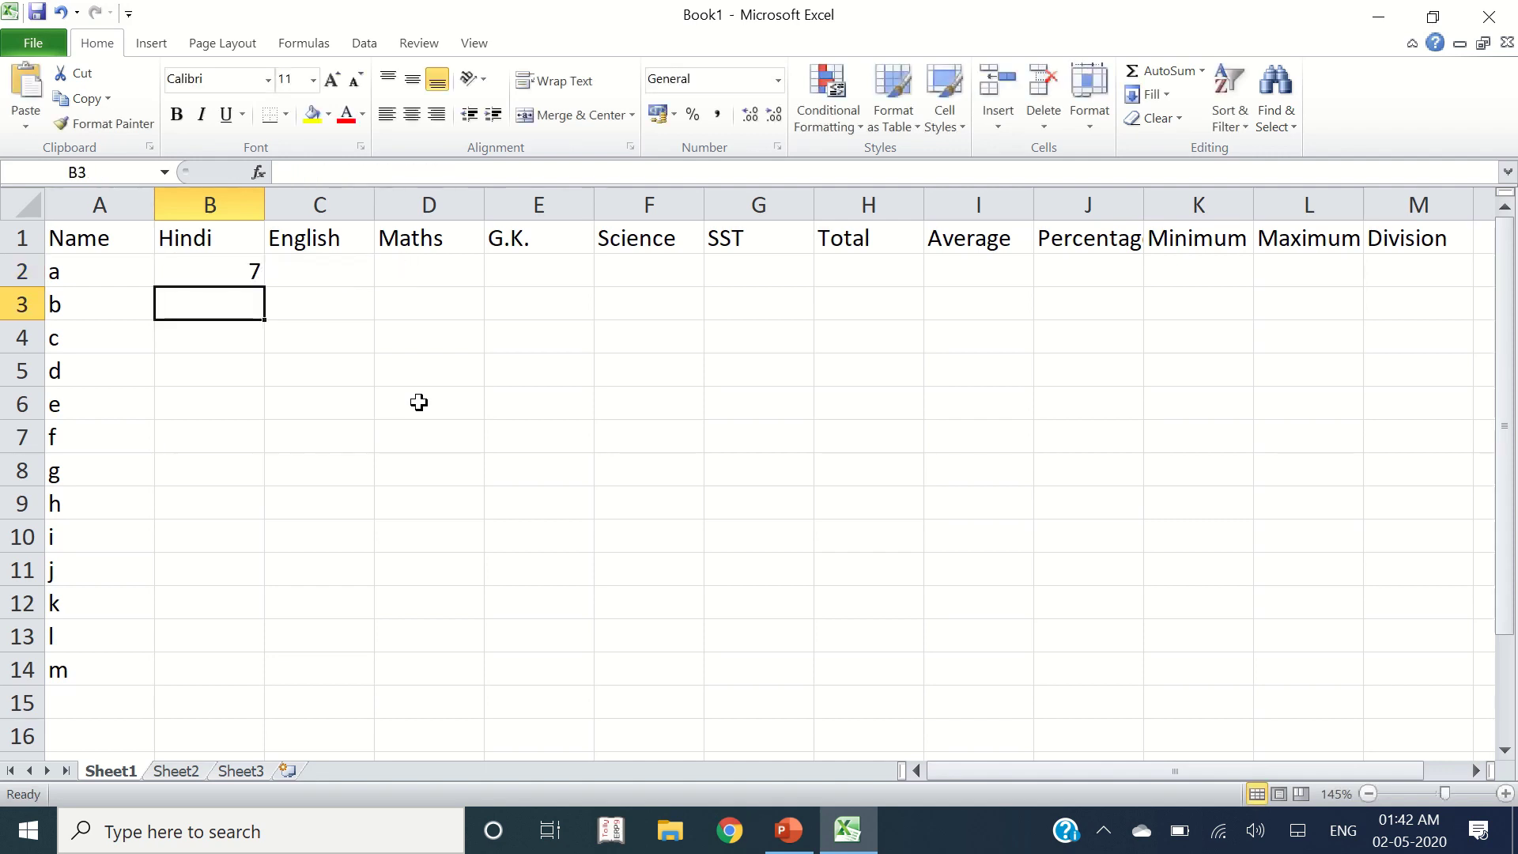
{"action": "left_click", "coordinate": [210, 271]}
{"action": "left_click_drag", "start_coordinate": [265, 290], "coordinate": [813, 683]}
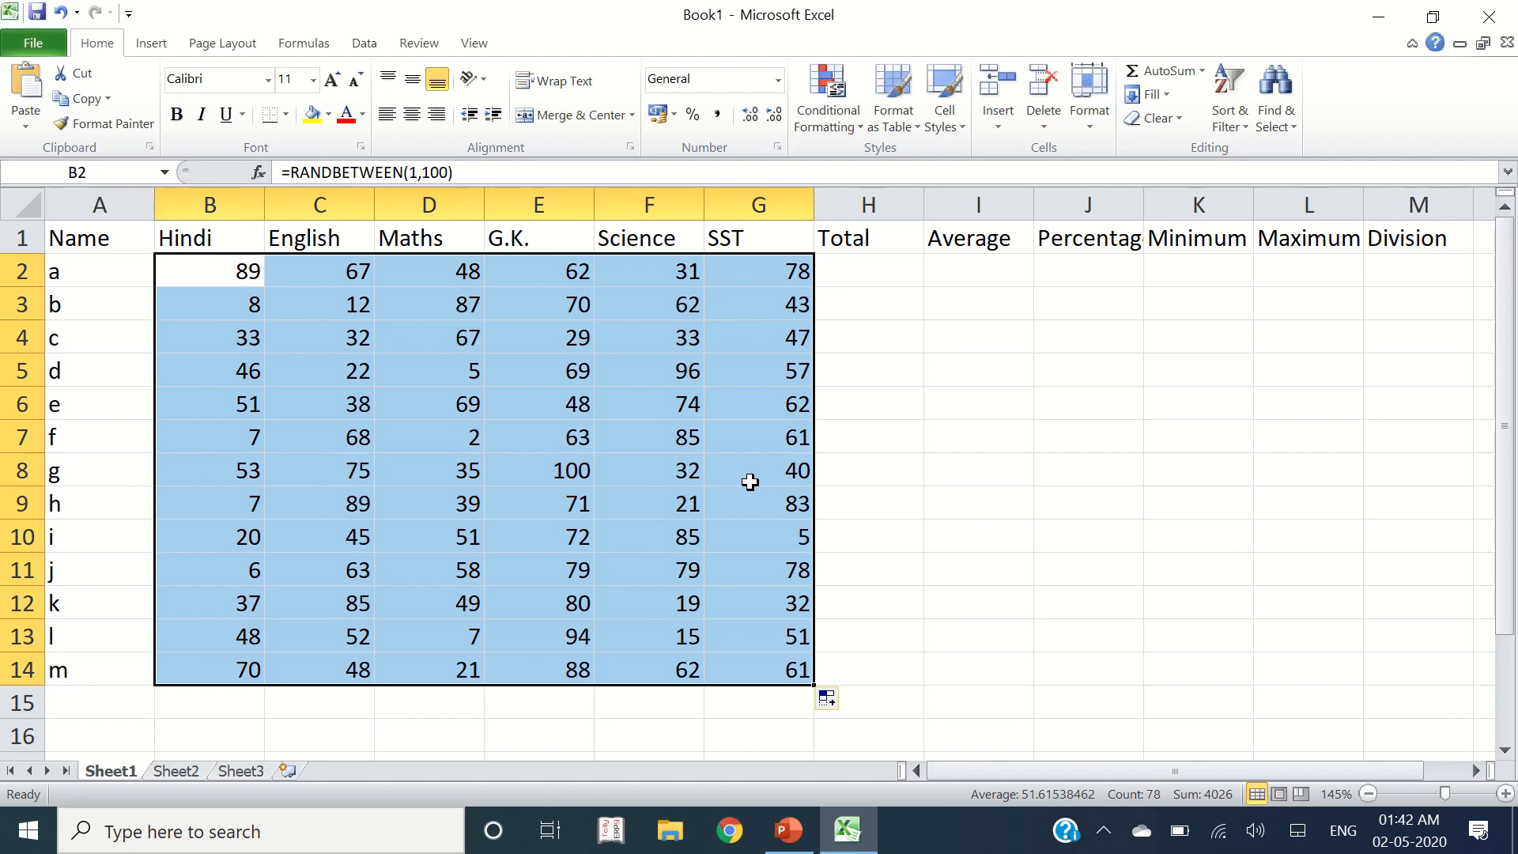
Step: Enter 09 in cell I7 to recalculate the random marks and clear that cell again
{"action": "left_click", "coordinate": [980, 439]}
{"action": "type", "text": "09"}
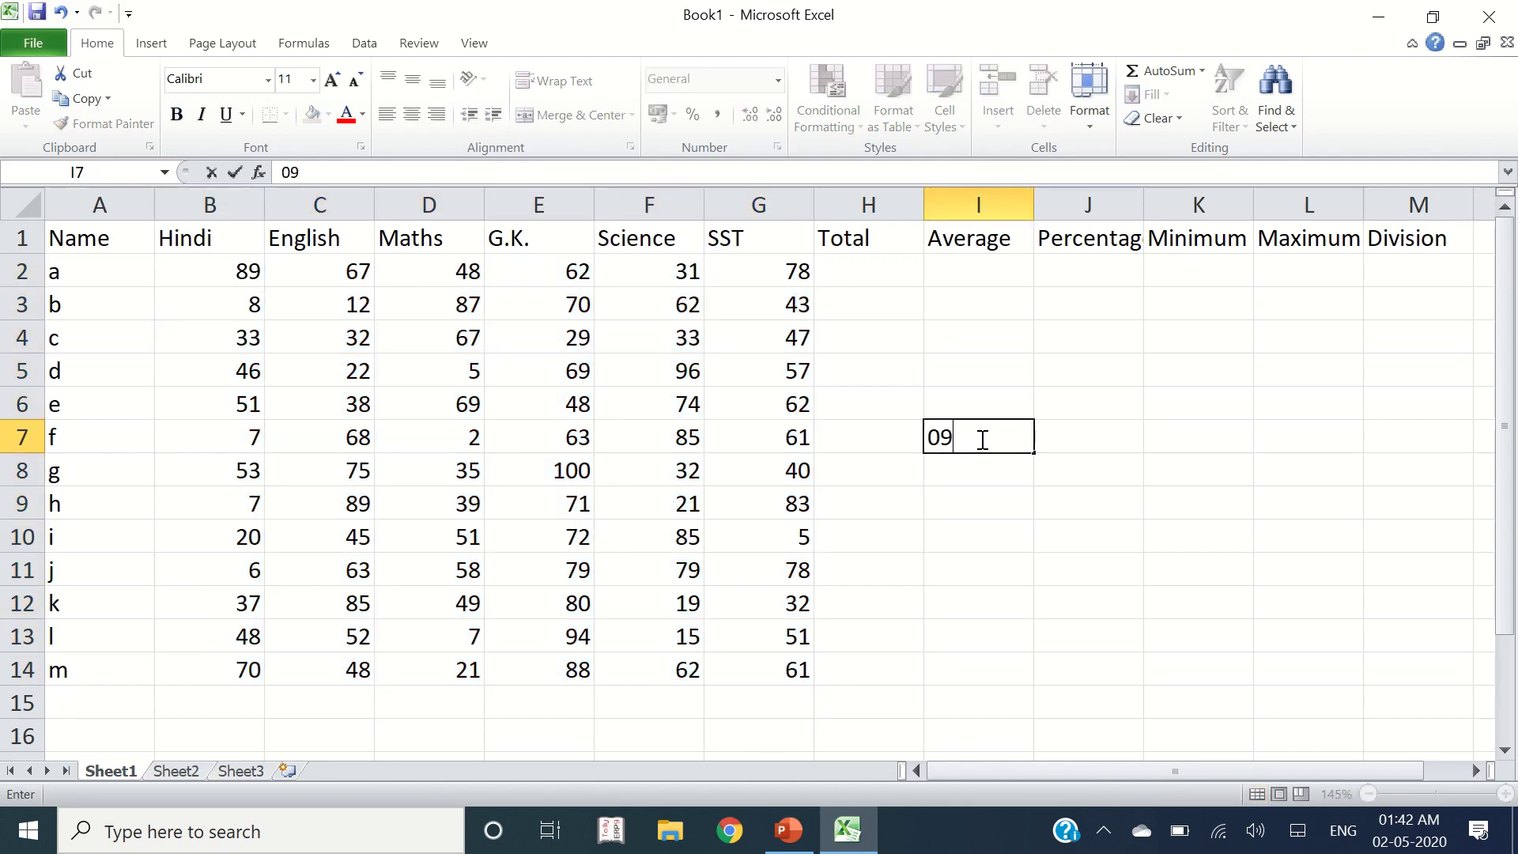
{"action": "key", "text": "Return"}
{"action": "left_click", "coordinate": [980, 438]}
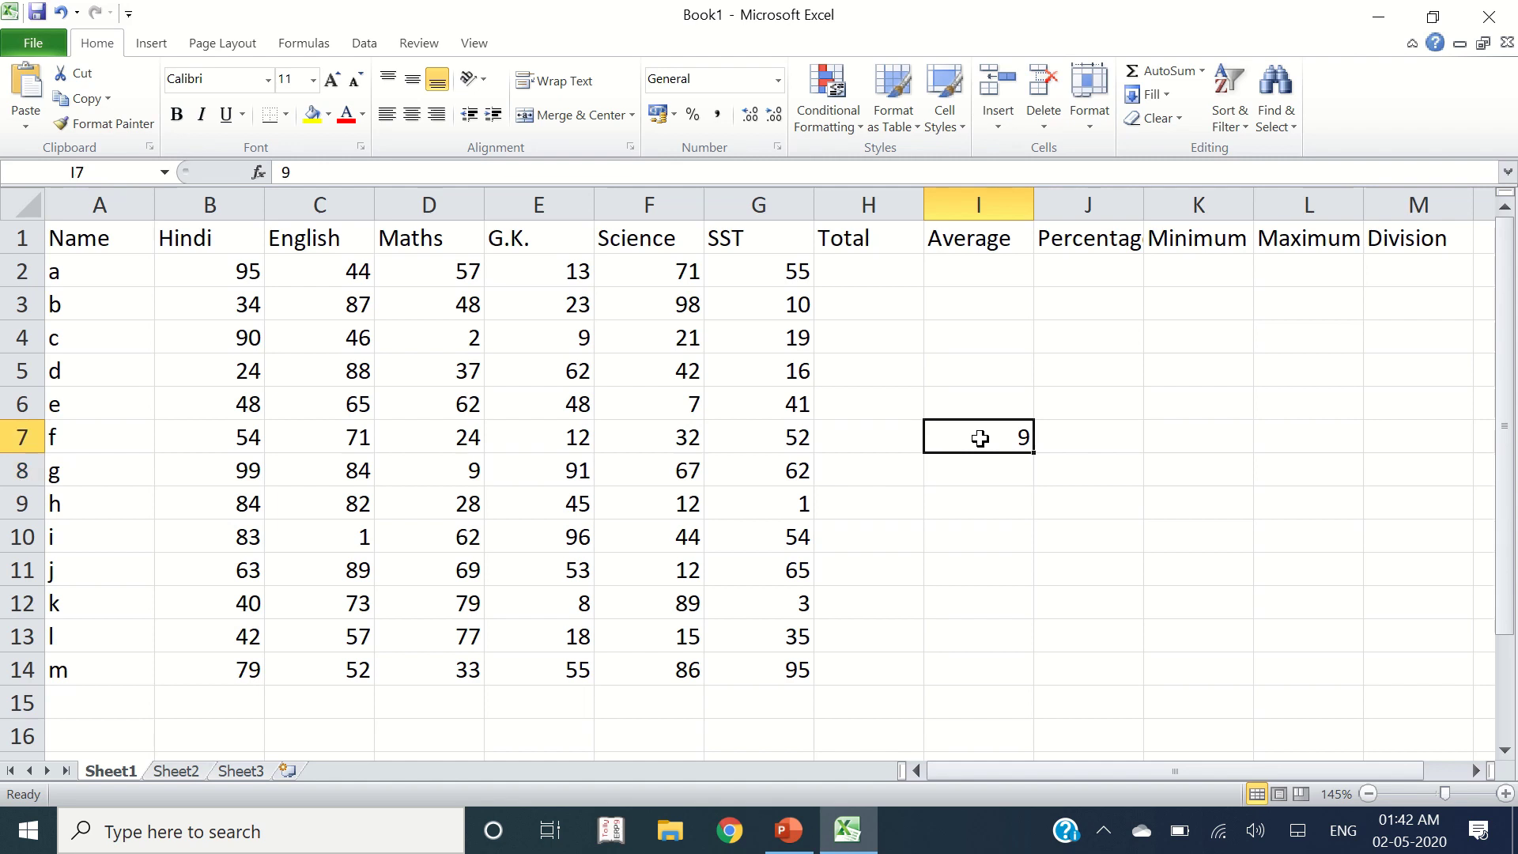
{"action": "key", "text": "Delete"}
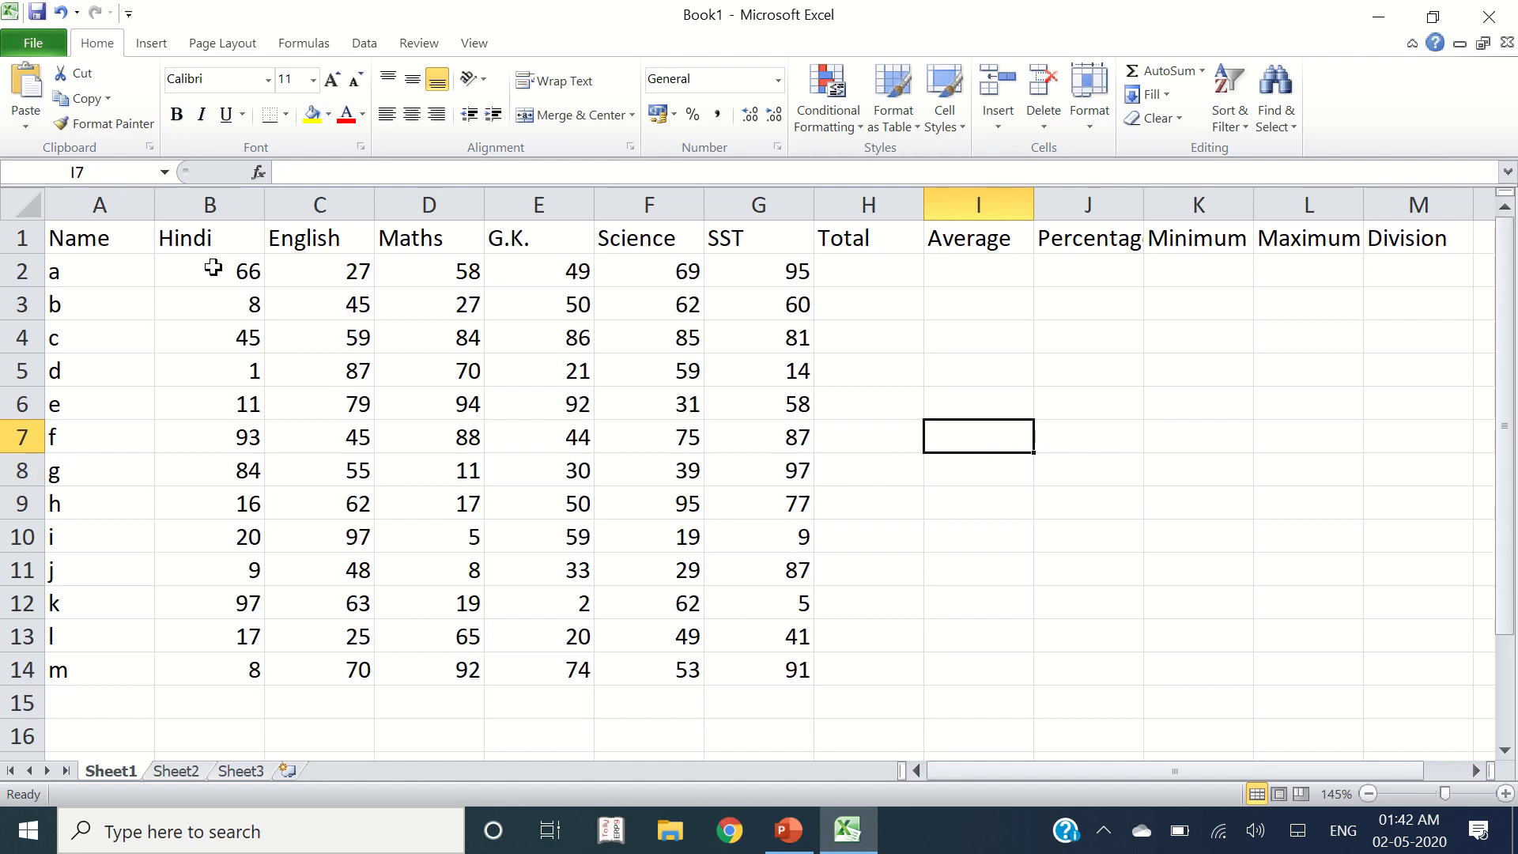
Step: Replace the random formulas in B2:G14 with fixed values by copying the range and pasting values only over it
{"action": "left_click_drag", "start_coordinate": [214, 269], "coordinate": [746, 655]}
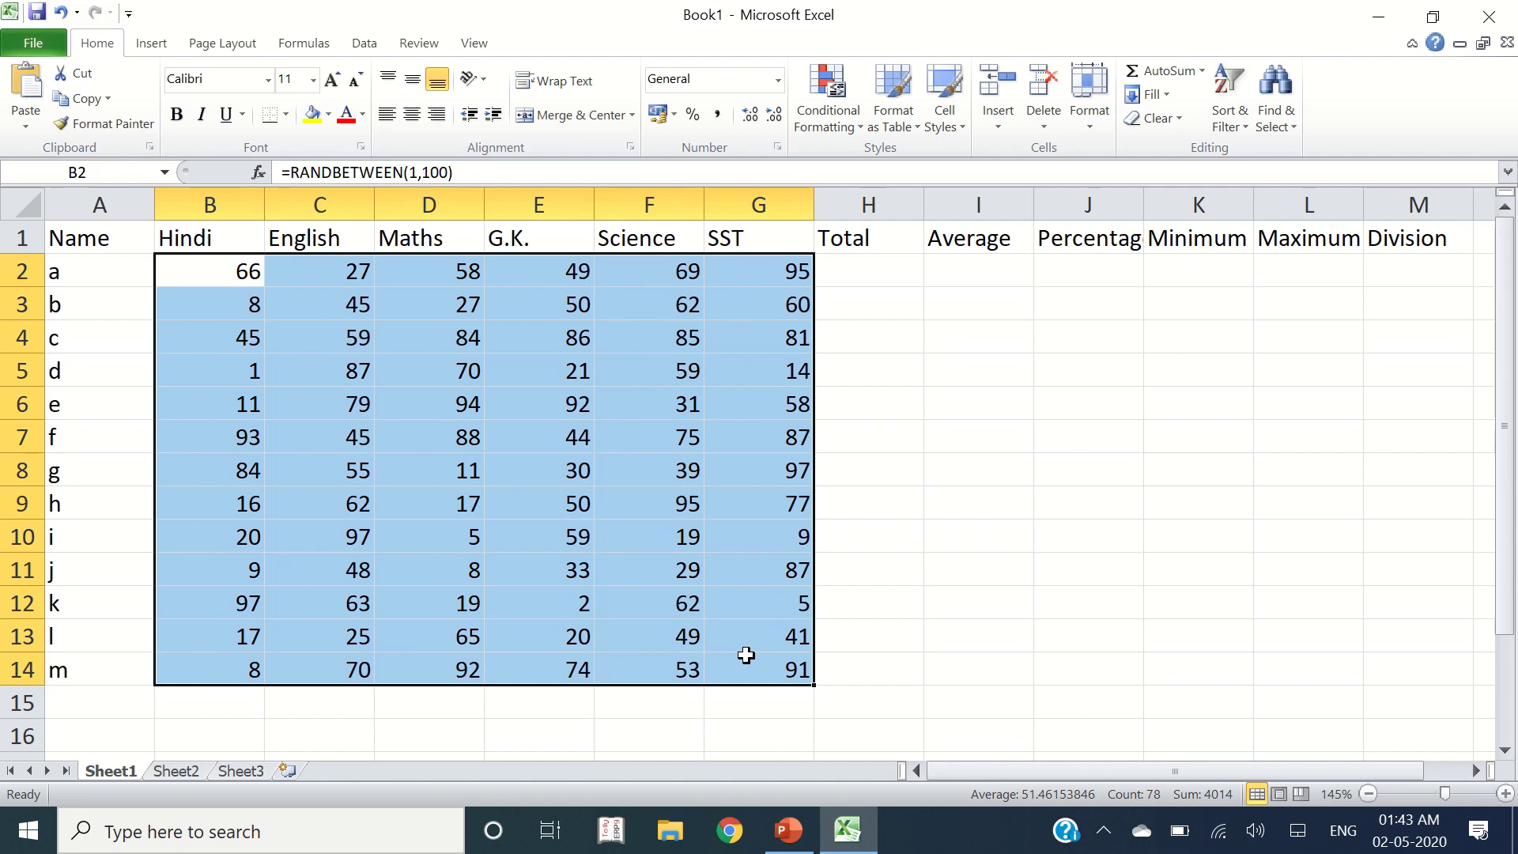
{"action": "left_click", "coordinate": [87, 99]}
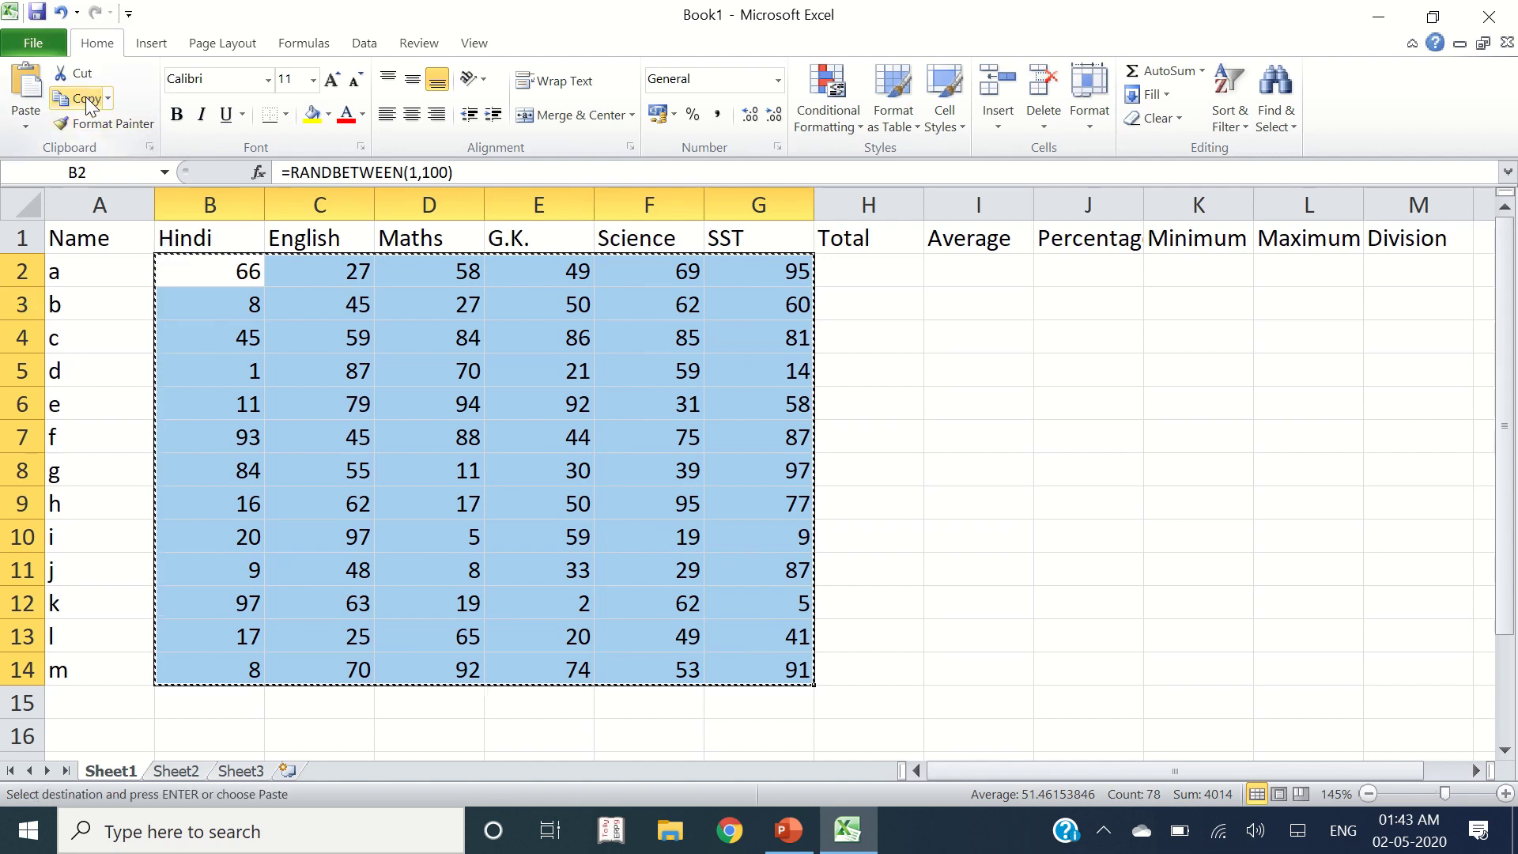
{"action": "left_click", "coordinate": [27, 130]}
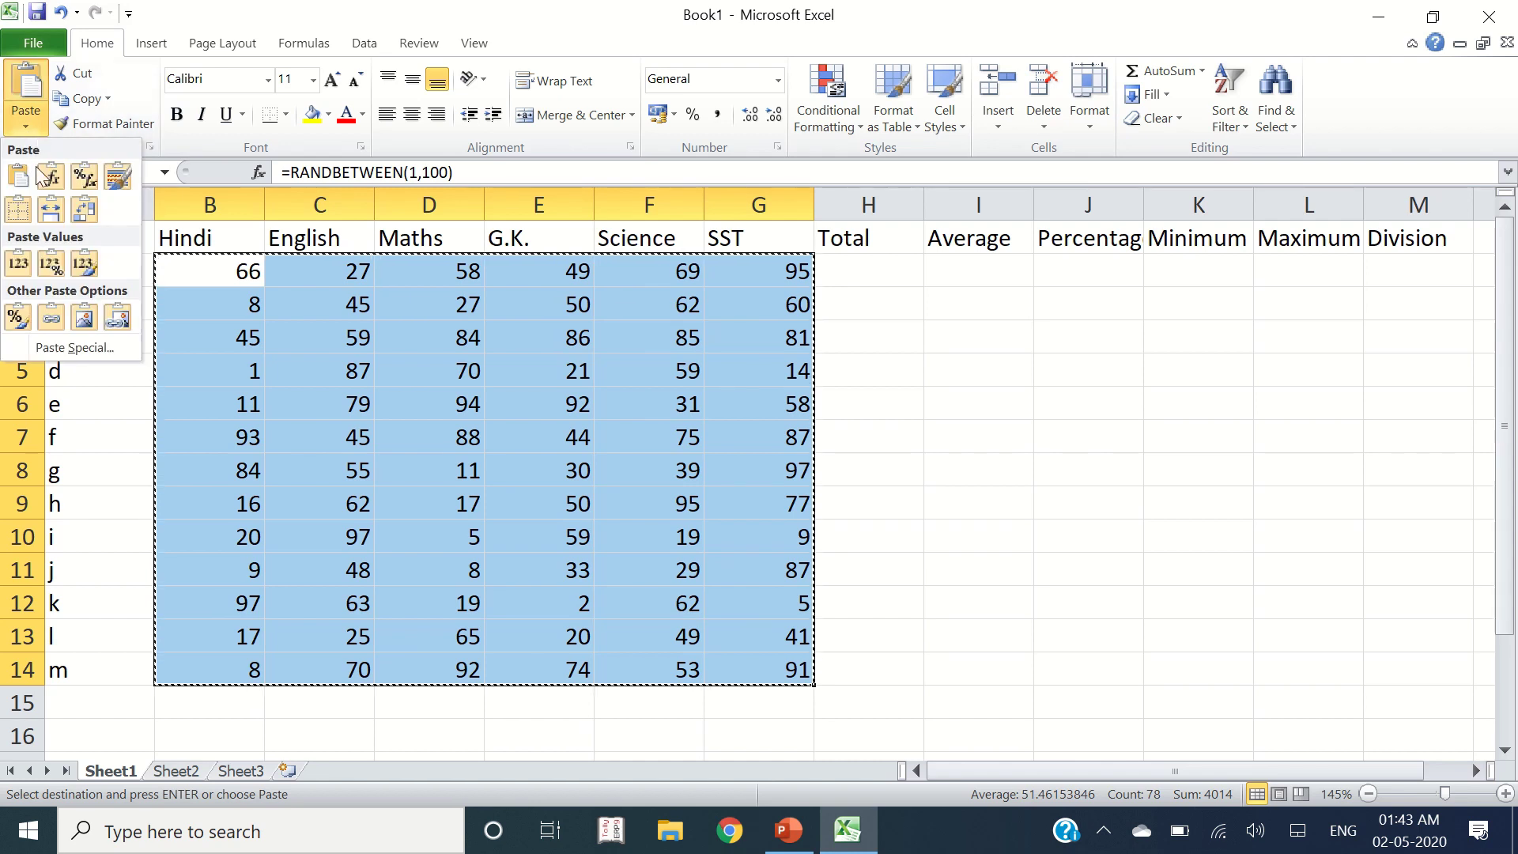
{"action": "left_click", "coordinate": [24, 269]}
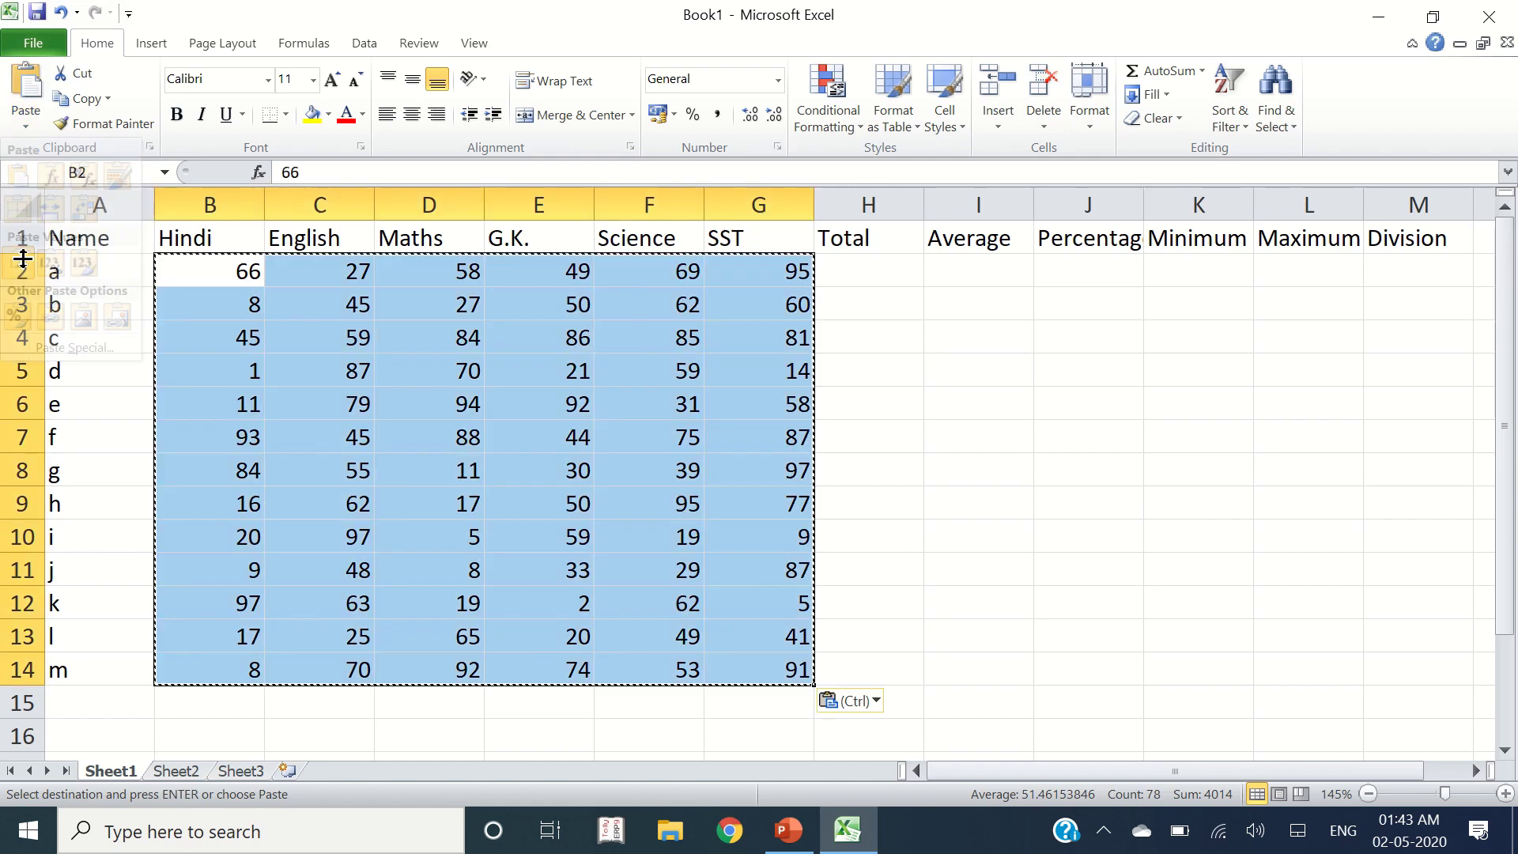
{"action": "key", "text": "Escape"}
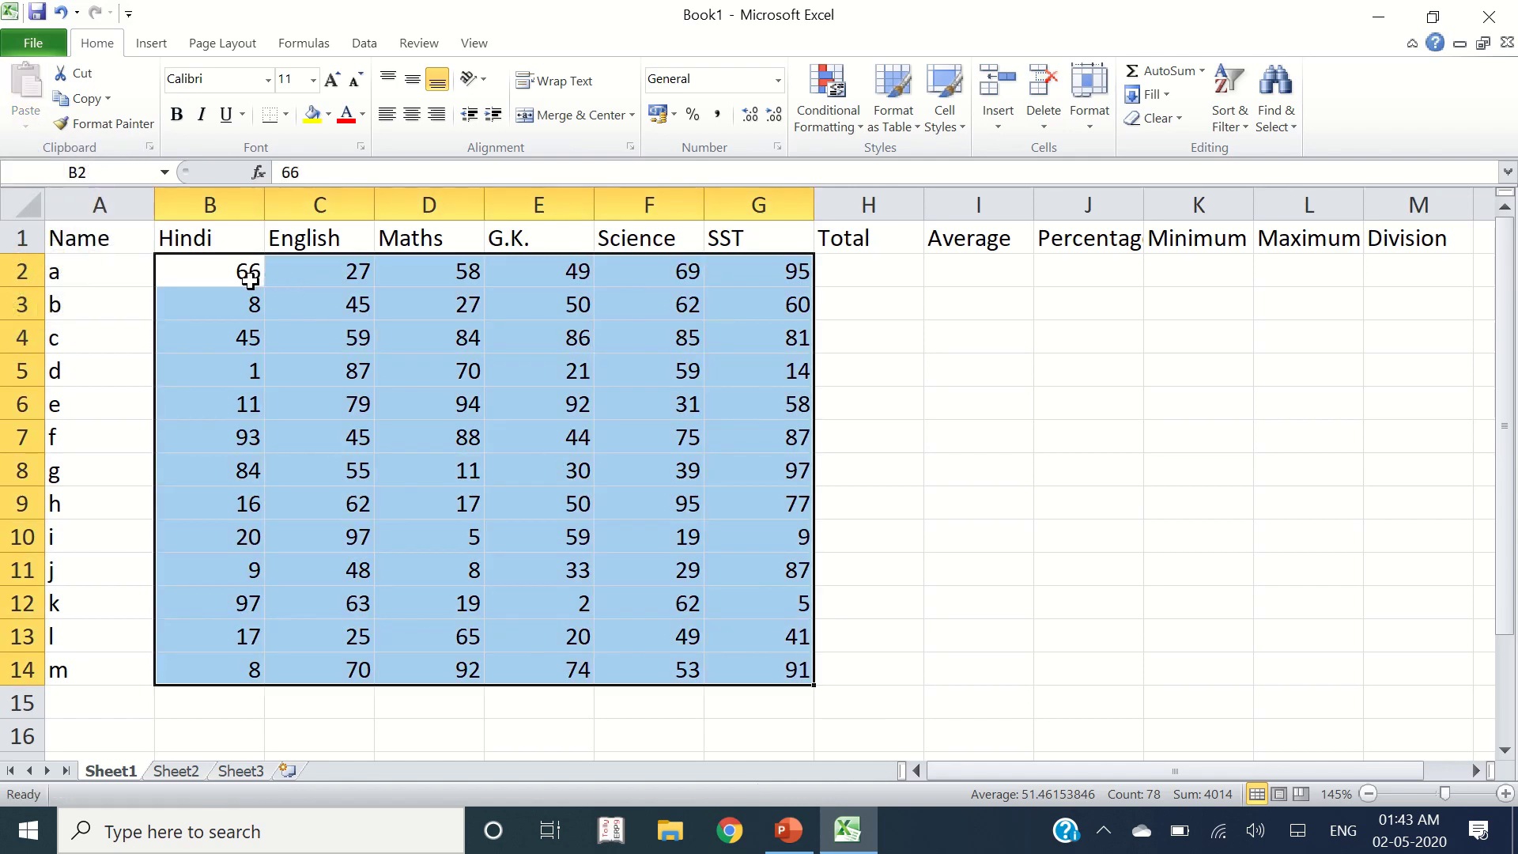
Step: Enter 98 and 87 in cells I5 and I6 to test the fixed marks, and clear both entries
{"action": "left_click", "coordinate": [261, 280]}
{"action": "left_click", "coordinate": [925, 375]}
{"action": "type", "text": "98"}
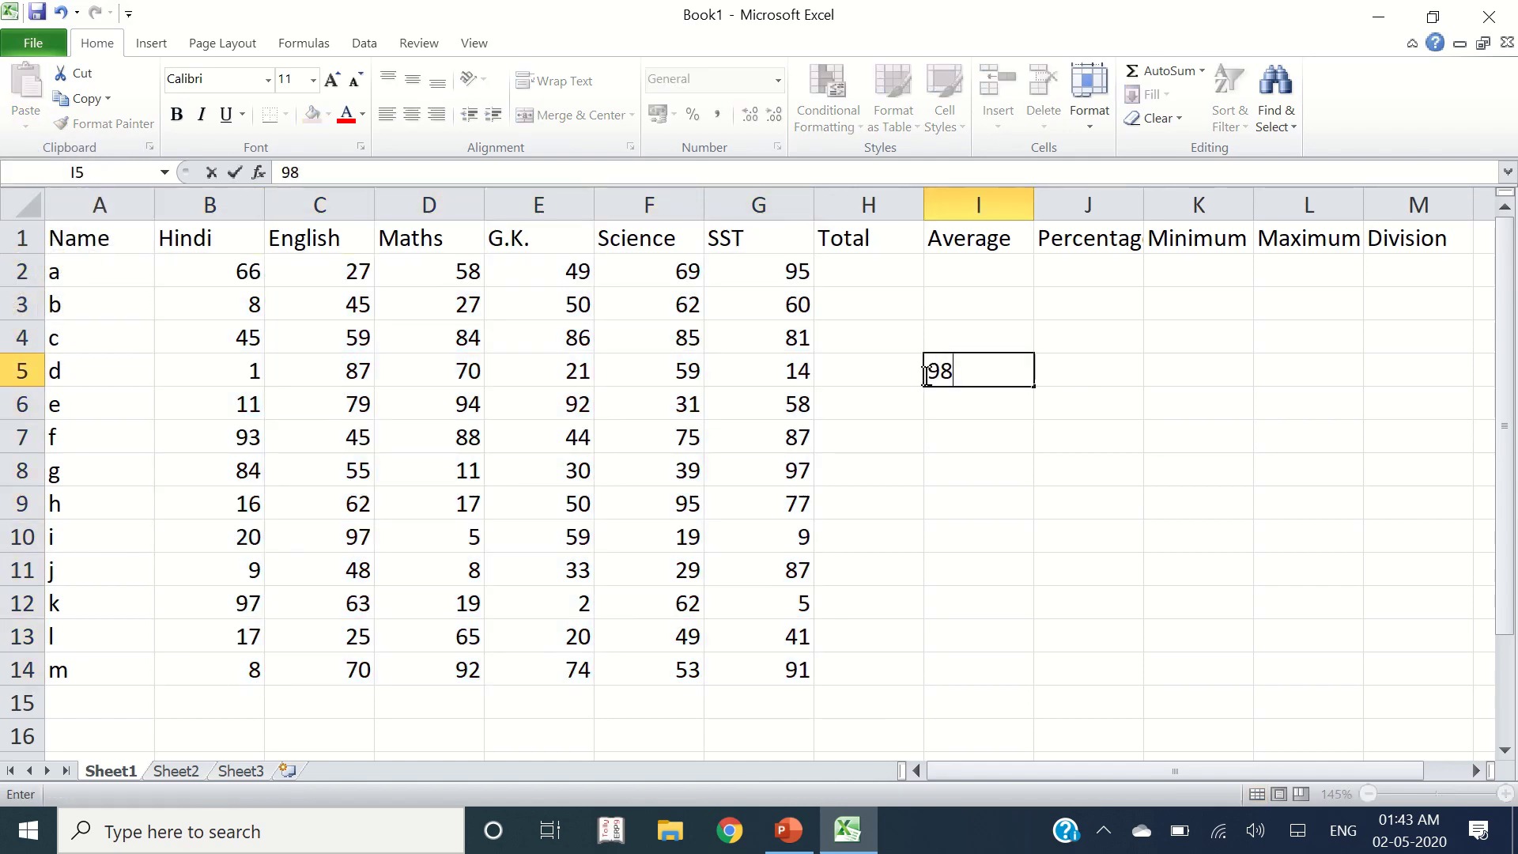
{"action": "key", "text": "Return"}
{"action": "type", "text": "87"}
{"action": "key", "text": "Return"}
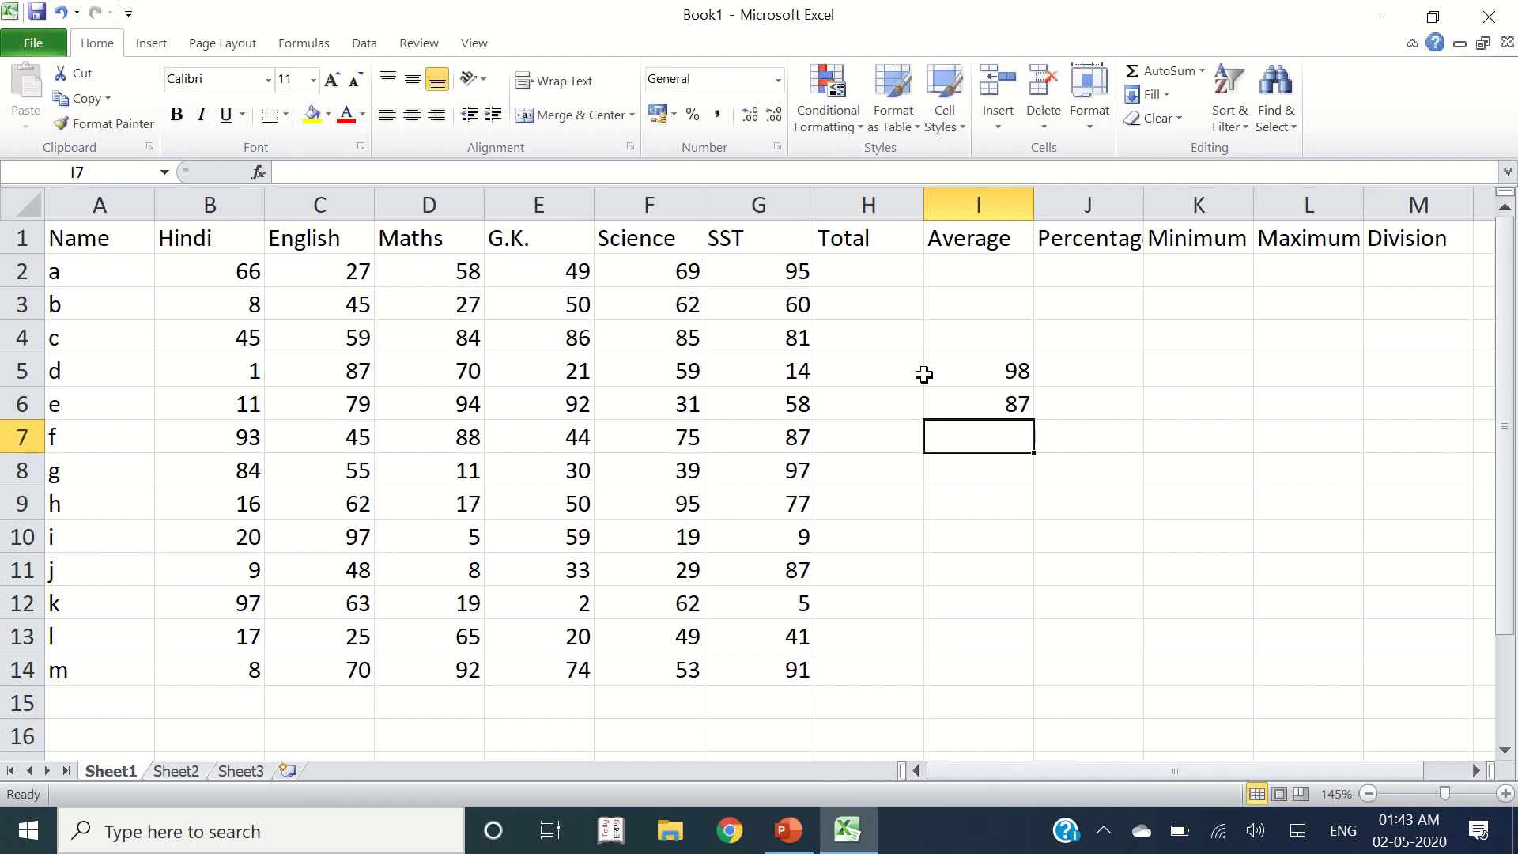
{"action": "left_click_drag", "start_coordinate": [927, 375], "coordinate": [958, 427]}
{"action": "key", "text": "Delete"}
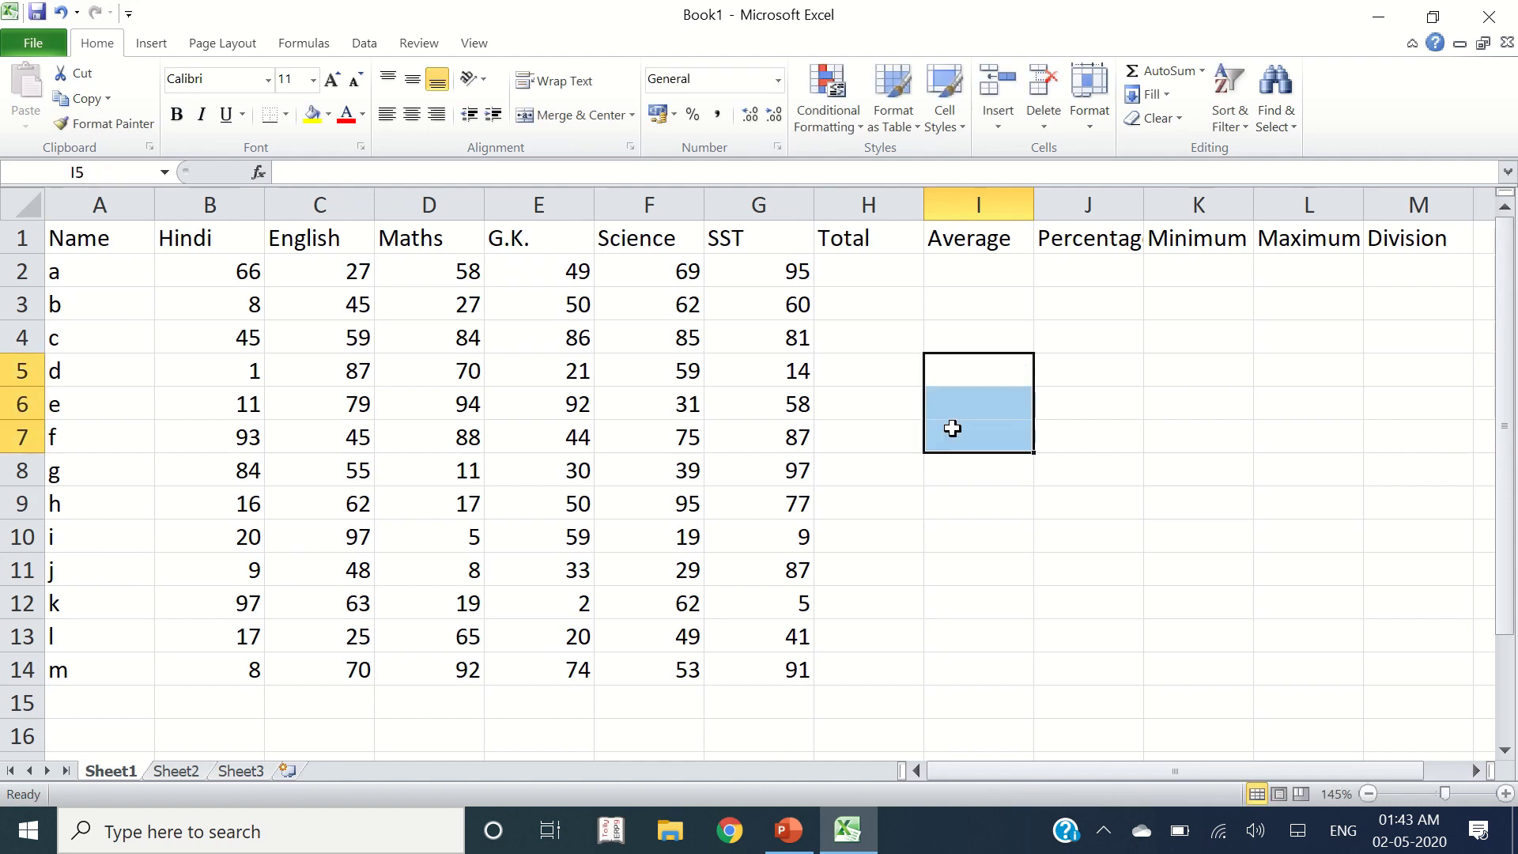
Step: Clear all the marks from the range B2:G14
{"action": "left_click_drag", "start_coordinate": [212, 271], "coordinate": [915, 290]}
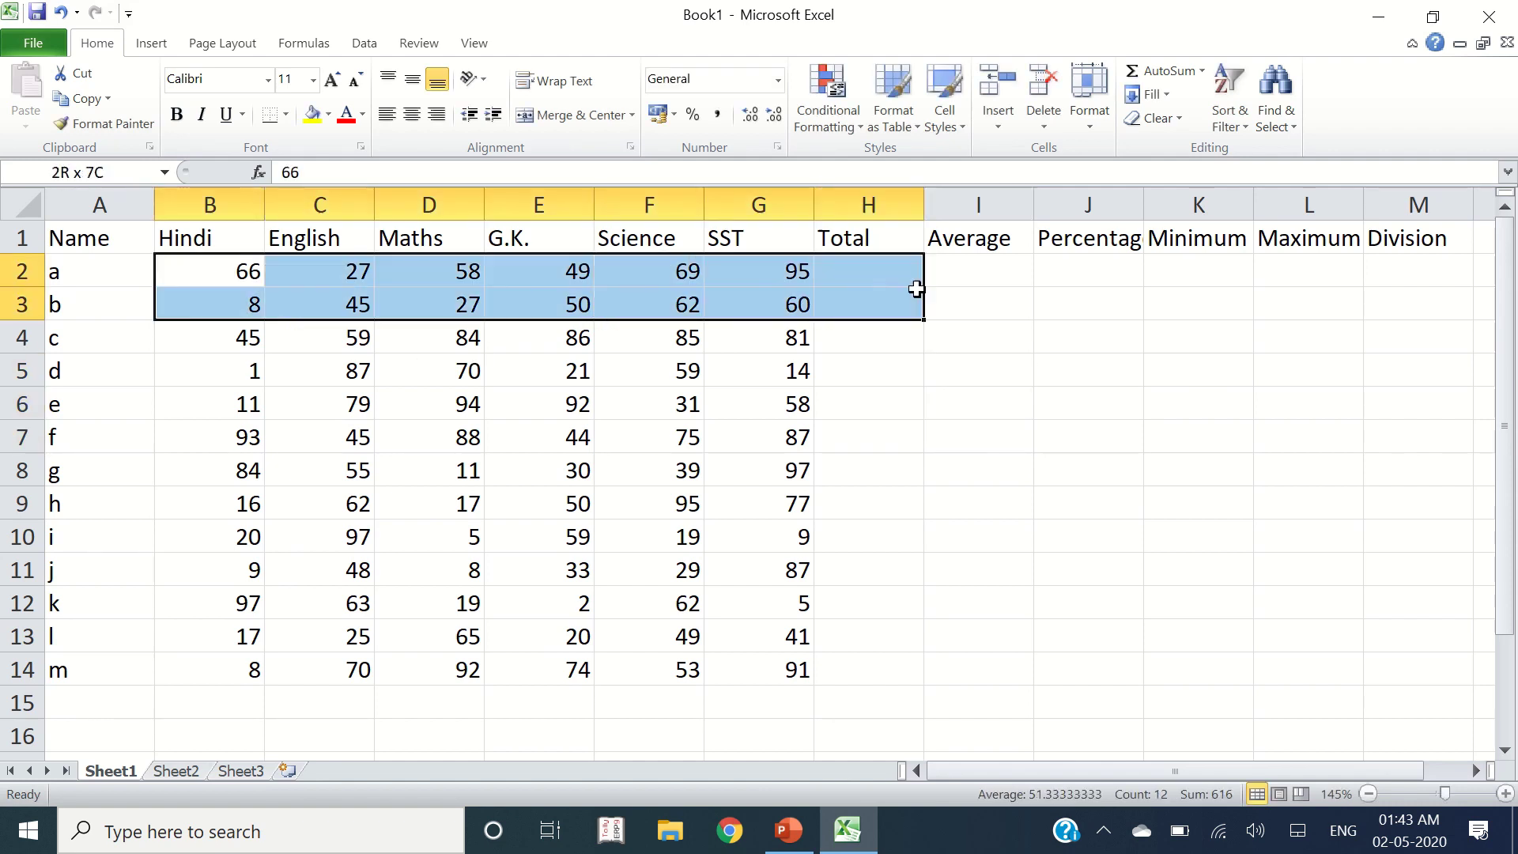
{"action": "left_click_drag", "start_coordinate": [788, 280], "coordinate": [783, 664]}
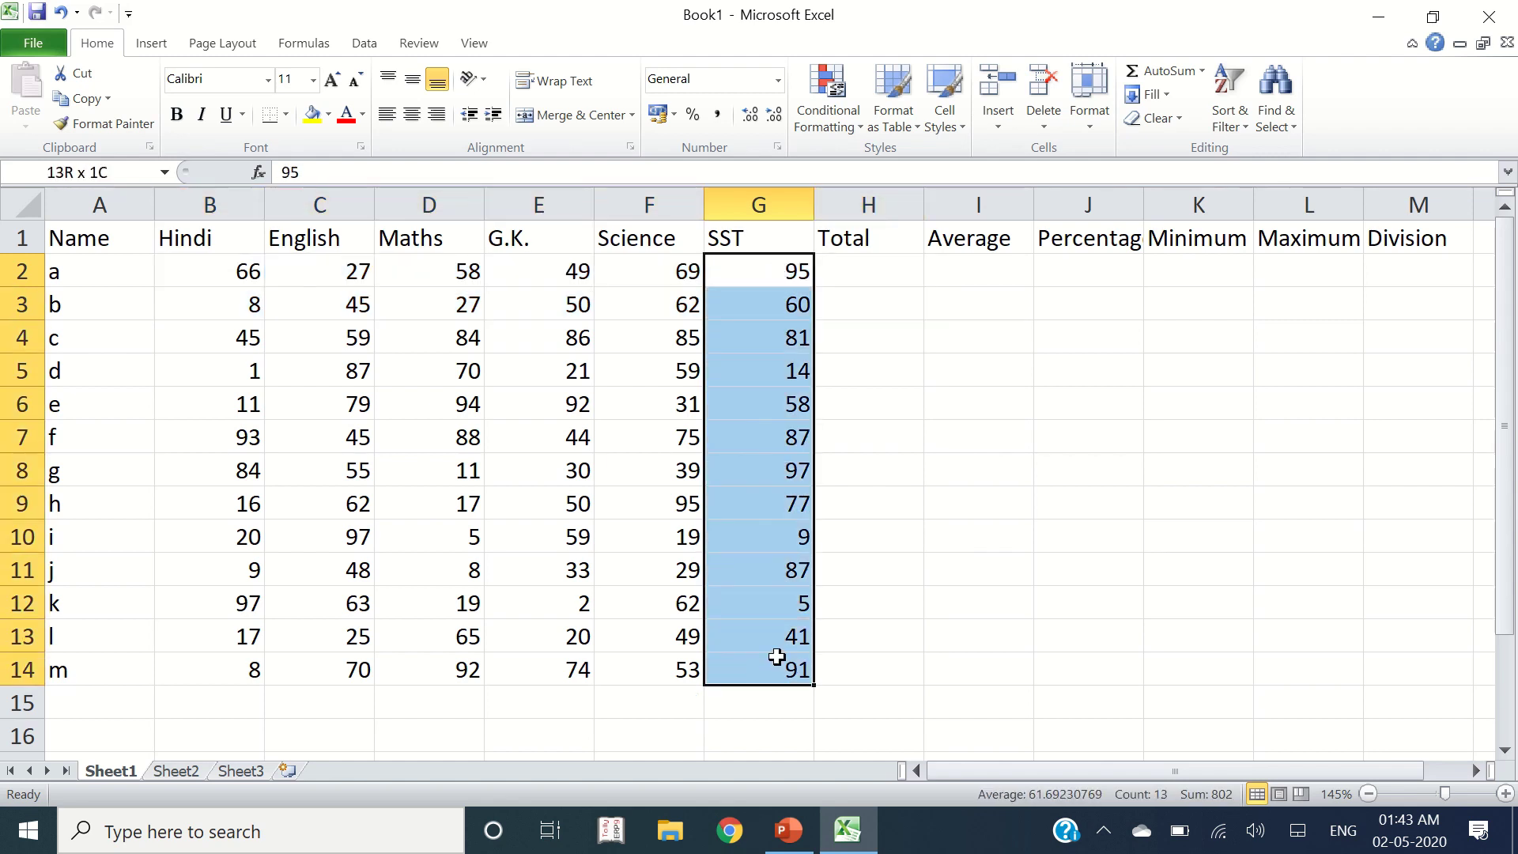
{"action": "left_click", "coordinate": [915, 610]}
{"action": "left_click_drag", "start_coordinate": [204, 274], "coordinate": [738, 664]}
{"action": "key", "text": "Delete"}
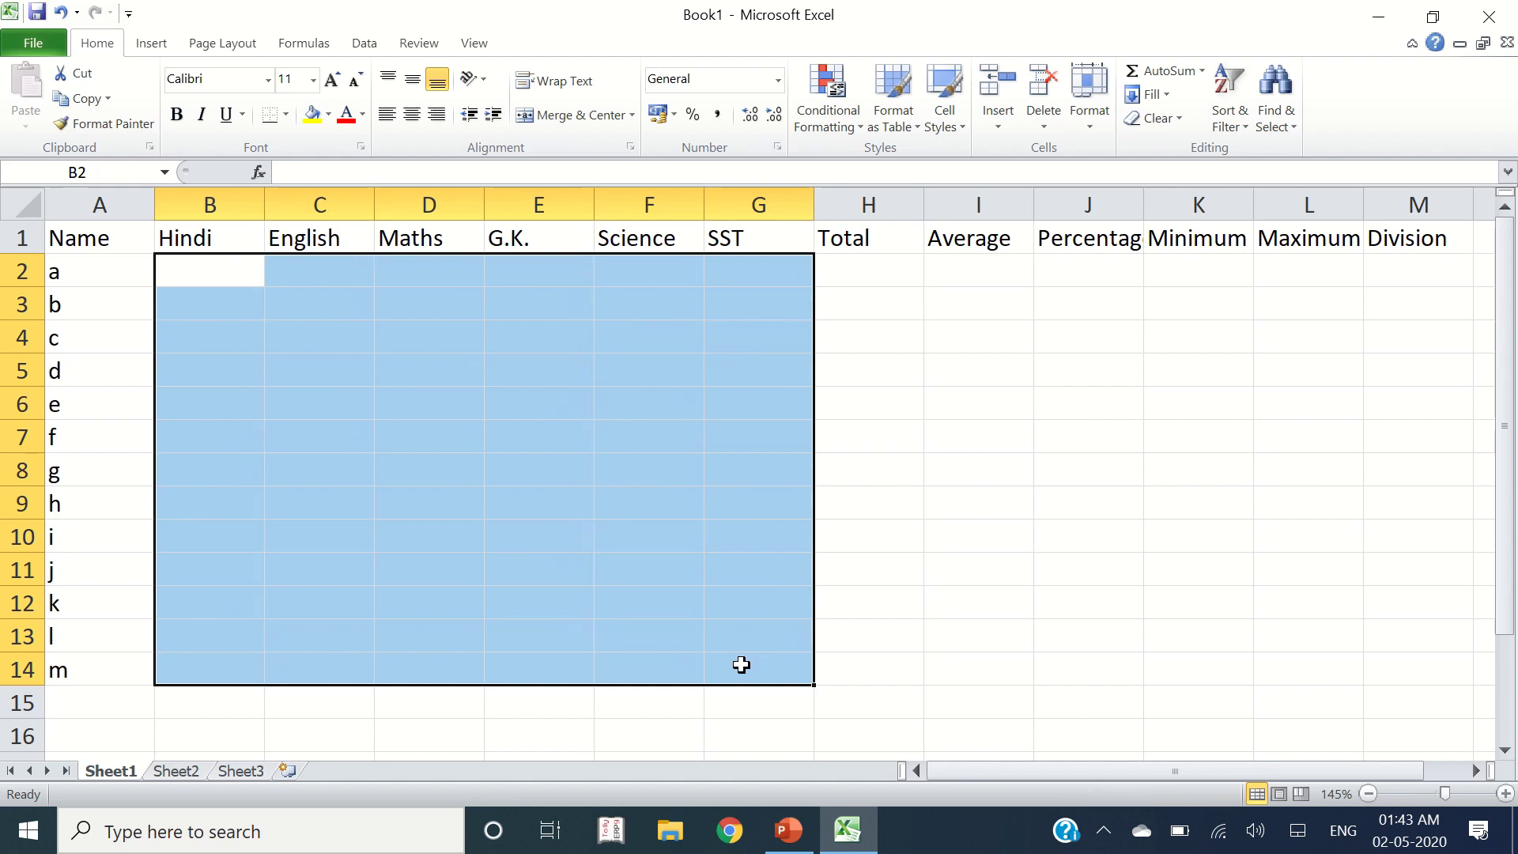
Step: Enter =RANDBETWEEN(1,100) into every cell of the range B2:G14 at once
{"action": "left_click", "coordinate": [210, 271]}
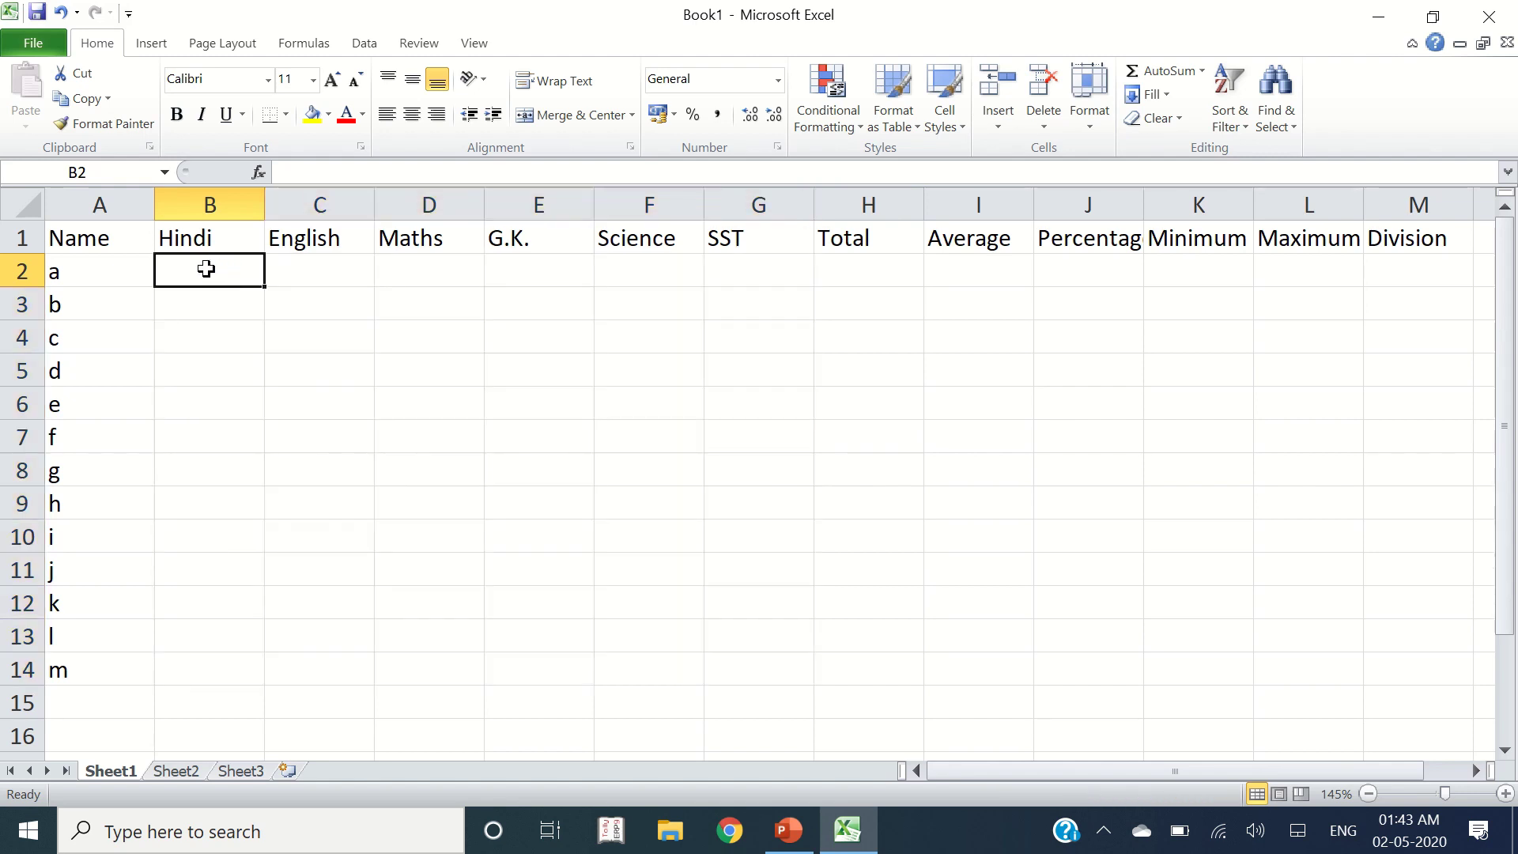
{"action": "left_click_drag", "start_coordinate": [203, 264], "coordinate": [779, 661]}
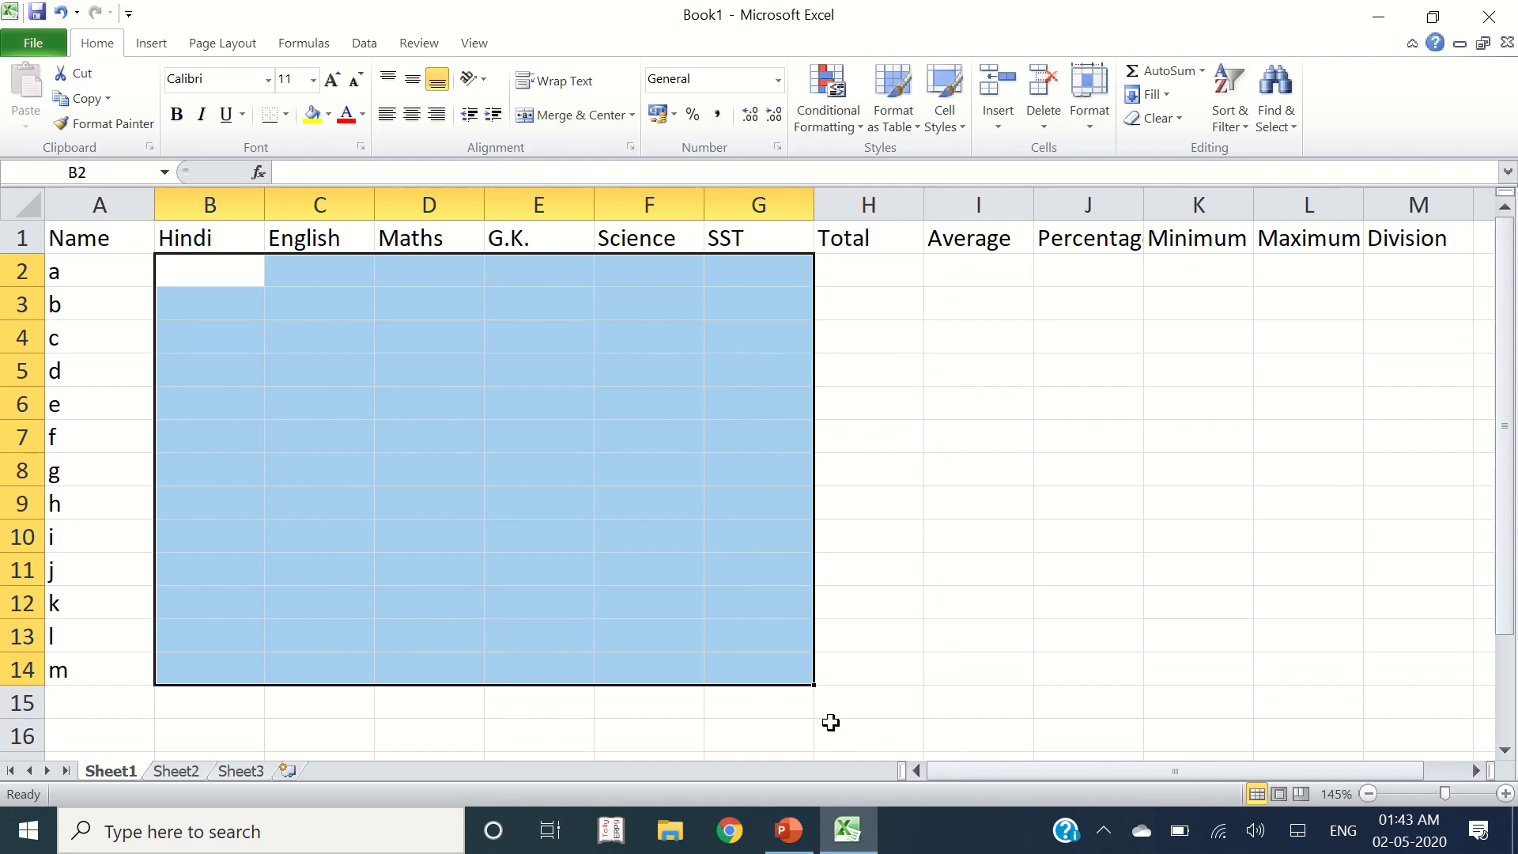
{"action": "type", "text": "="}
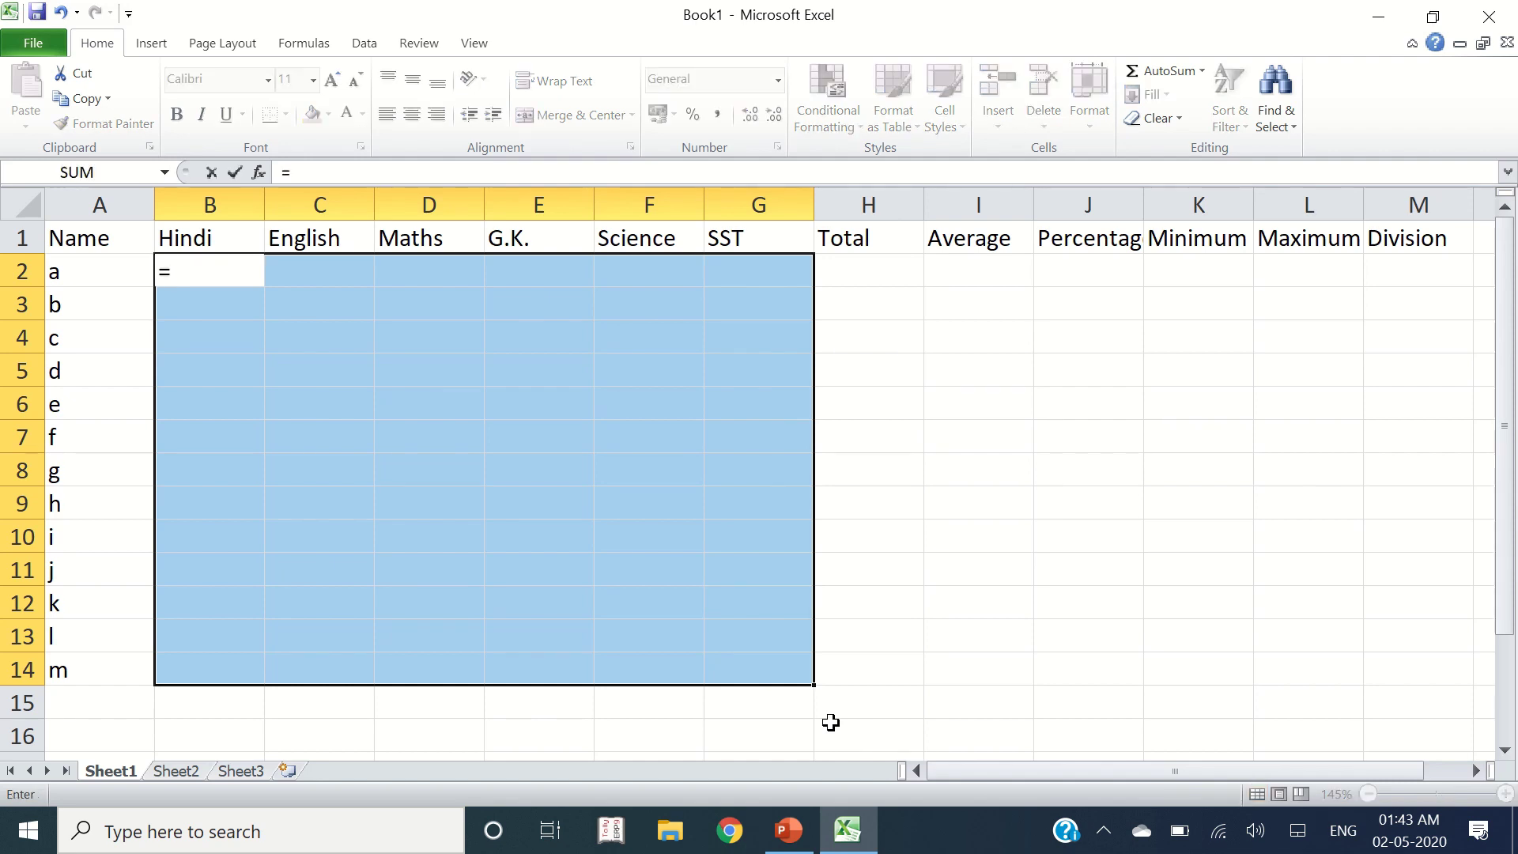
{"action": "type", "text": "RAND"}
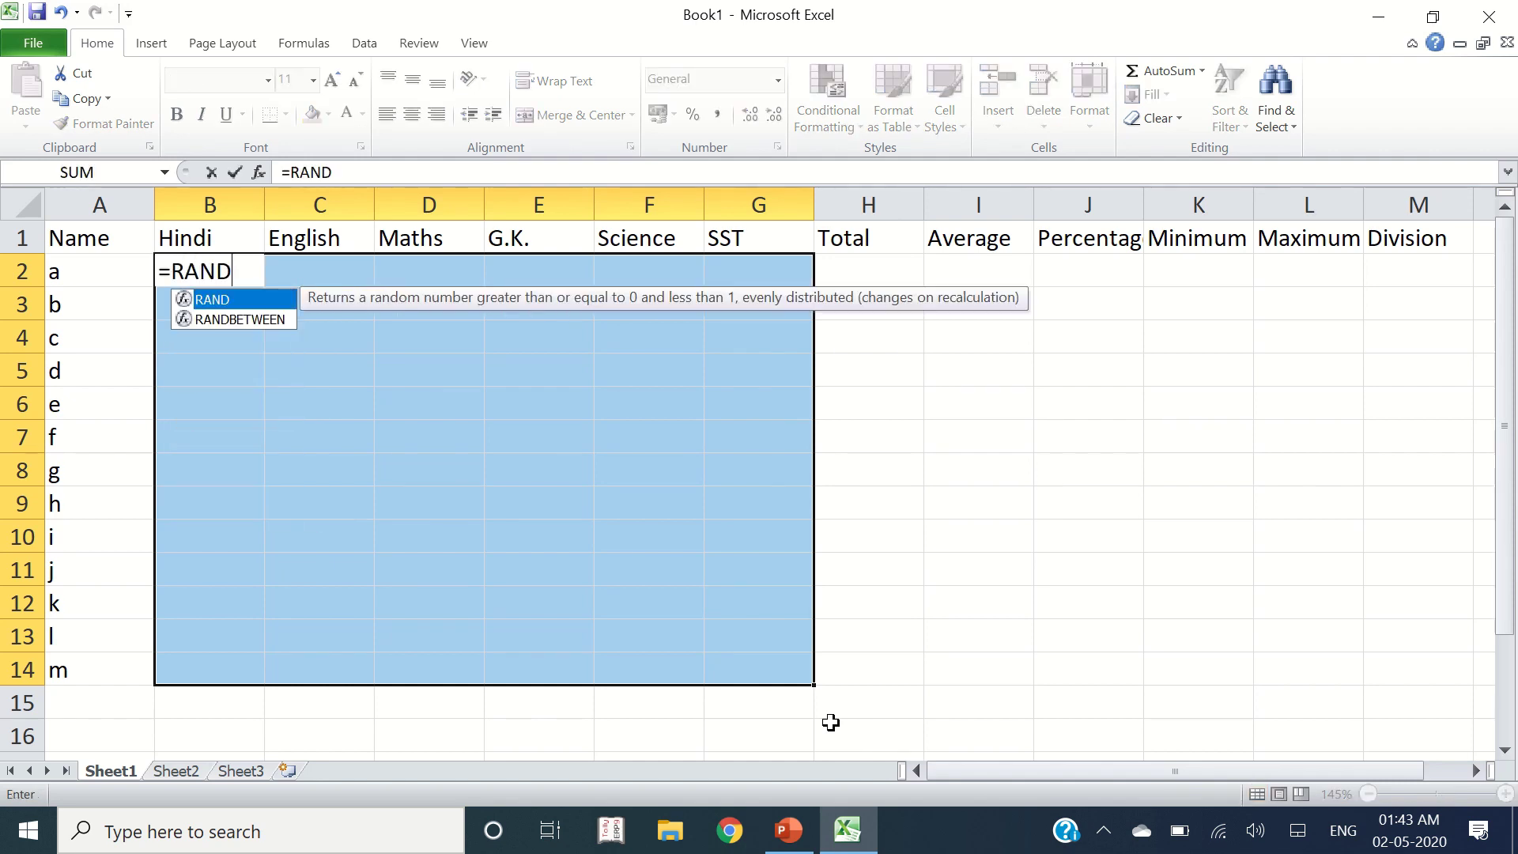
{"action": "key", "text": "Down"}
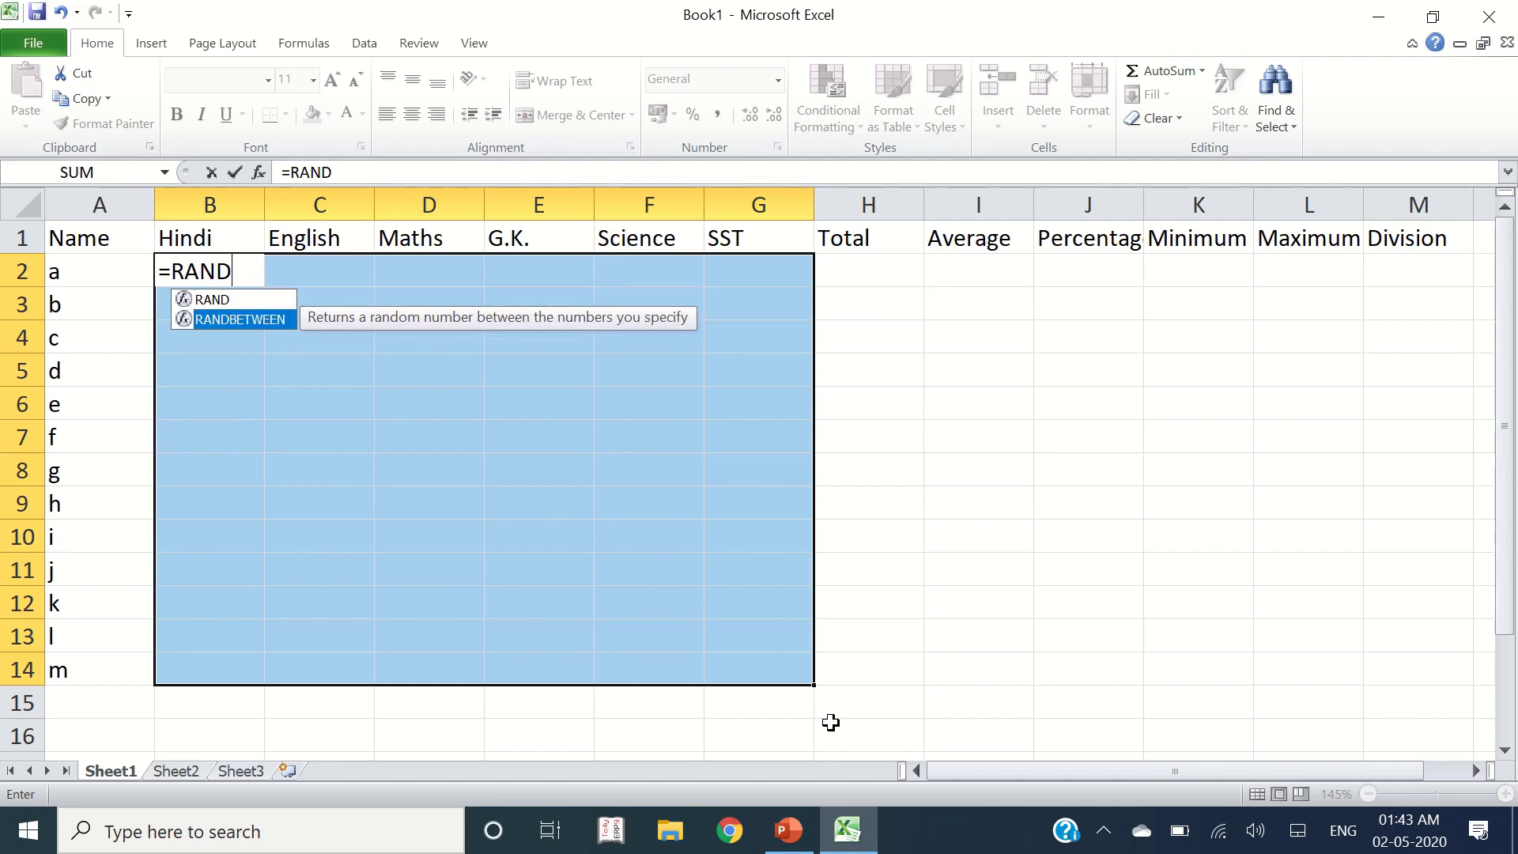
{"action": "key", "text": "Tab"}
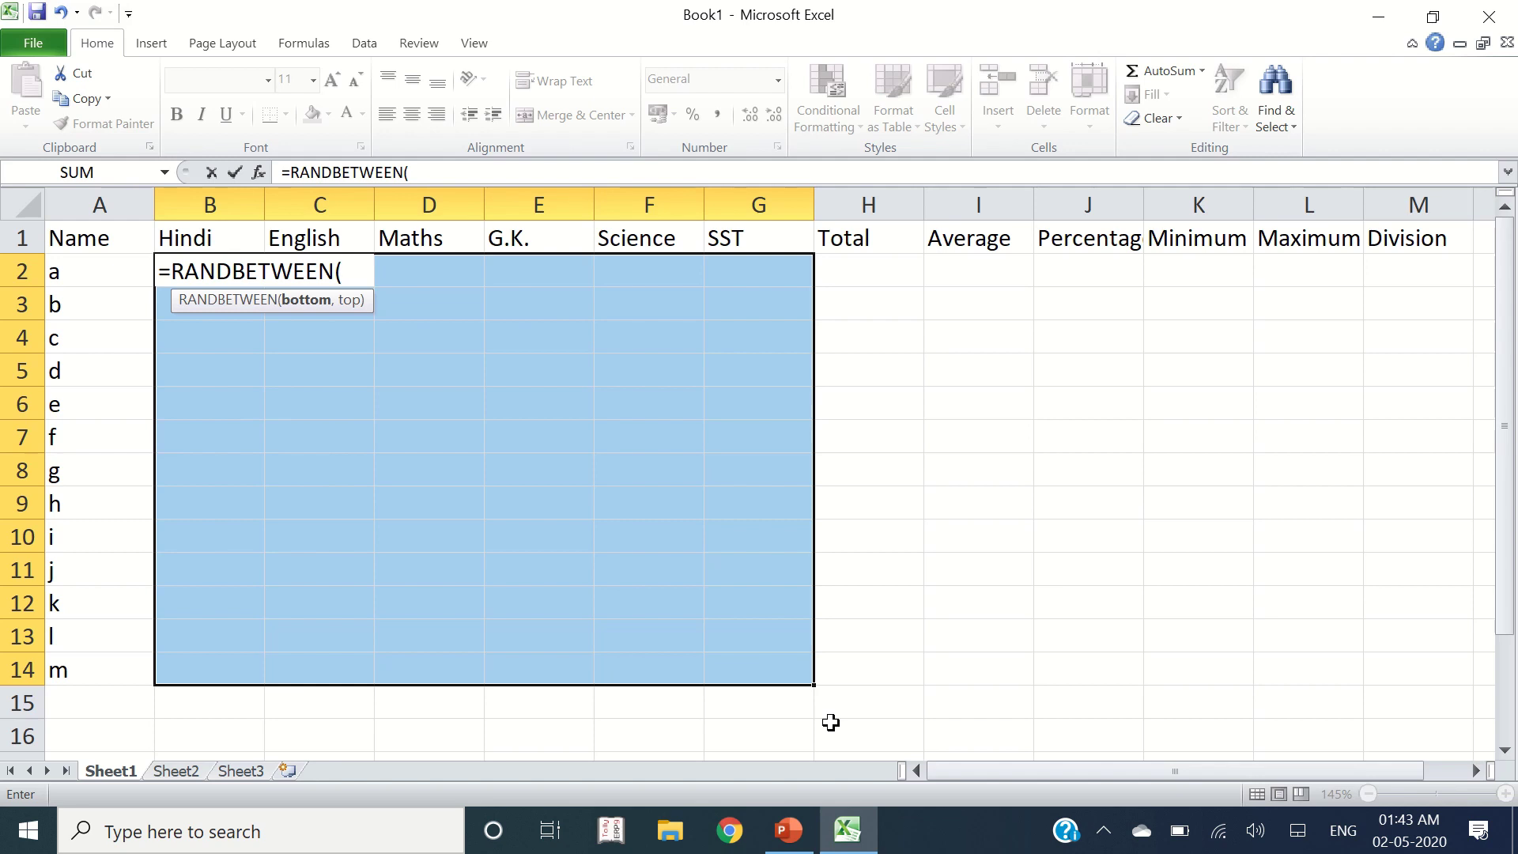
{"action": "type", "text": "1,100)"}
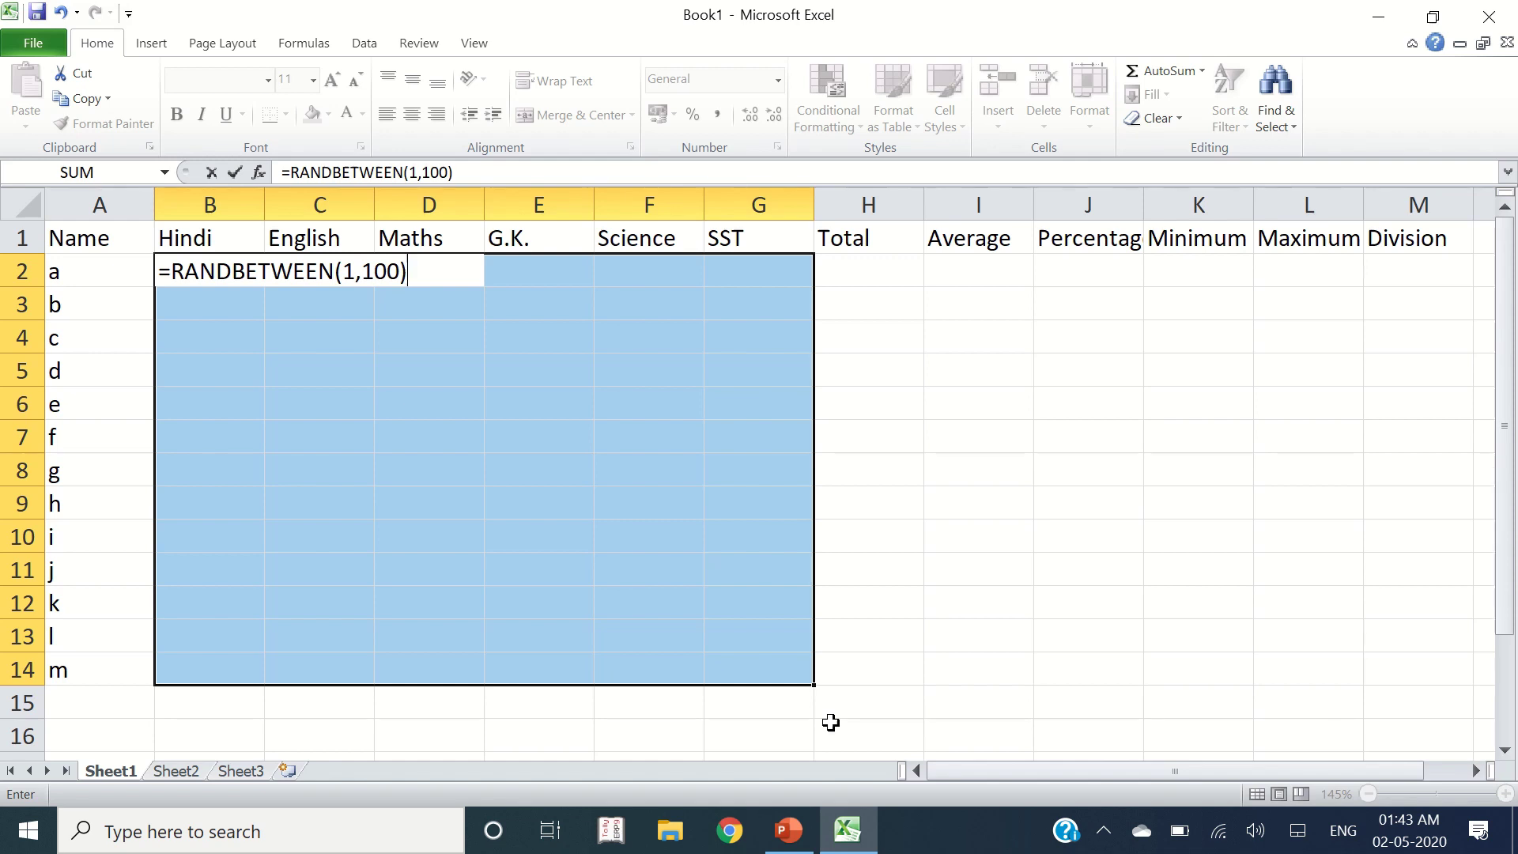
{"action": "key", "text": "ctrl+Return"}
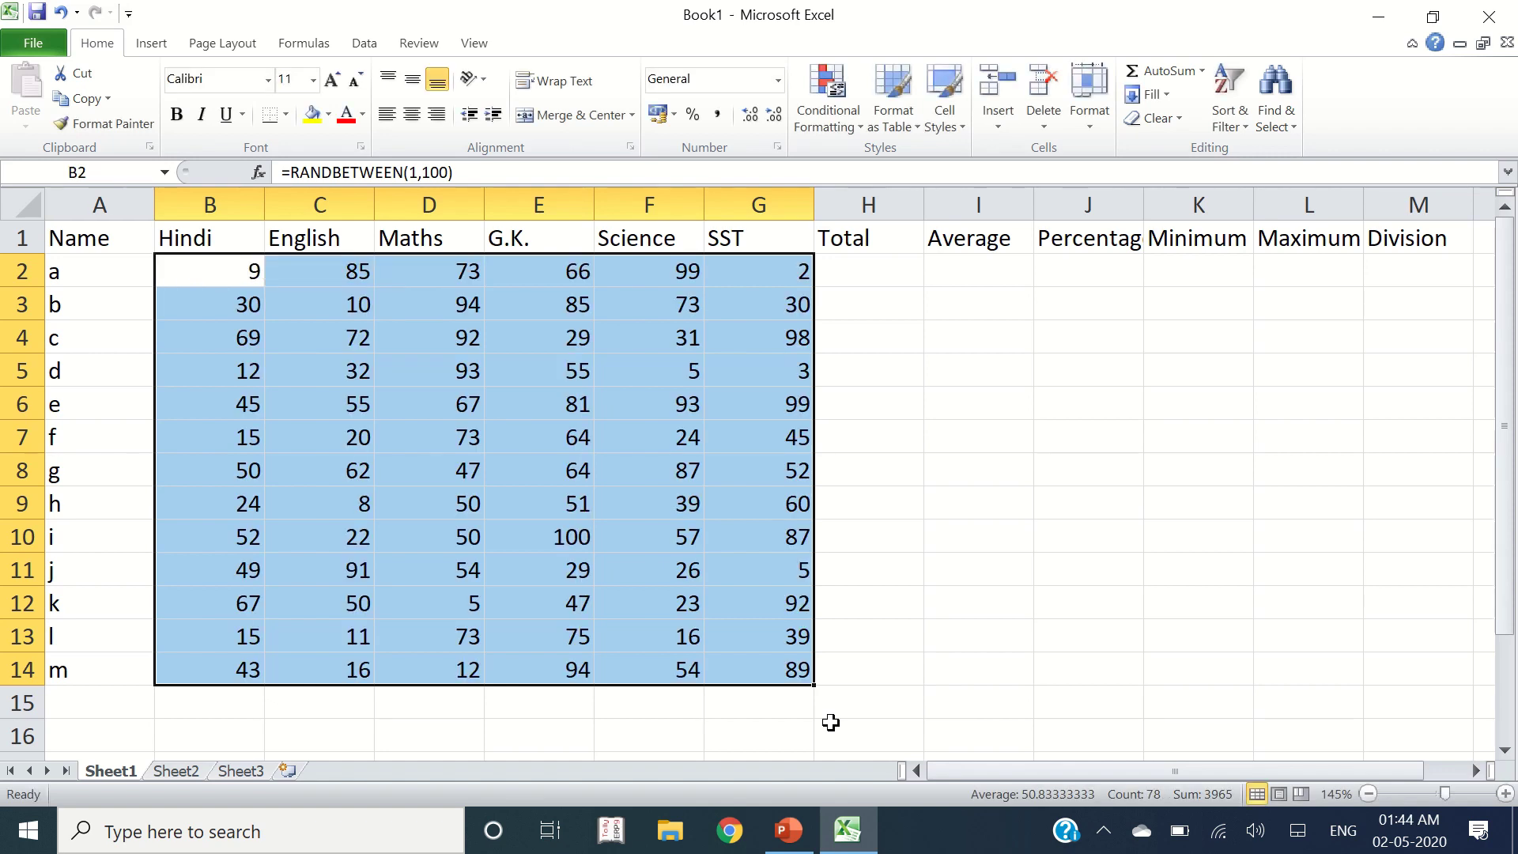
Step: Convert the random formulas in B2:G14 to fixed values by copying the range and pasting only its values in place
{"action": "key", "text": "ctrl+c"}
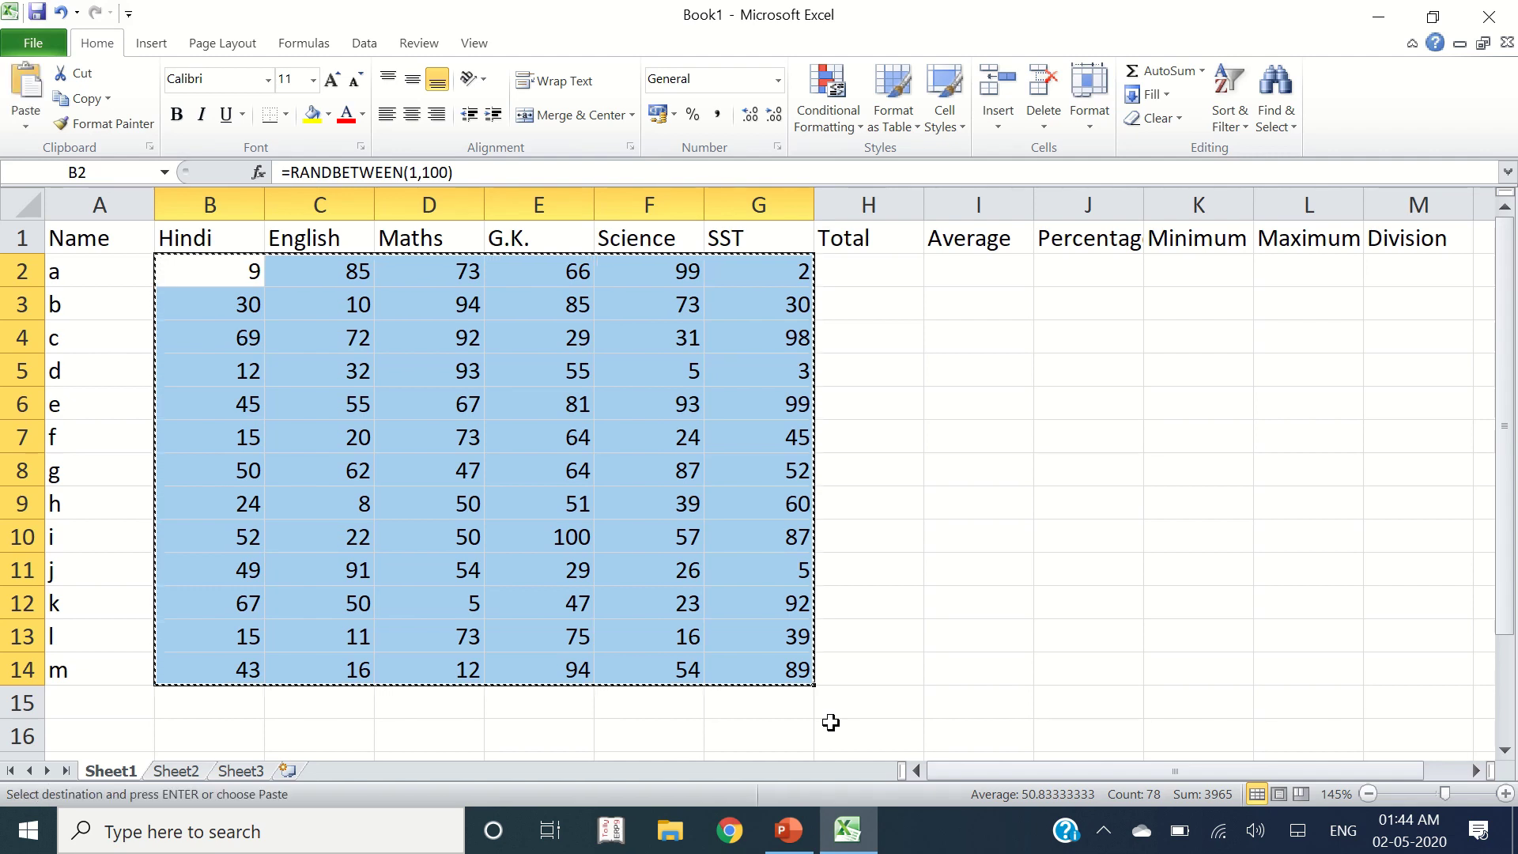
{"action": "key", "text": "ctrl+alt+v"}
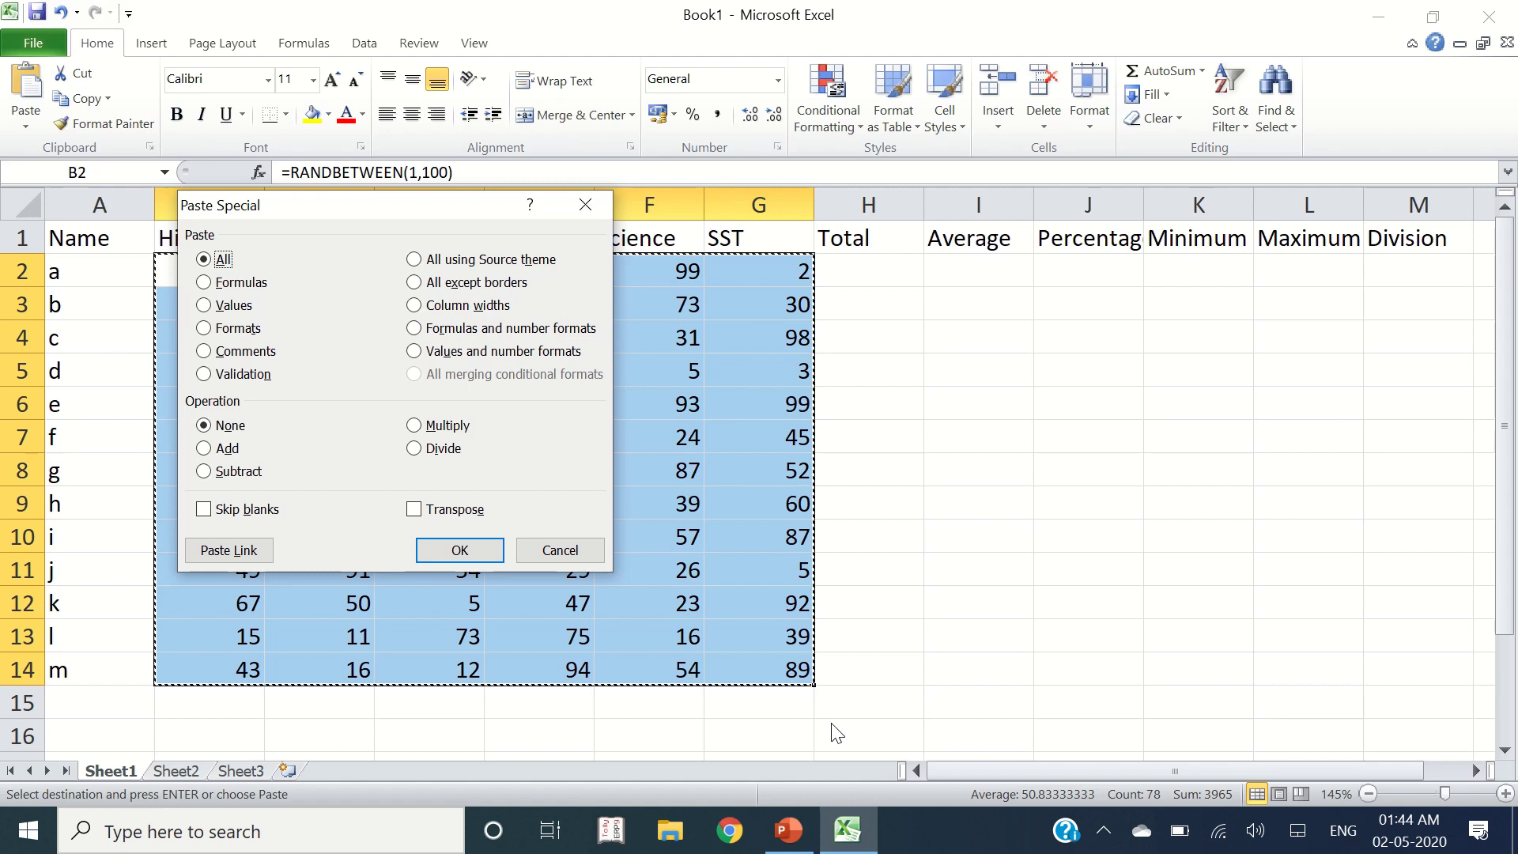
{"action": "key", "text": "Down"}
{"action": "key", "text": "Down"}
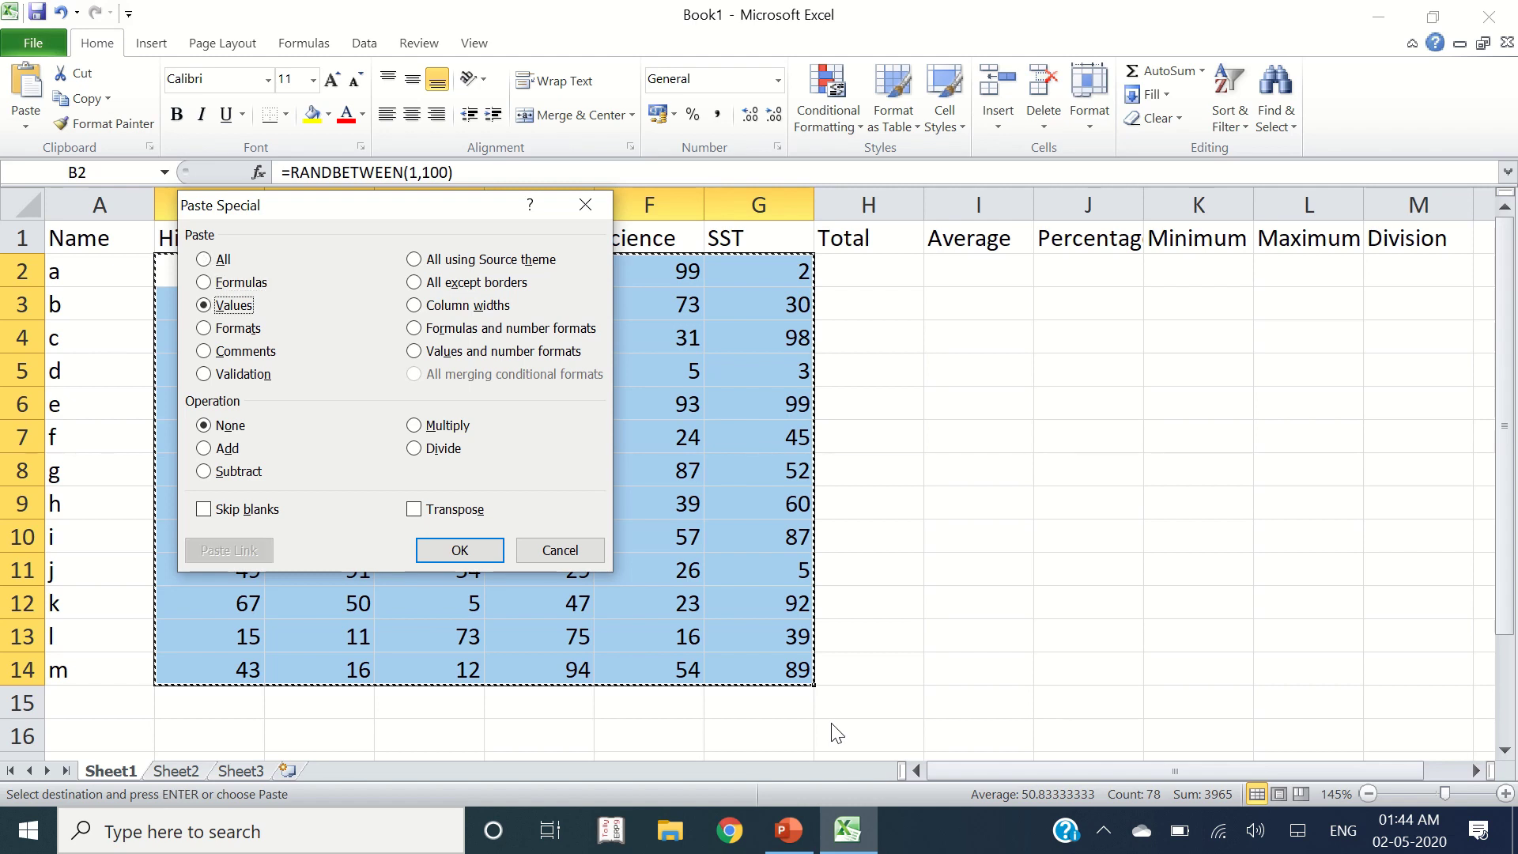
{"action": "key", "text": "Up"}
{"action": "key", "text": "Up"}
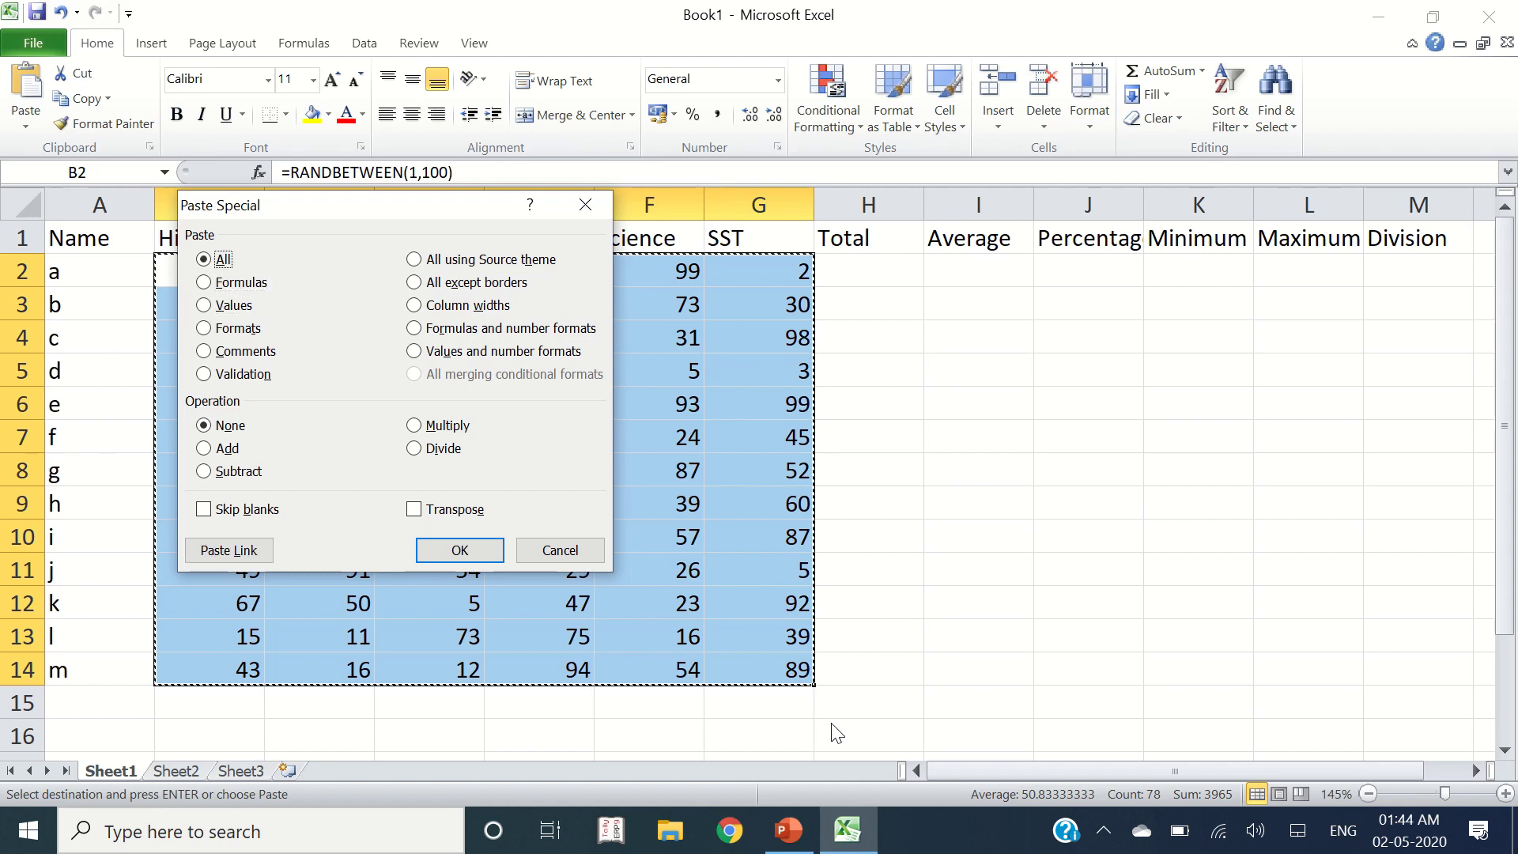
{"action": "key", "text": "Down"}
{"action": "key", "text": "Down"}
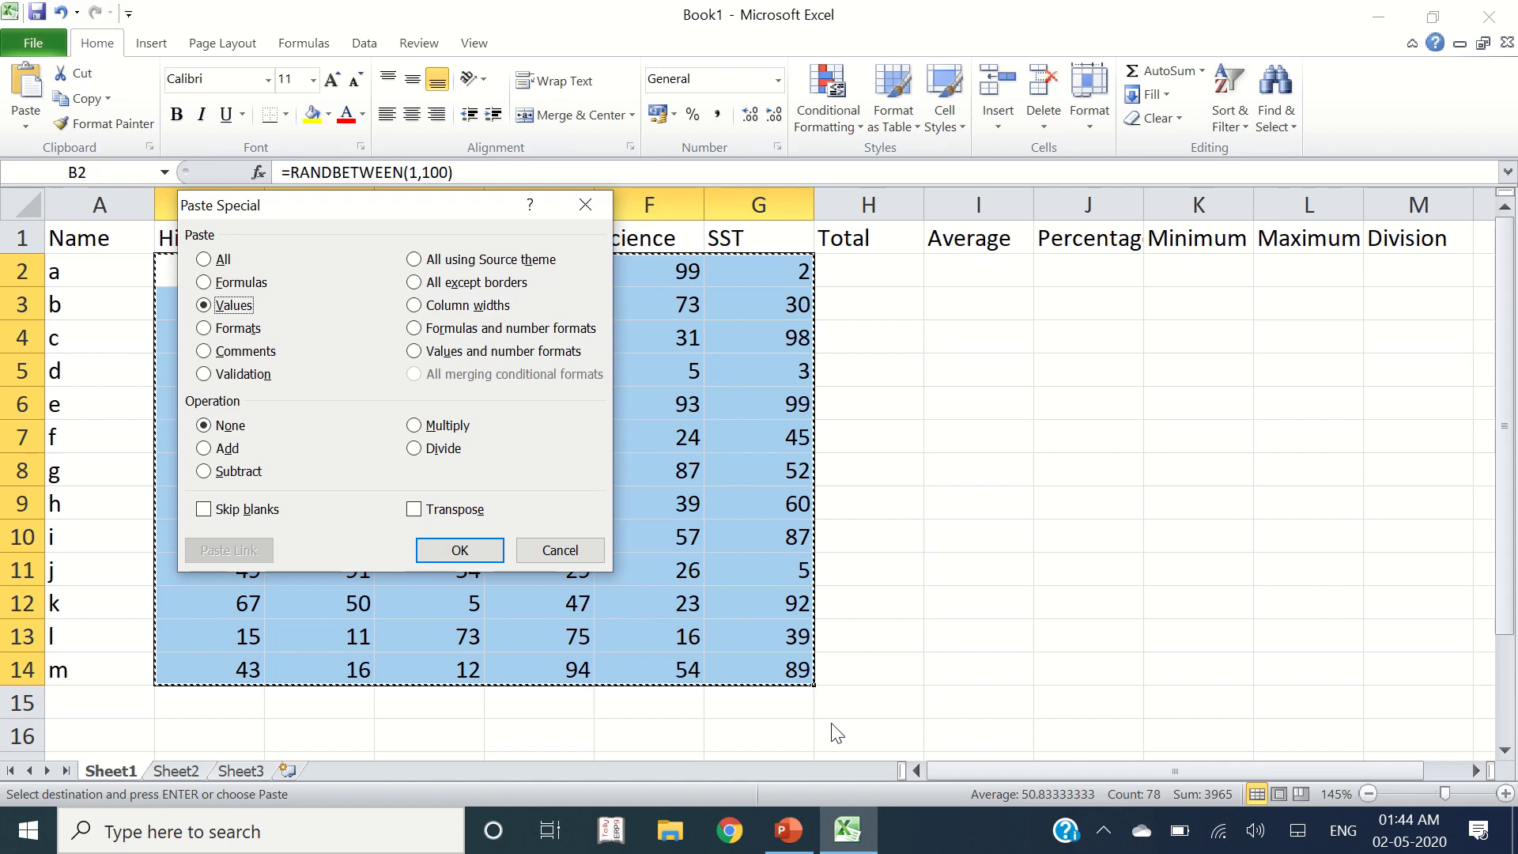
{"action": "key", "text": "Return"}
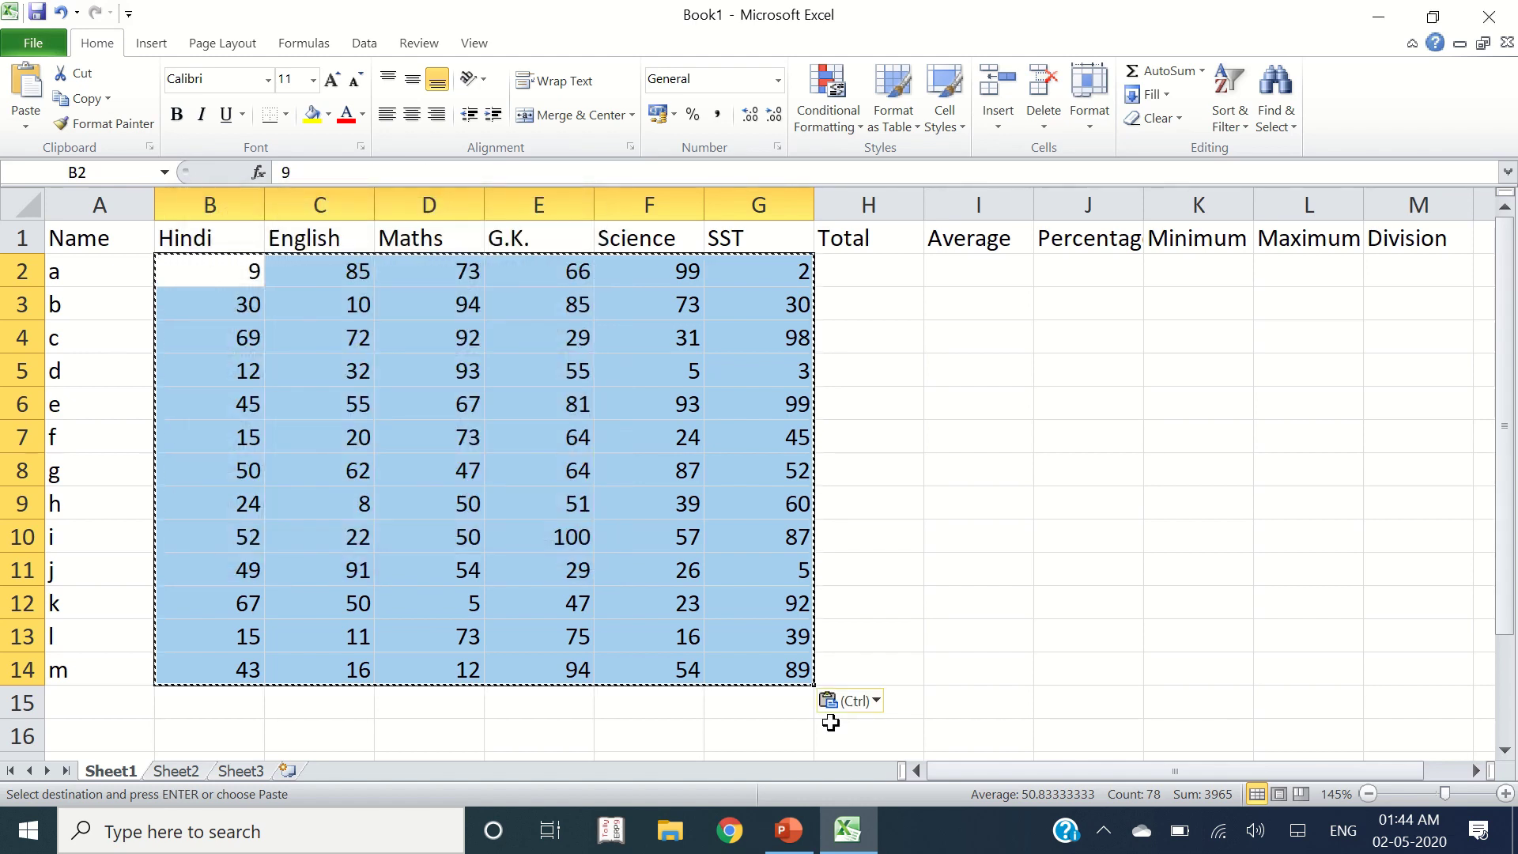
{"action": "key", "text": "Escape"}
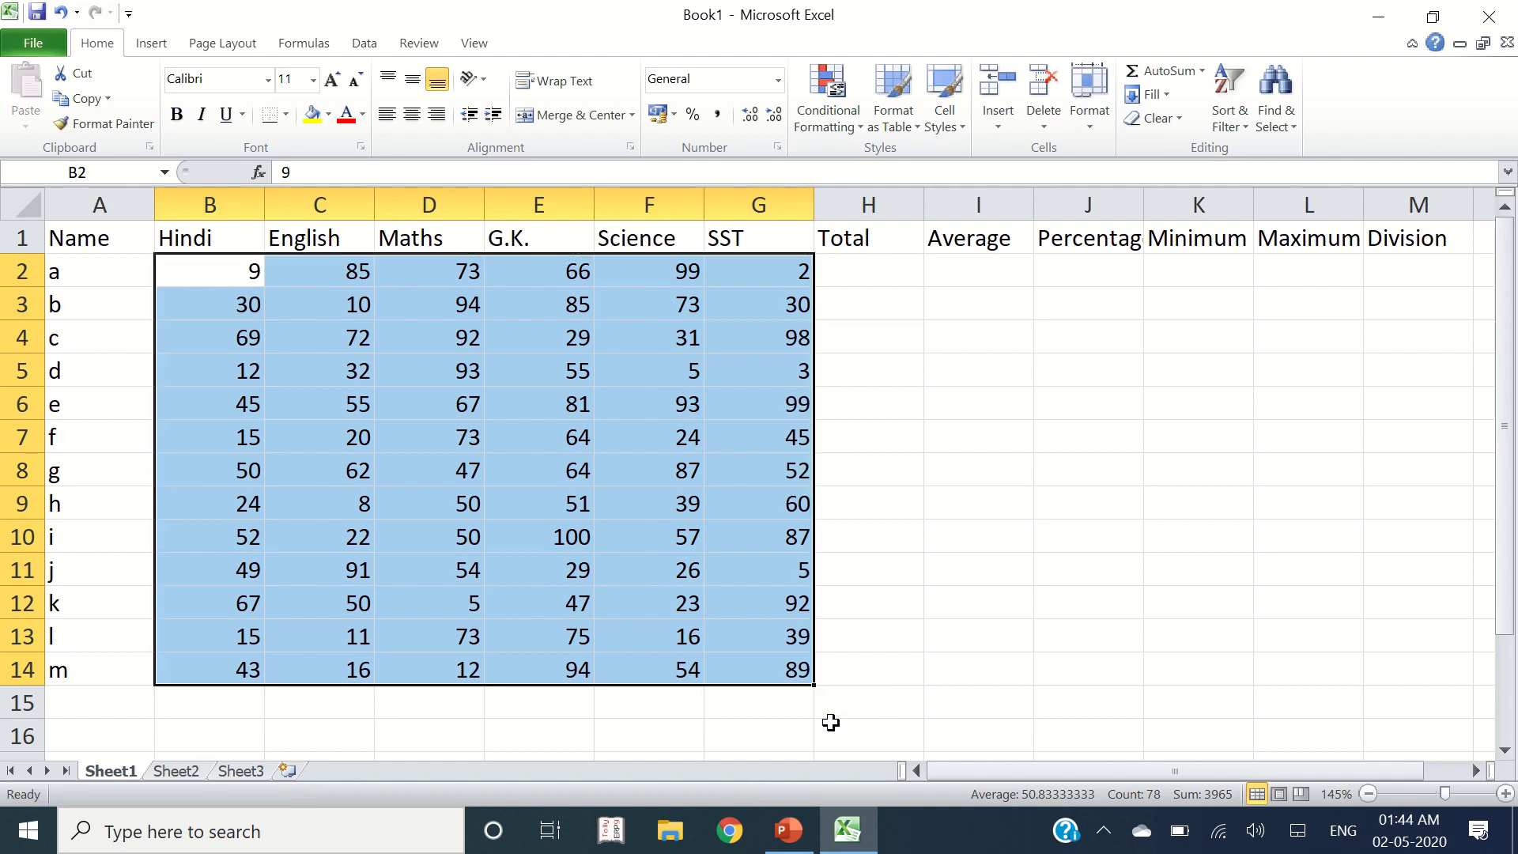
Step: Clear all the subject marks from B2:G14
{"action": "key", "text": "Right"}
{"action": "key", "text": "Left"}
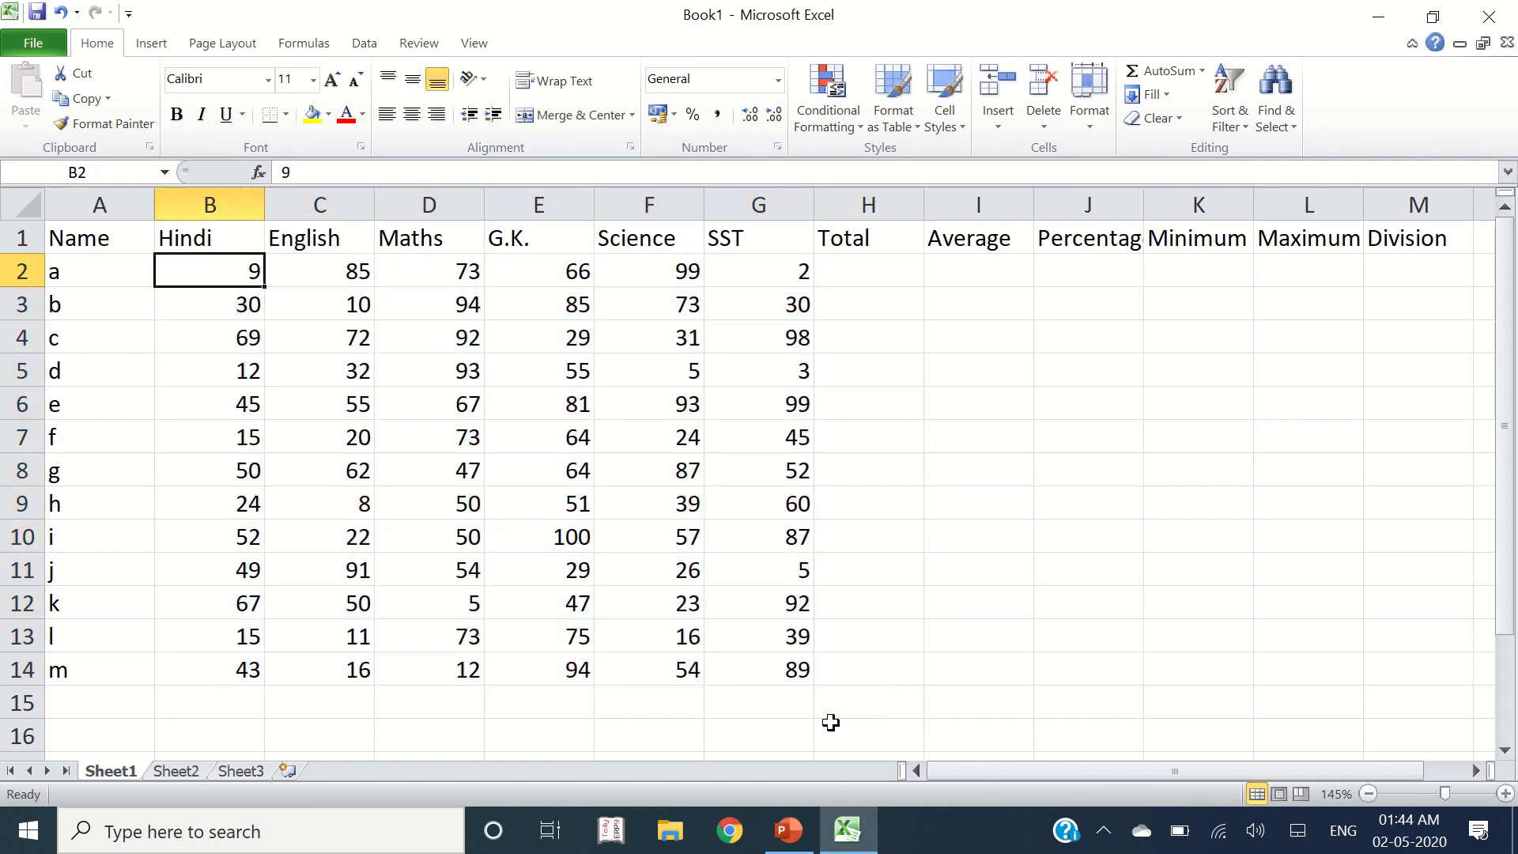
{"action": "key", "text": "ctrl+shift+End"}
{"action": "key", "text": "Delete"}
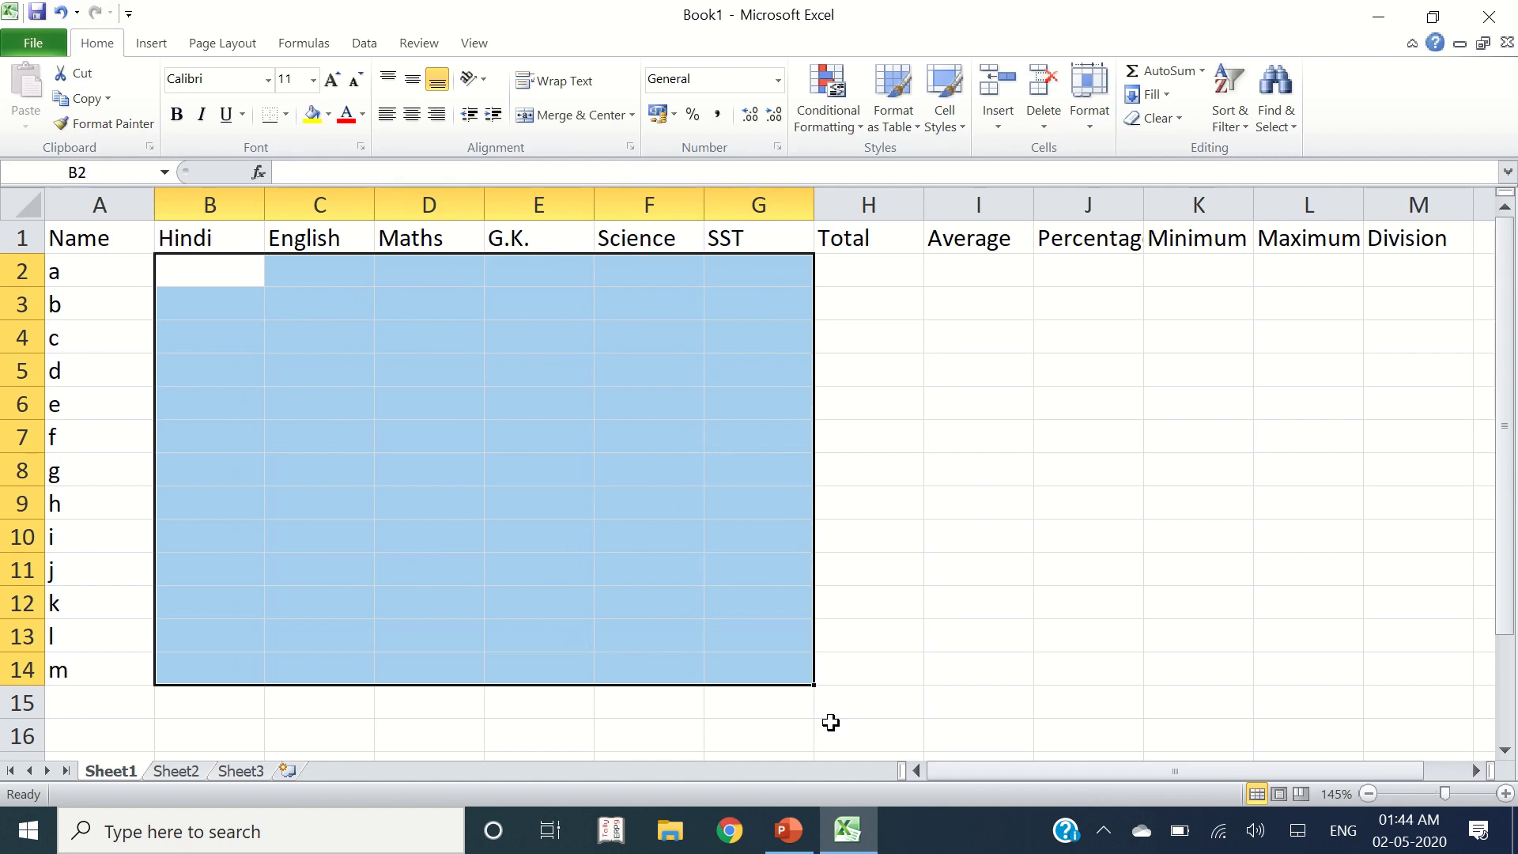
Step: Fill the whole range B2:G14 at once with the formula =RANDBETWEEN(1,100)
{"action": "key", "text": "Left"}
{"action": "key", "text": "Right"}
{"action": "key", "text": "shift+Right"}
{"action": "key", "text": "shift+Right"}
{"action": "key", "text": "shift+Right"}
{"action": "key", "text": "shift+Right"}
{"action": "key", "text": "shift+Right"}
{"action": "key", "text": "shift+Down"}
{"action": "key", "text": "shift+Down"}
{"action": "key", "text": "shift+Down"}
{"action": "key", "text": "shift+Down"}
{"action": "key", "text": "shift+Down"}
{"action": "key", "text": "shift+Down"}
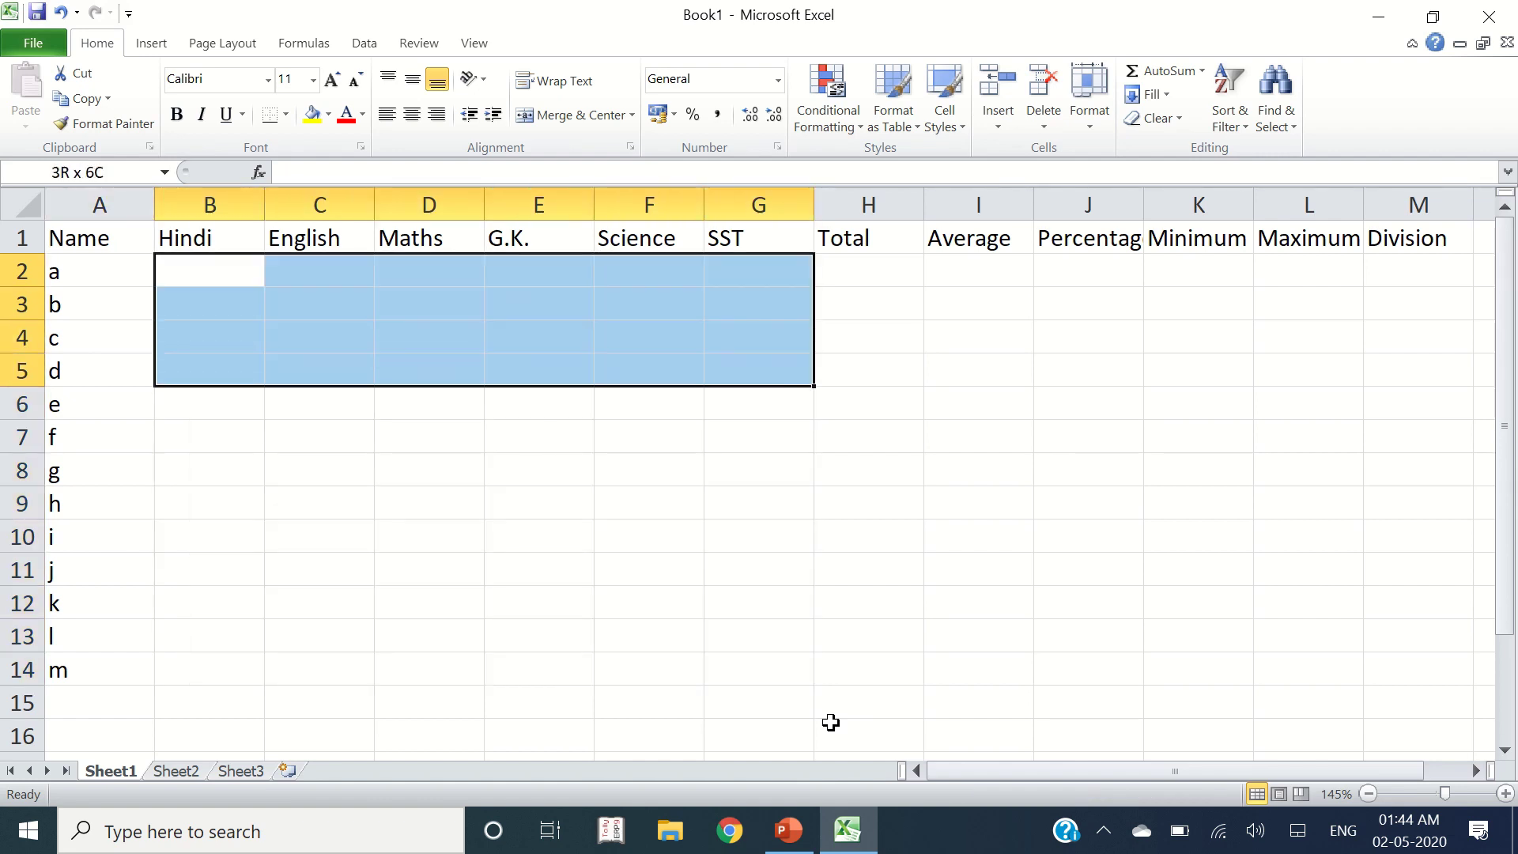
{"action": "key", "text": "shift+Down"}
{"action": "key", "text": "shift+Down"}
{"action": "key", "text": "shift+Down"}
{"action": "key", "text": "shift+Down"}
{"action": "key", "text": "shift+Down"}
{"action": "key", "text": "shift+Down"}
{"action": "type", "text": "=RAND"}
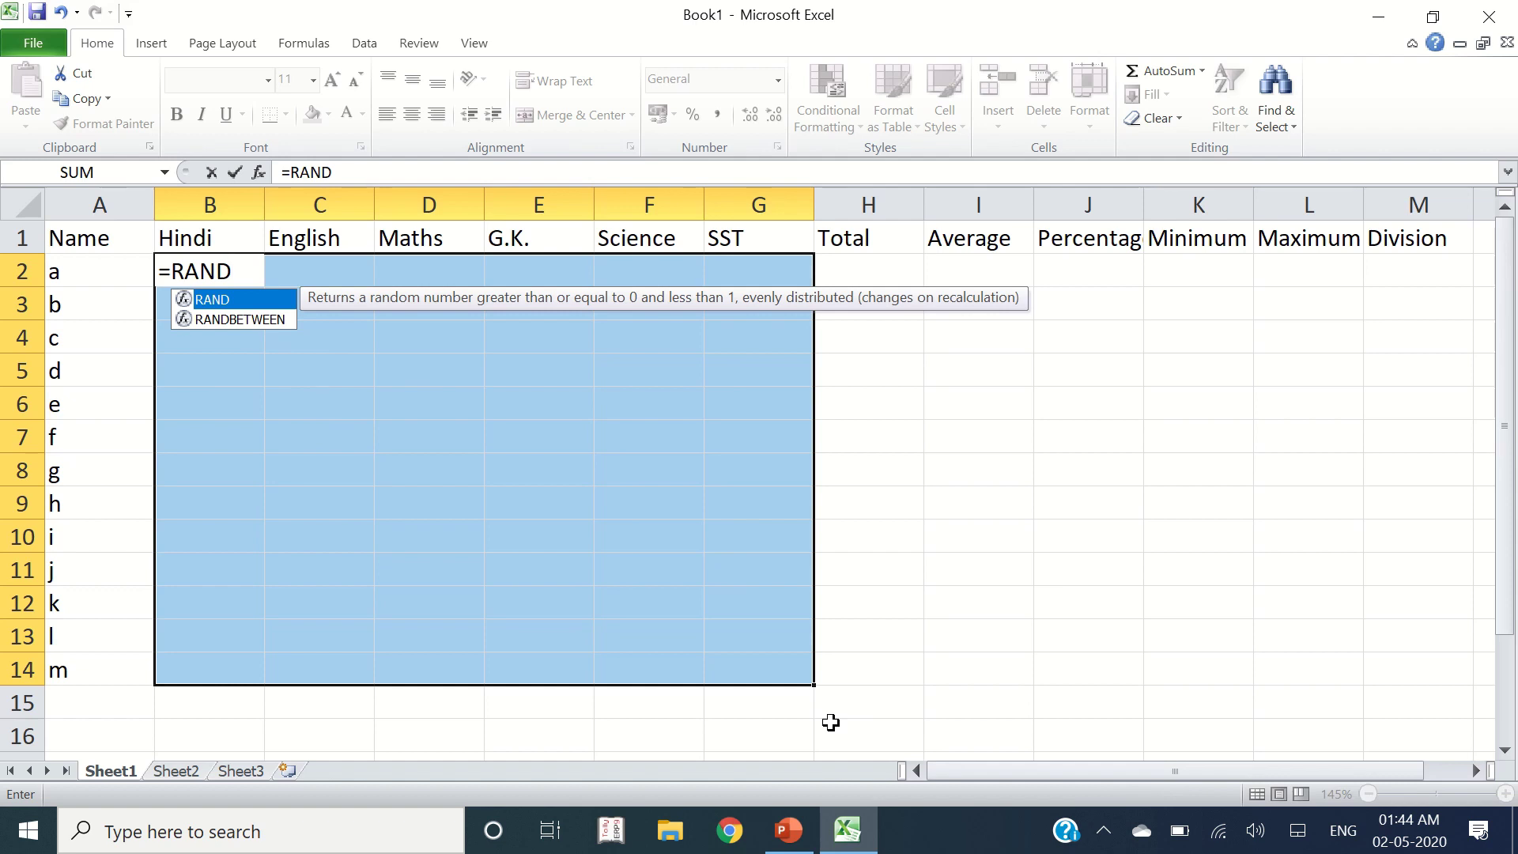
{"action": "key", "text": "Down"}
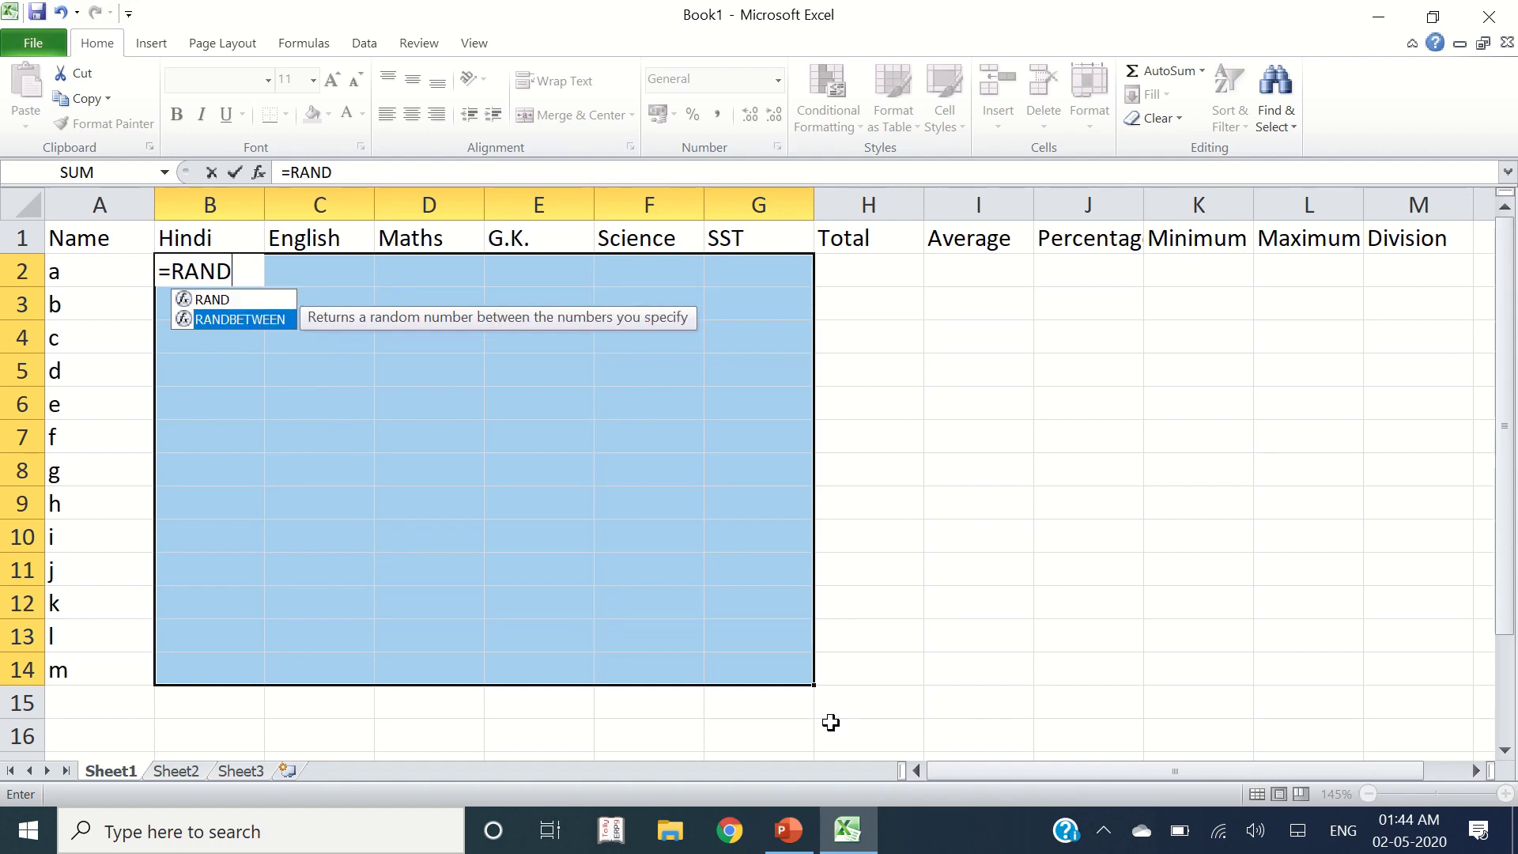
{"action": "key", "text": "Tab"}
{"action": "type", "text": "1"}
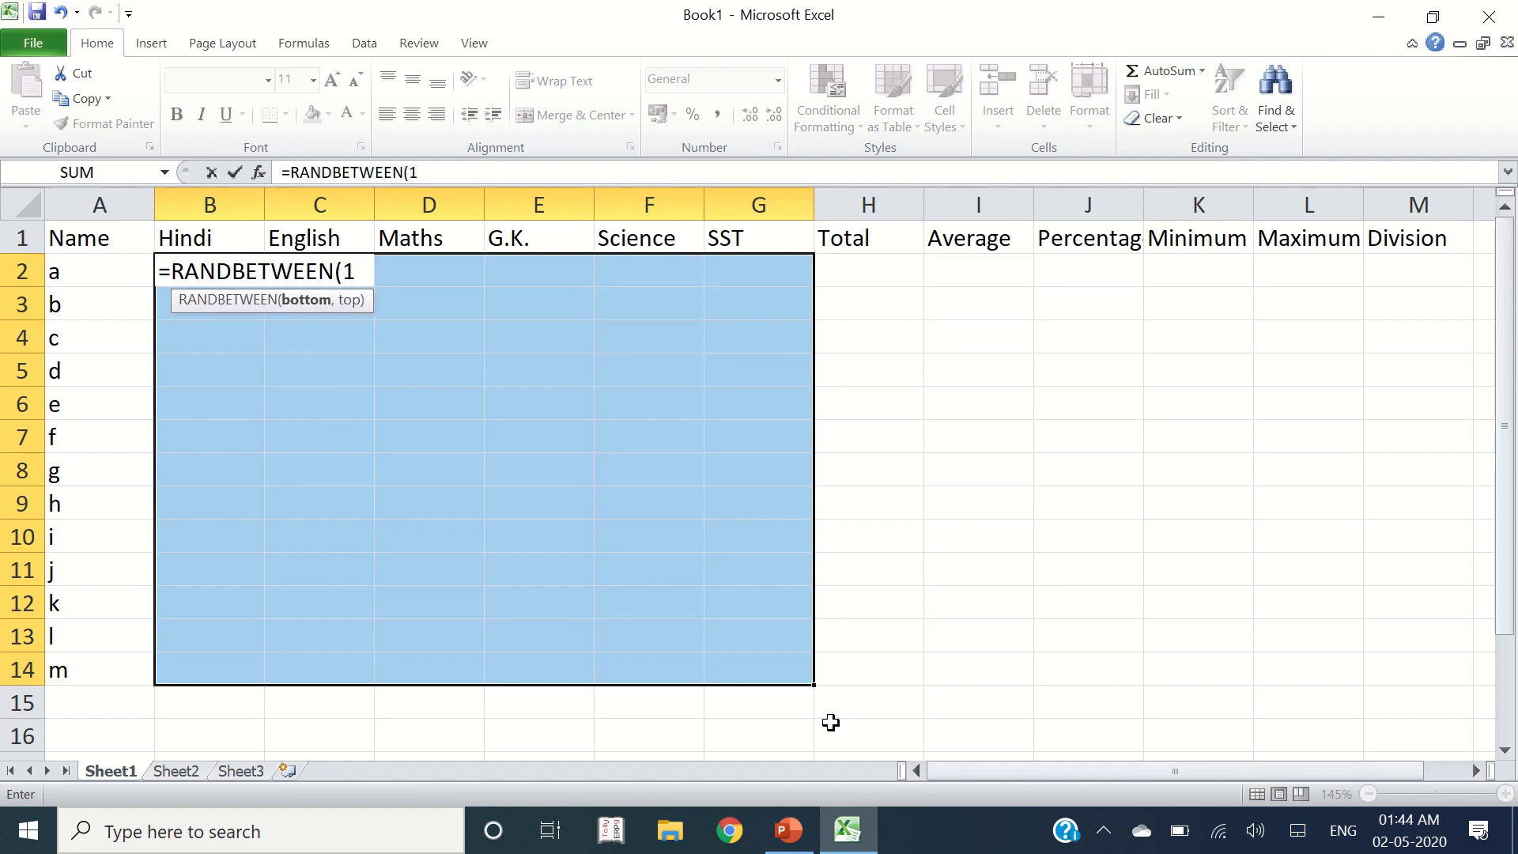
{"action": "type", "text": ",100)"}
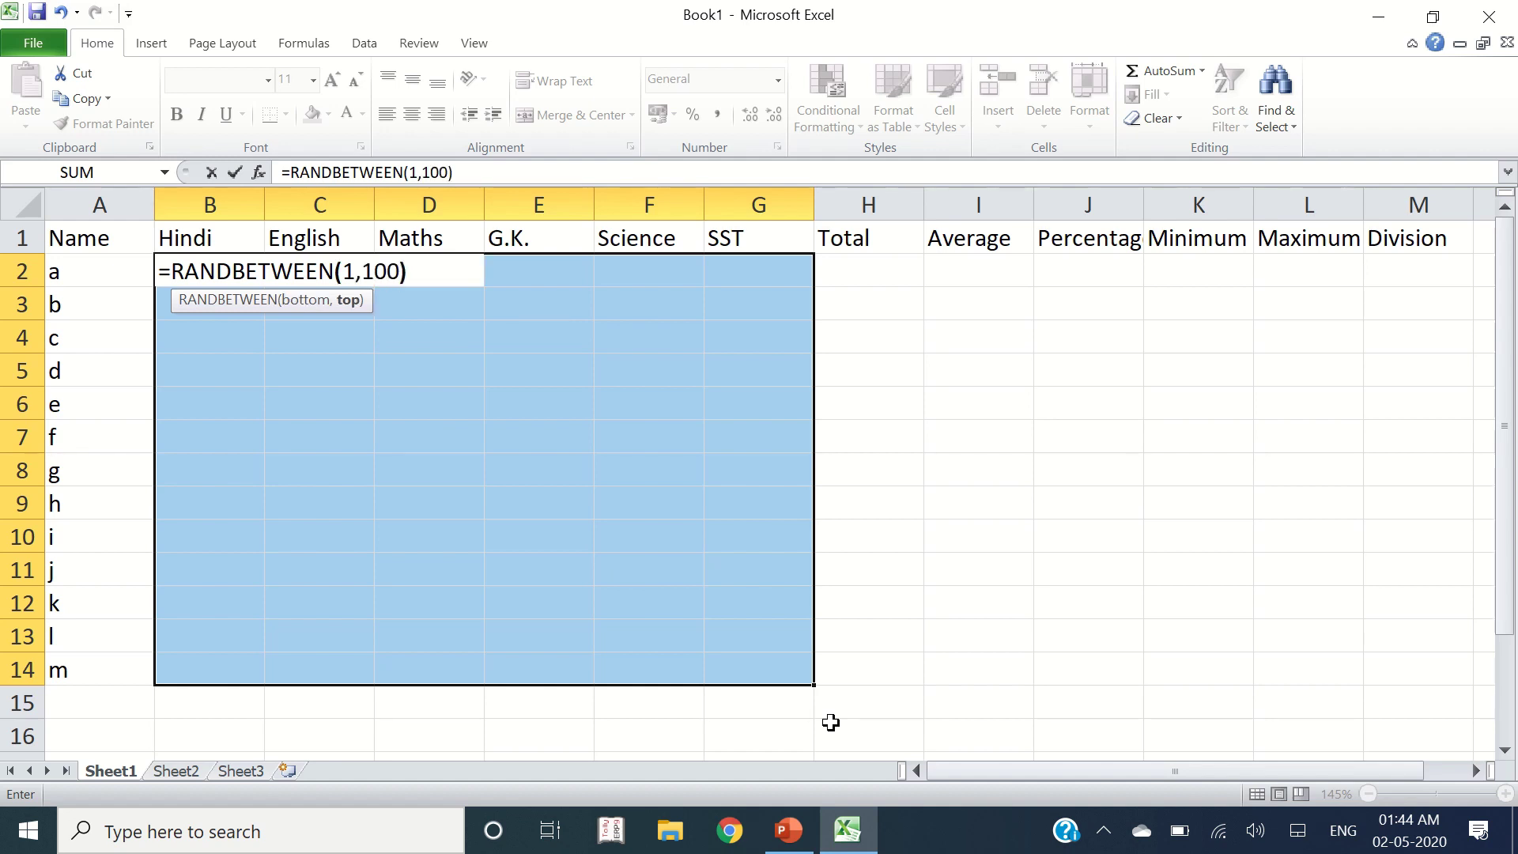
{"action": "key", "text": "ctrl+Return"}
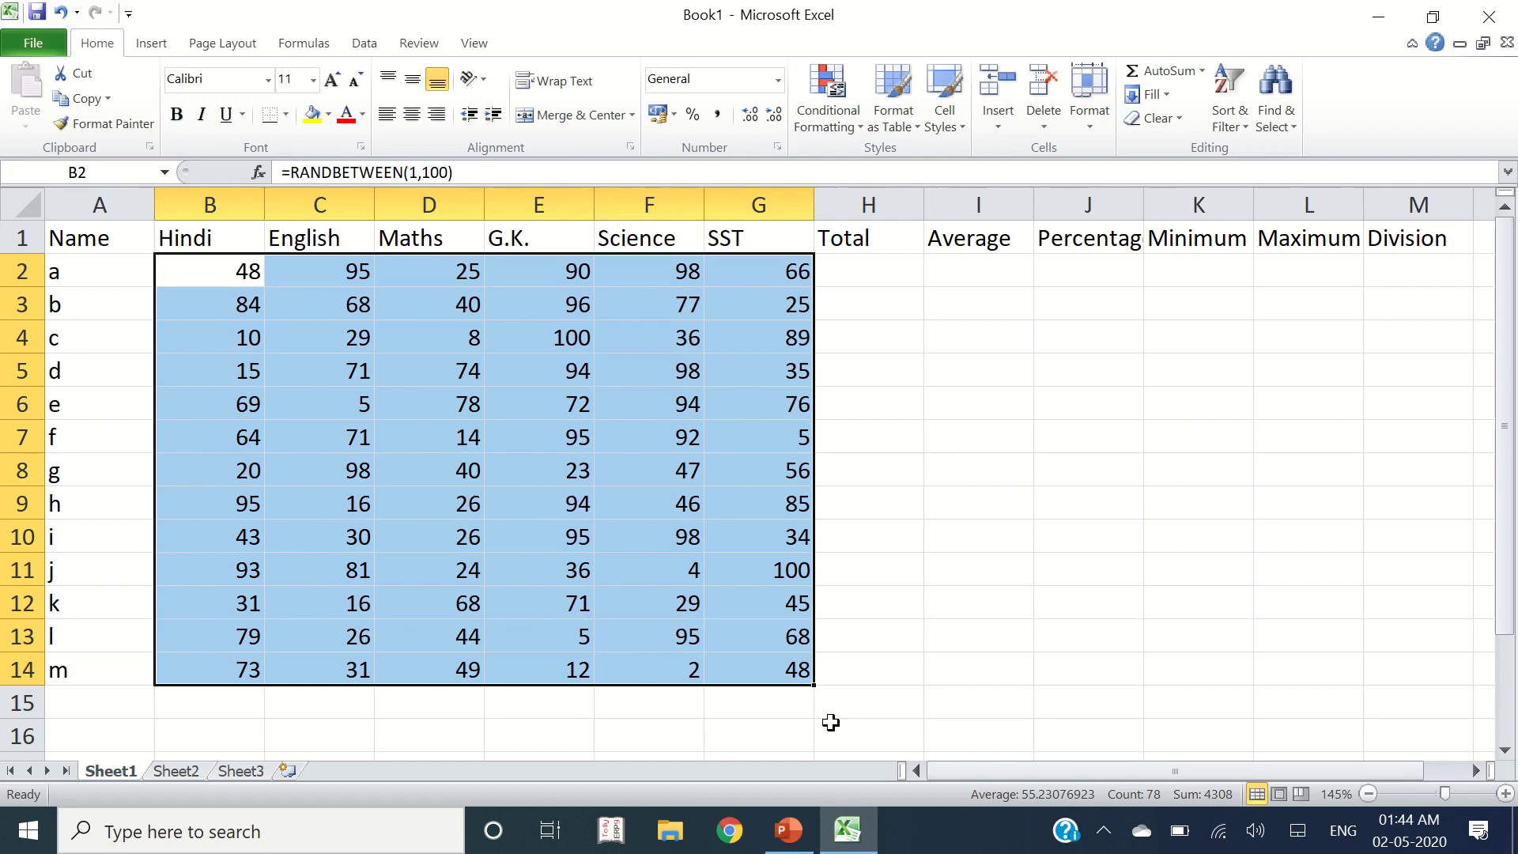
Step: Copy B2:G14 and paste only the values over the same range to fix the random marks
{"action": "key", "text": "ctrl+c"}
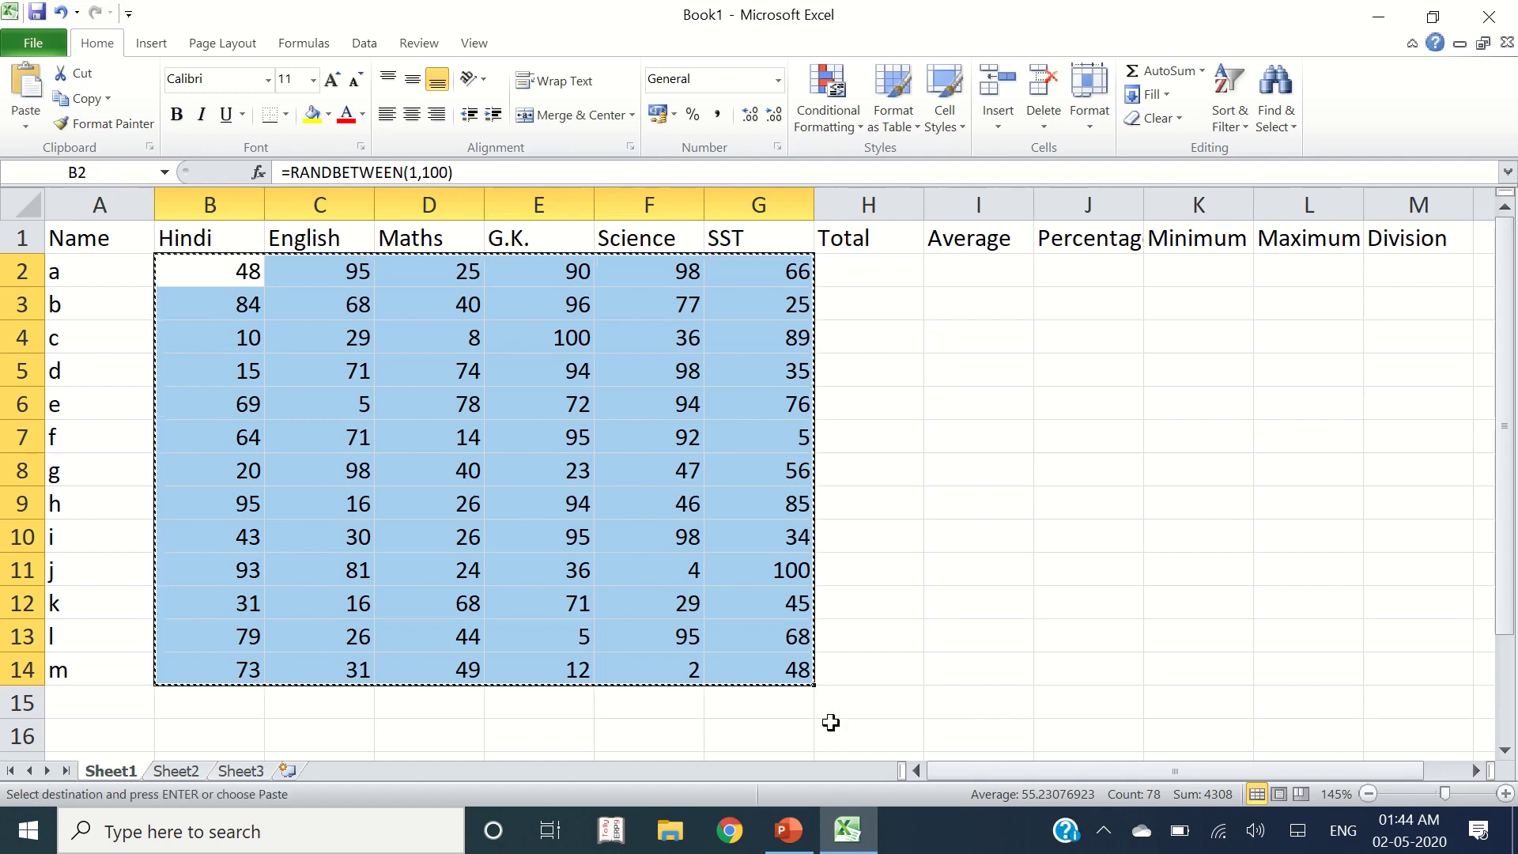
{"action": "key", "text": "ctrl+alt+v"}
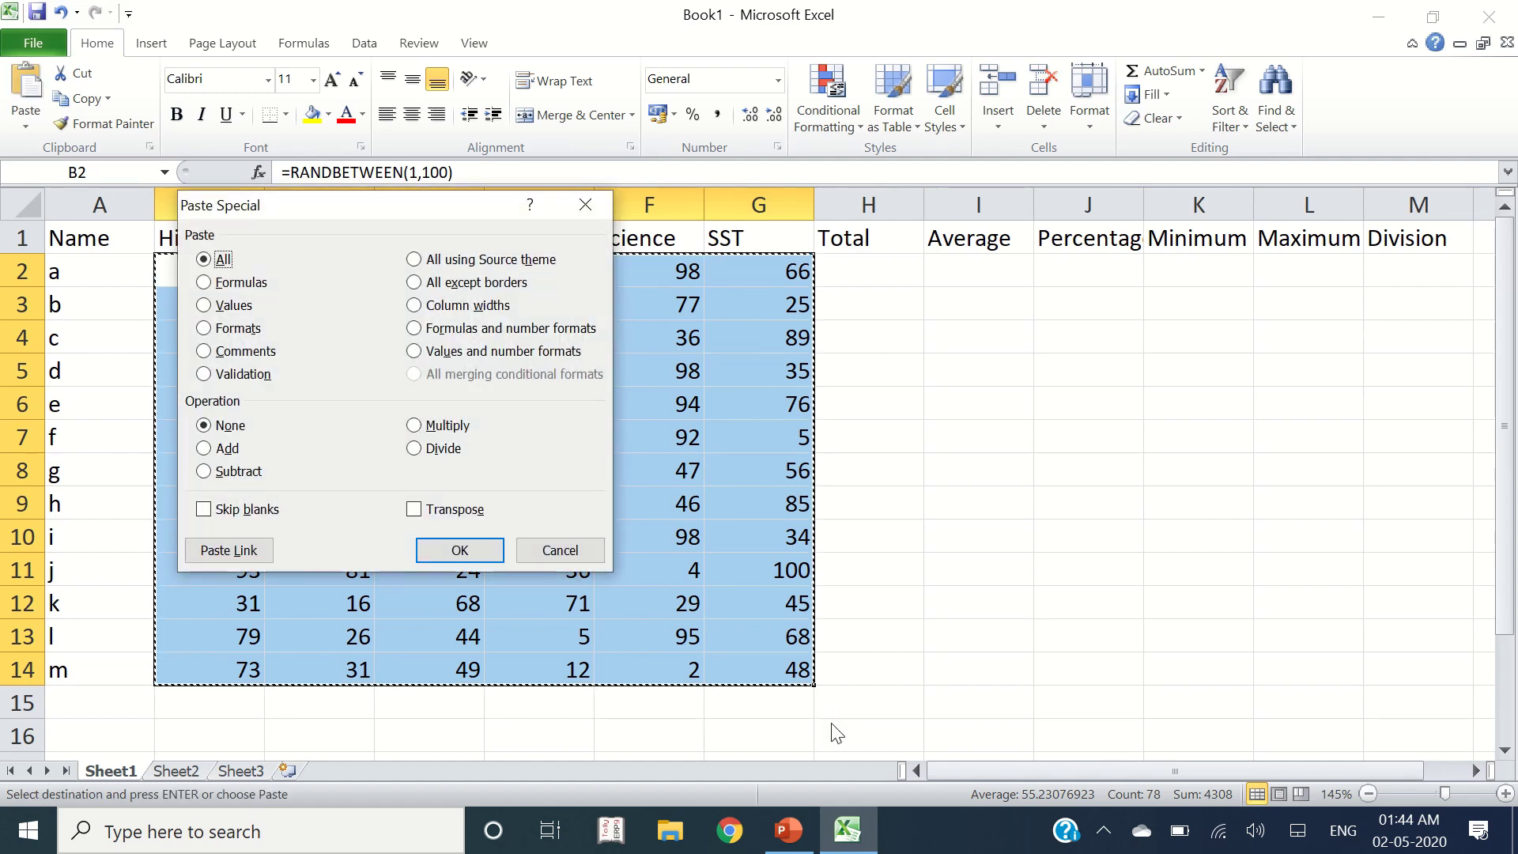
{"action": "key", "text": "Down"}
{"action": "key", "text": "Down"}
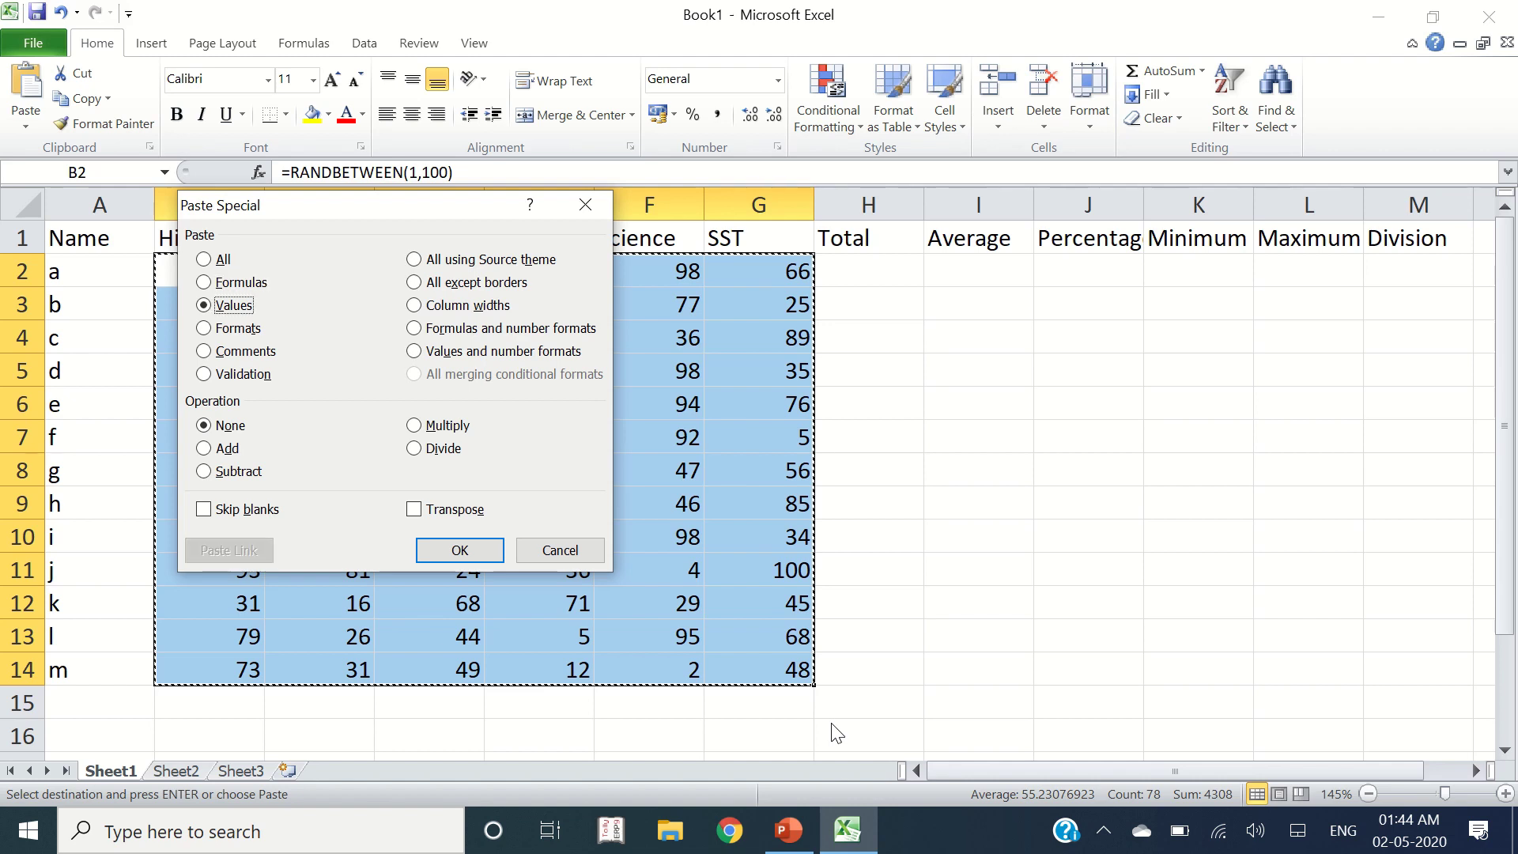
{"action": "key", "text": "Return"}
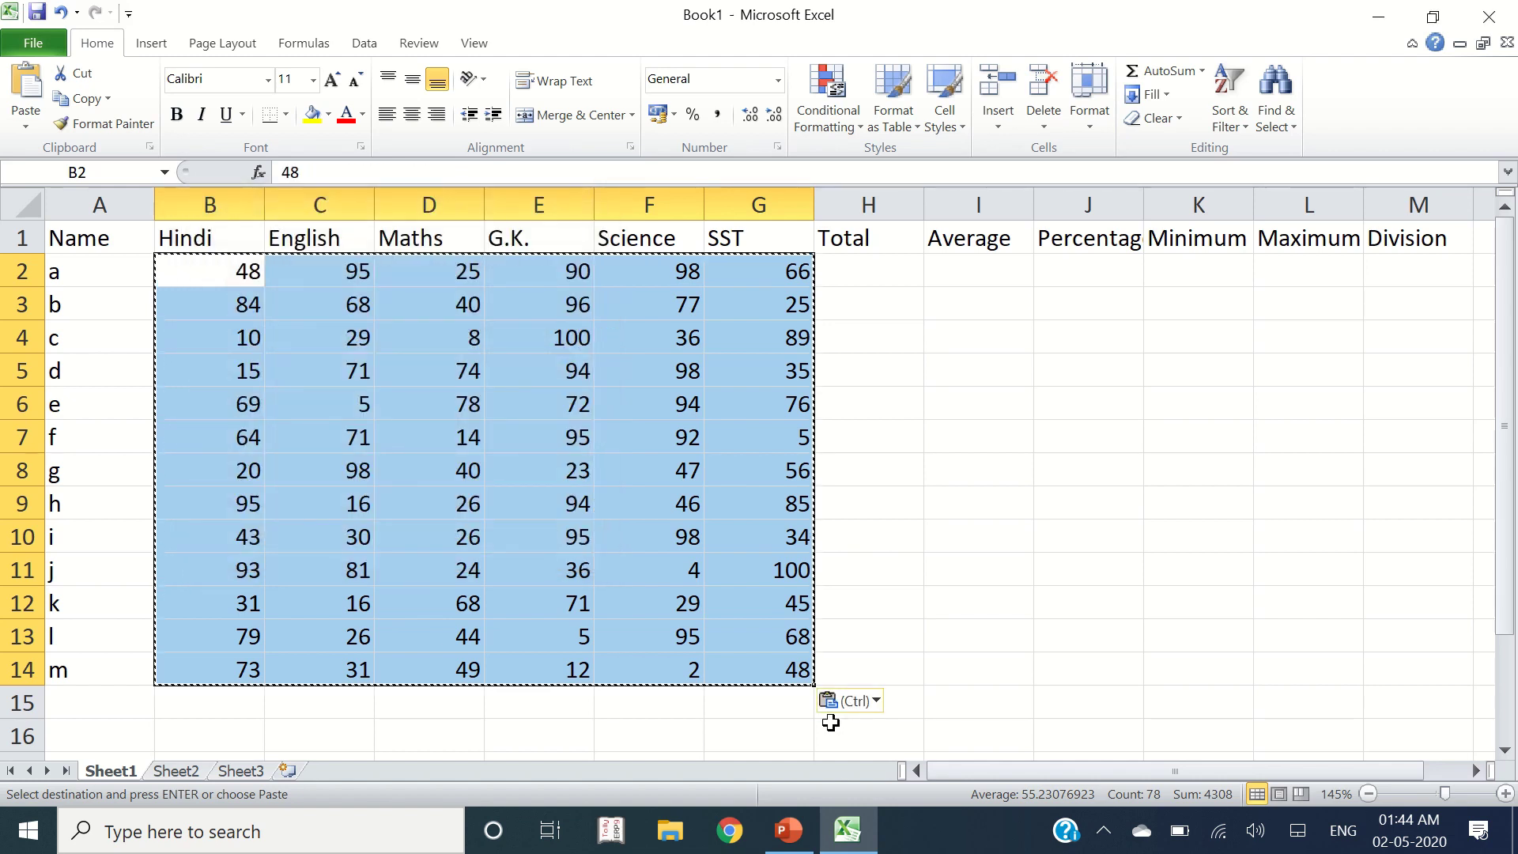
{"action": "key", "text": "Escape"}
Step: Total the marks of students a and b in H2 and H3 with AutoSum over B2:G2 and B3:G3
{"action": "key", "text": "Right"}
{"action": "key", "text": "Right"}
{"action": "key", "text": "Right"}
{"action": "key", "text": "Right"}
{"action": "key", "text": "Right"}
{"action": "key", "text": "Right"}
{"action": "key", "text": "Right"}
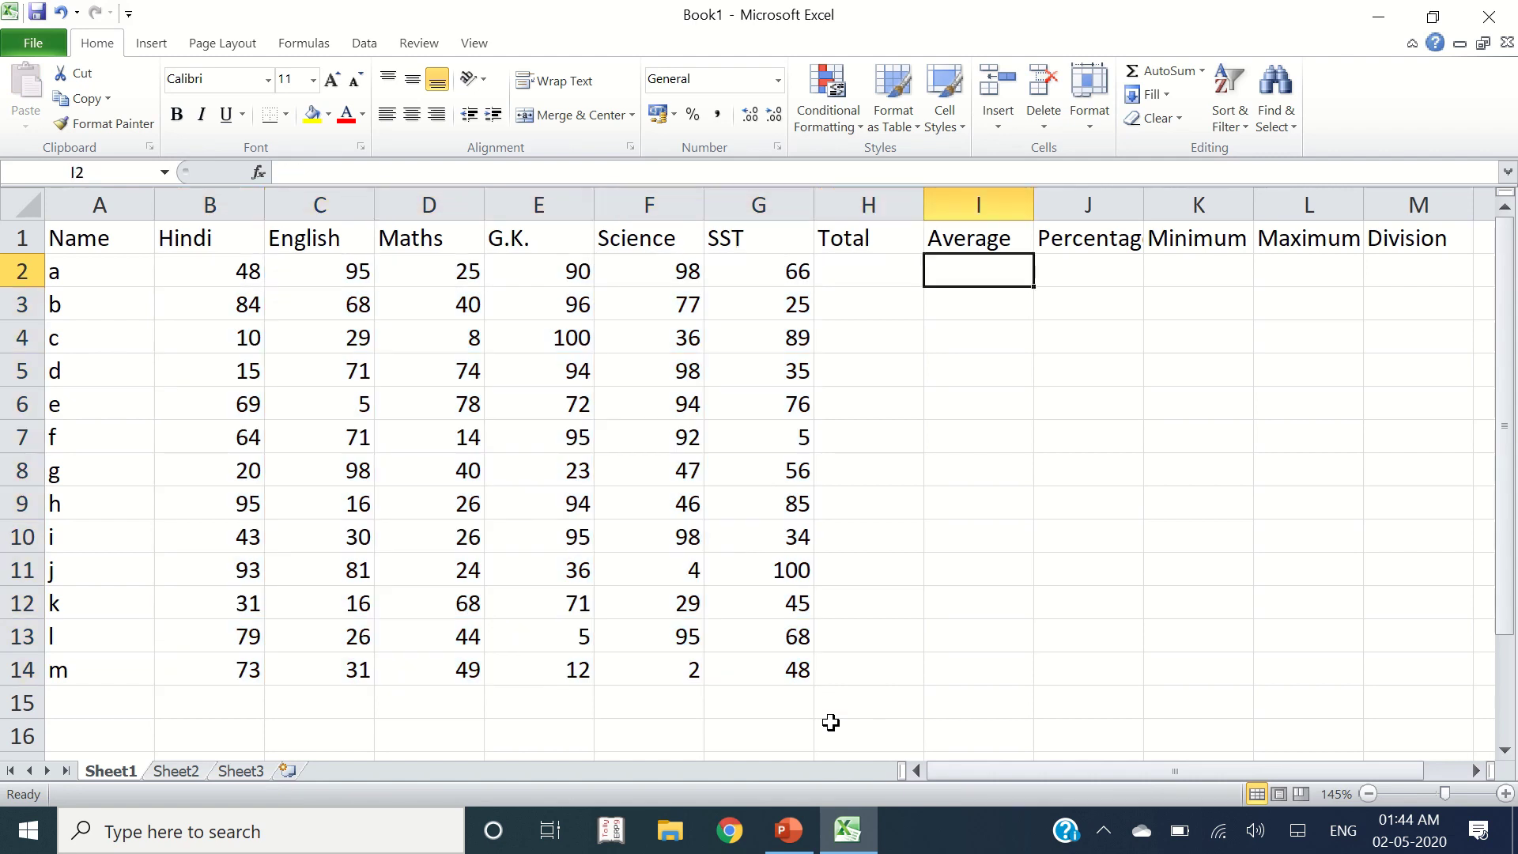
{"action": "key", "text": "Left"}
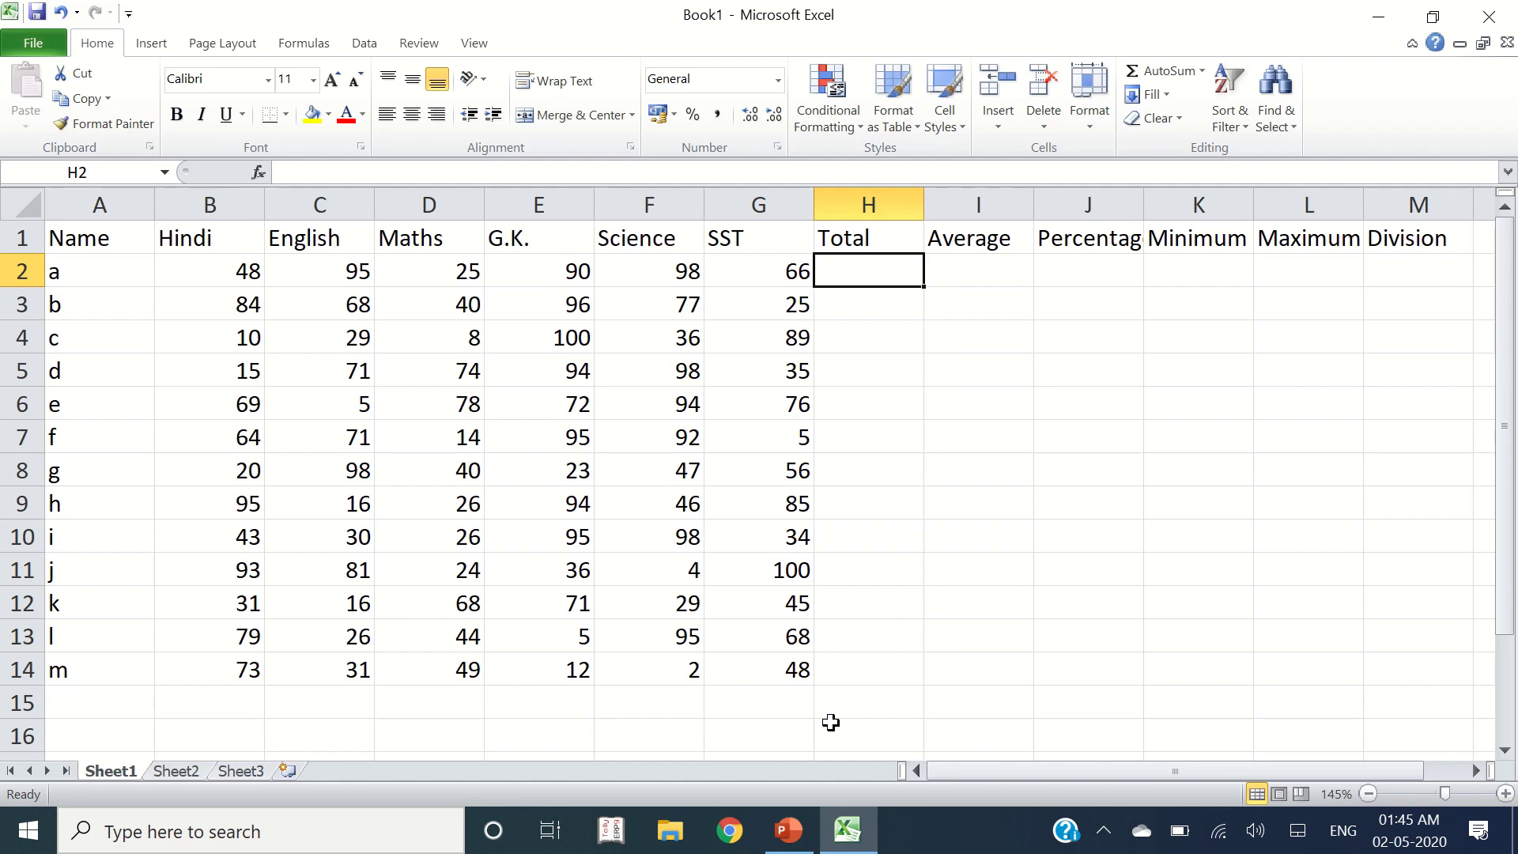
{"action": "key", "text": "alt+equal"}
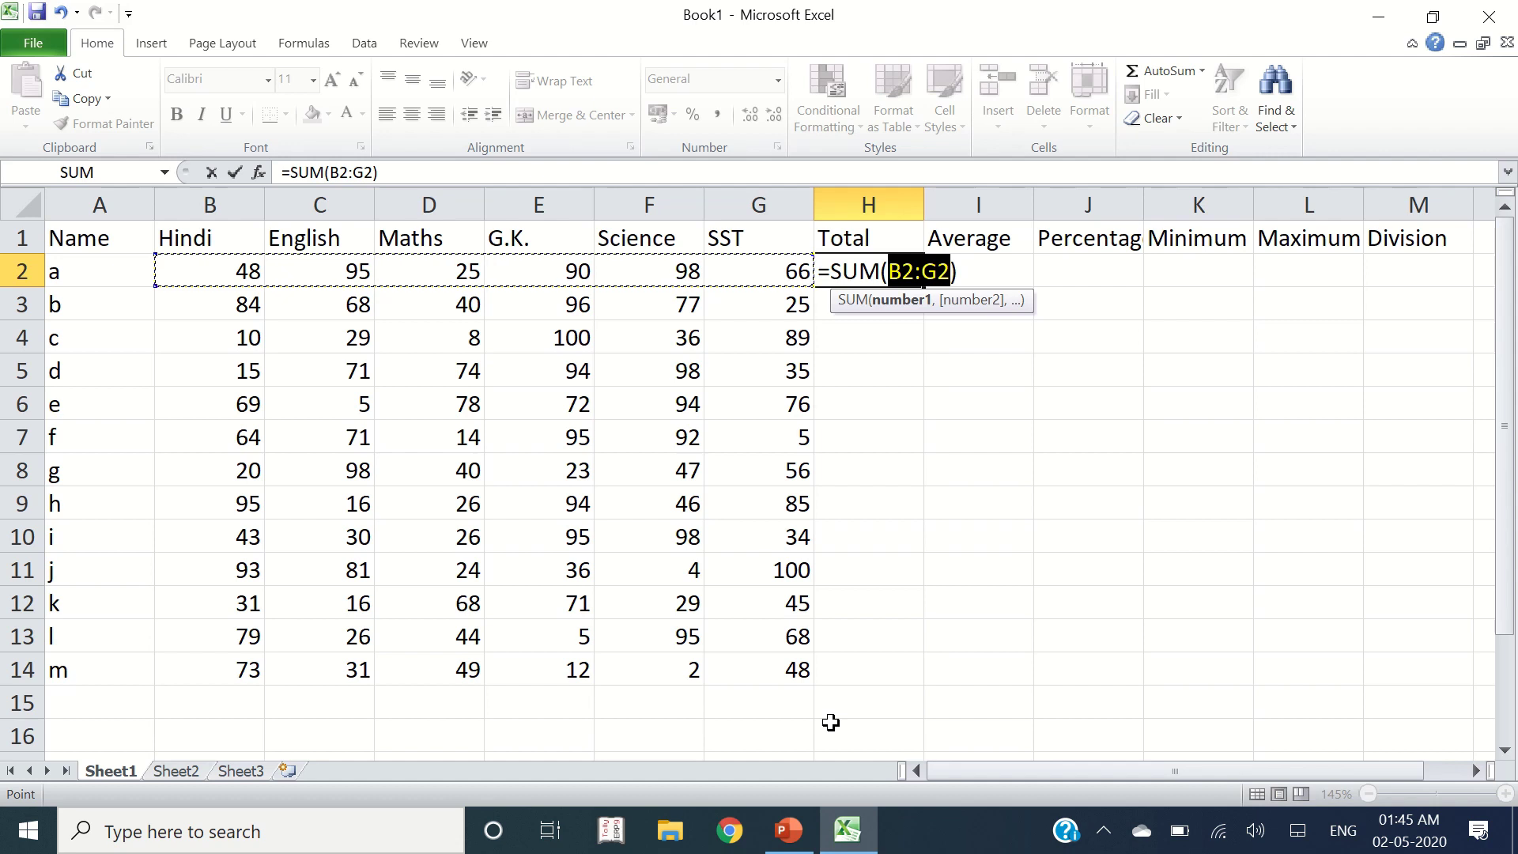
{"action": "key", "text": "Return"}
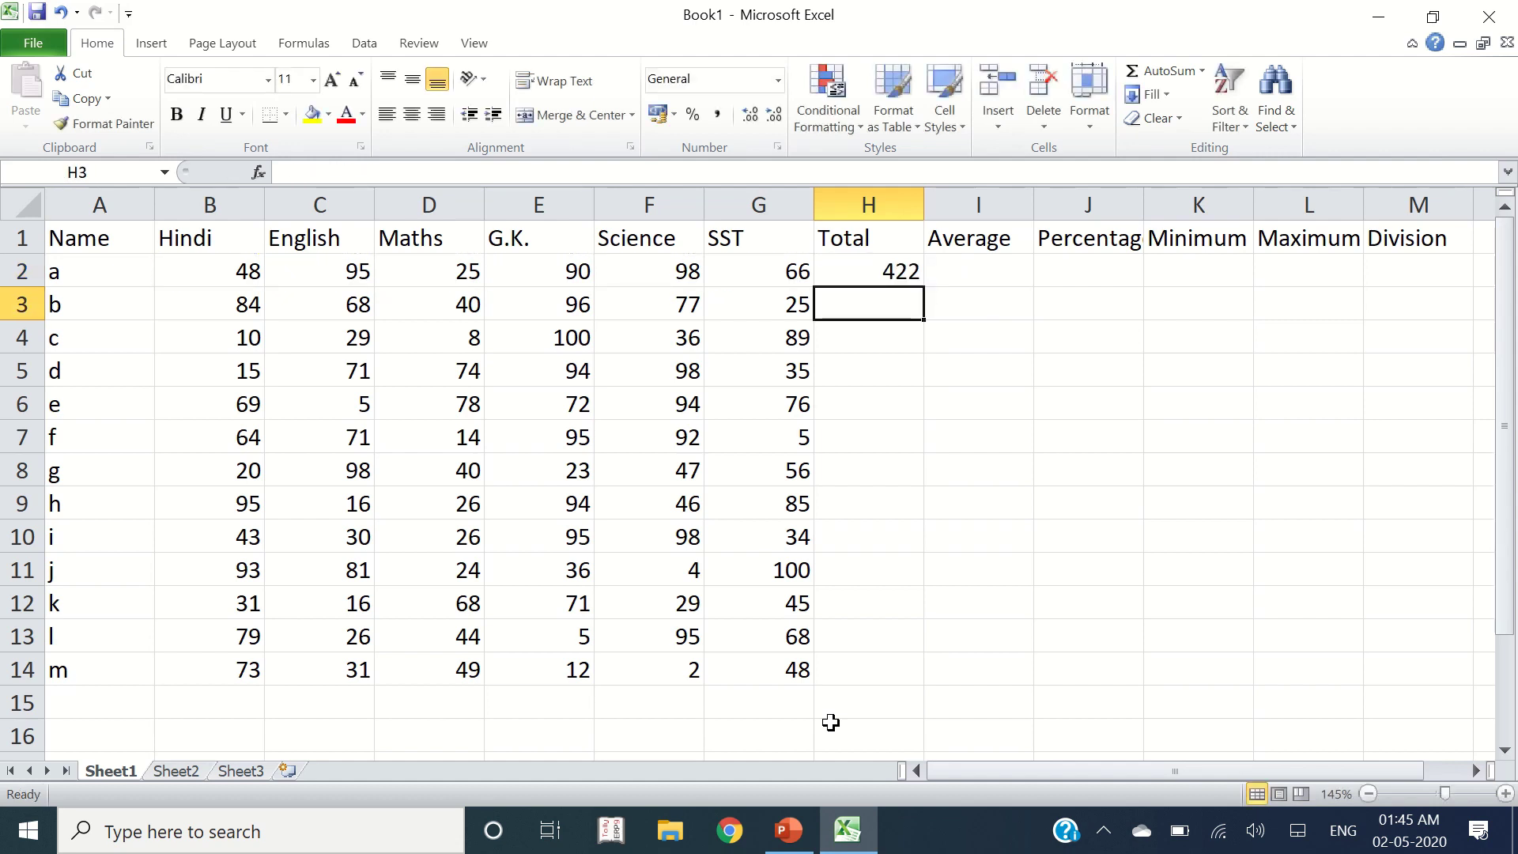
{"action": "key", "text": "alt+equal"}
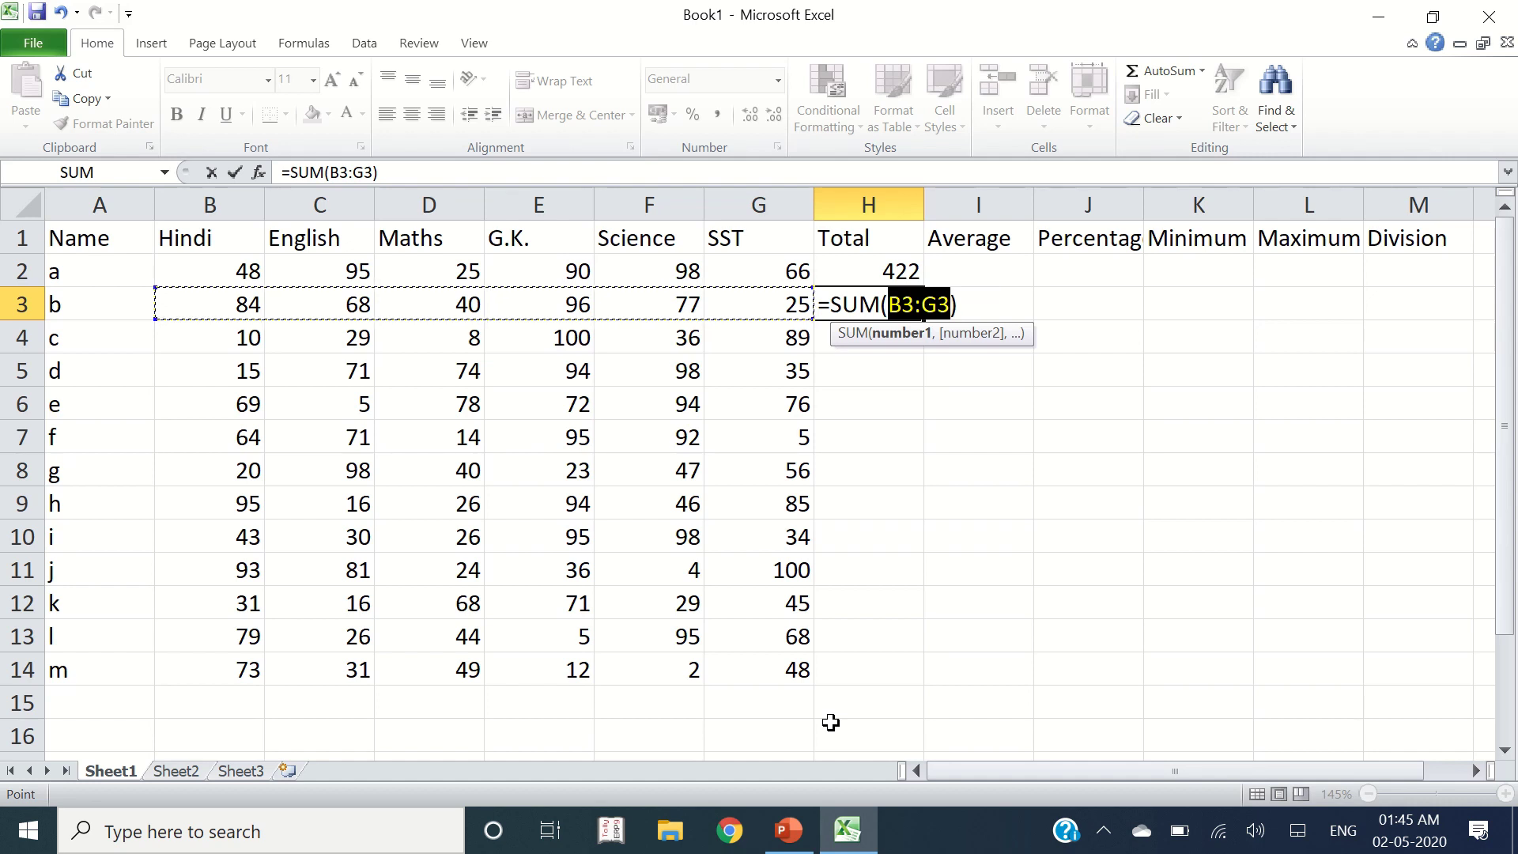
{"action": "key", "text": "Return"}
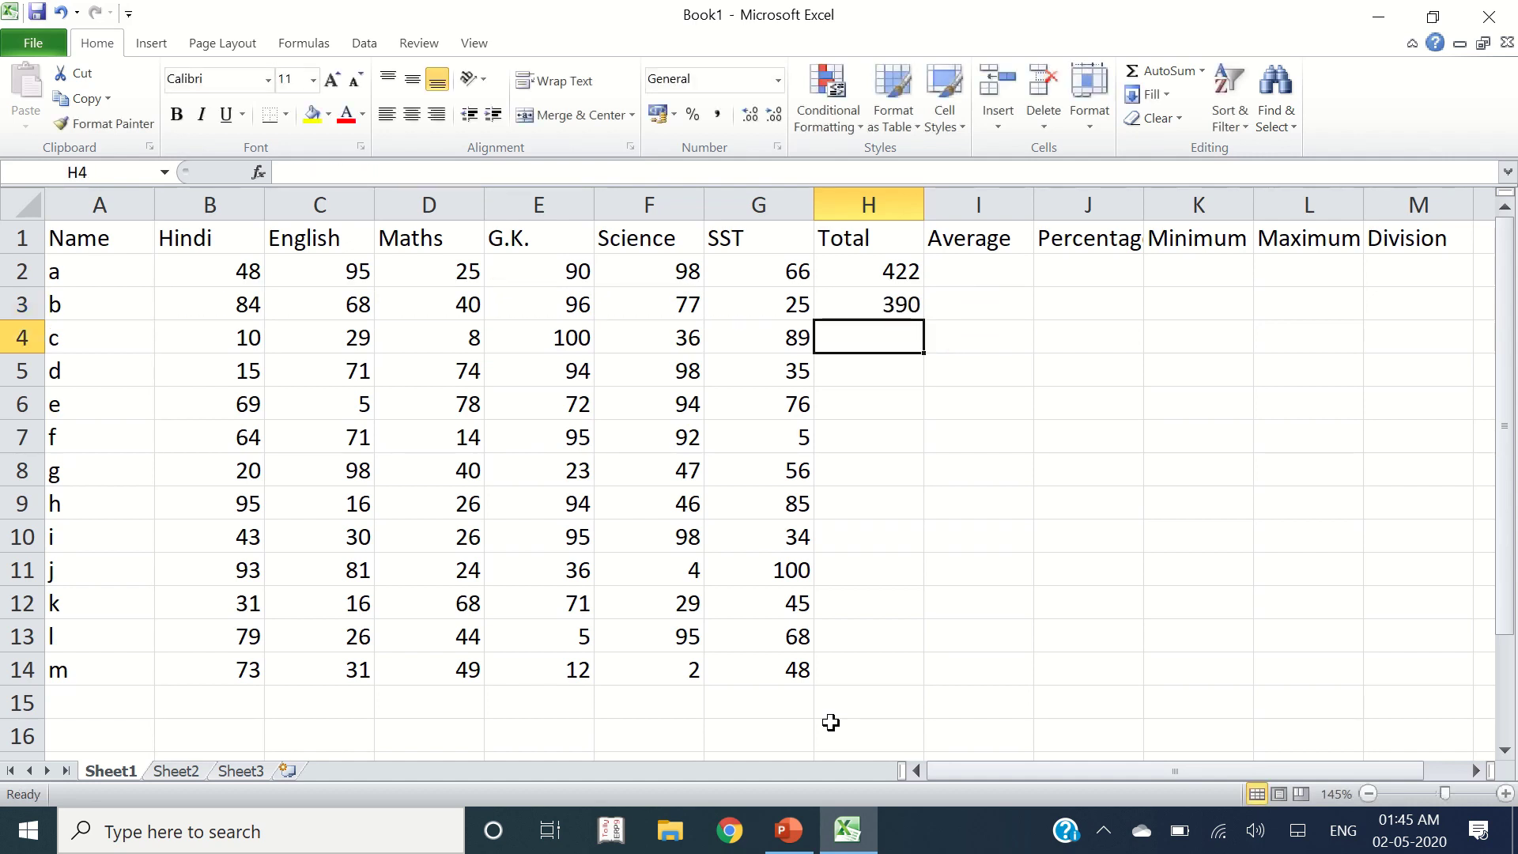
Step: Enter =SUM(B4:G4) in H4 by correcting the AutoSum range, and fill the formula down to H14
{"action": "key", "text": "alt+equal"}
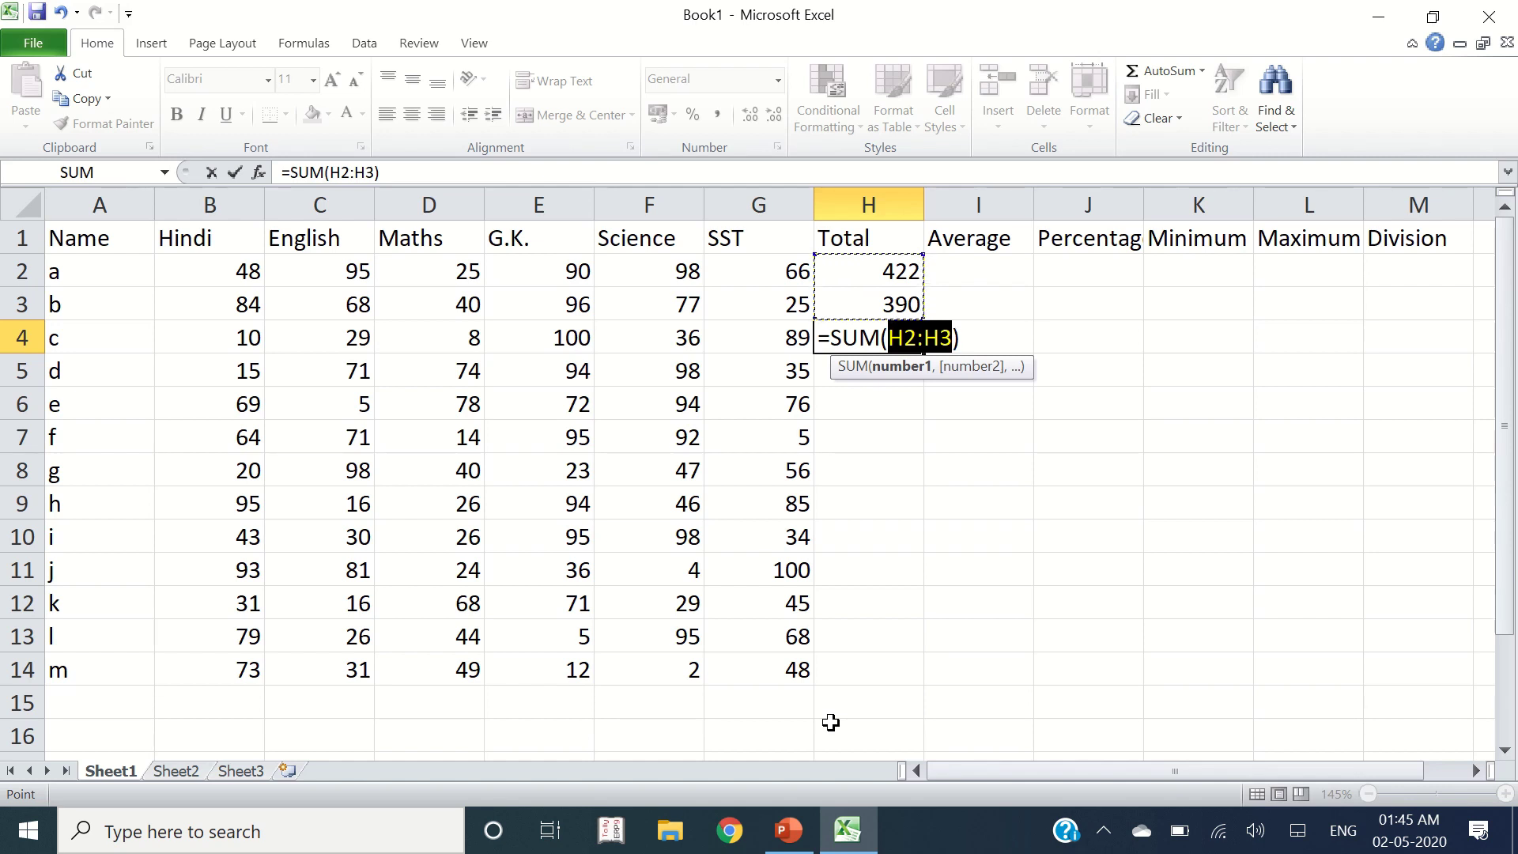
{"action": "left_click_drag", "start_coordinate": [192, 339], "coordinate": [738, 338]}
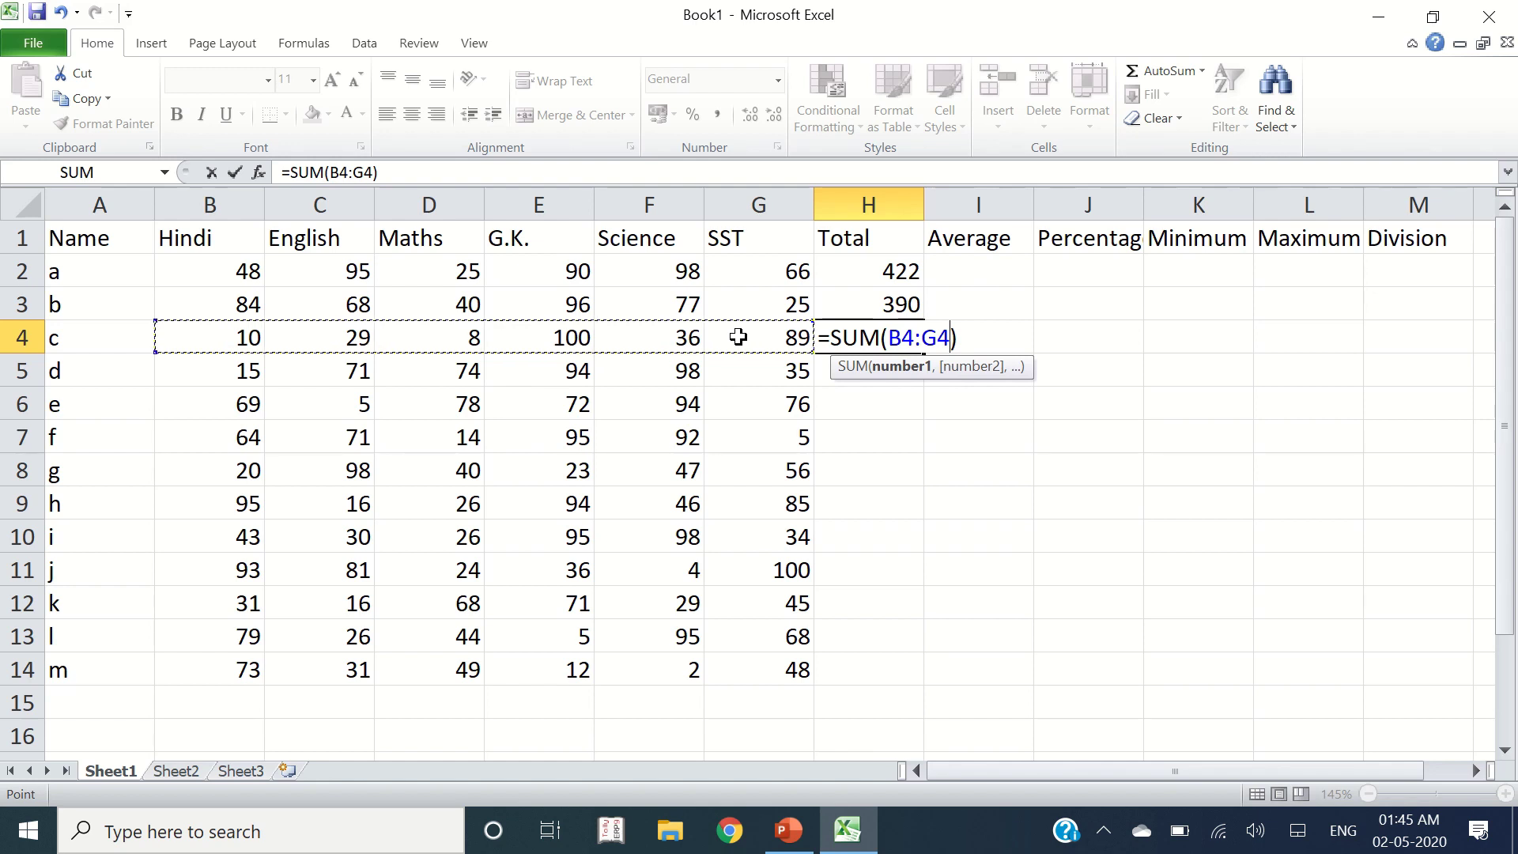
{"action": "key", "text": "Return"}
{"action": "key", "text": "Up"}
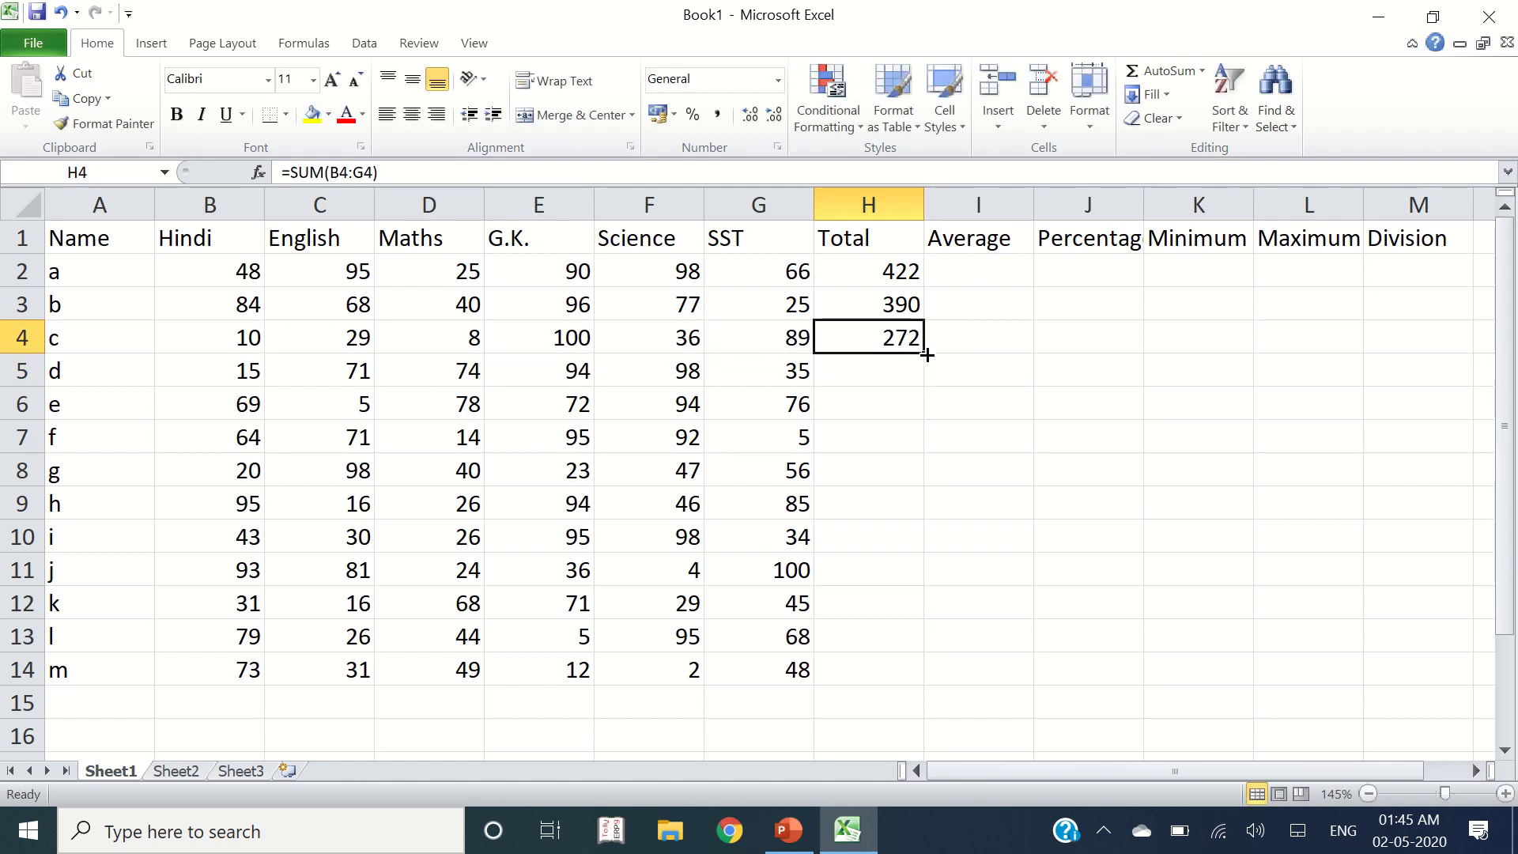
{"action": "left_click_drag", "start_coordinate": [927, 355], "coordinate": [925, 672]}
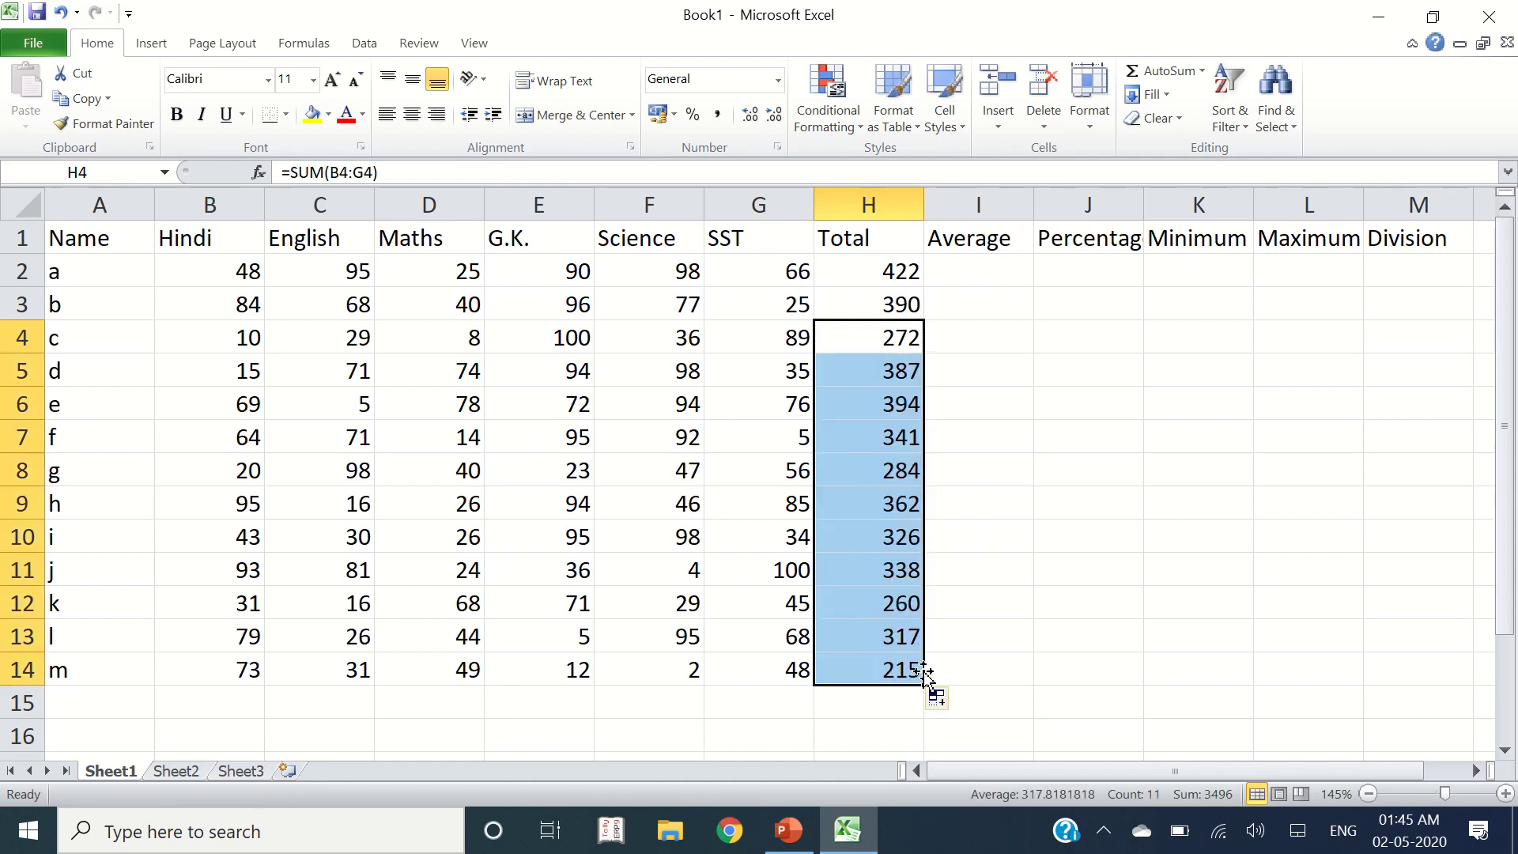
Step: Clear all the totals from H2:H14
{"action": "key", "text": "Delete"}
{"action": "key", "text": "Up"}
{"action": "key", "text": "Delete"}
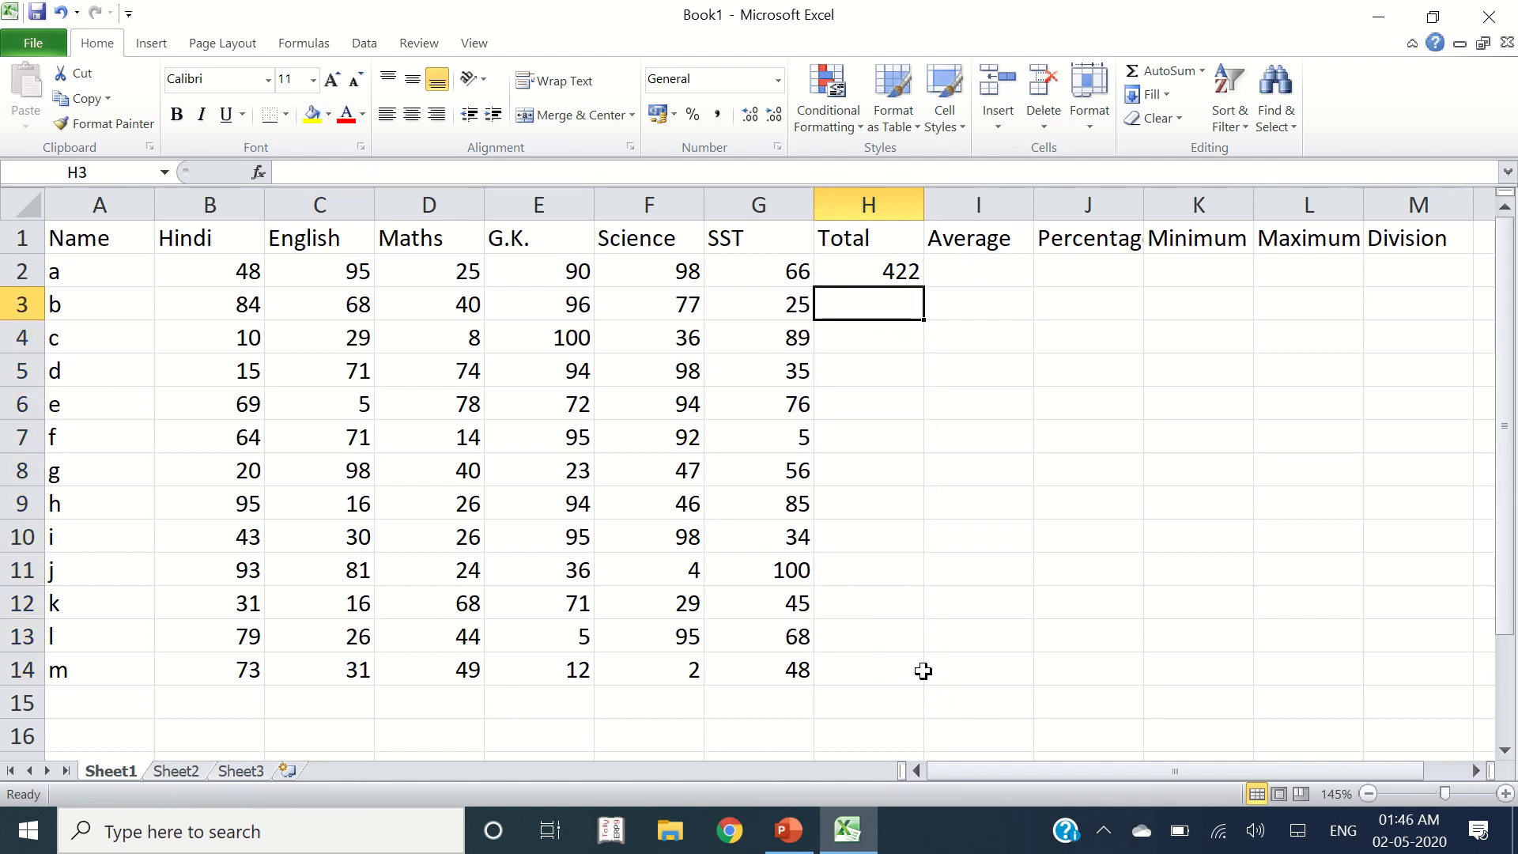
{"action": "key", "text": "Up"}
{"action": "key", "text": "Delete"}
Step: Total student a's marks in H2 with AutoSum over B2:G2
{"action": "key", "text": "alt+equal"}
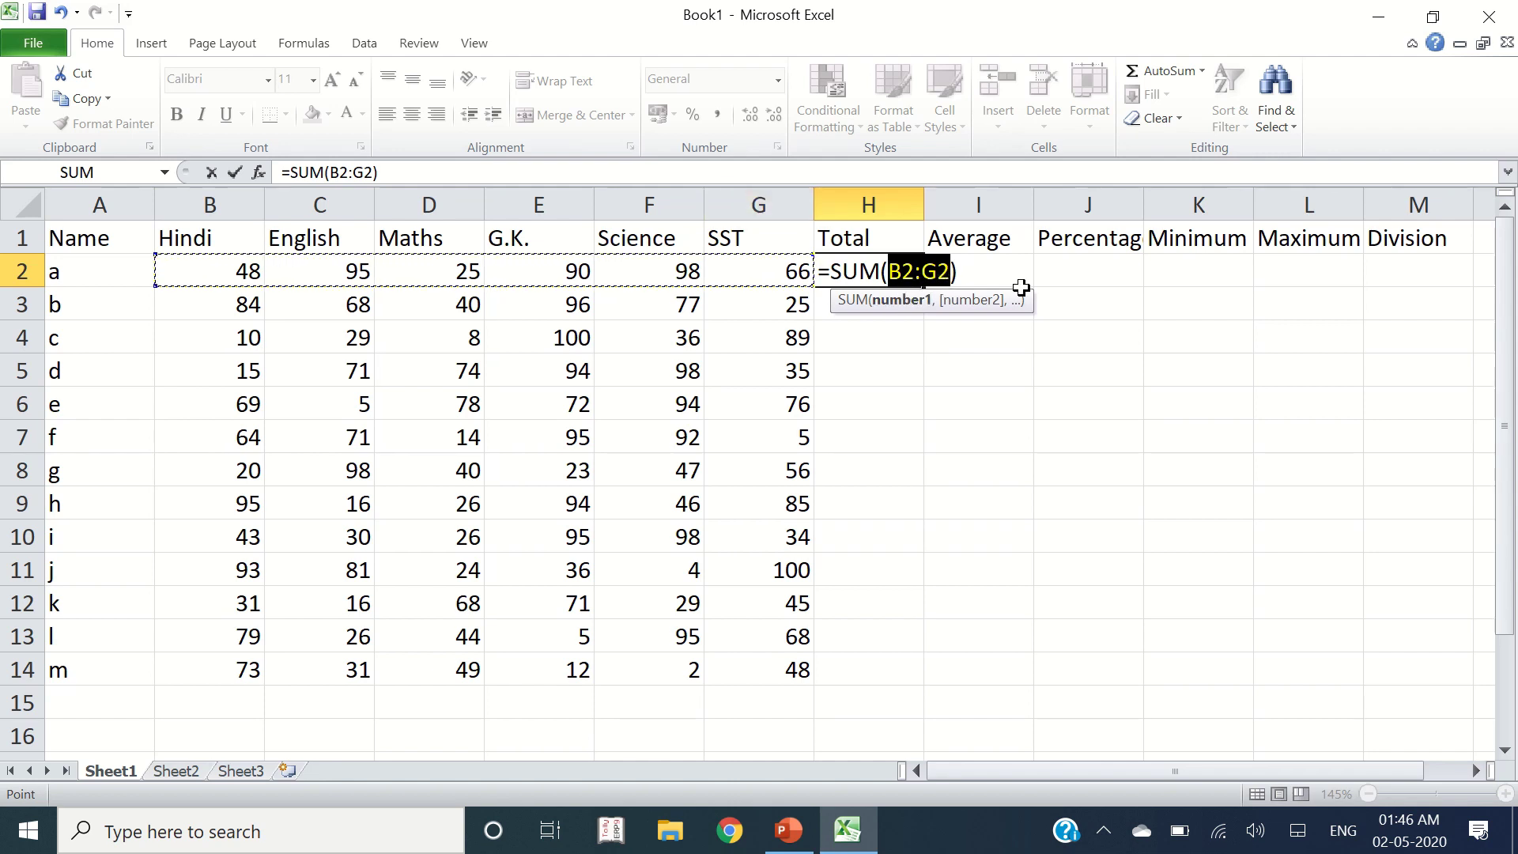
{"action": "key", "text": "Return"}
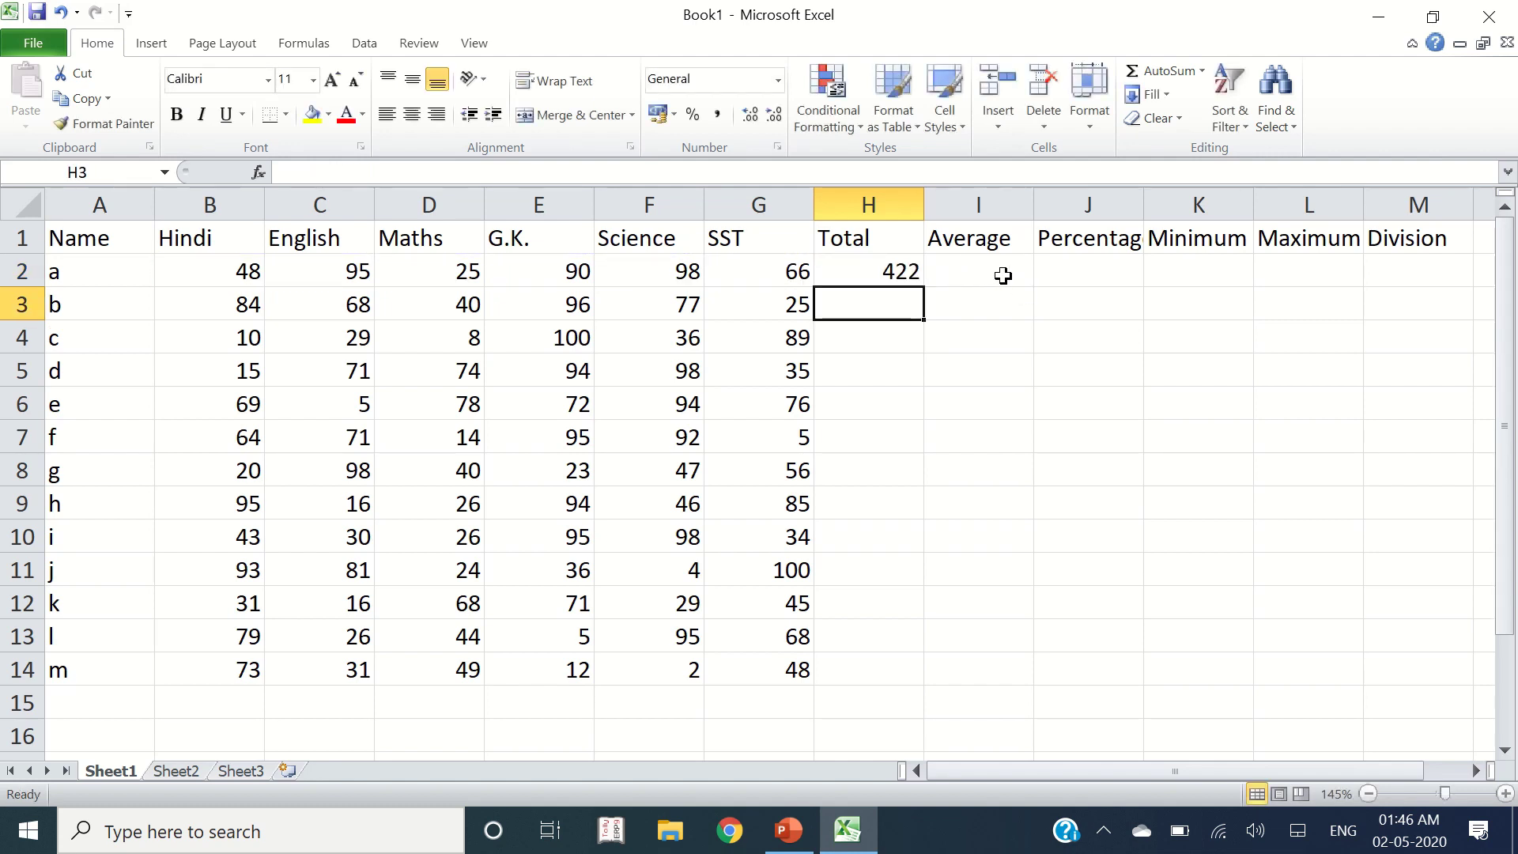
Step: Fill the total formula from H2 down to H14 for the remaining students
{"action": "left_click", "coordinate": [885, 273]}
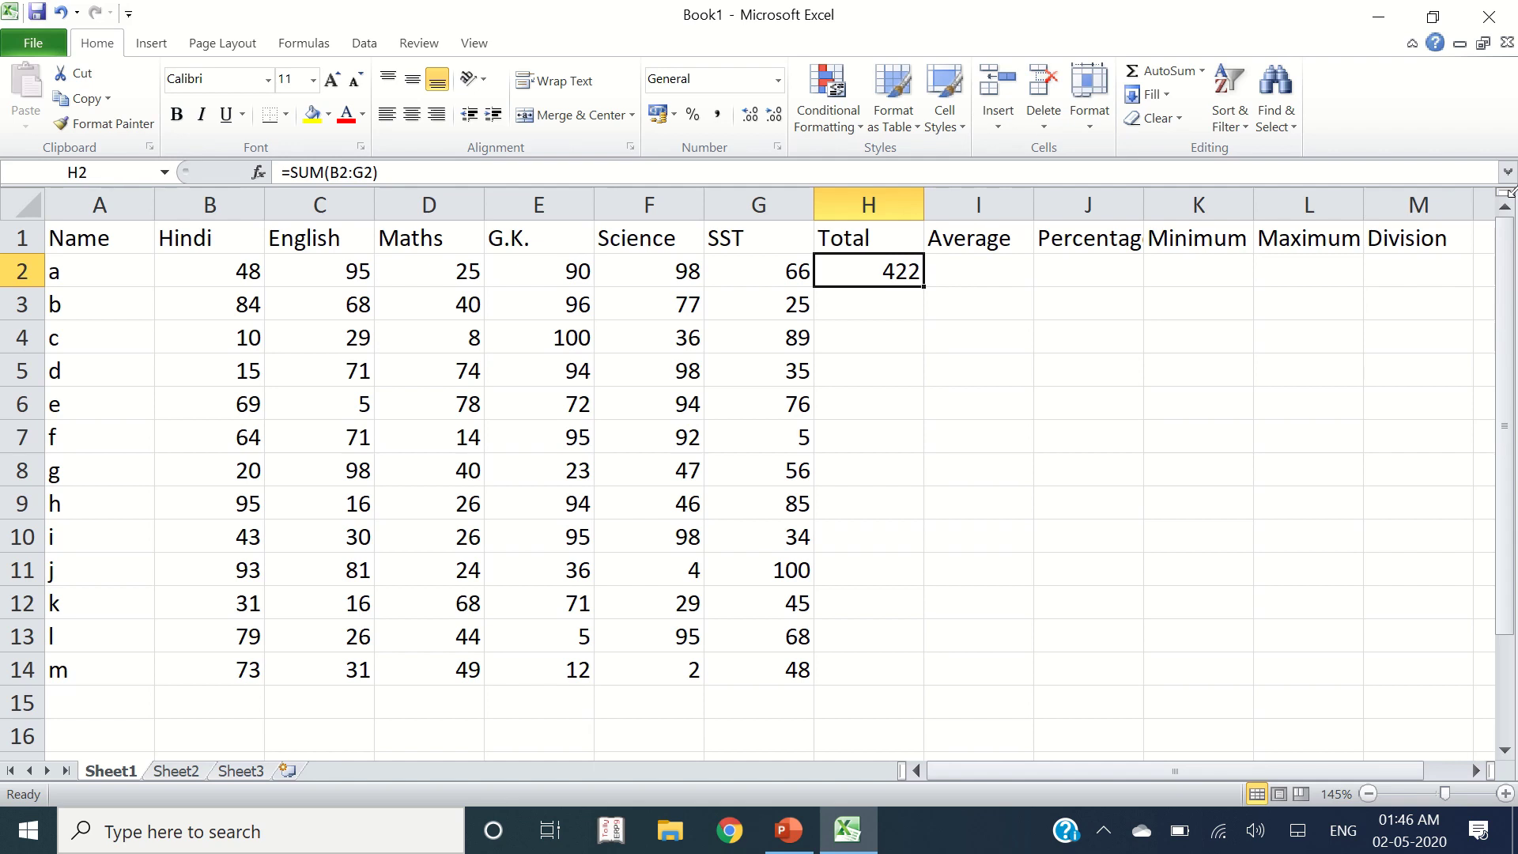
{"action": "key", "text": "shift+Down"}
{"action": "key", "text": "shift+Down"}
{"action": "key", "text": "shift+Down"}
{"action": "key", "text": "shift+Down"}
{"action": "key", "text": "shift+Down"}
{"action": "key", "text": "shift+Down"}
{"action": "key", "text": "shift+Down"}
{"action": "key", "text": "shift+Down"}
{"action": "key", "text": "shift+Down"}
{"action": "key", "text": "shift+Down"}
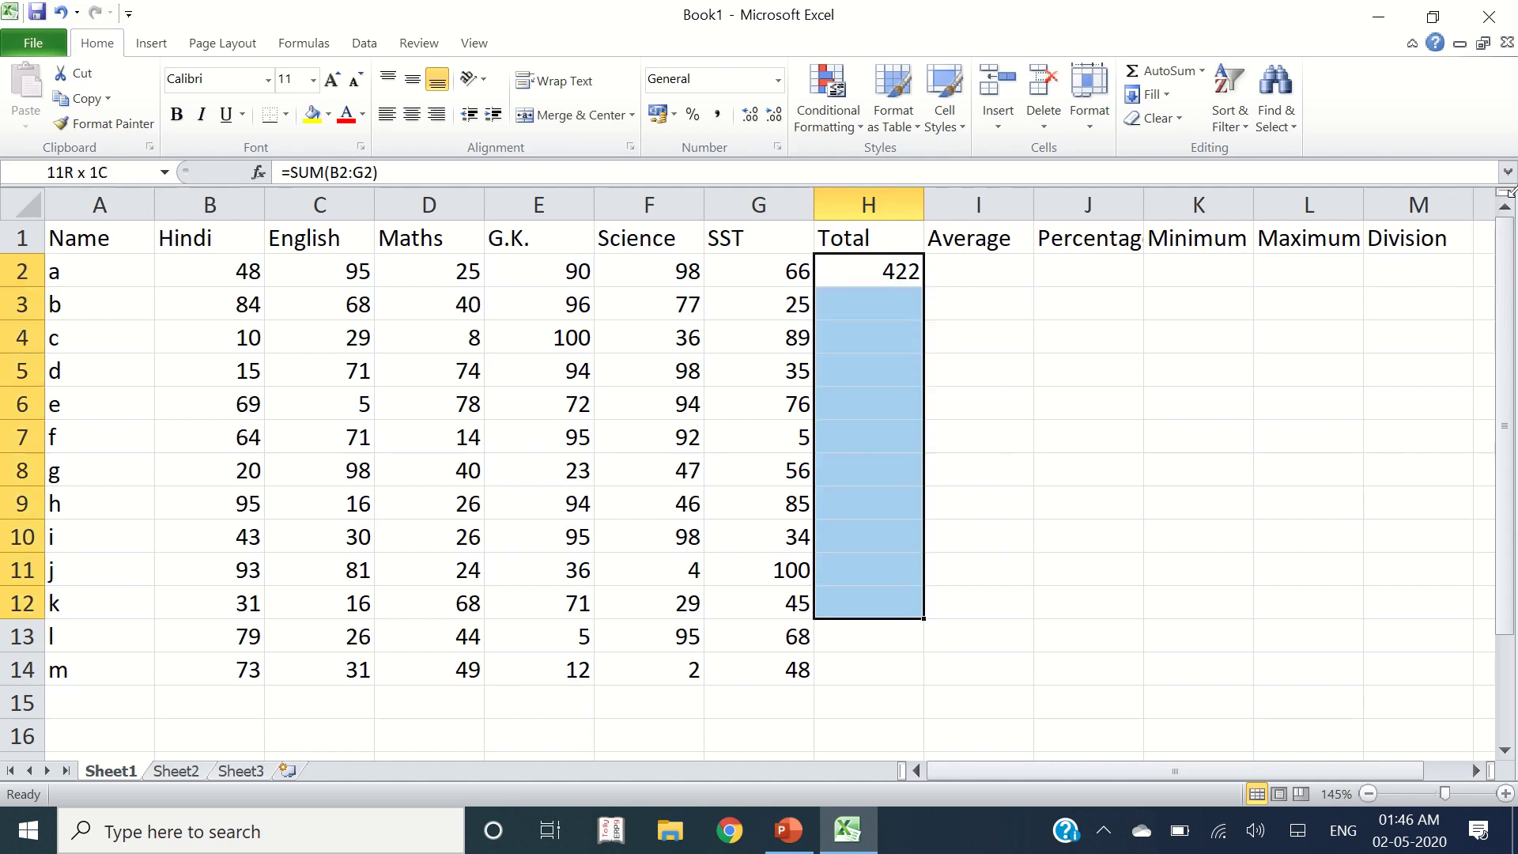
{"action": "key", "text": "shift+Down"}
{"action": "key", "text": "shift+Down"}
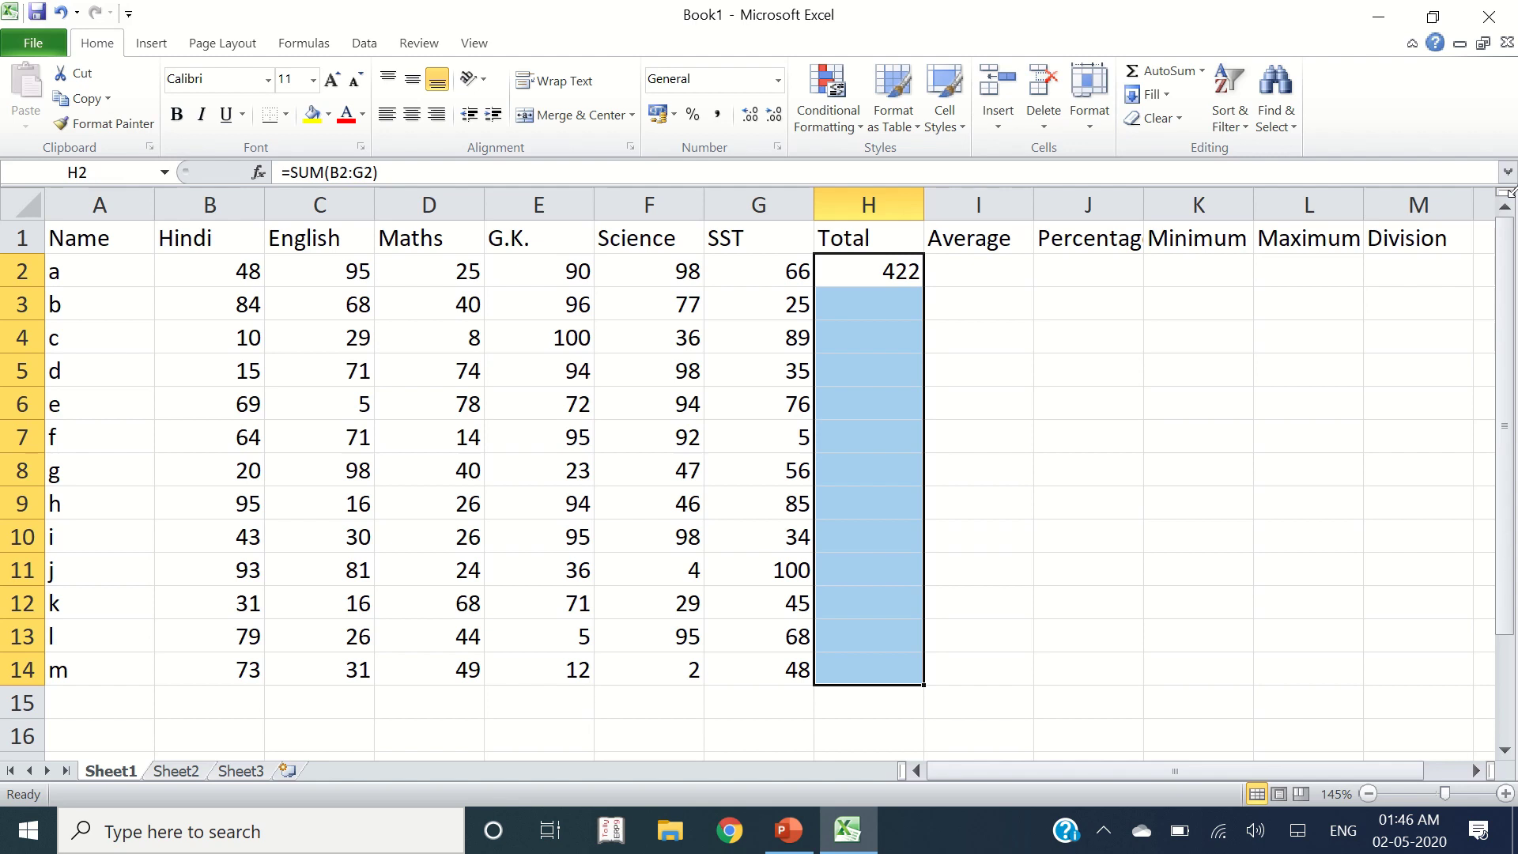
{"action": "key", "text": "ctrl+d"}
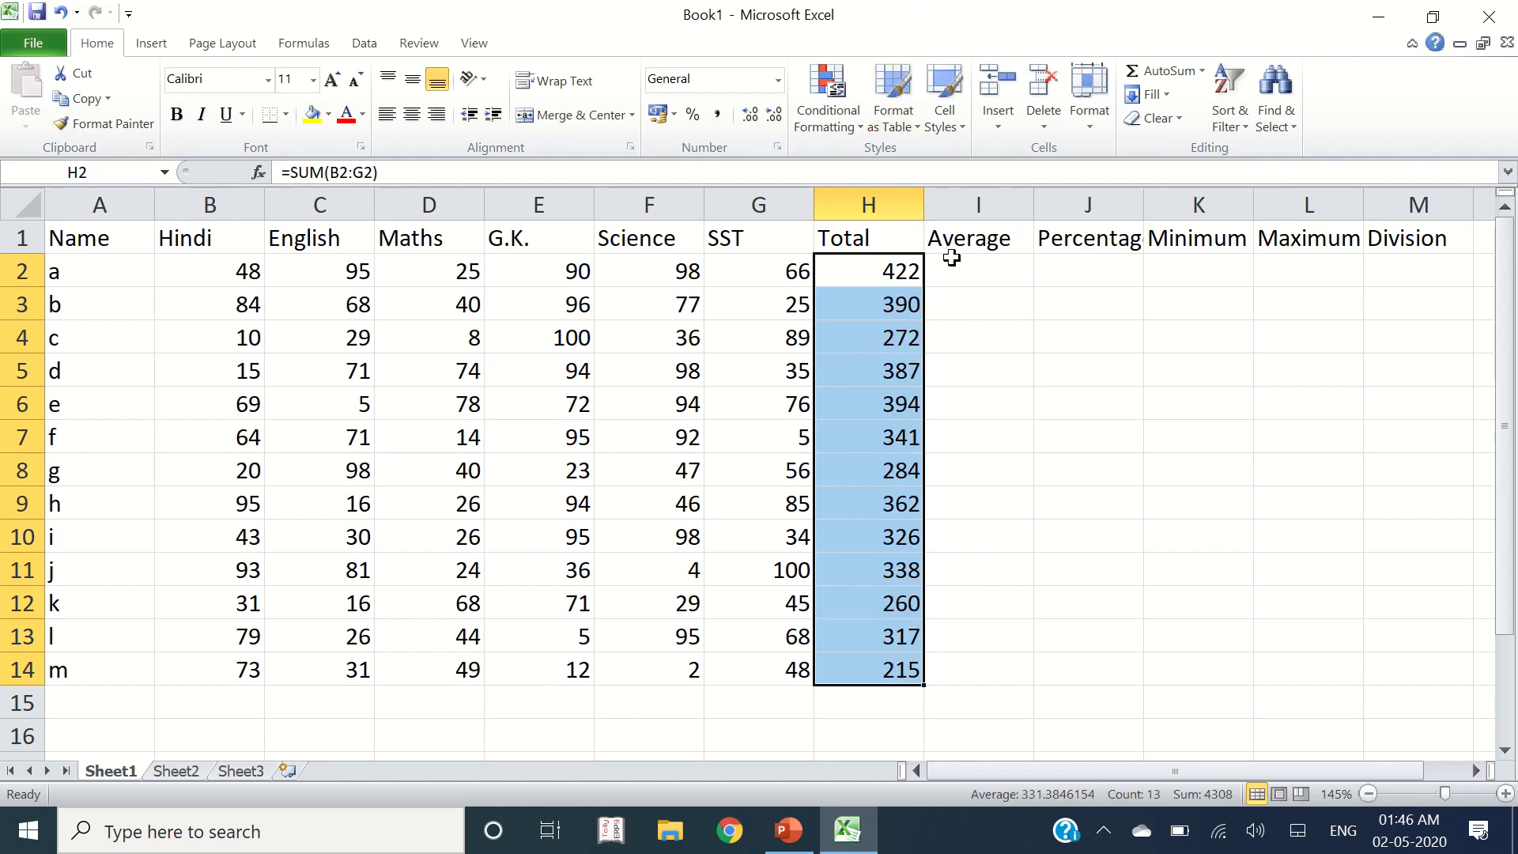
{"action": "left_click", "coordinate": [858, 700]}
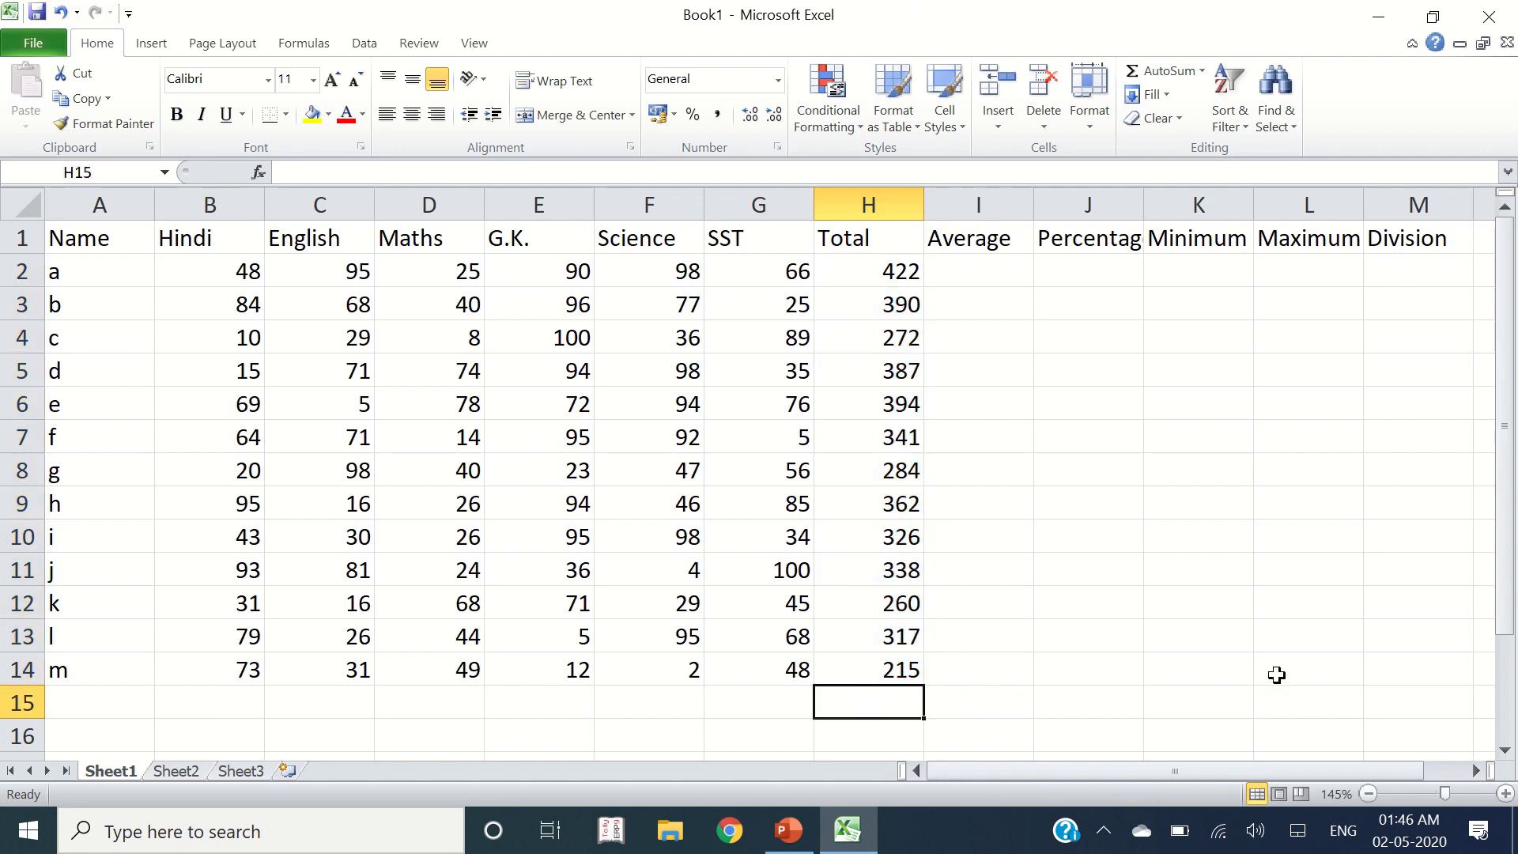
Step: Enter the note "Ctrl. + C" in B15 and "Ctrl + D" in C15 below the marks table
{"action": "key", "text": "Left"}
{"action": "key", "text": "Left"}
{"action": "key", "text": "Left"}
{"action": "key", "text": "Left"}
{"action": "key", "text": "Left"}
{"action": "key", "text": "Down"}
{"action": "key", "text": "Left"}
{"action": "key", "text": "Up"}
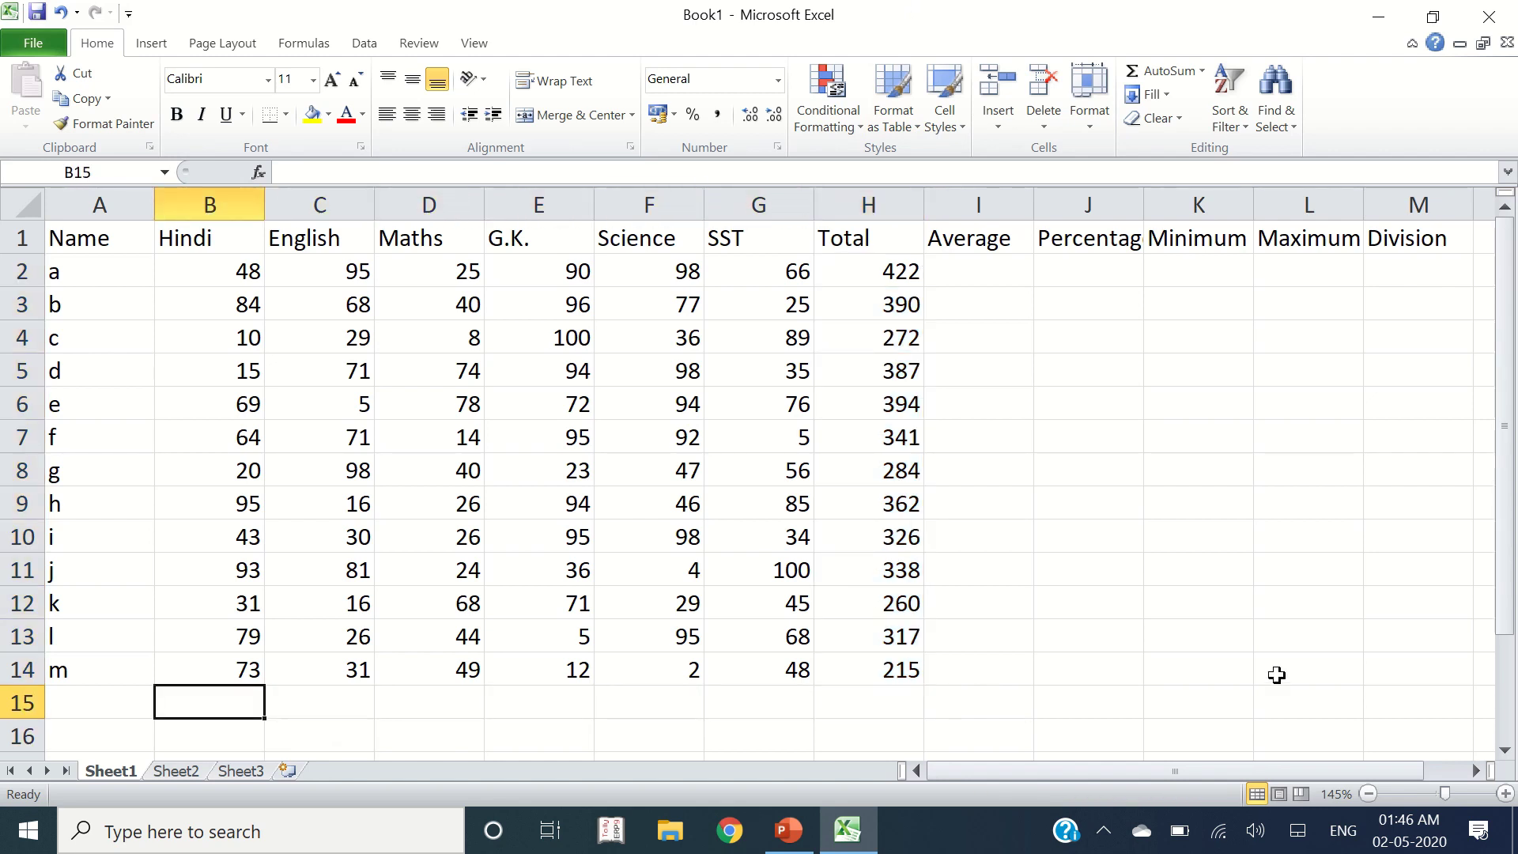
{"action": "type", "text": "cTRL. "}
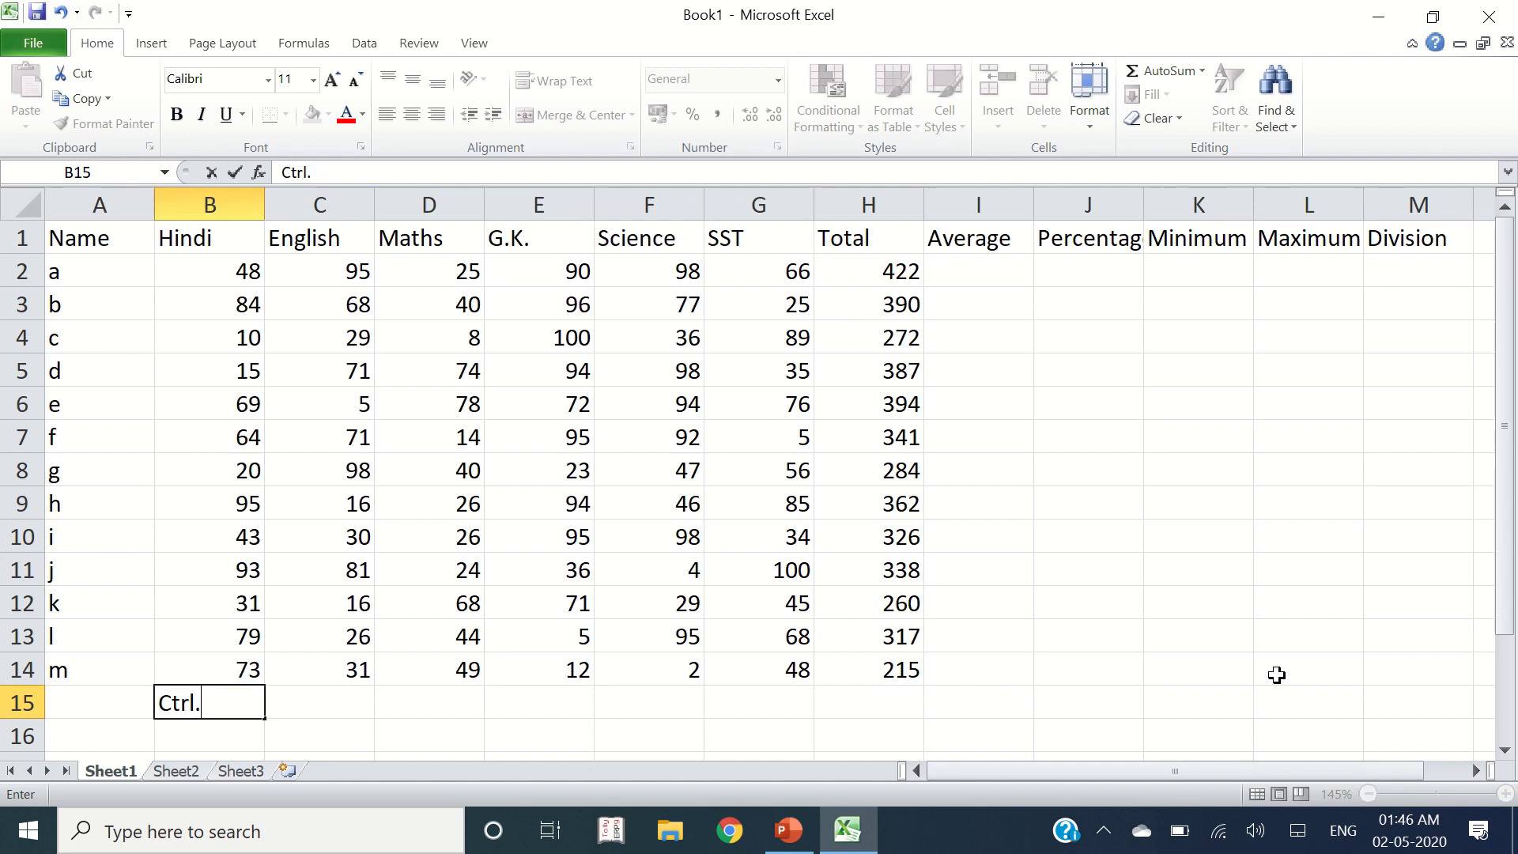
{"action": "type", "text": "+ C"}
{"action": "key", "text": "Tab"}
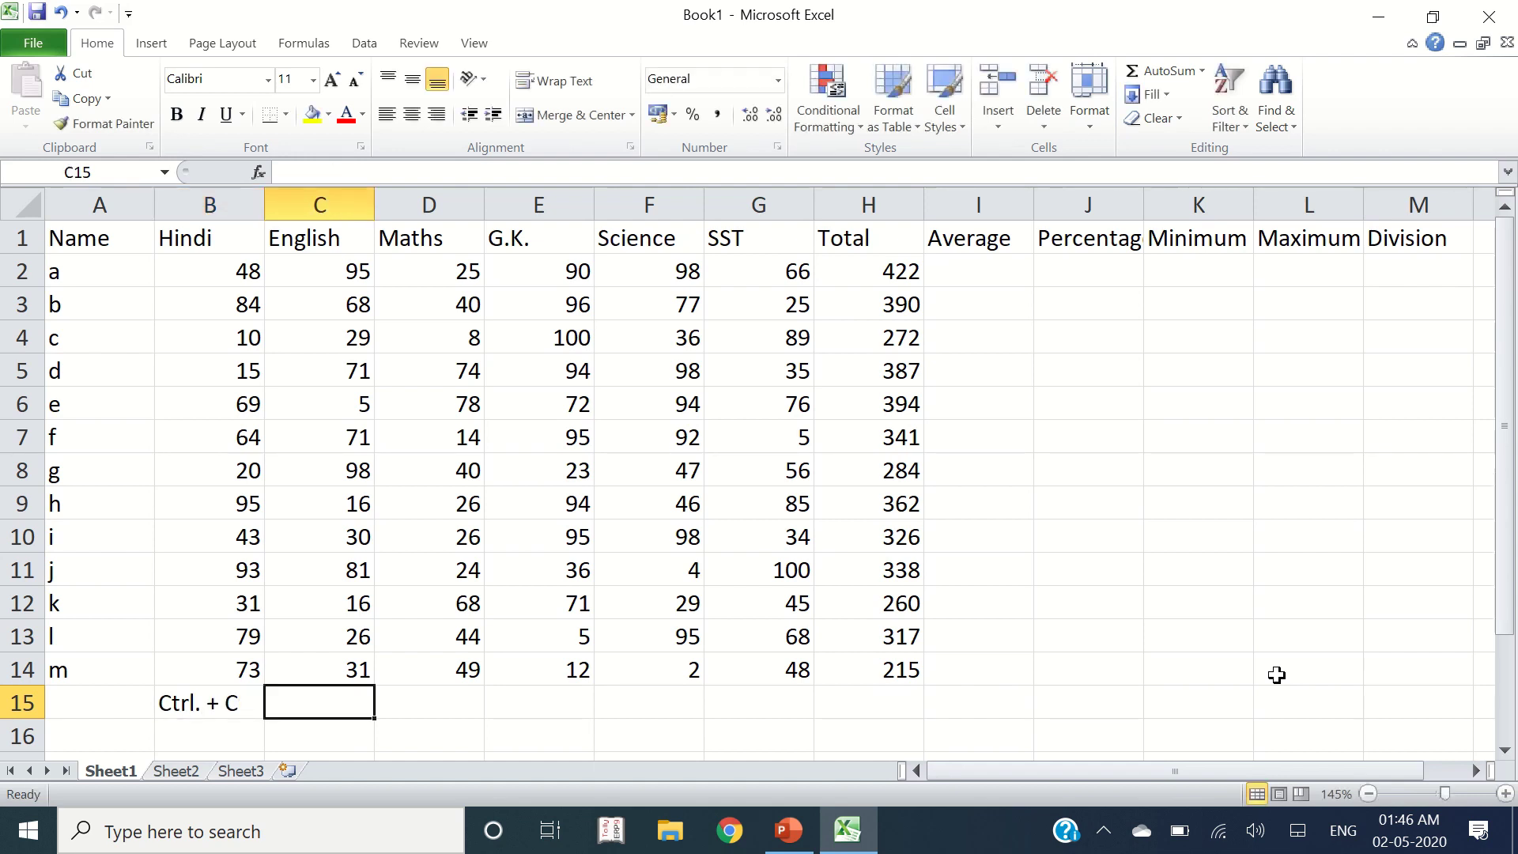
{"action": "type", "text": "Ctrl"}
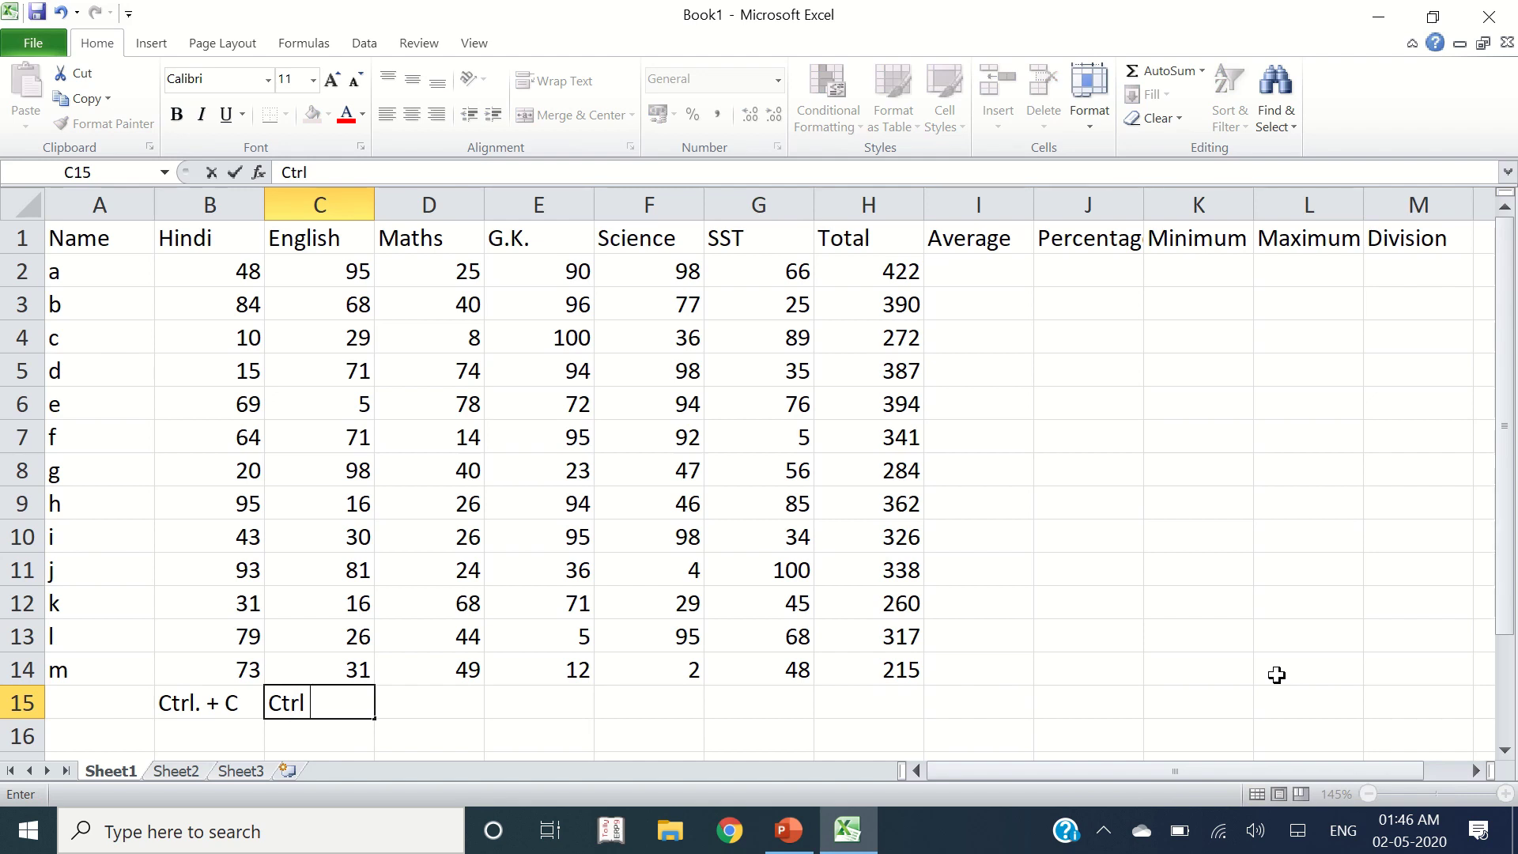
{"action": "type", "text": " + D"}
{"action": "key", "text": "Return"}
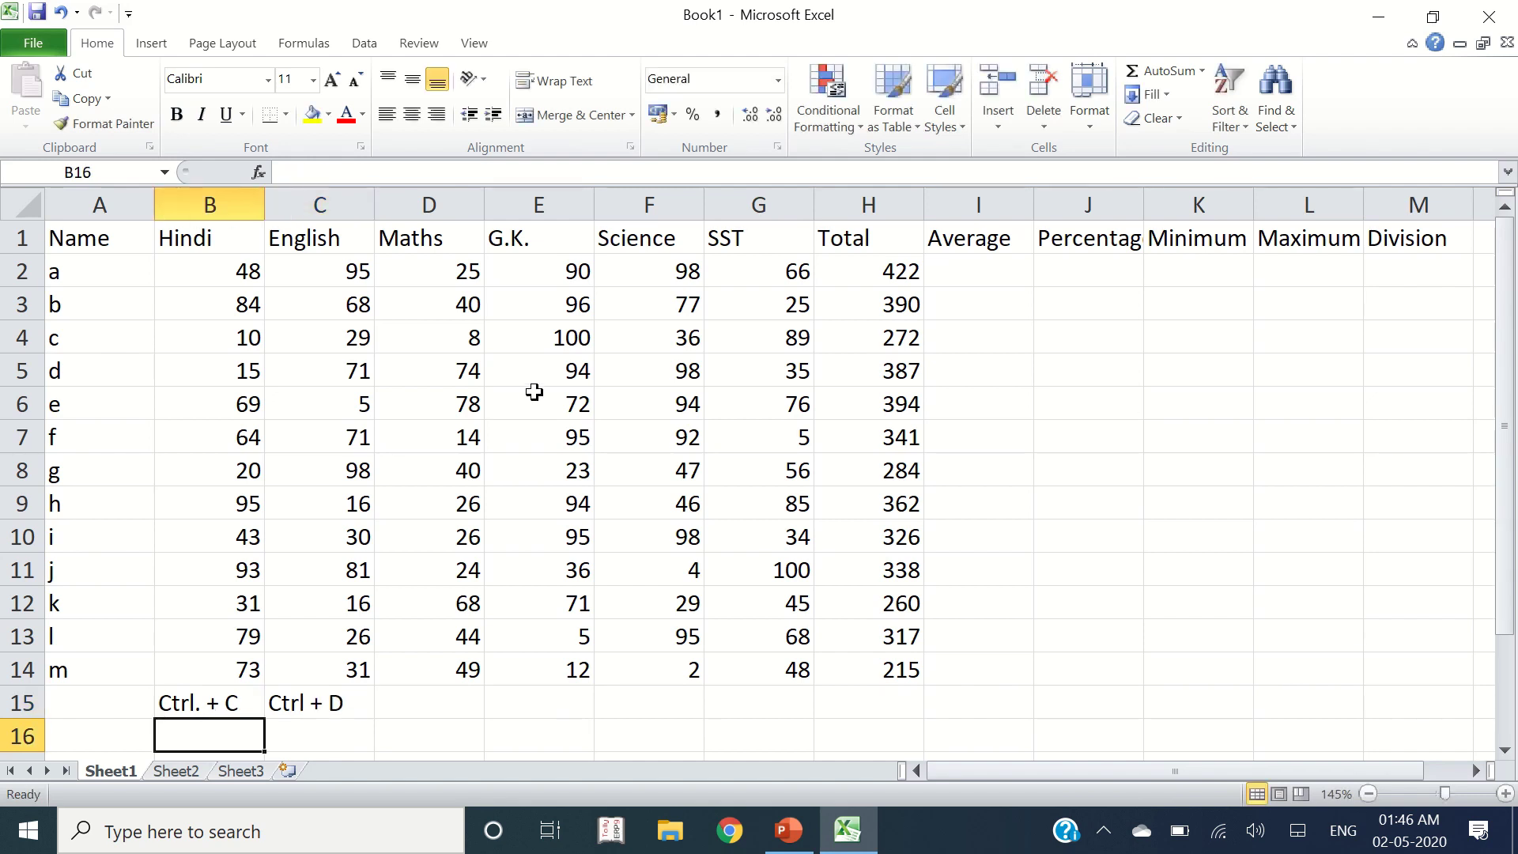
{"action": "left_click", "coordinate": [324, 703]}
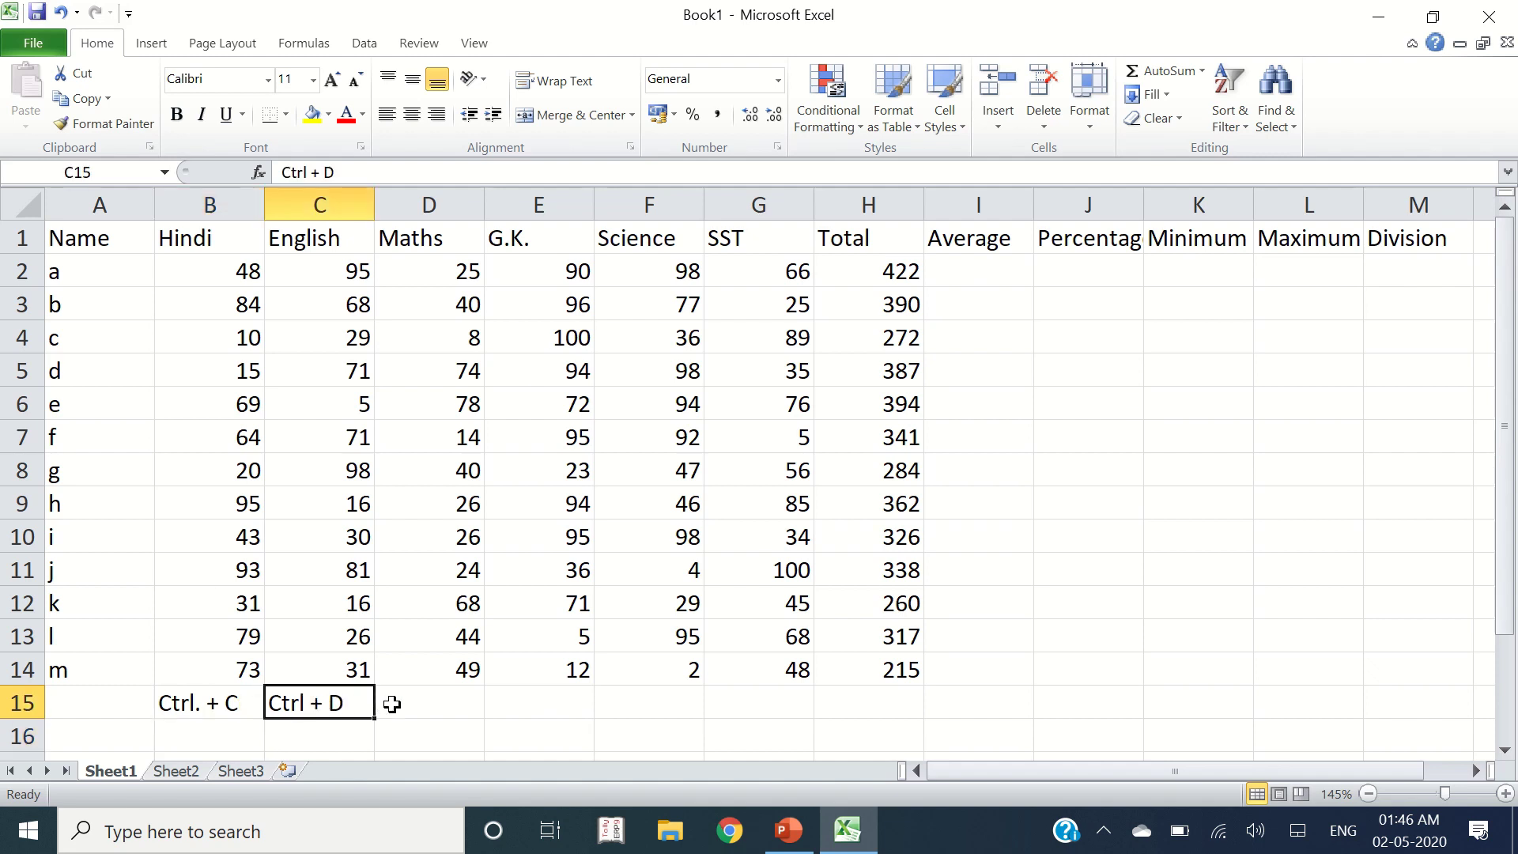
Step: Enter the note "Ctrl. + Alt + V" in B16
{"action": "left_click", "coordinate": [210, 732]}
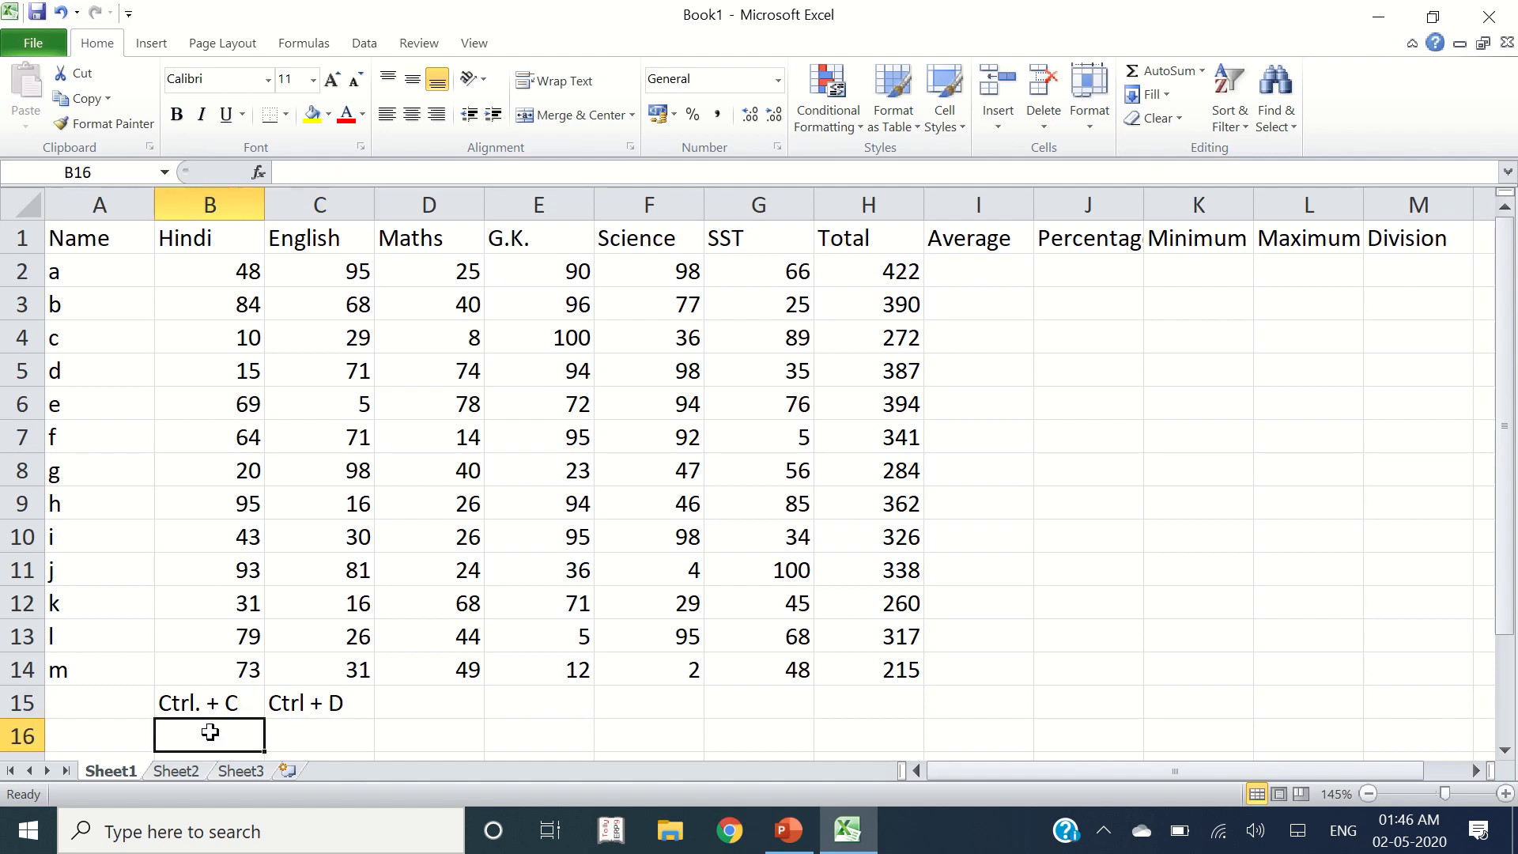
{"action": "type", "text": "C"}
{"action": "key", "text": "BackSpace"}
{"action": "type", "text": "trl. "}
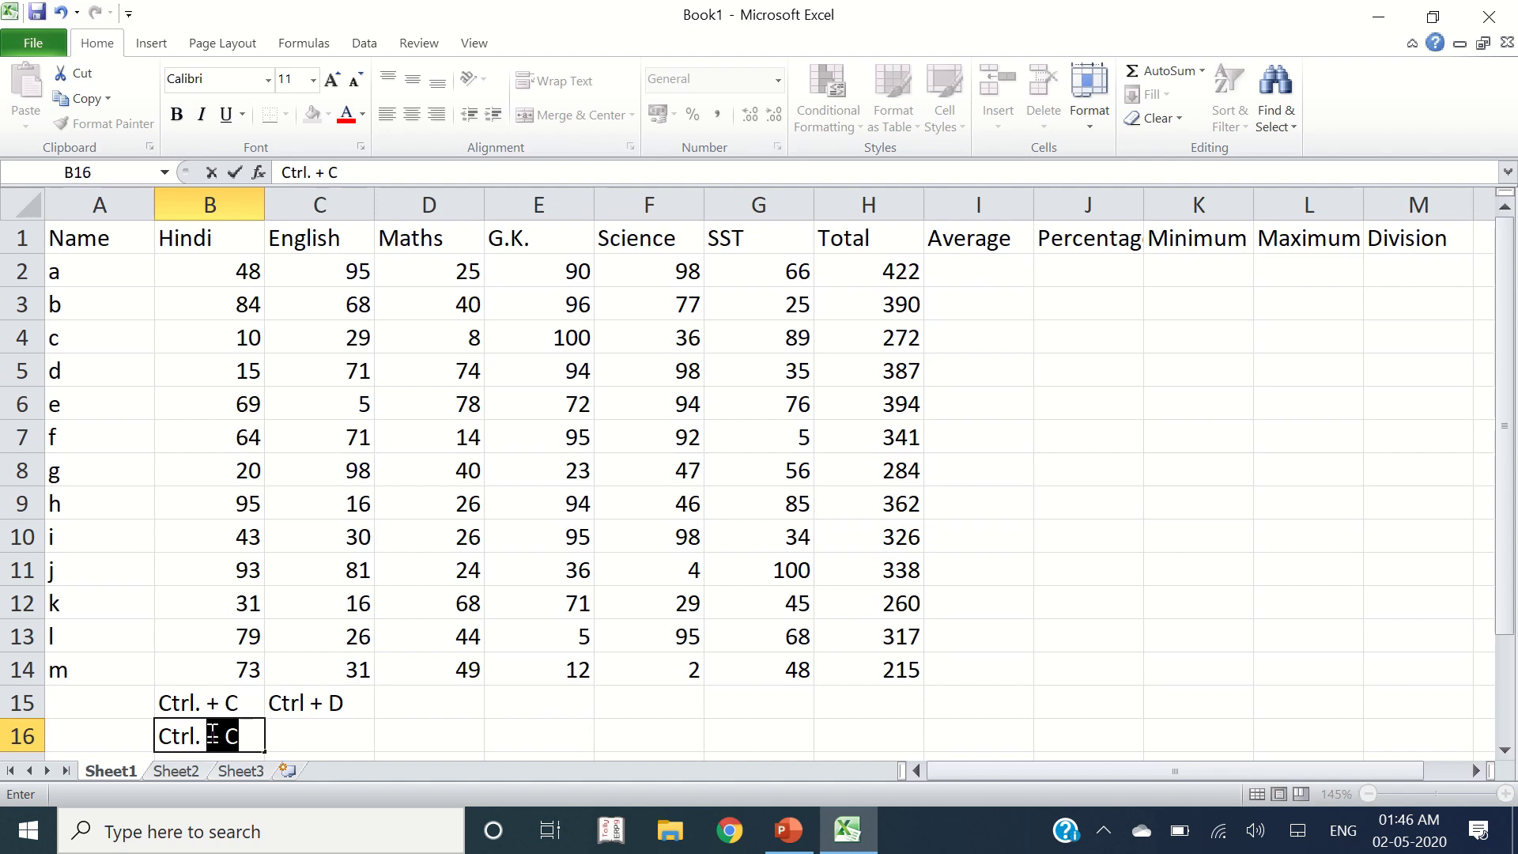
{"action": "type", "text": "+"}
{"action": "key", "text": "BackSpace"}
{"action": "key", "text": "BackSpace"}
{"action": "type", "text": "+ Shift"}
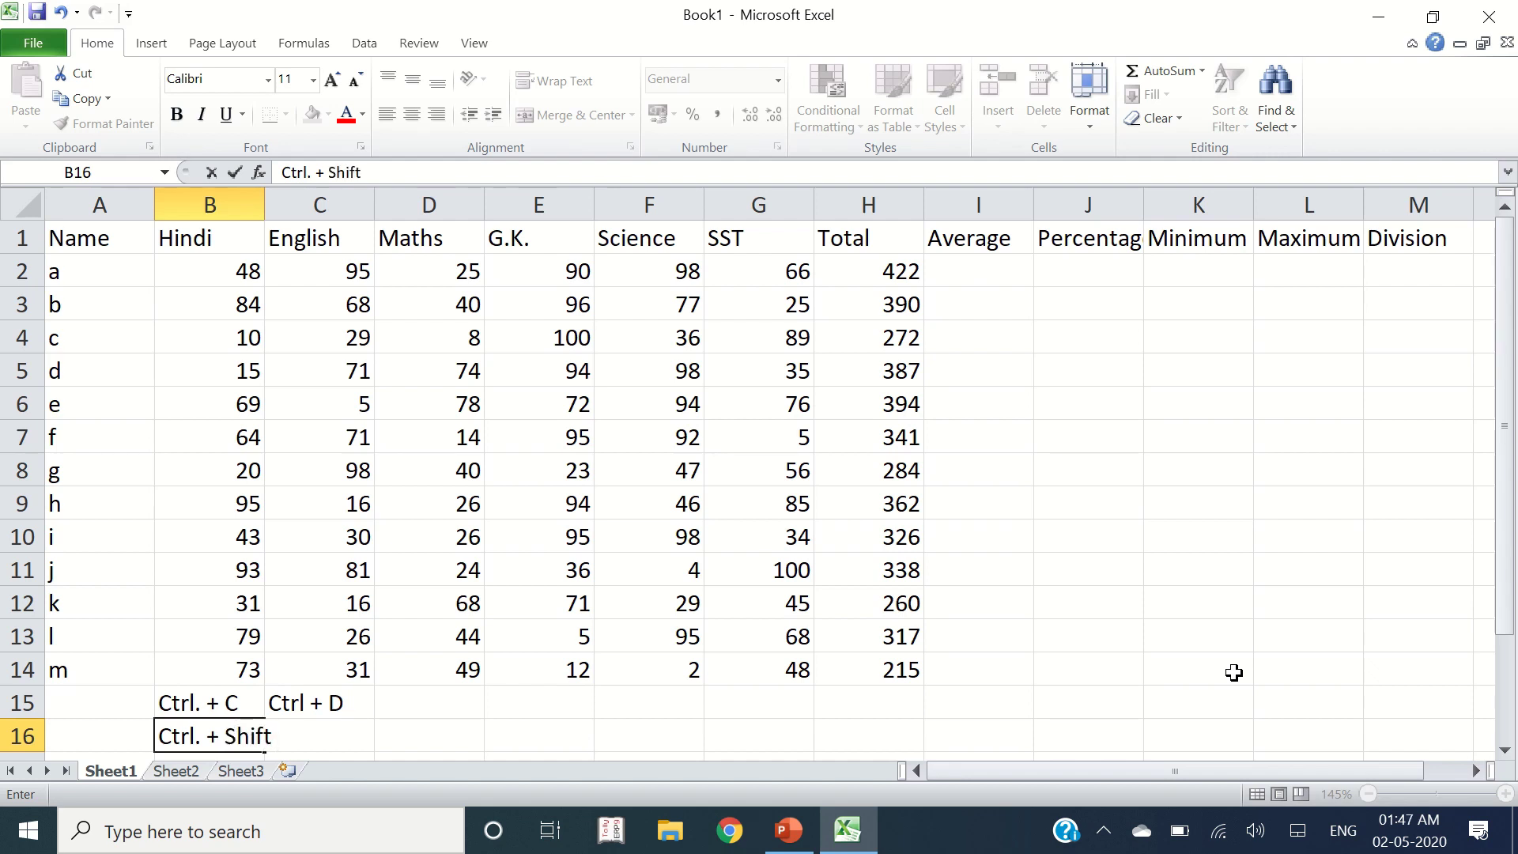
{"action": "key", "text": "BackSpace"}
{"action": "key", "text": "BackSpace"}
{"action": "key", "text": "BackSpace"}
{"action": "key", "text": "BackSpace"}
{"action": "key", "text": "BackSpace"}
{"action": "key", "text": "BackSpace"}
{"action": "type", "text": "Alt + V"}
{"action": "key", "text": "Return"}
{"action": "key", "text": "Up"}
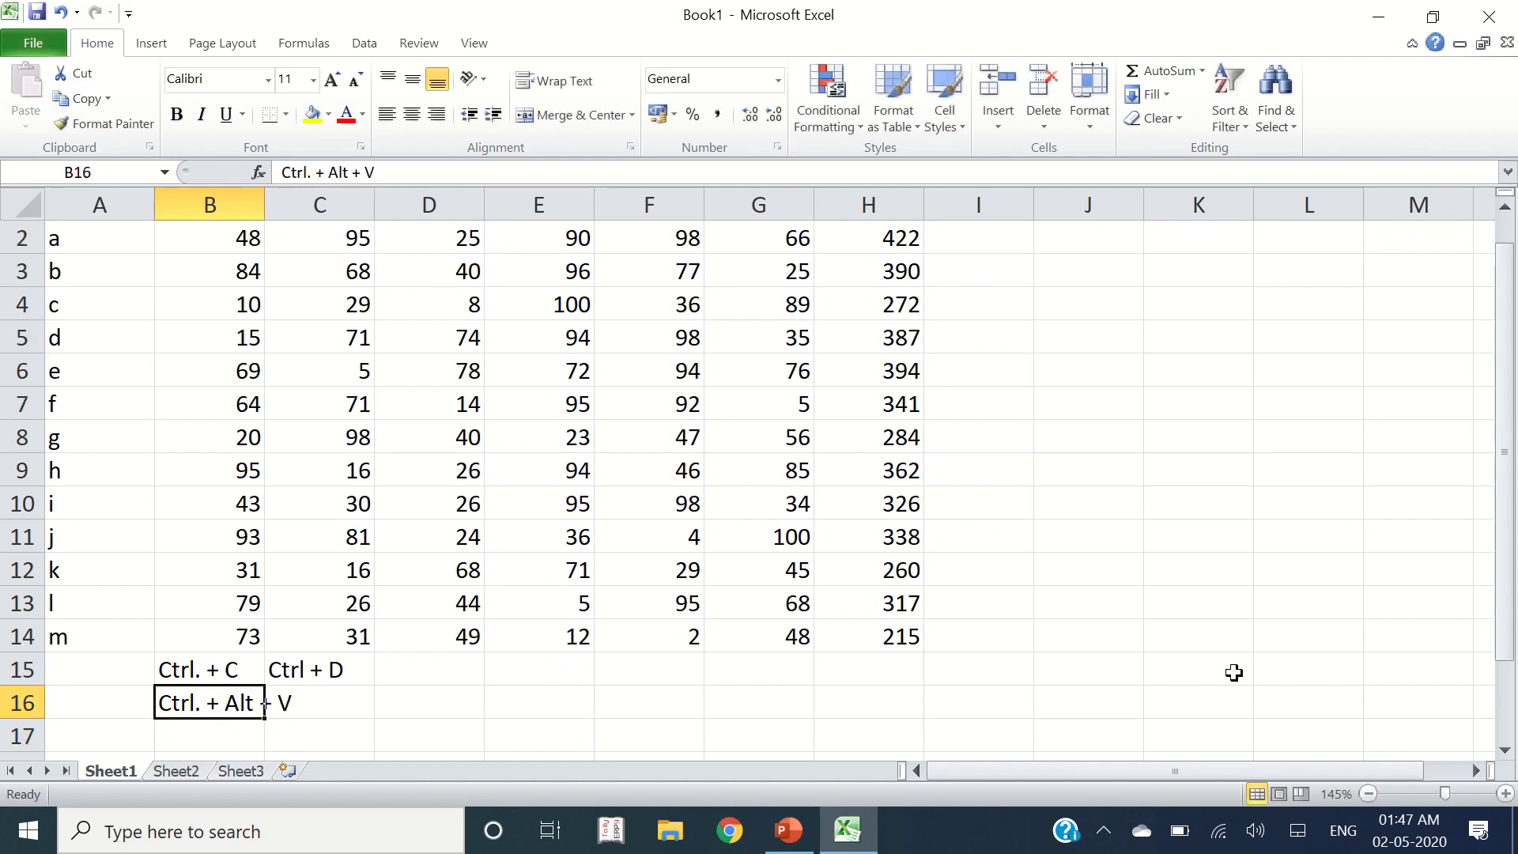
{"action": "left_click", "coordinate": [207, 670]}
{"action": "left_click", "coordinate": [208, 699]}
{"action": "left_click", "coordinate": [324, 667]}
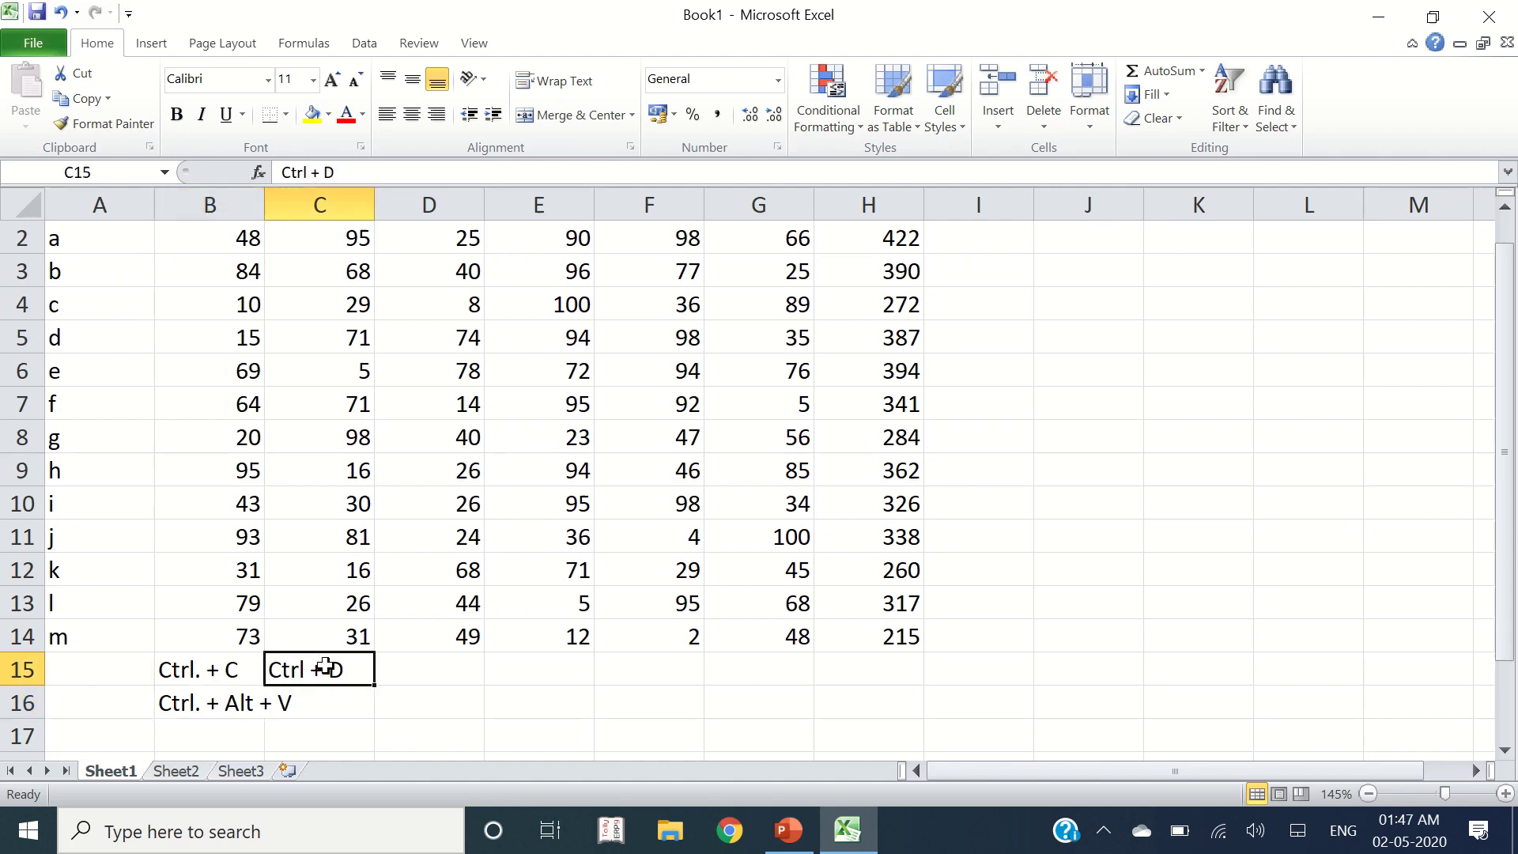
Step: Calculate student a's average in I2 with =AVERAGE(B2:G2) and fill the formula down to I14
{"action": "scroll", "coordinate": [959, 367], "scroll_direction": "up", "scroll_amount": 1}
{"action": "left_click", "coordinate": [976, 272]}
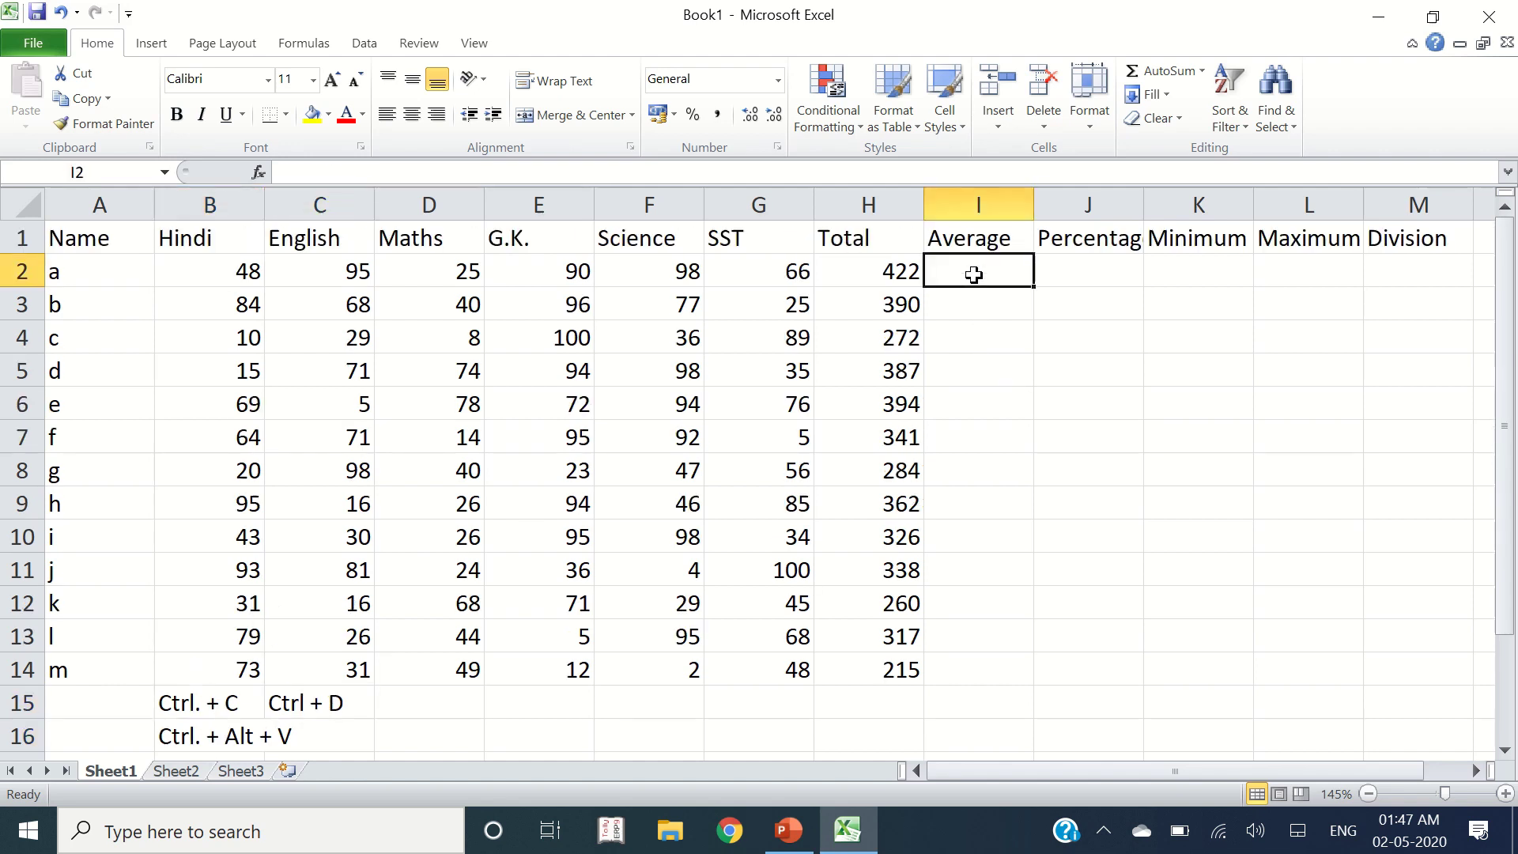
{"action": "type", "text": "="}
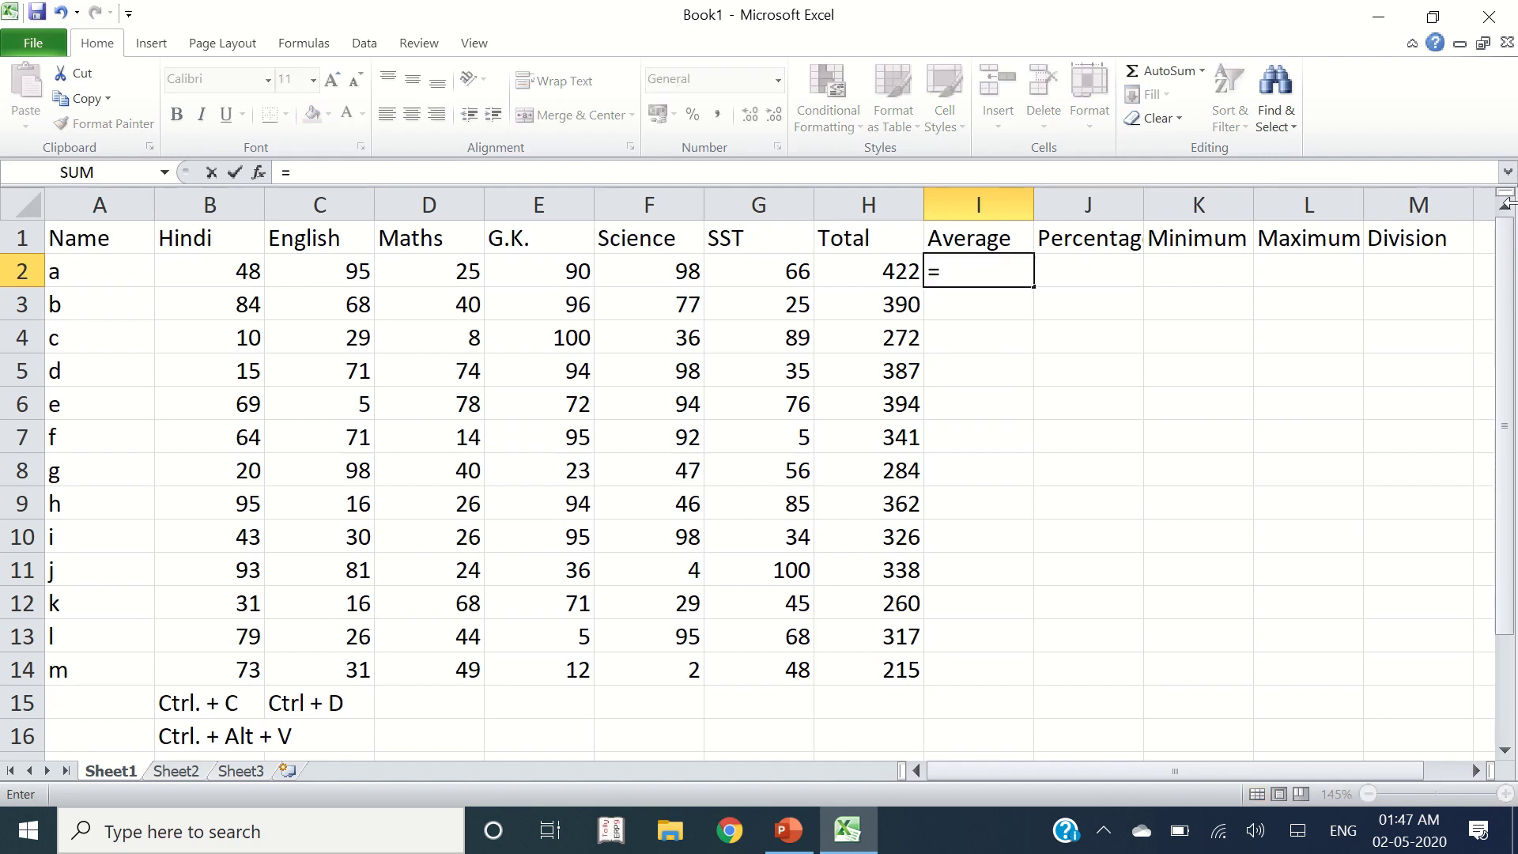
{"action": "type", "text": "aver"}
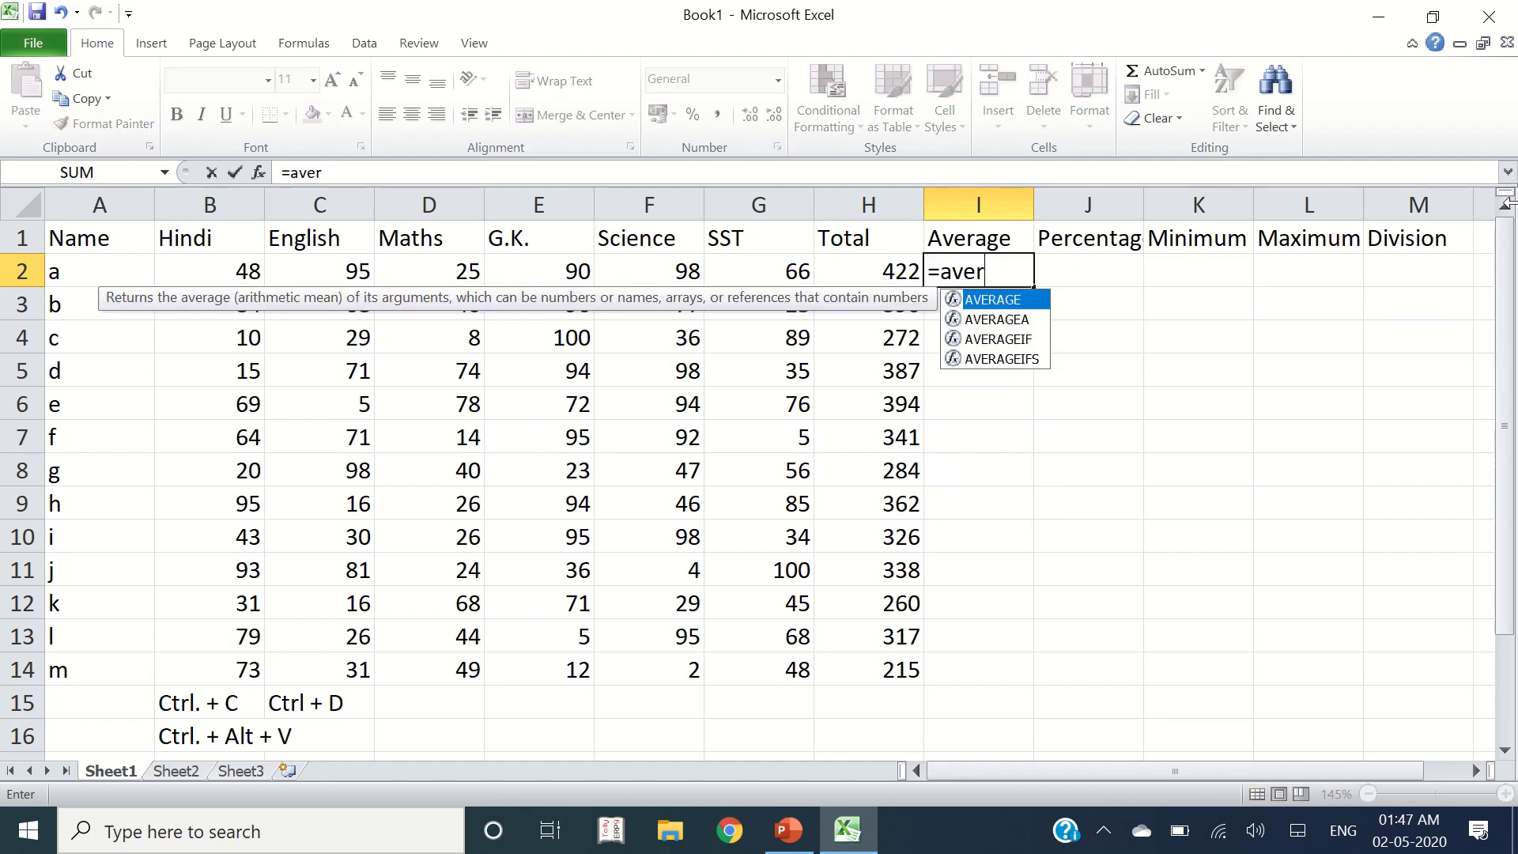
{"action": "key", "text": "Tab"}
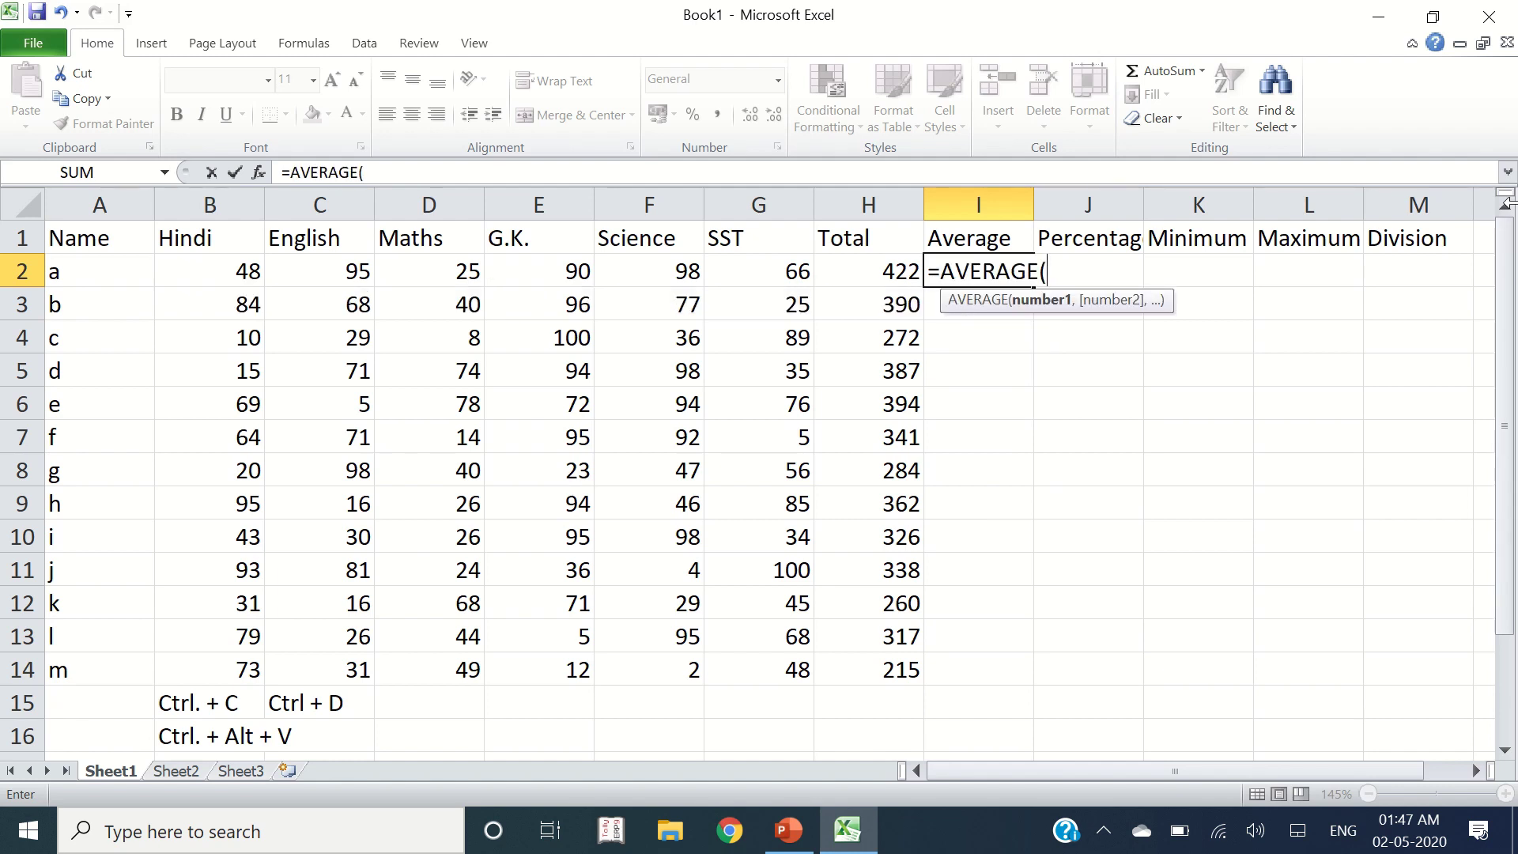
{"action": "left_click", "coordinate": [215, 273]}
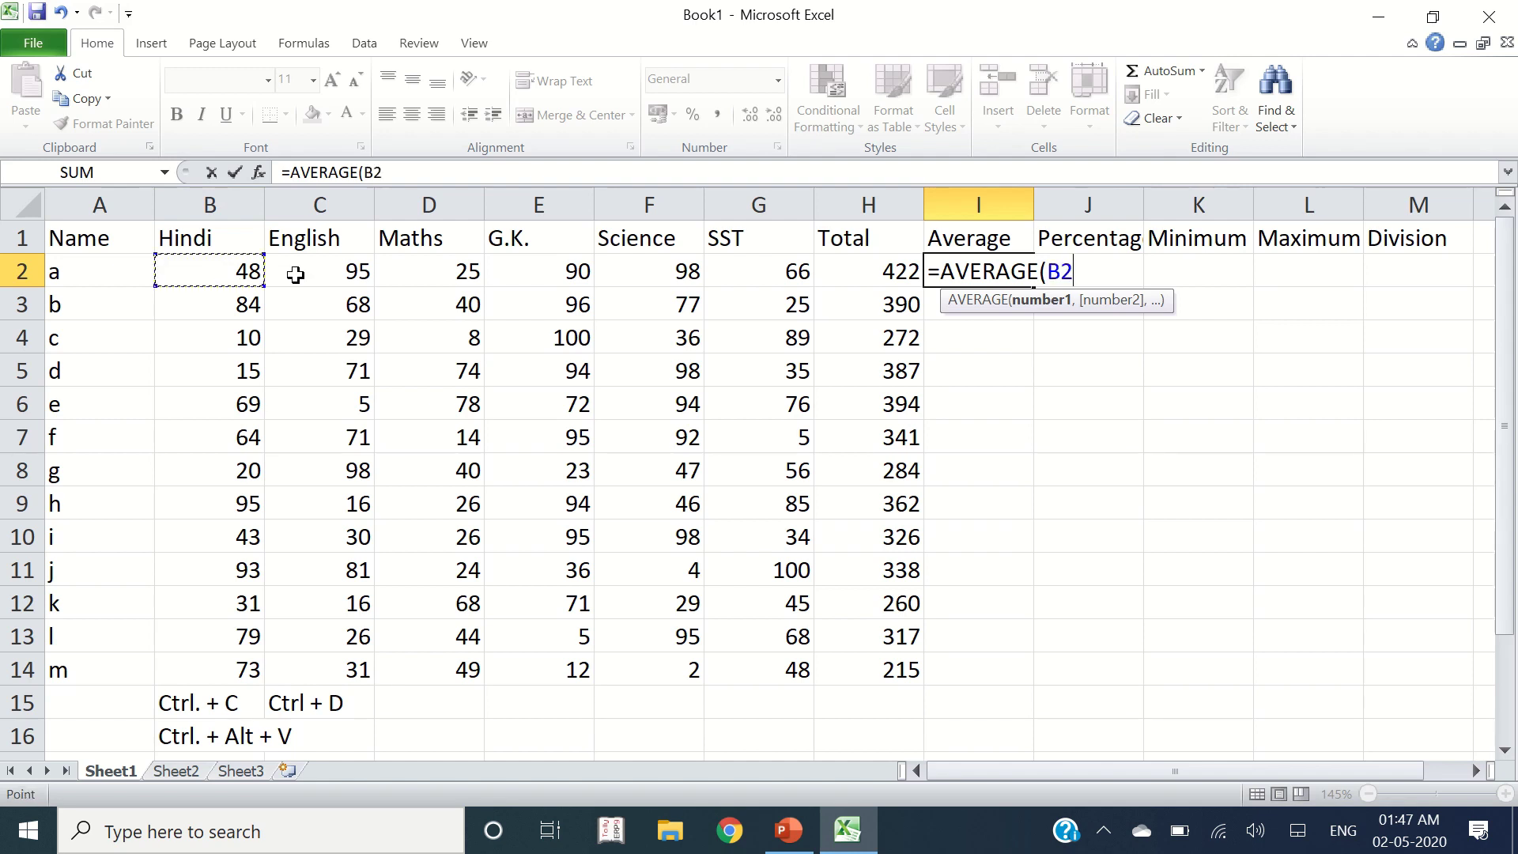
{"action": "left_click_drag", "start_coordinate": [295, 275], "coordinate": [773, 273]}
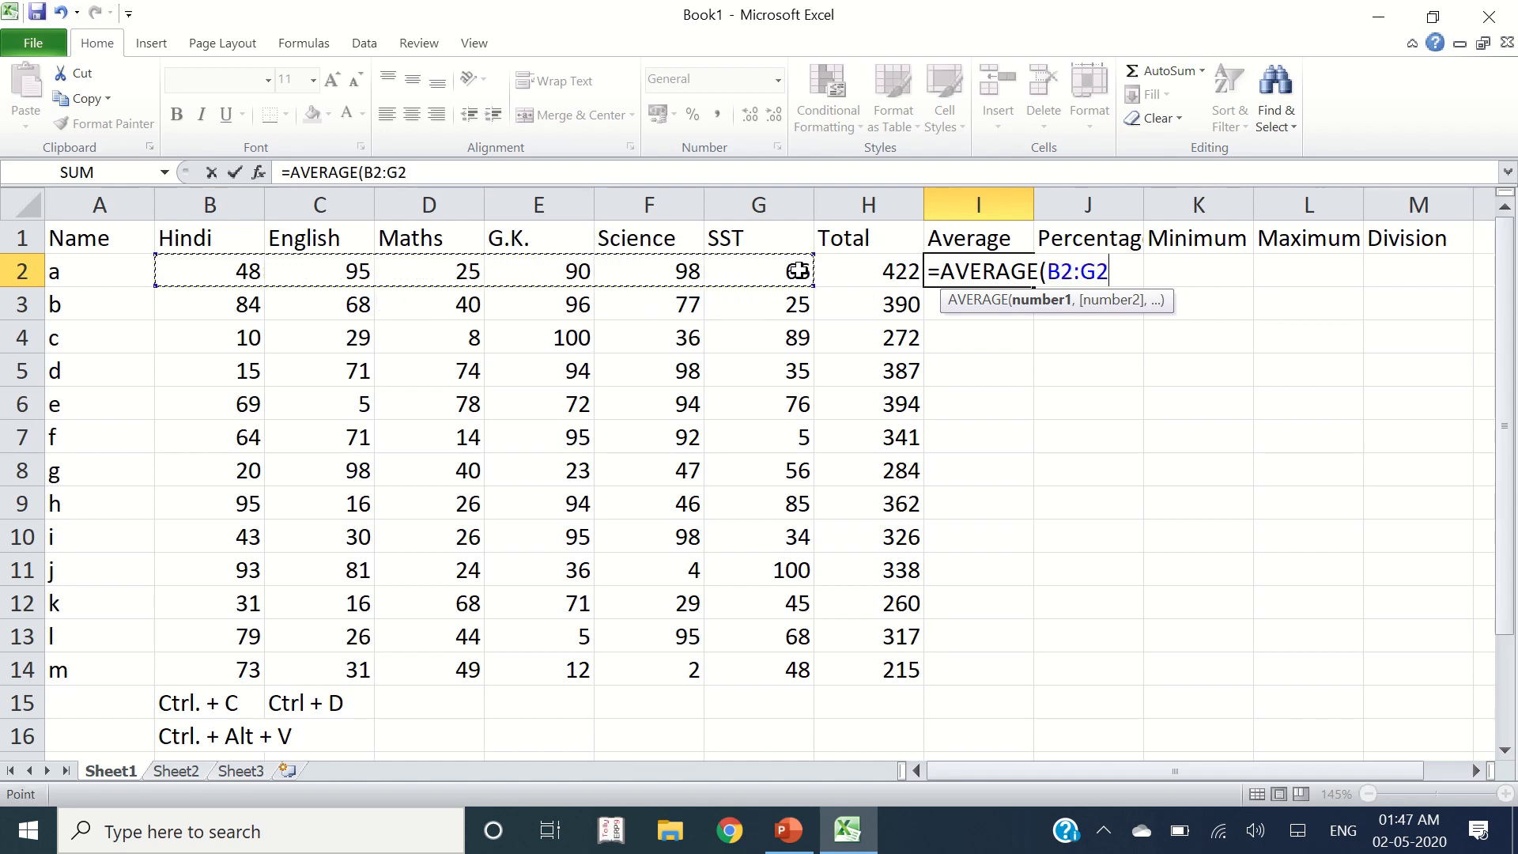
{"action": "key", "text": "Return"}
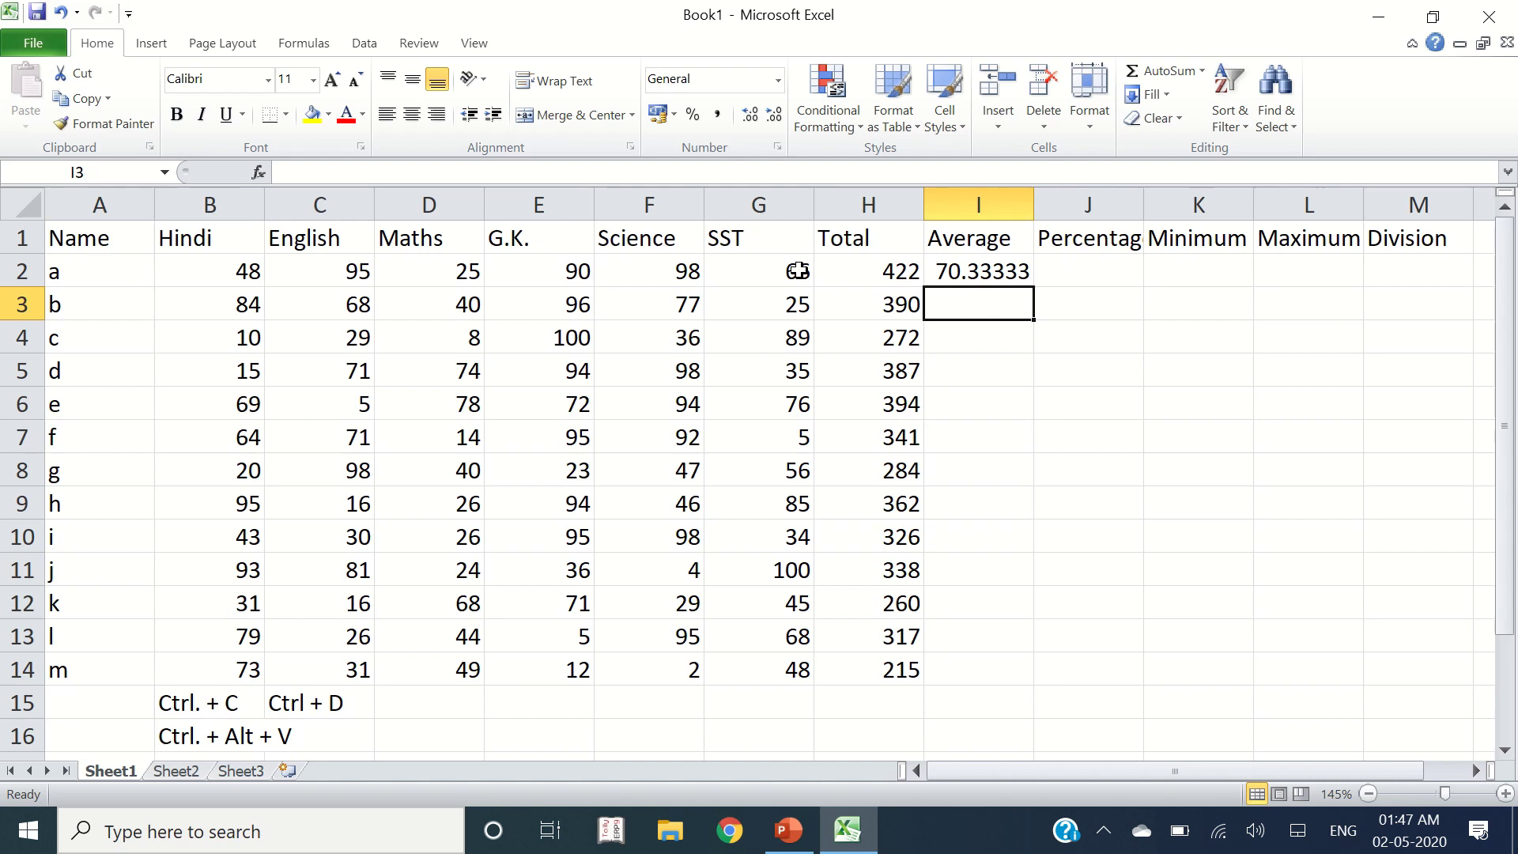
{"action": "left_click", "coordinate": [1005, 271]}
{"action": "left_click_drag", "start_coordinate": [1032, 286], "coordinate": [1027, 673]}
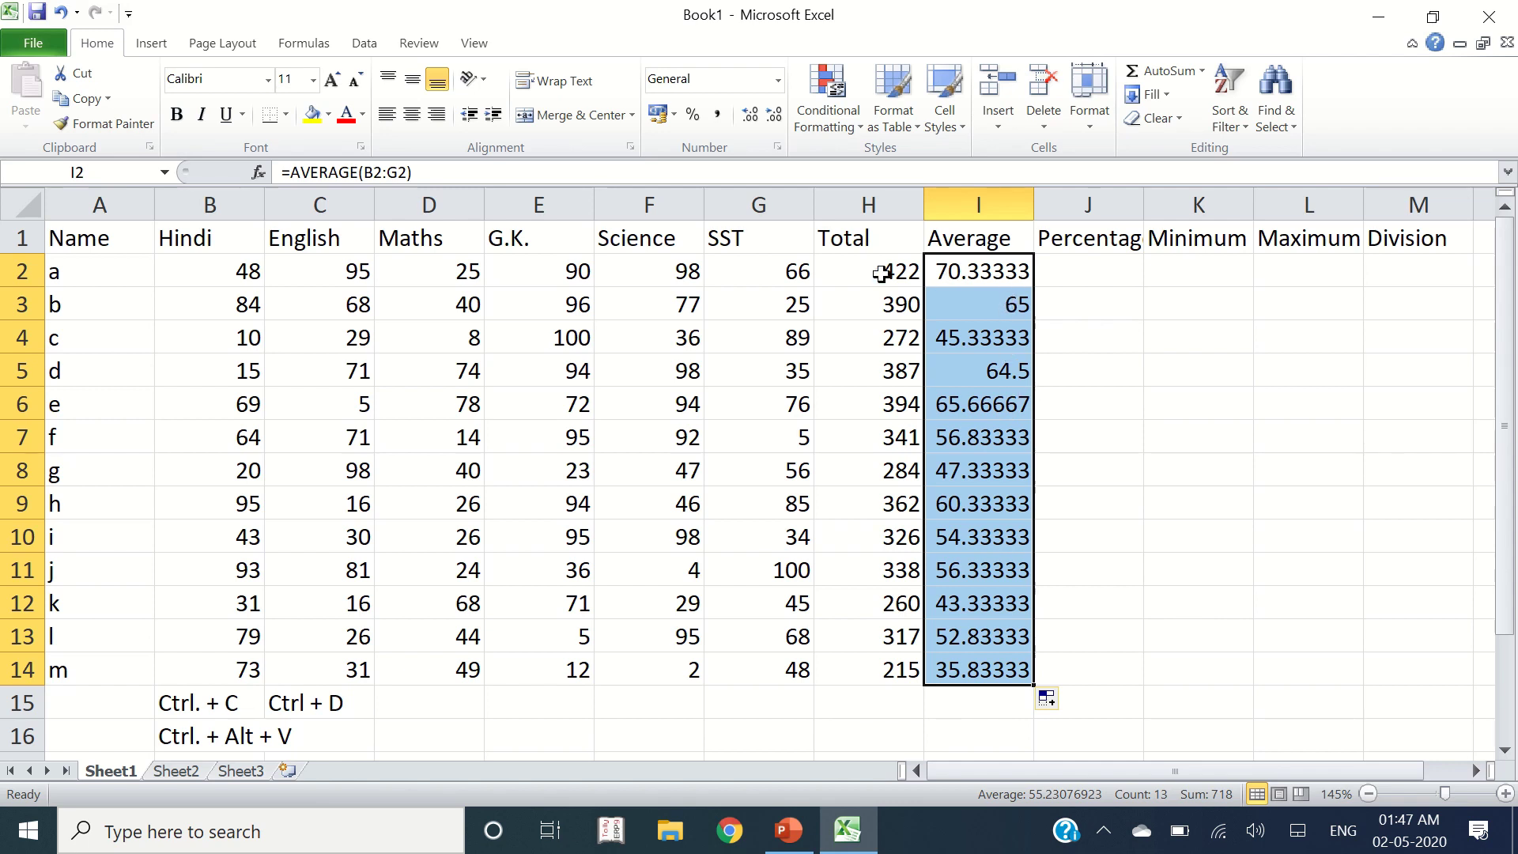
Step: Try showing more decimal places for the averages in I2:I14
{"action": "left_click", "coordinate": [751, 111]}
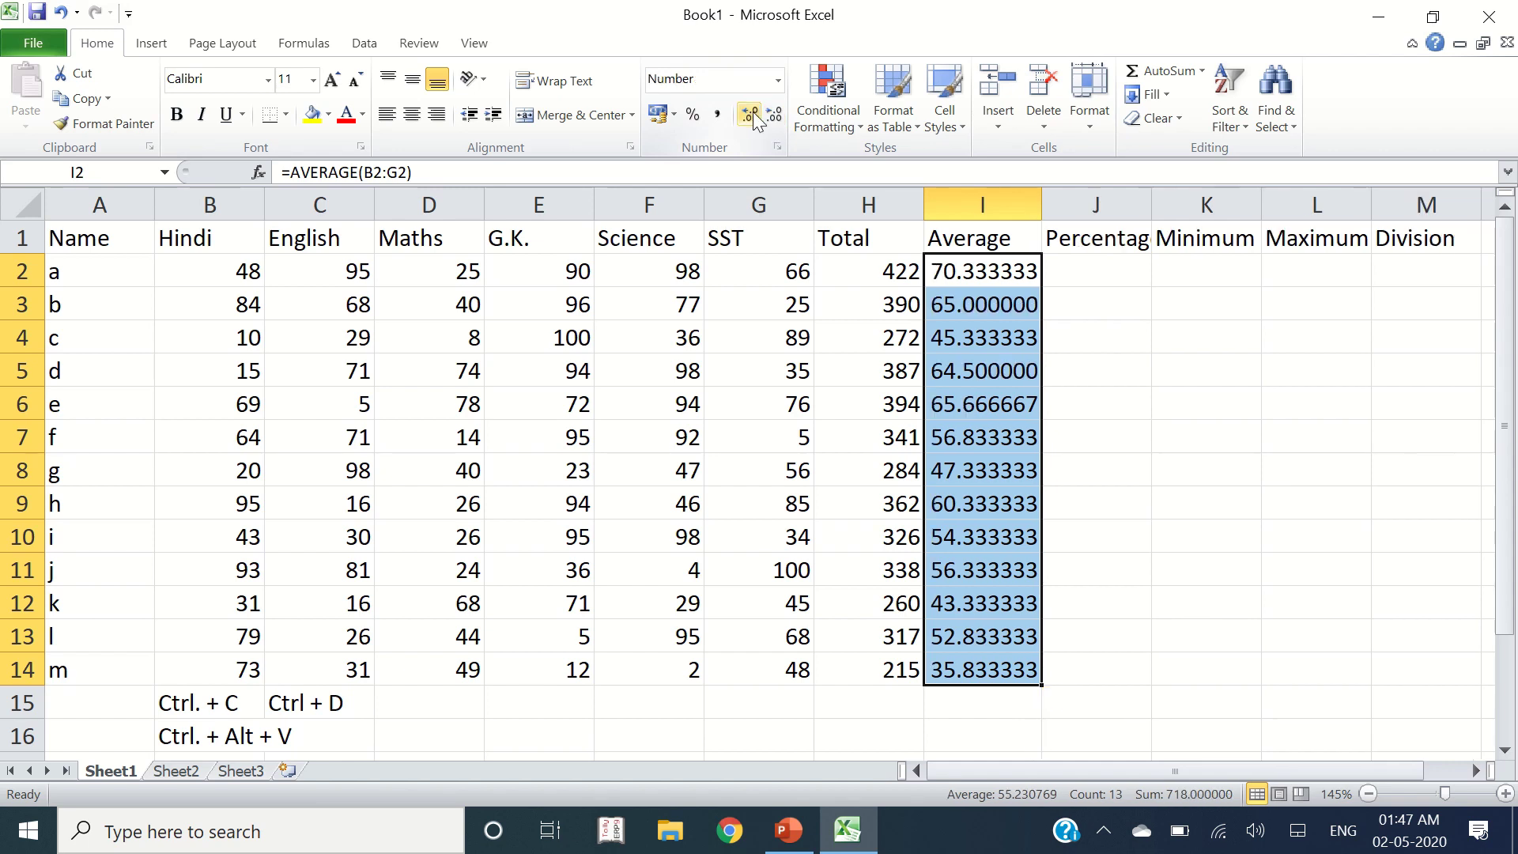
{"action": "left_click", "coordinate": [753, 112]}
{"action": "left_click", "coordinate": [752, 111]}
{"action": "left_click", "coordinate": [753, 111]}
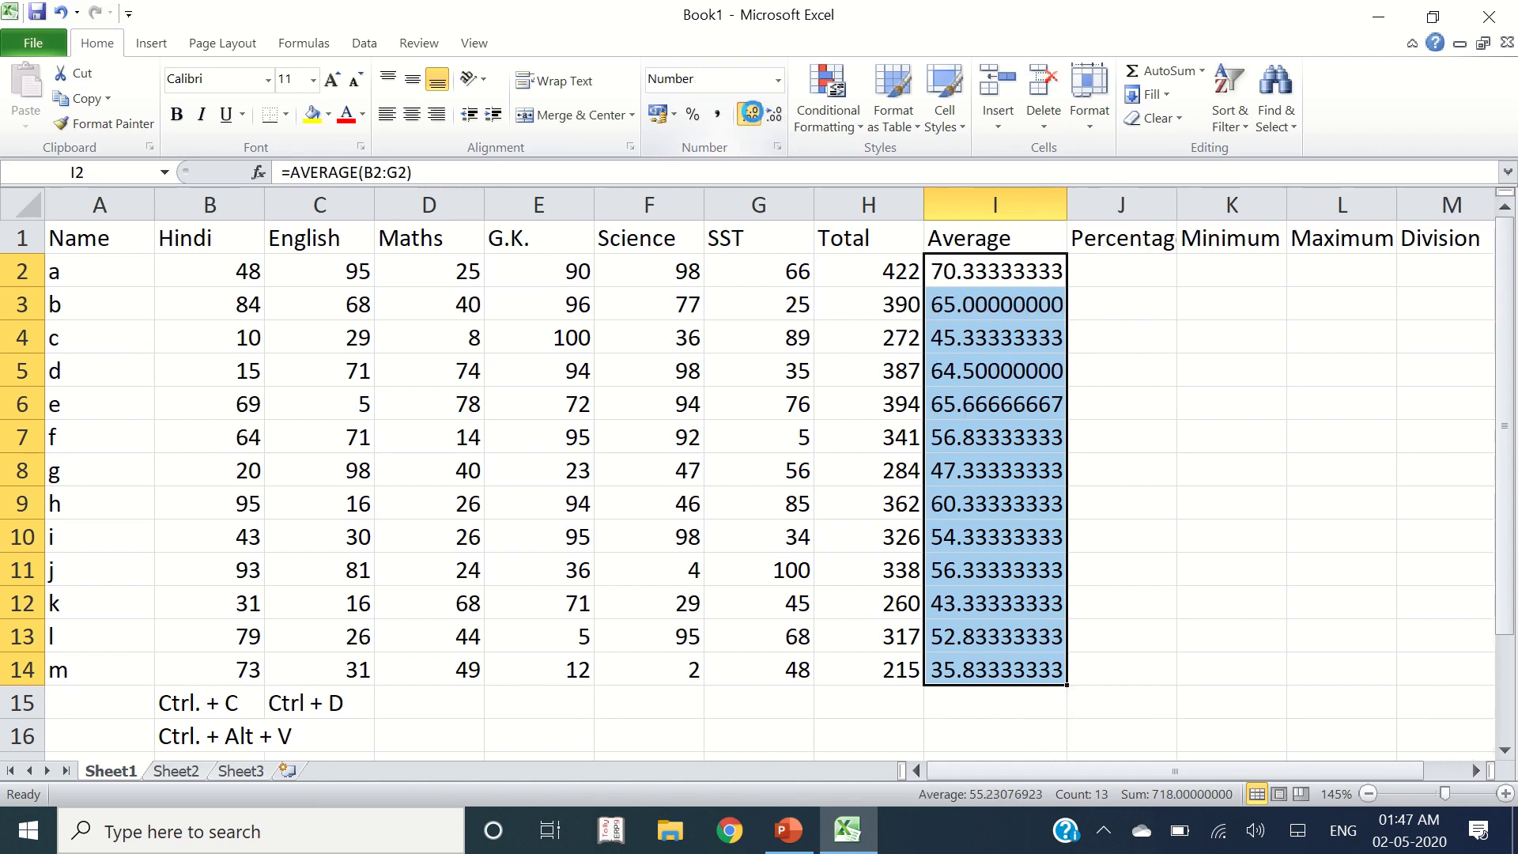
{"action": "left_click", "coordinate": [753, 111]}
Step: Reduce the averages in I2:I14 to two decimal places and narrow the Average column
{"action": "left_click", "coordinate": [775, 118]}
{"action": "left_click", "coordinate": [775, 119]}
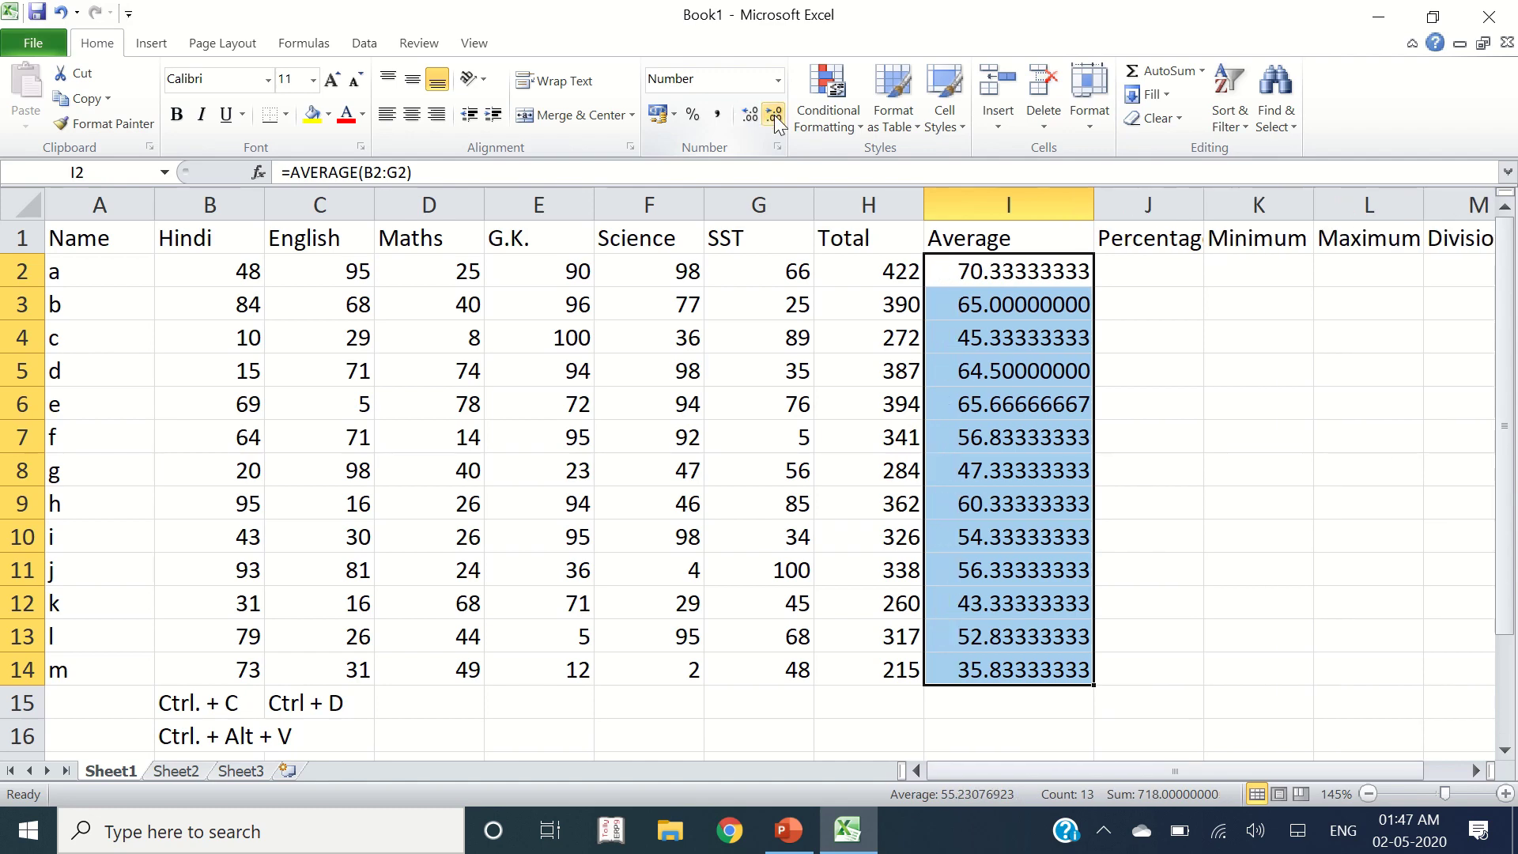
{"action": "left_click", "coordinate": [774, 118]}
{"action": "left_click", "coordinate": [774, 118]}
{"action": "left_click", "coordinate": [775, 118]}
{"action": "left_click", "coordinate": [775, 118]}
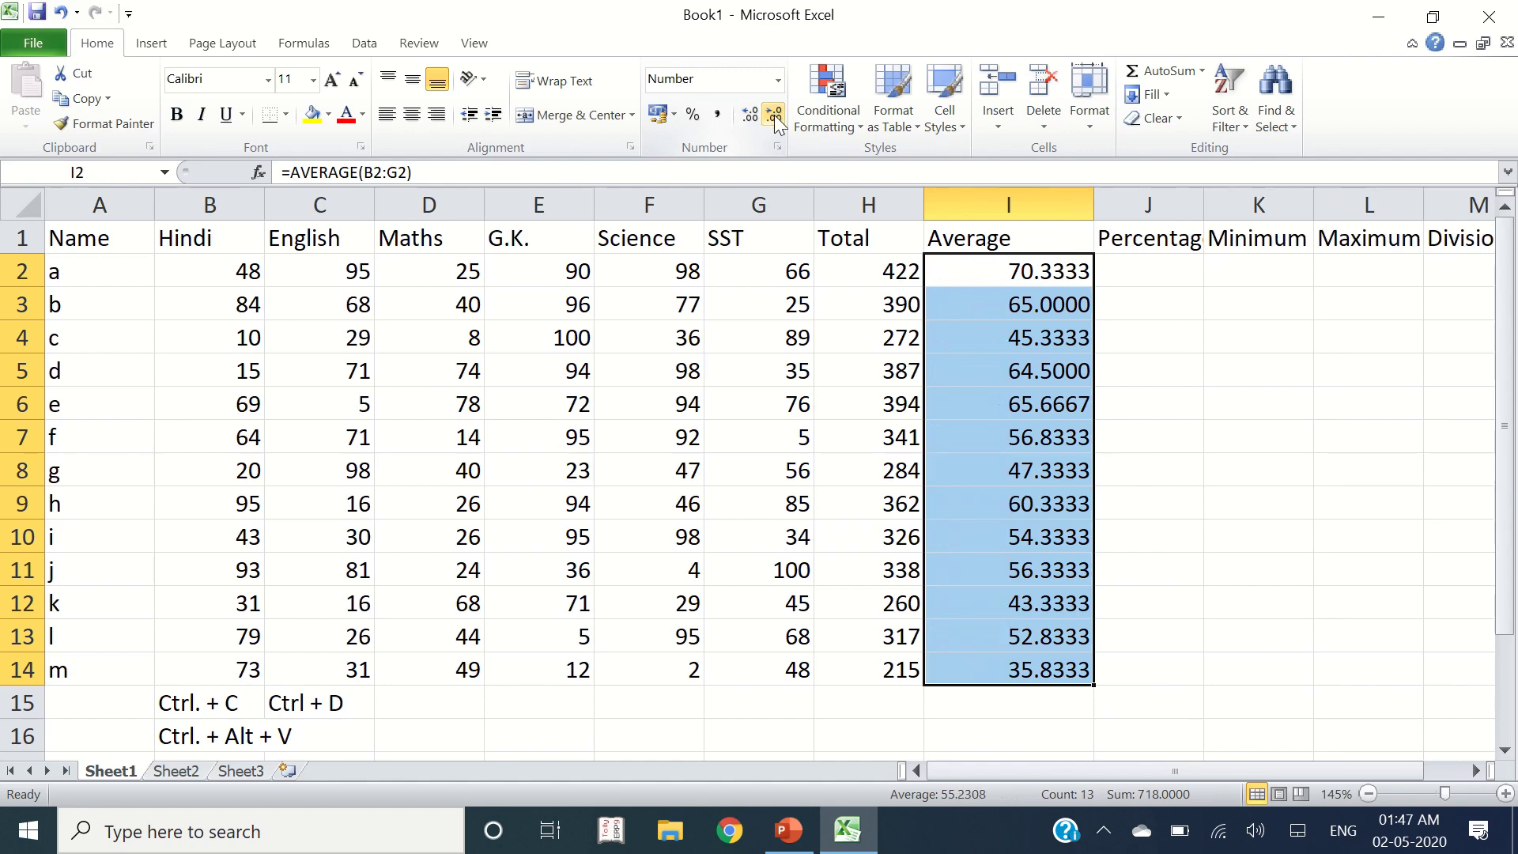
{"action": "left_click", "coordinate": [775, 119]}
{"action": "left_click", "coordinate": [775, 118]}
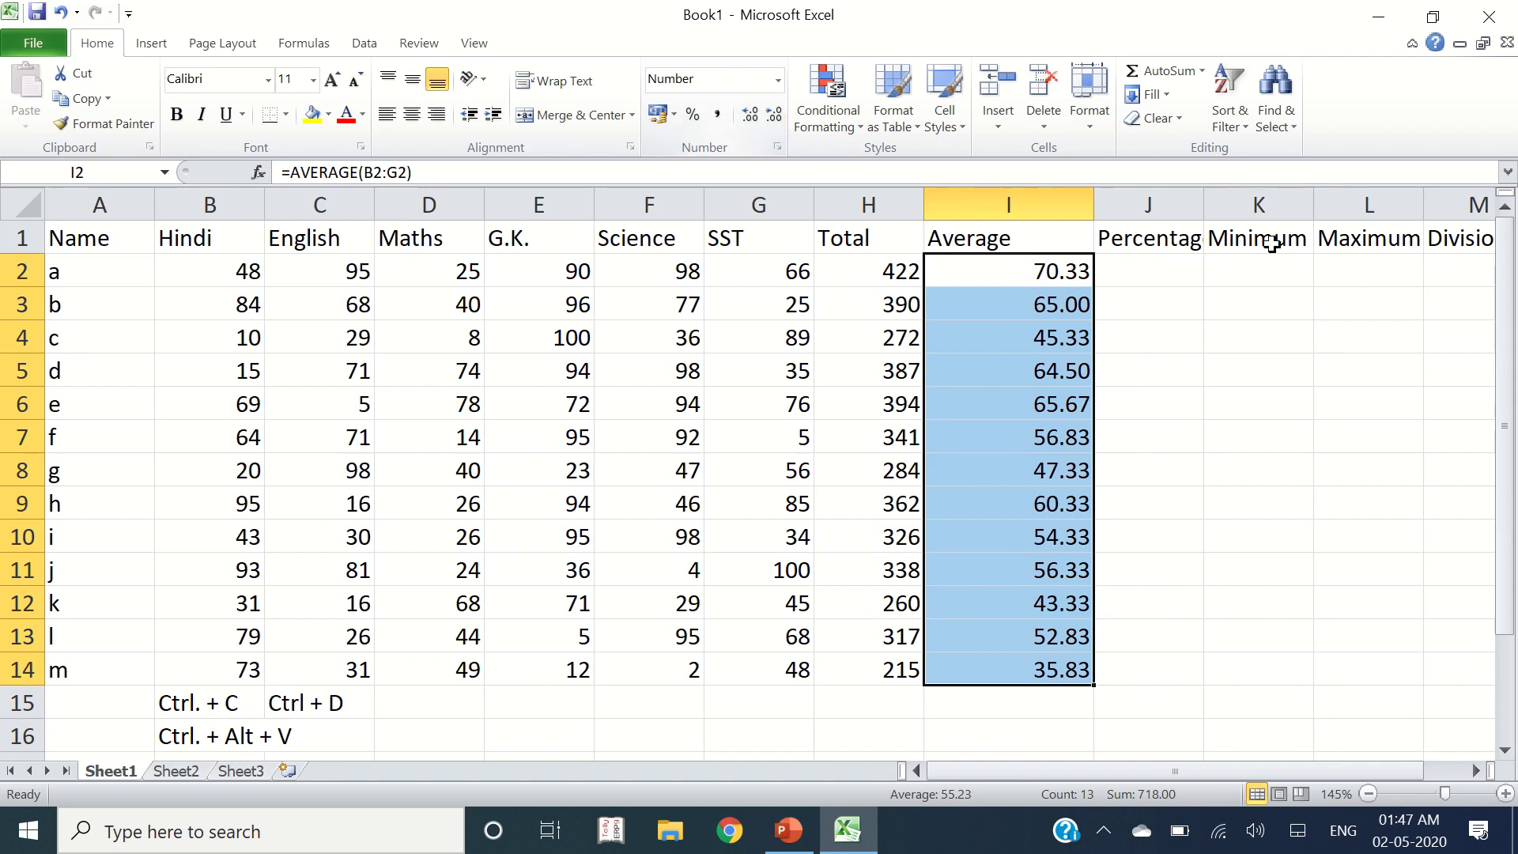
{"action": "left_click_drag", "start_coordinate": [1094, 205], "coordinate": [1046, 206]}
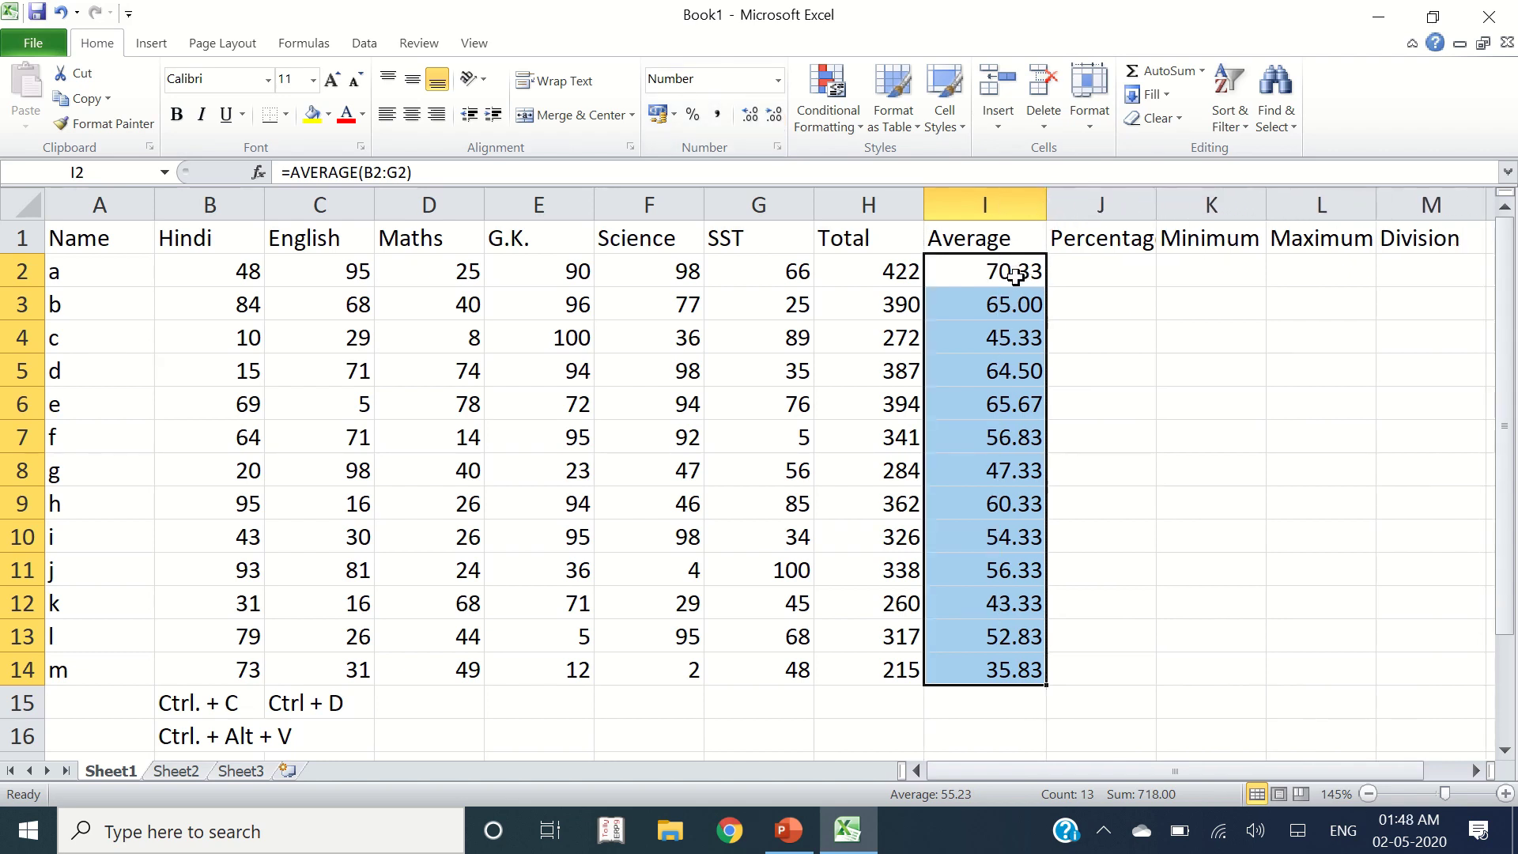
Step: Calculate student a's percentage in J2 with =H2/600*100
{"action": "left_click", "coordinate": [1101, 271]}
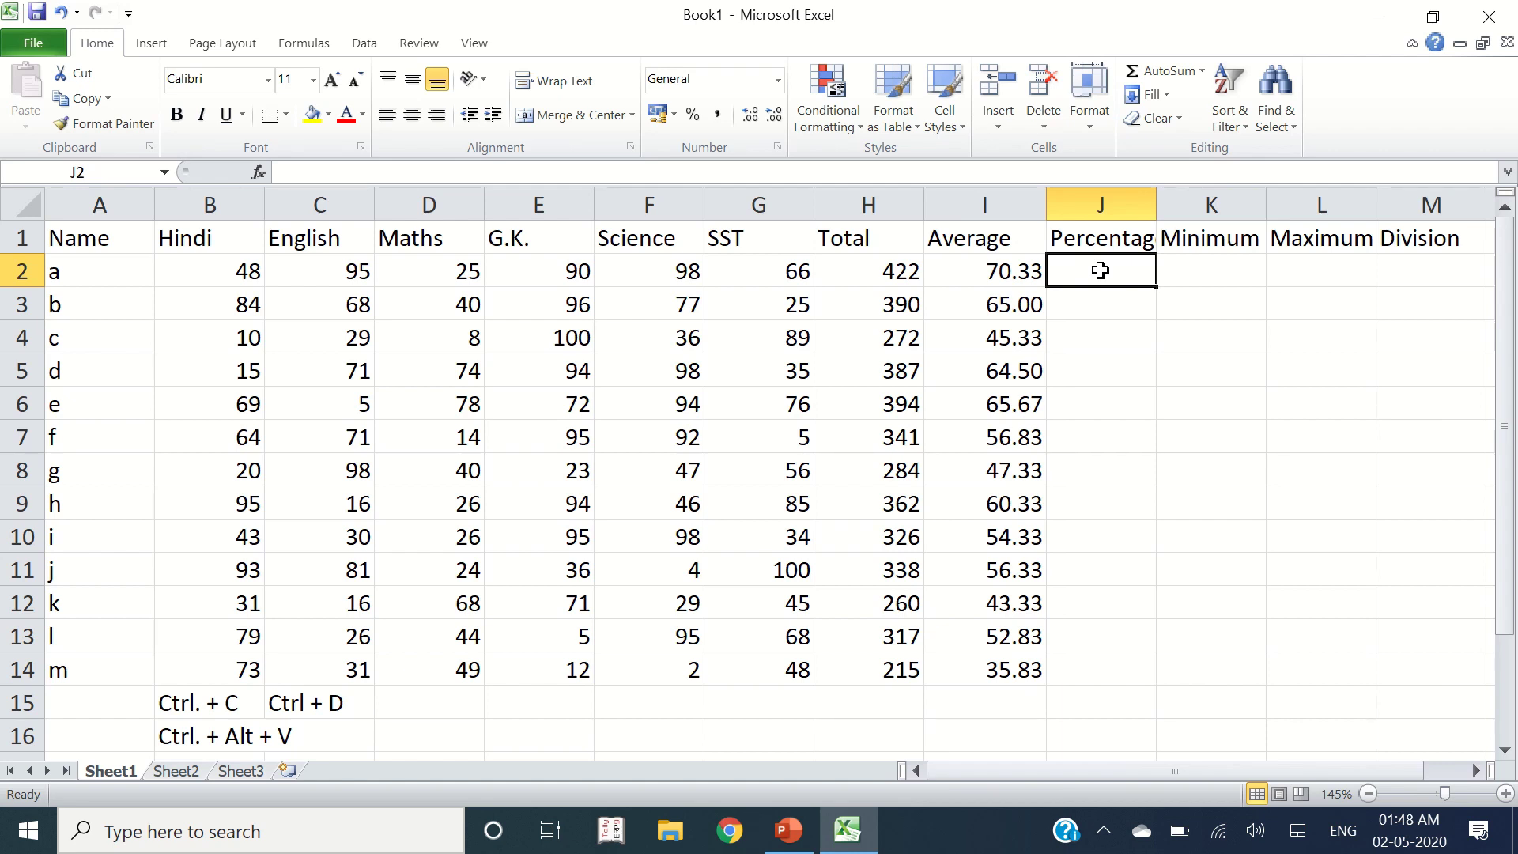
{"action": "type", "text": "="}
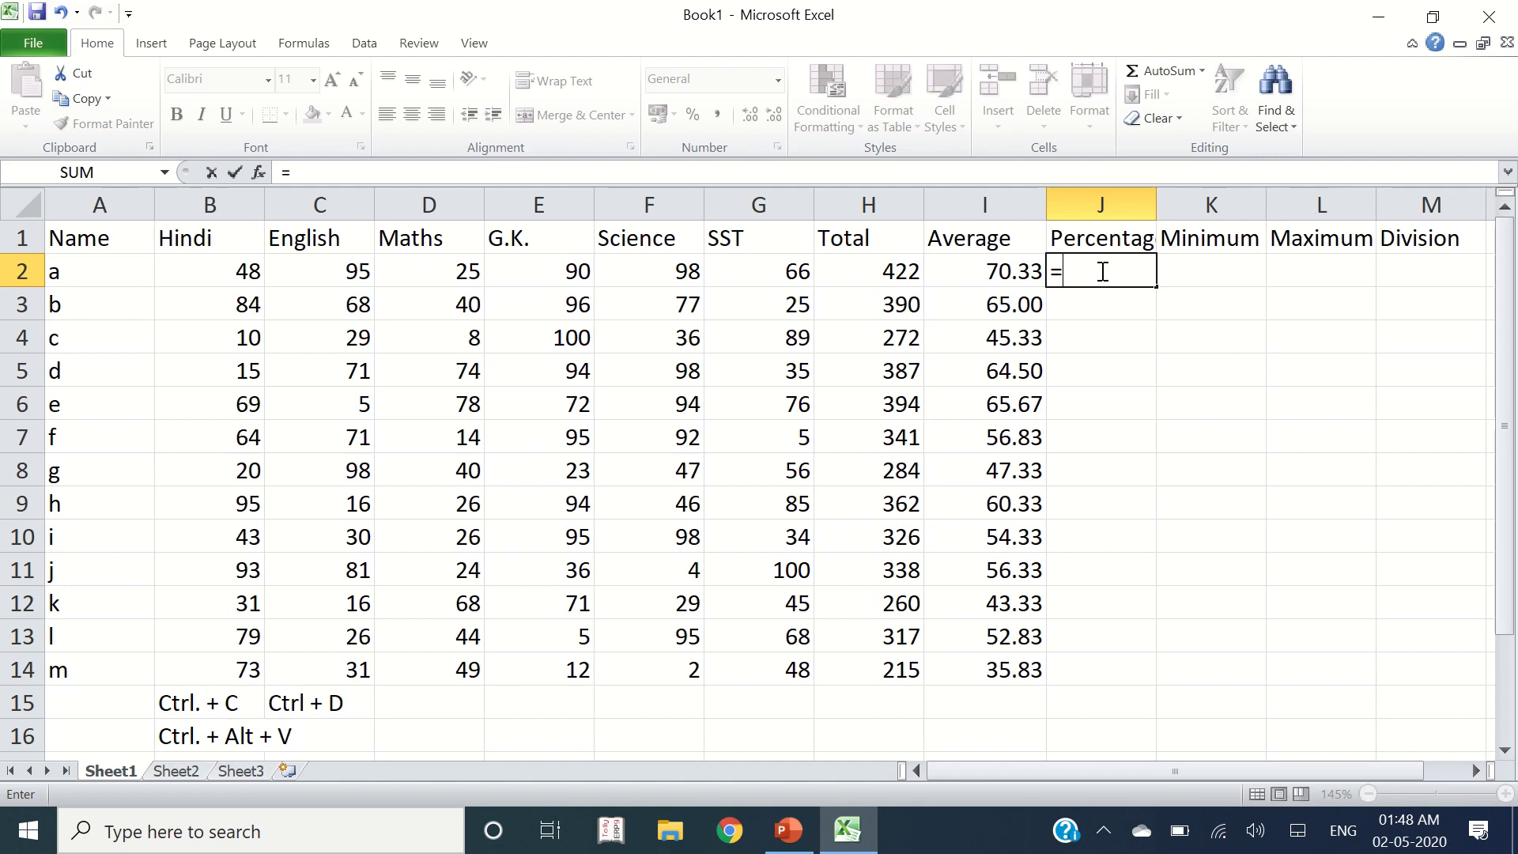
{"action": "left_click", "coordinate": [865, 272]}
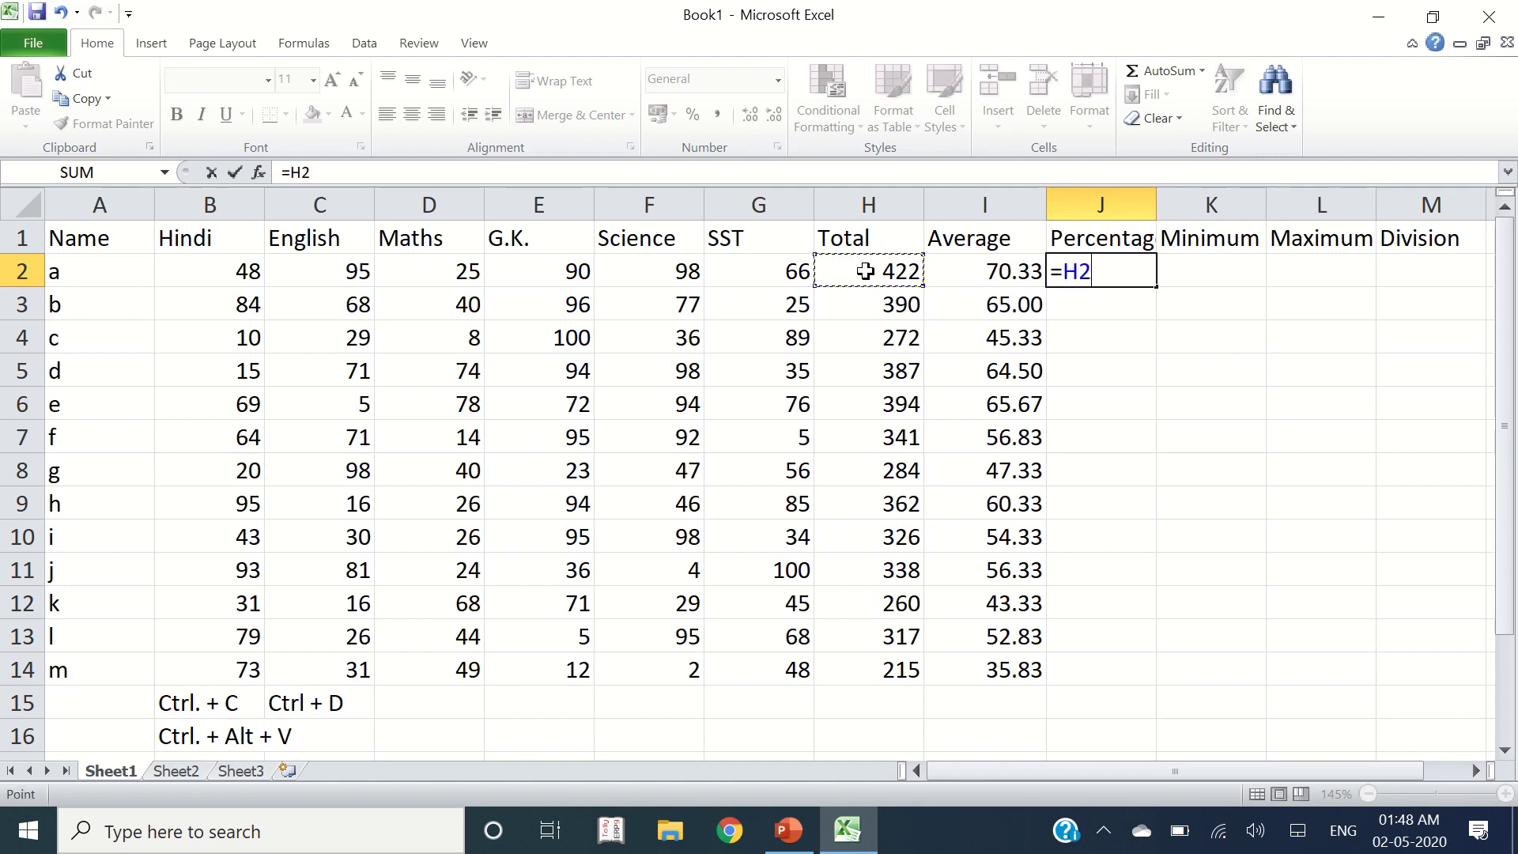
{"action": "type", "text": "/8"}
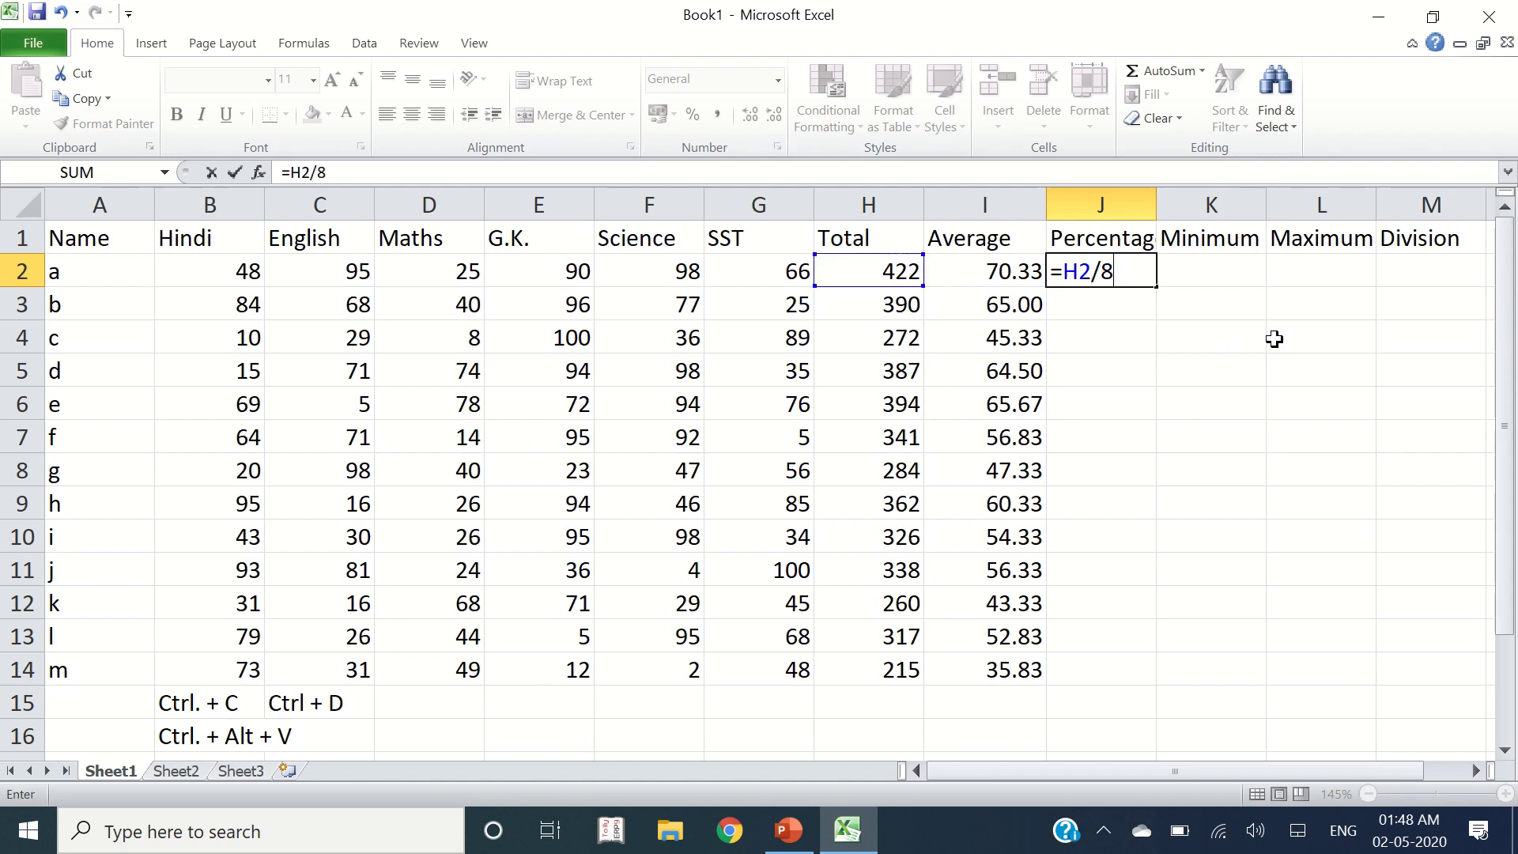
{"action": "key", "text": "BackSpace"}
{"action": "type", "text": "600*100"}
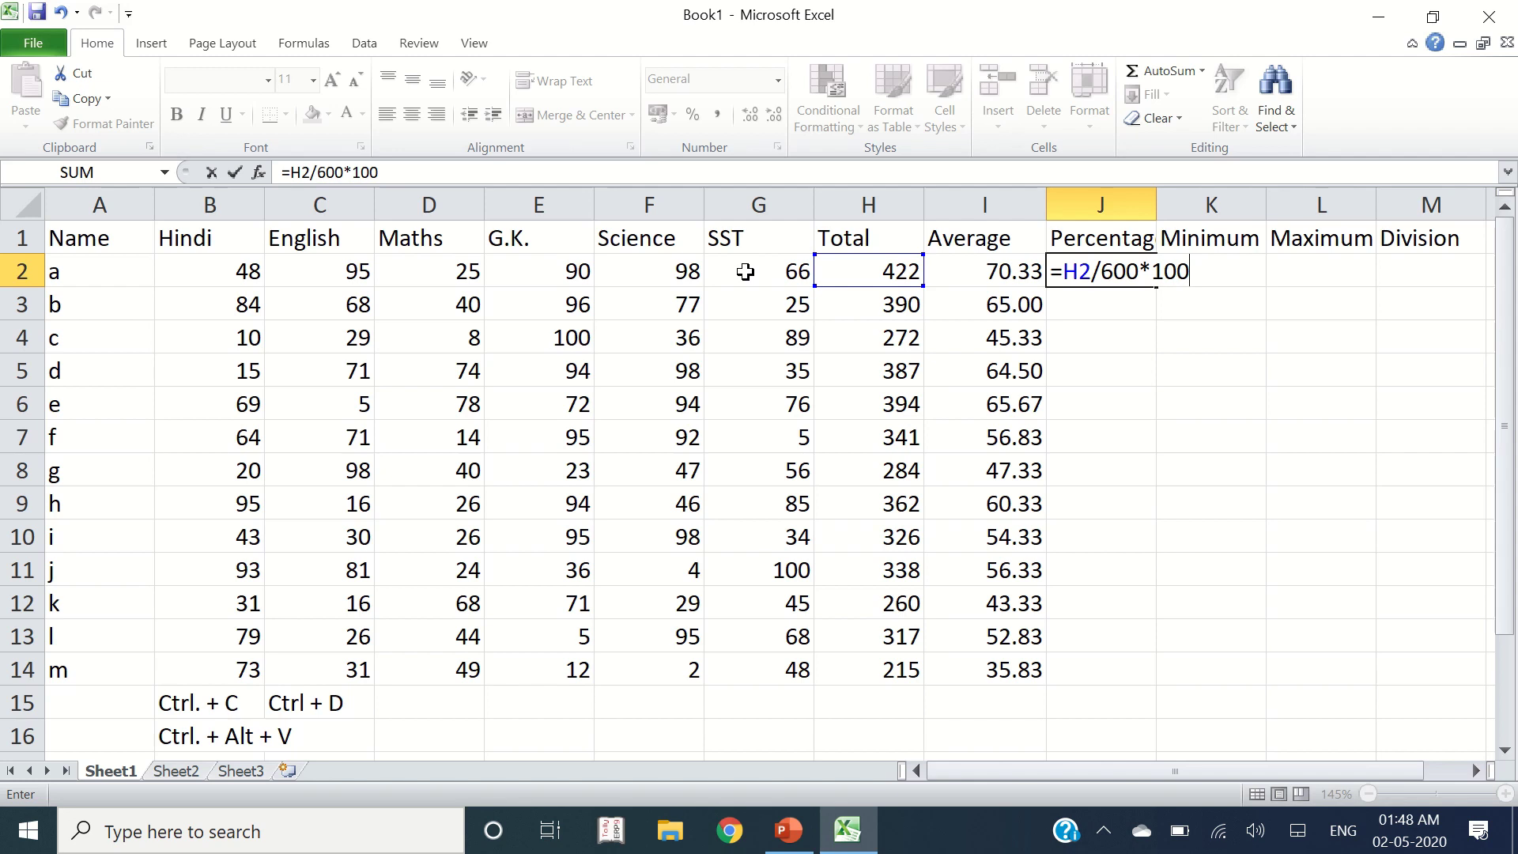
{"action": "key", "text": "Return"}
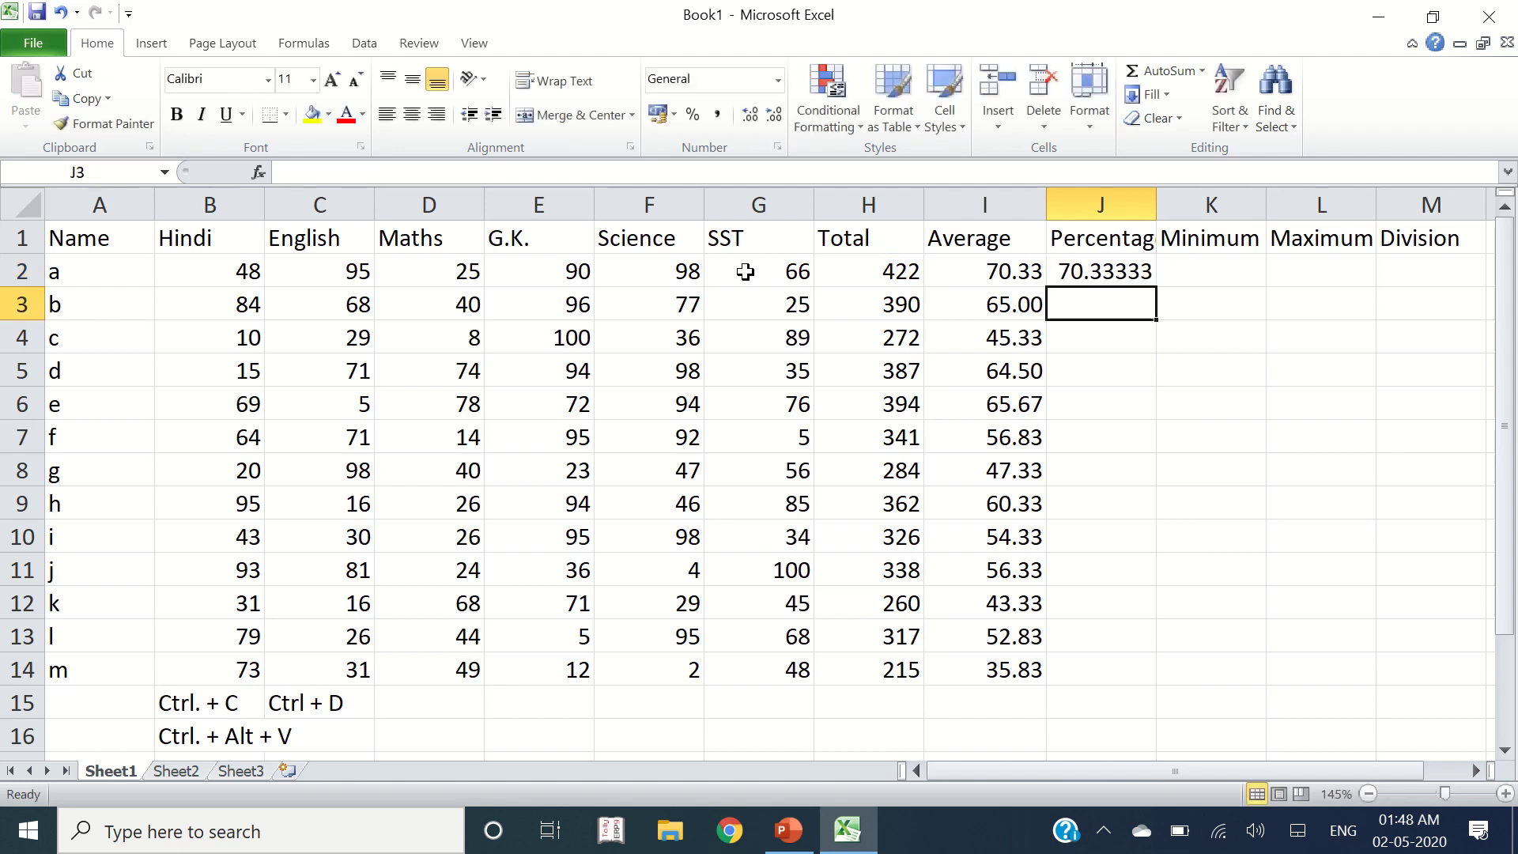
Step: Fill the percentage formula from J2 down to J14 for all the students
{"action": "left_click", "coordinate": [1096, 268]}
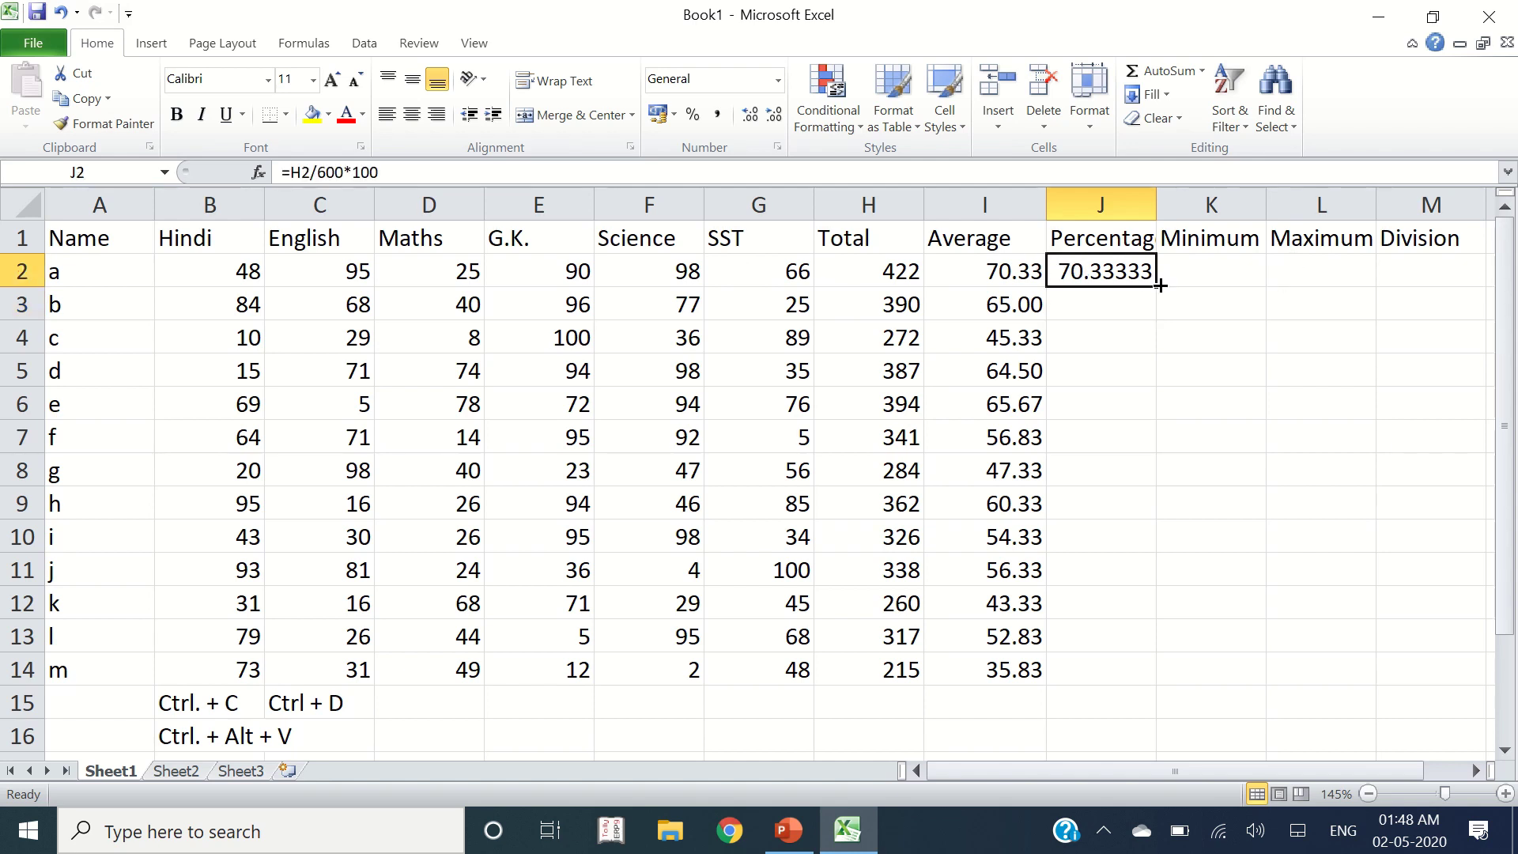
{"action": "key", "text": "shift+Down"}
{"action": "key", "text": "shift+Down"}
{"action": "key", "text": "shift+Down"}
{"action": "key", "text": "shift+Down"}
{"action": "key", "text": "shift+Down"}
{"action": "key", "text": "shift+Down"}
{"action": "key", "text": "shift+Down"}
{"action": "key", "text": "shift+Down"}
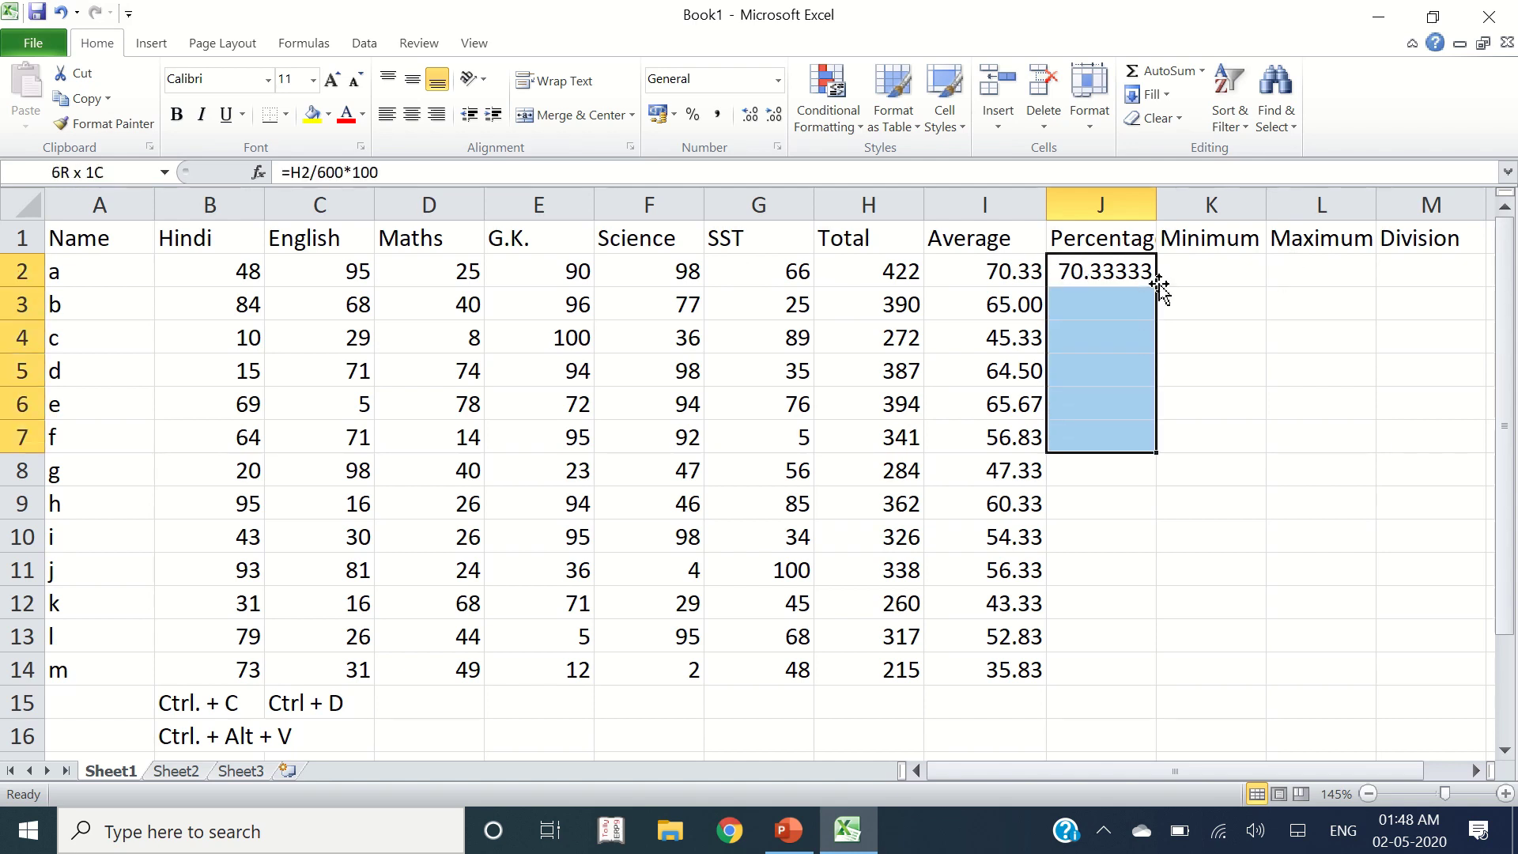
{"action": "key", "text": "shift+Down"}
{"action": "key", "text": "shift+Down"}
{"action": "key", "text": "shift+Down"}
{"action": "key", "text": "shift+Down"}
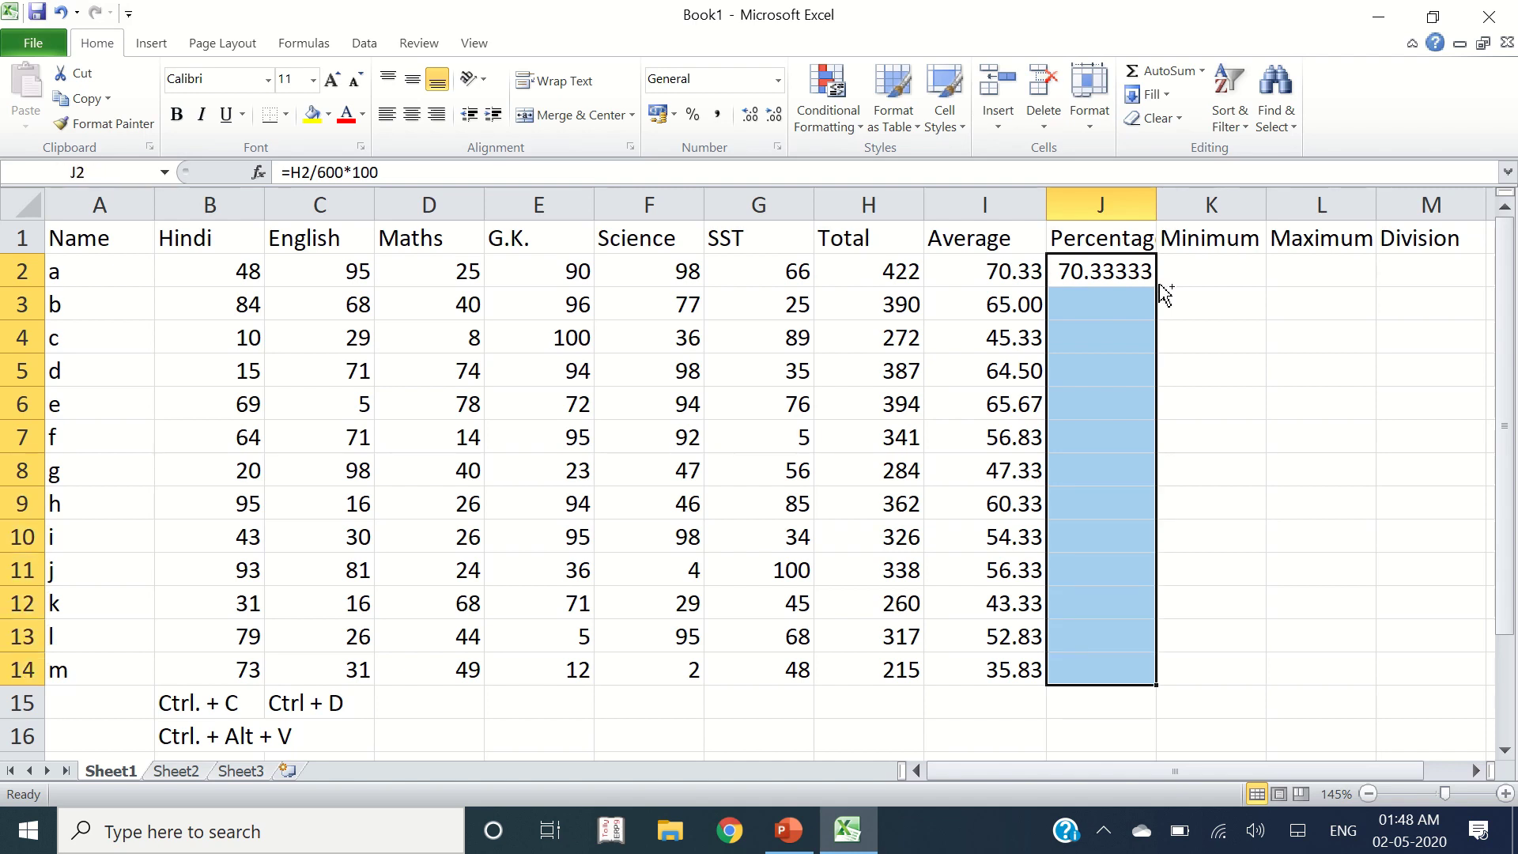
{"action": "key", "text": "ctrl+d"}
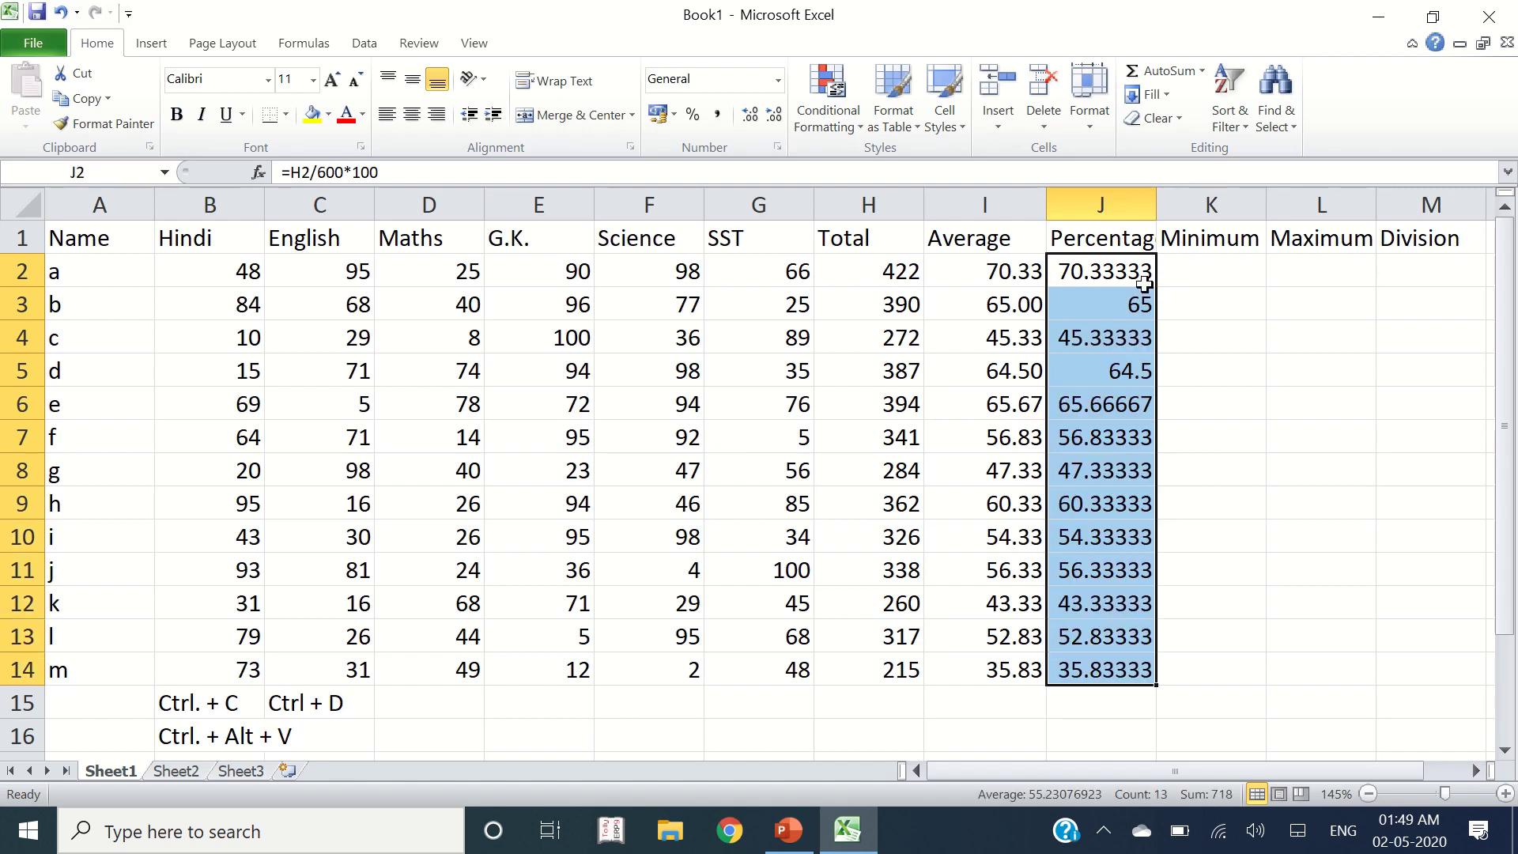
Step: Reduce the percentages in J2:J14 to two decimal places
{"action": "left_click", "coordinate": [770, 117]}
{"action": "left_click", "coordinate": [770, 116]}
{"action": "left_click", "coordinate": [770, 116]}
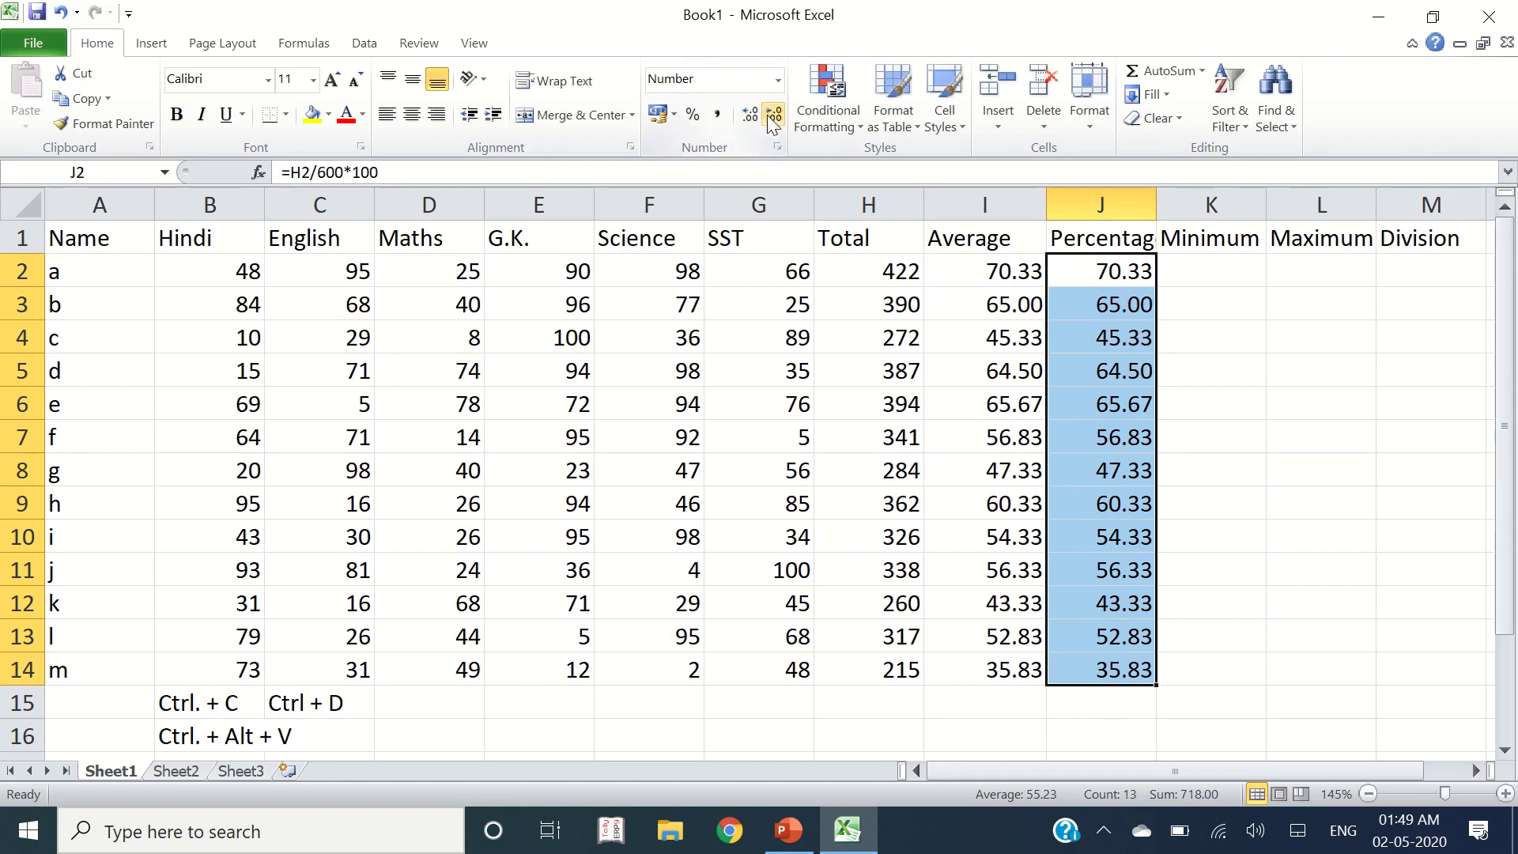
Step: Calculate student a's lowest subject mark in K2 with =MIN(B2:G2)
{"action": "left_click", "coordinate": [1223, 271]}
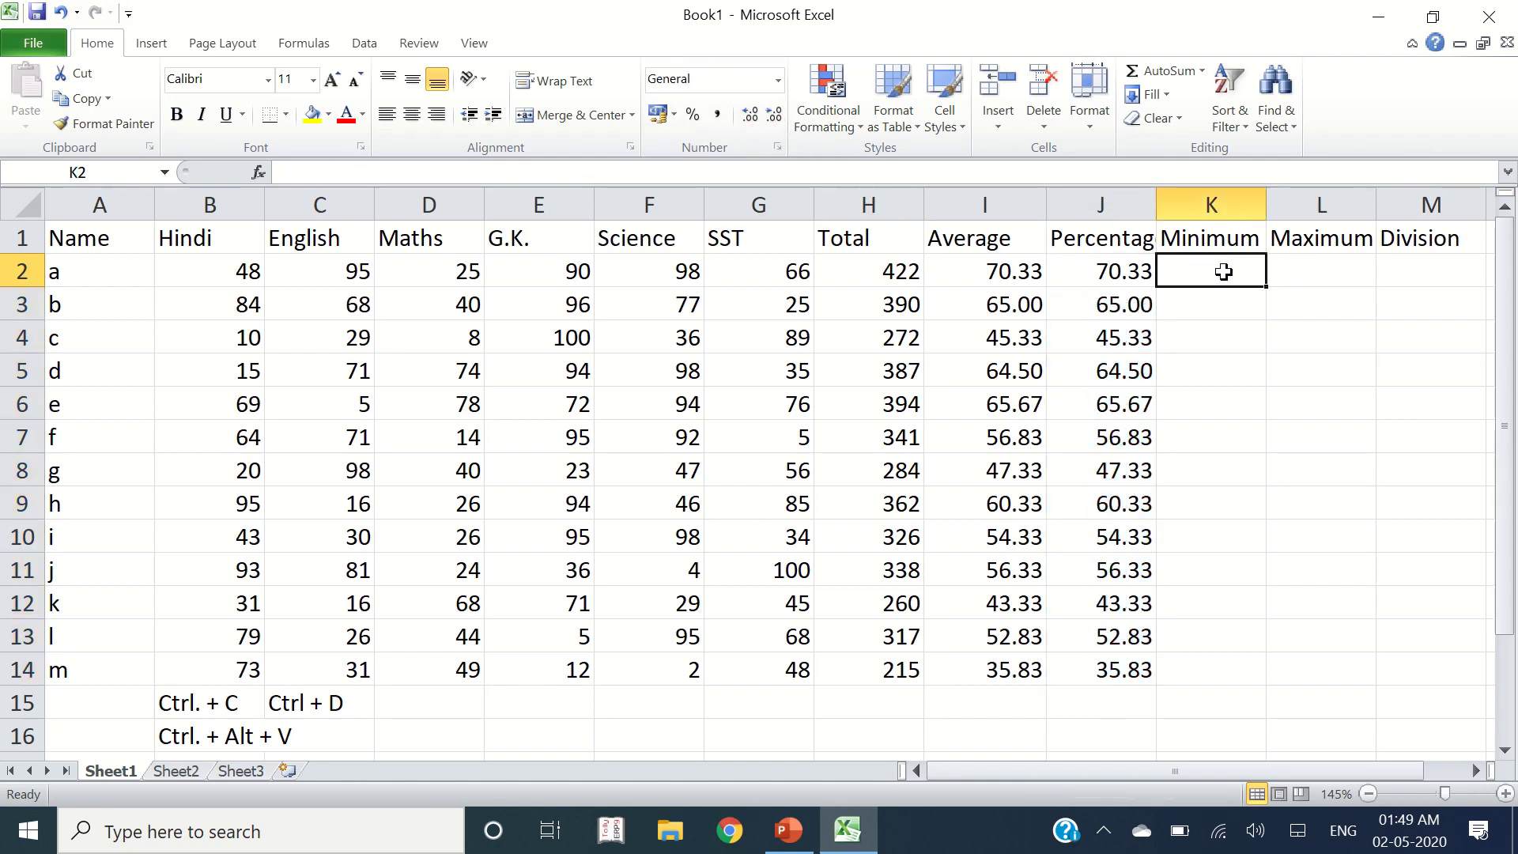
{"action": "type", "text": "="}
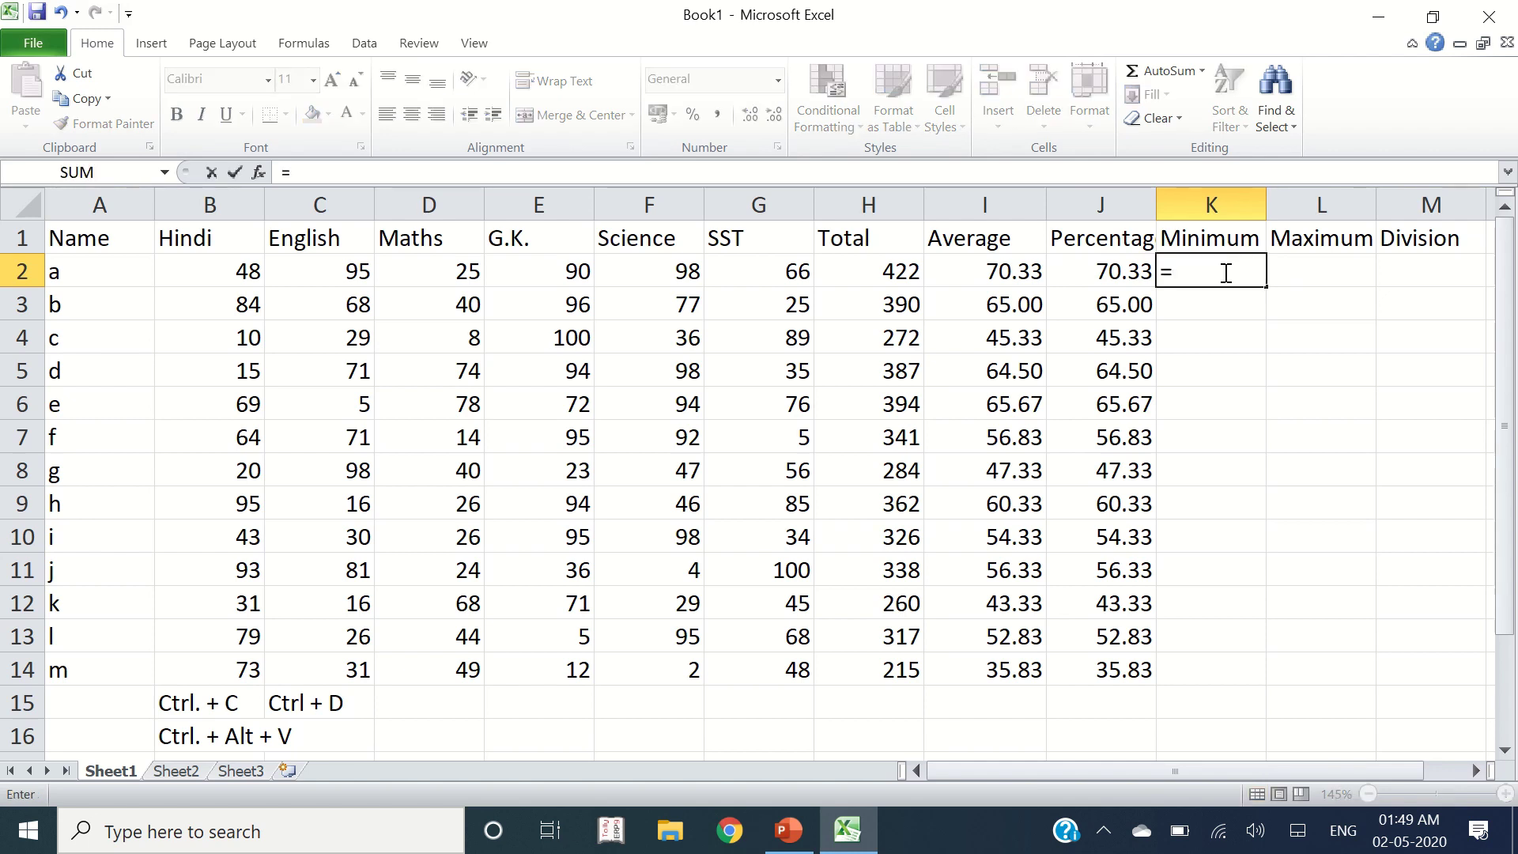
{"action": "type", "text": "min"}
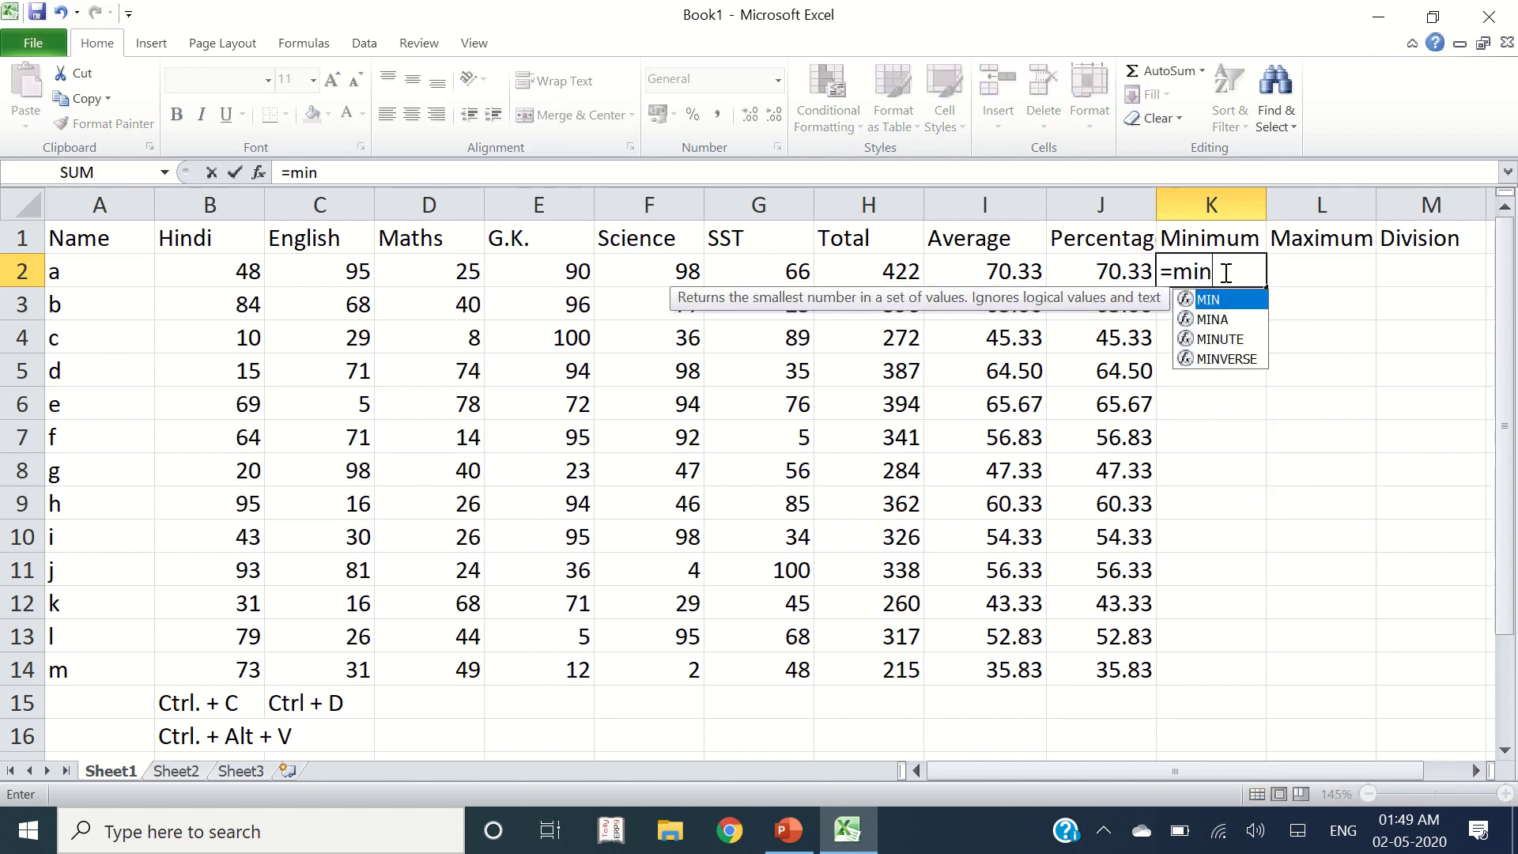
{"action": "key", "text": "Tab"}
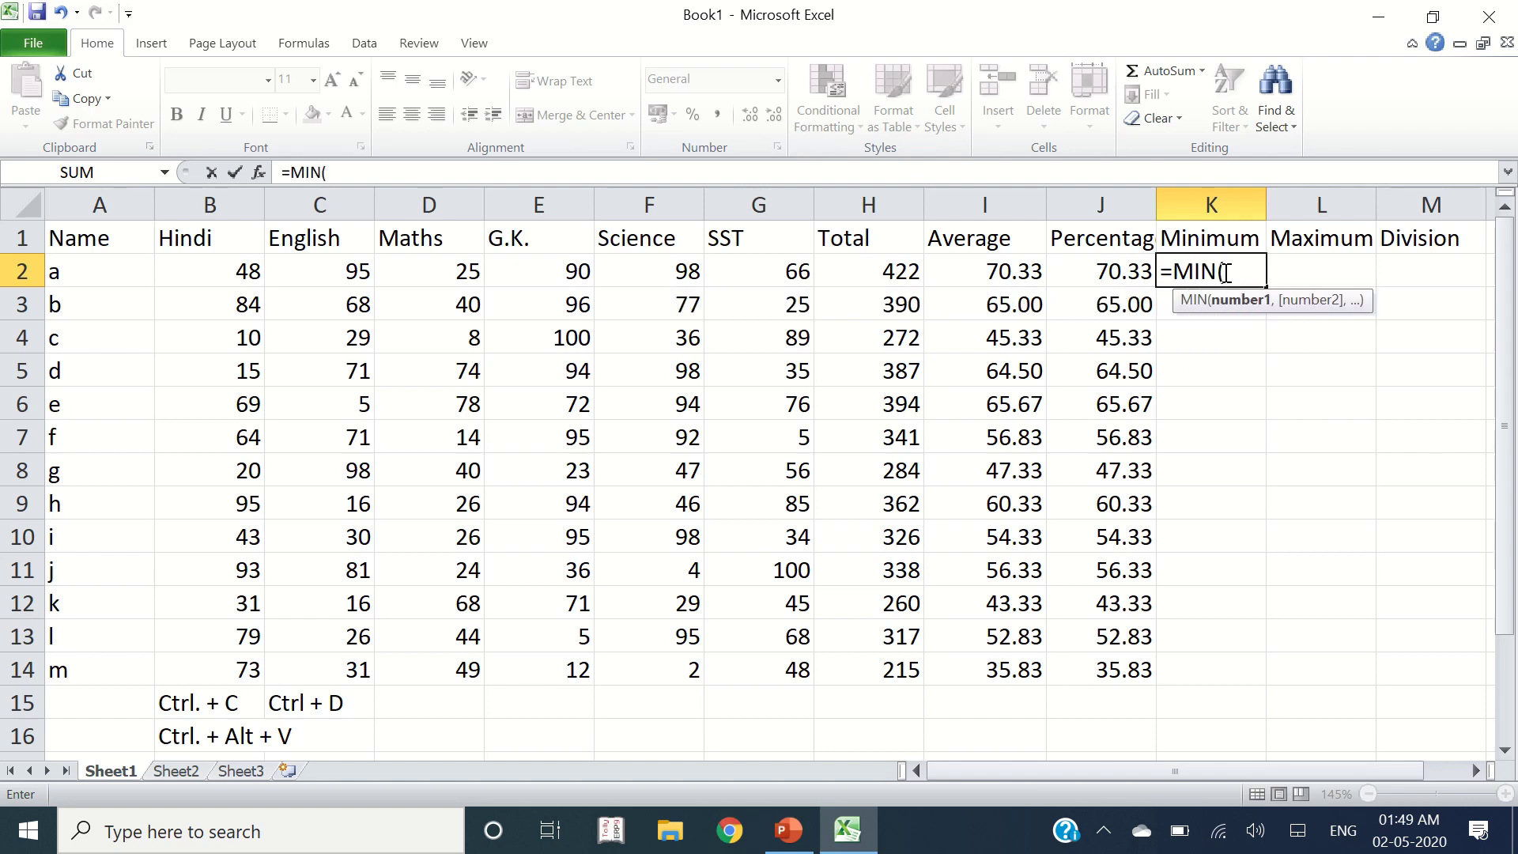
{"action": "left_click_drag", "start_coordinate": [208, 275], "coordinate": [738, 270]}
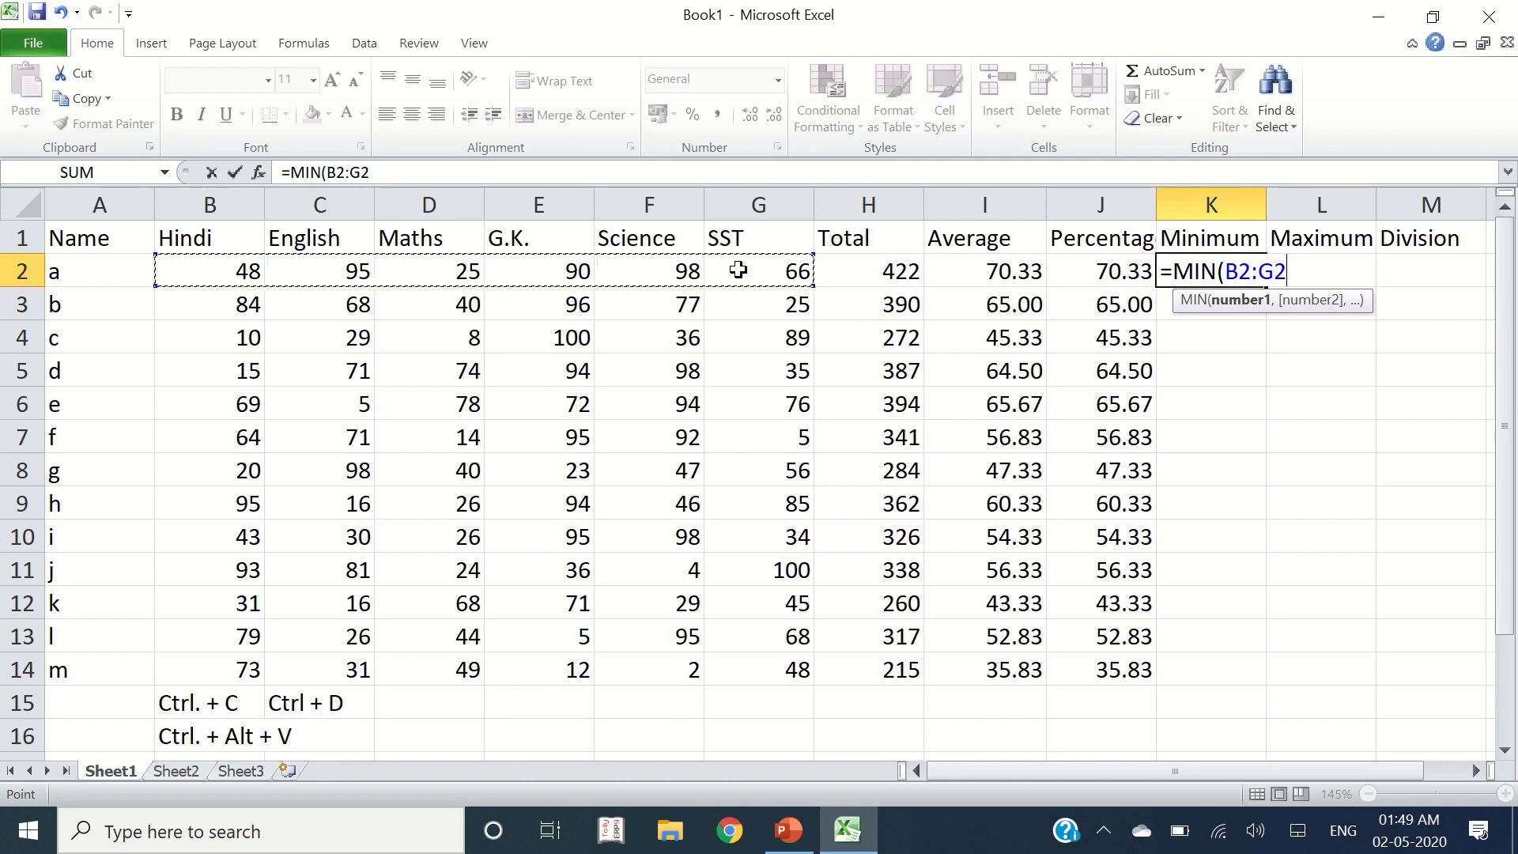
{"action": "type", "text": ")"}
{"action": "key", "text": "Return"}
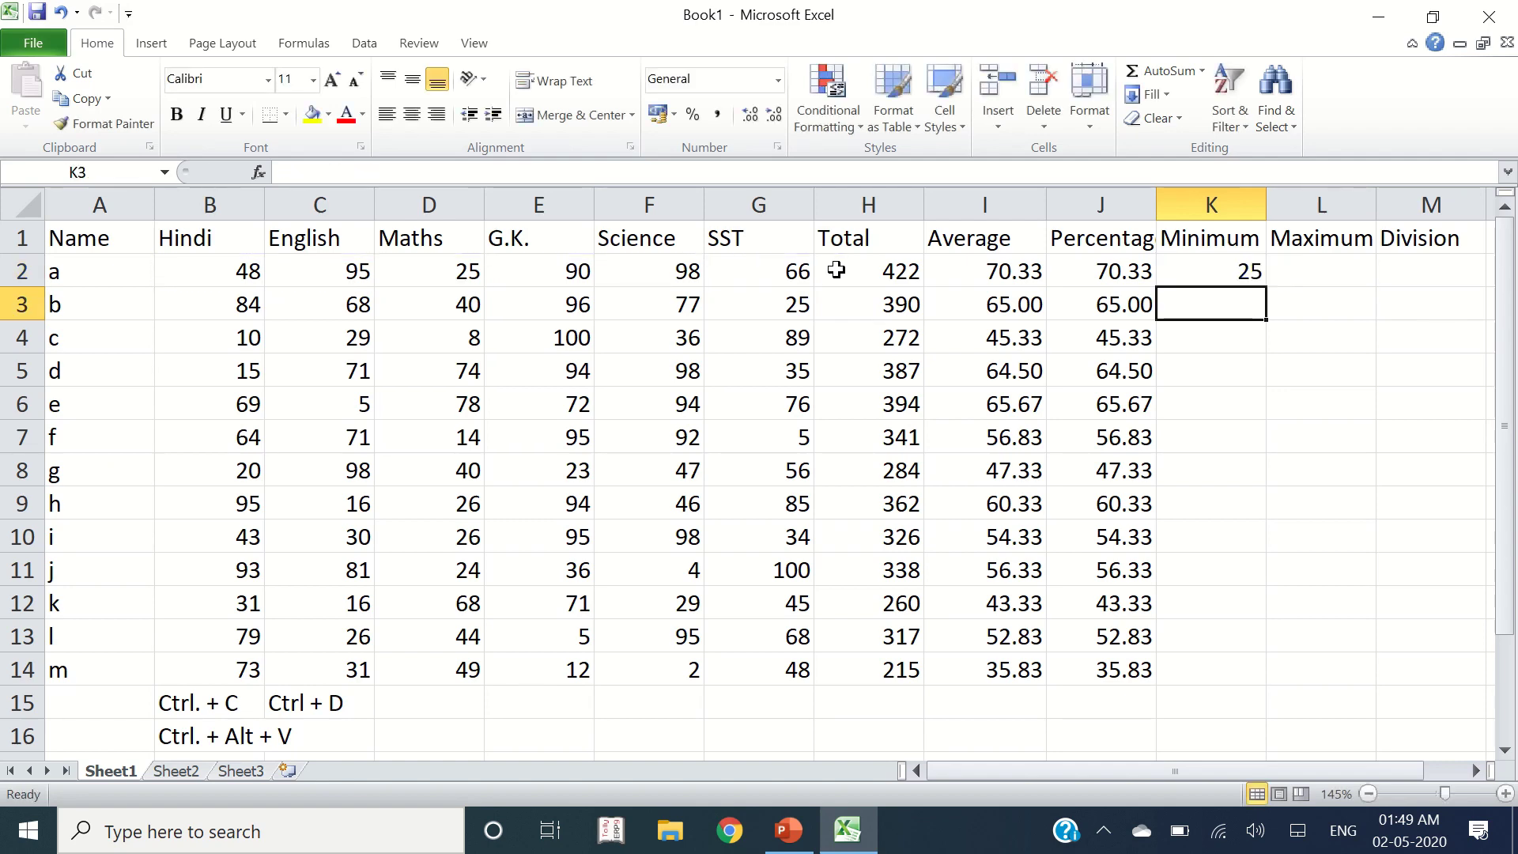
Step: Calculate student a's highest subject mark in L2 with =MAX(B2:G2)
{"action": "left_click", "coordinate": [1334, 267]}
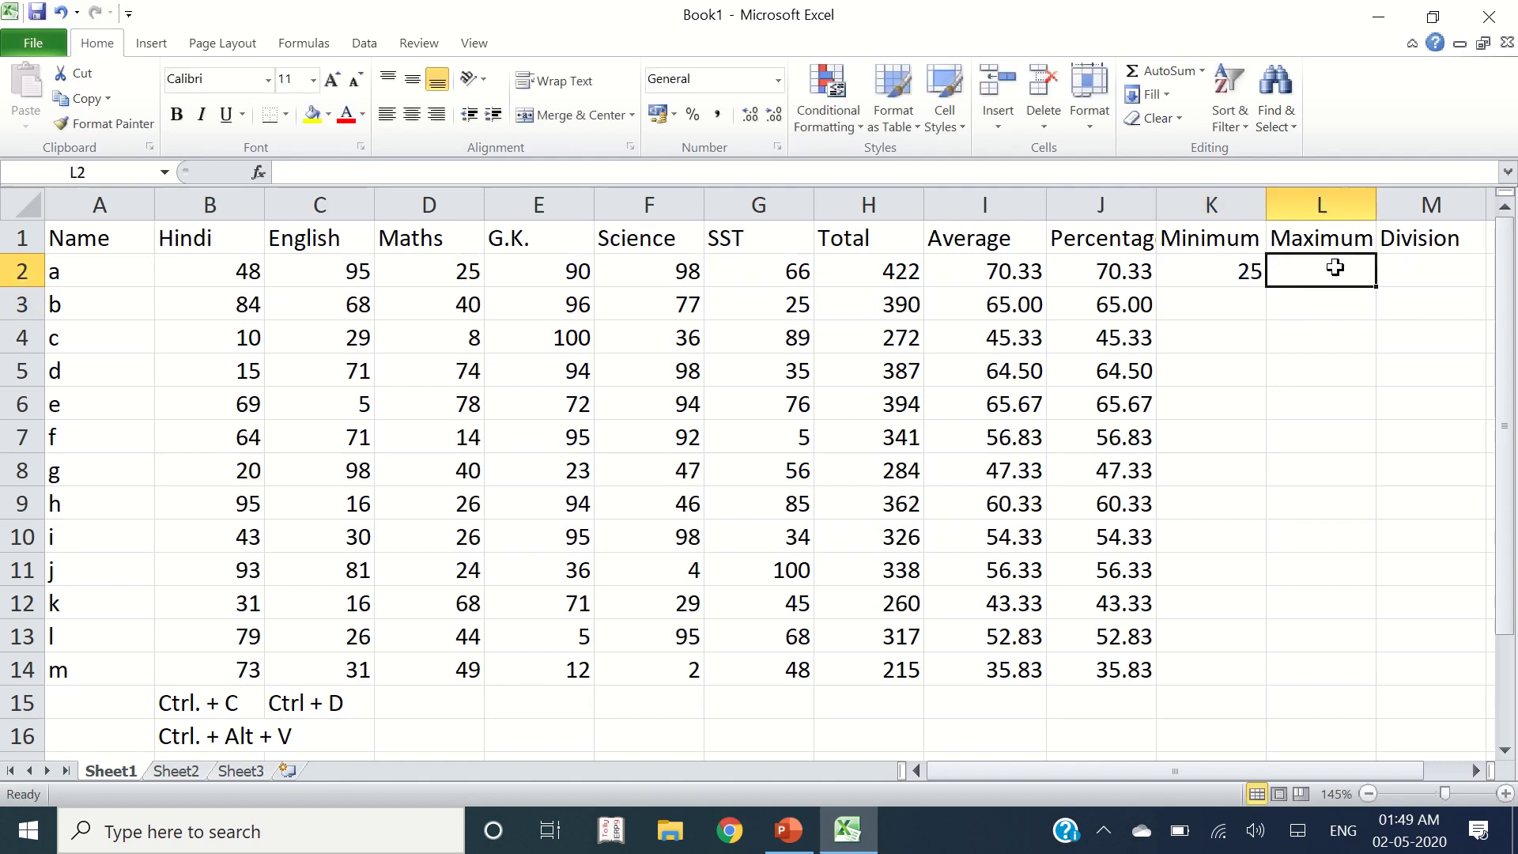
{"action": "type", "text": "=max"}
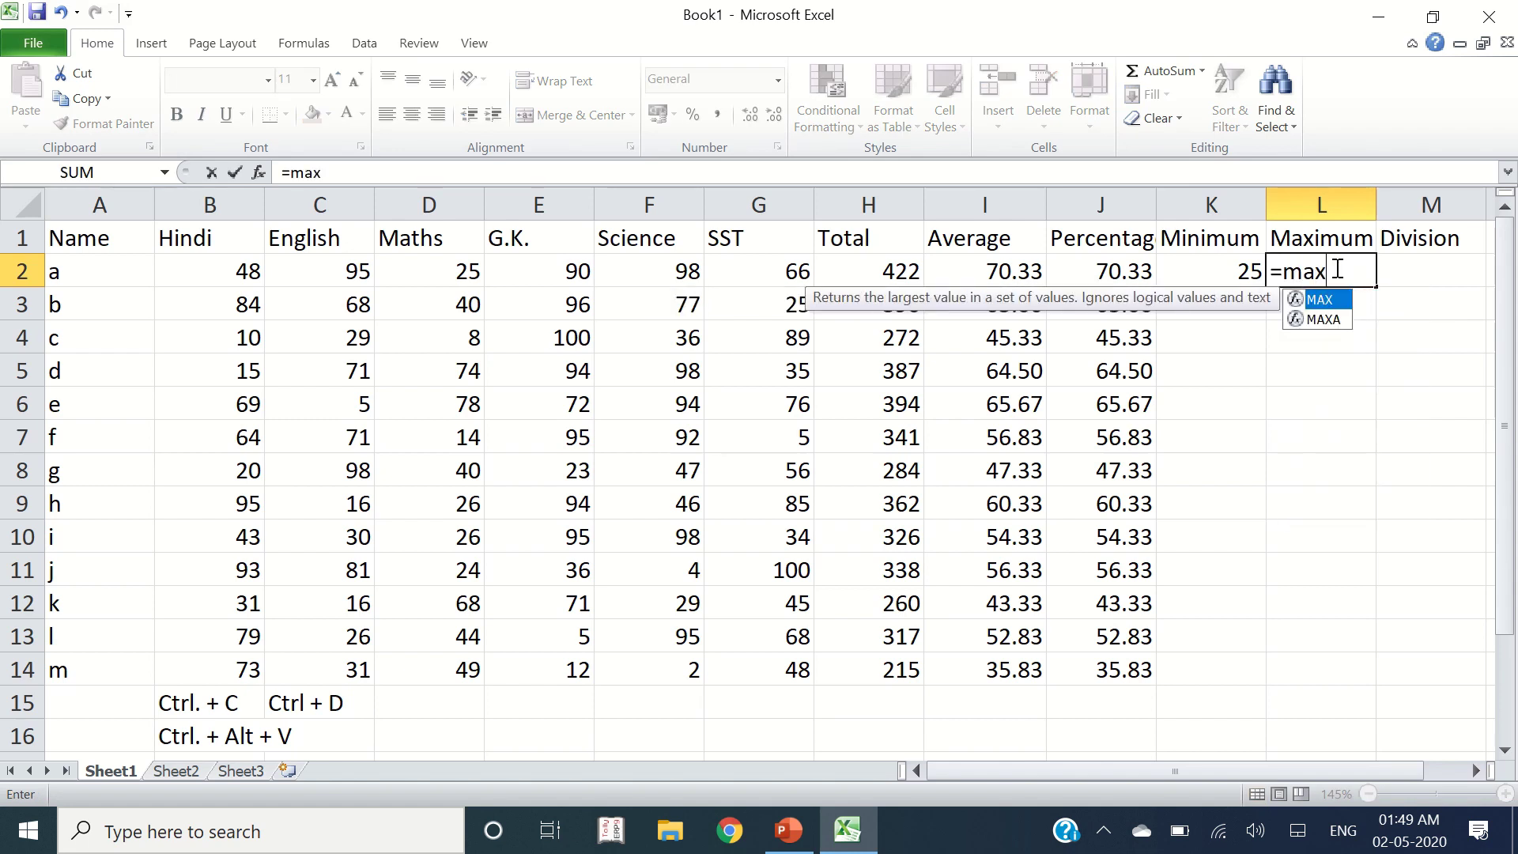
{"action": "key", "text": "Tab"}
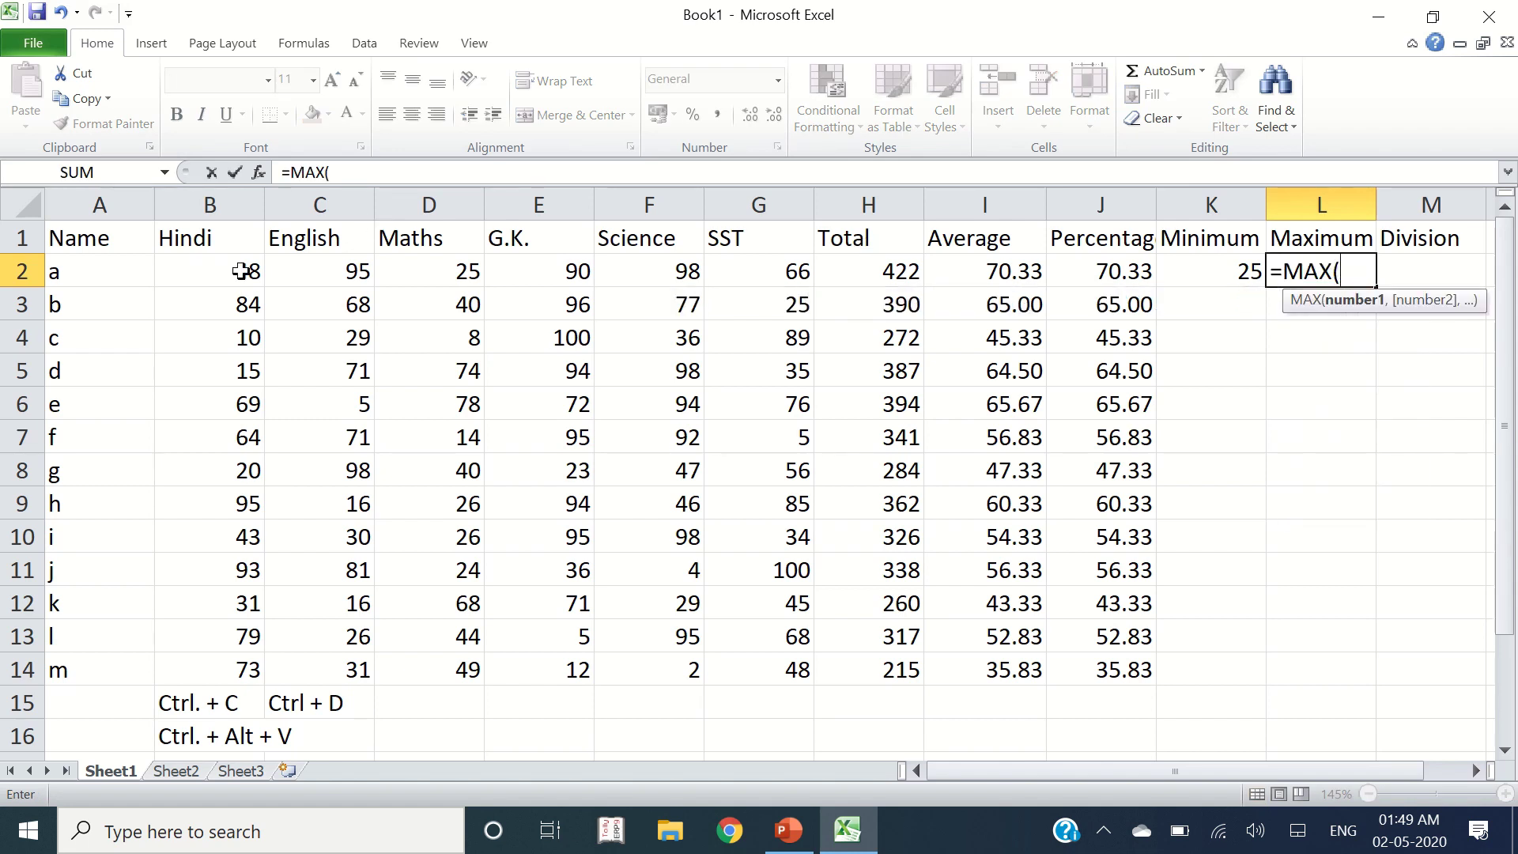
{"action": "left_click_drag", "start_coordinate": [237, 271], "coordinate": [748, 271]}
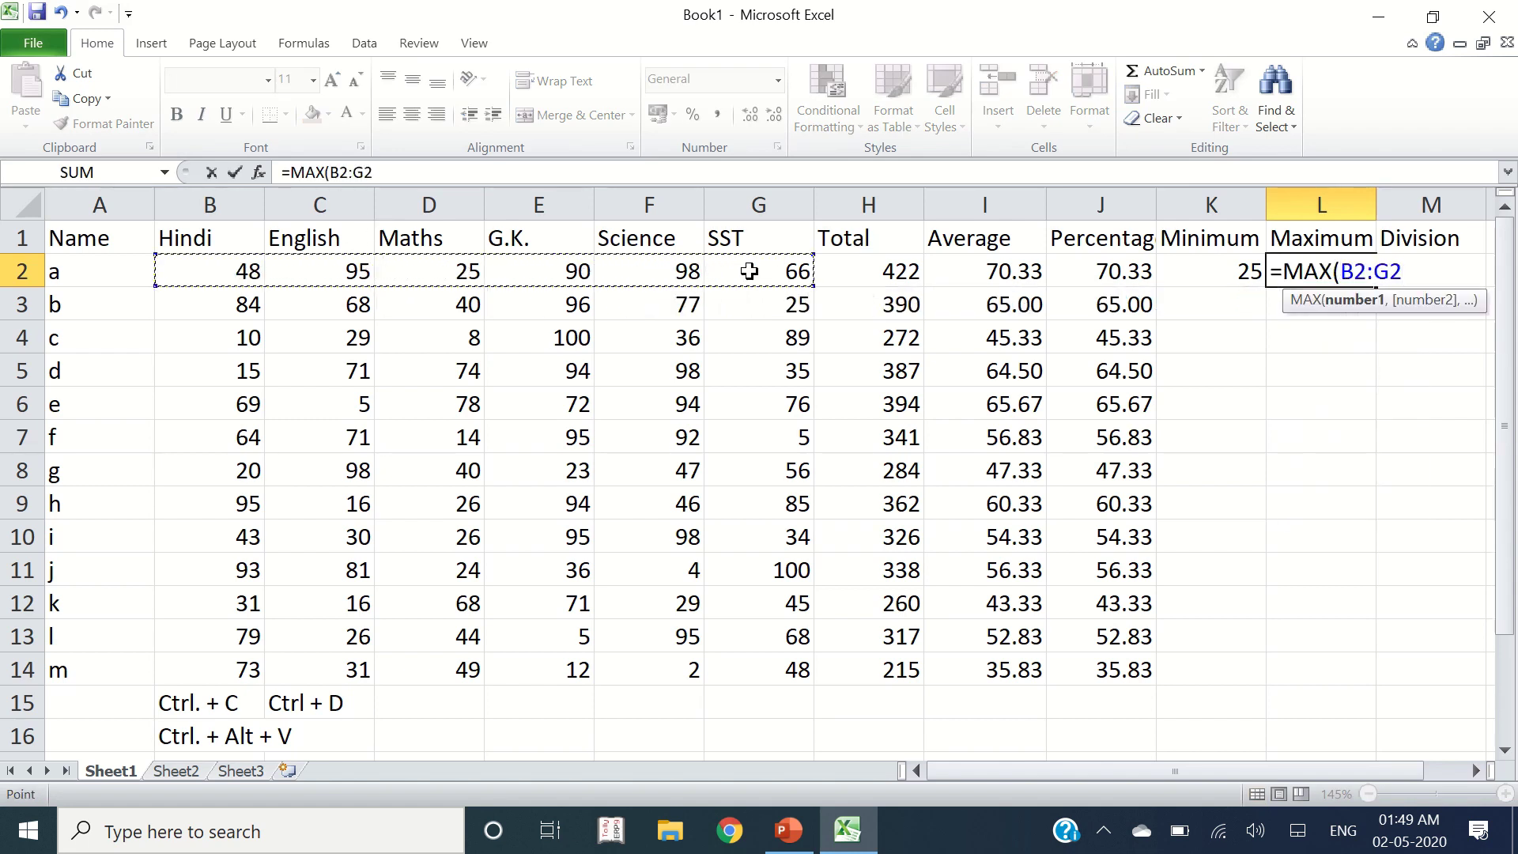
{"action": "type", "text": ")"}
{"action": "key", "text": "Return"}
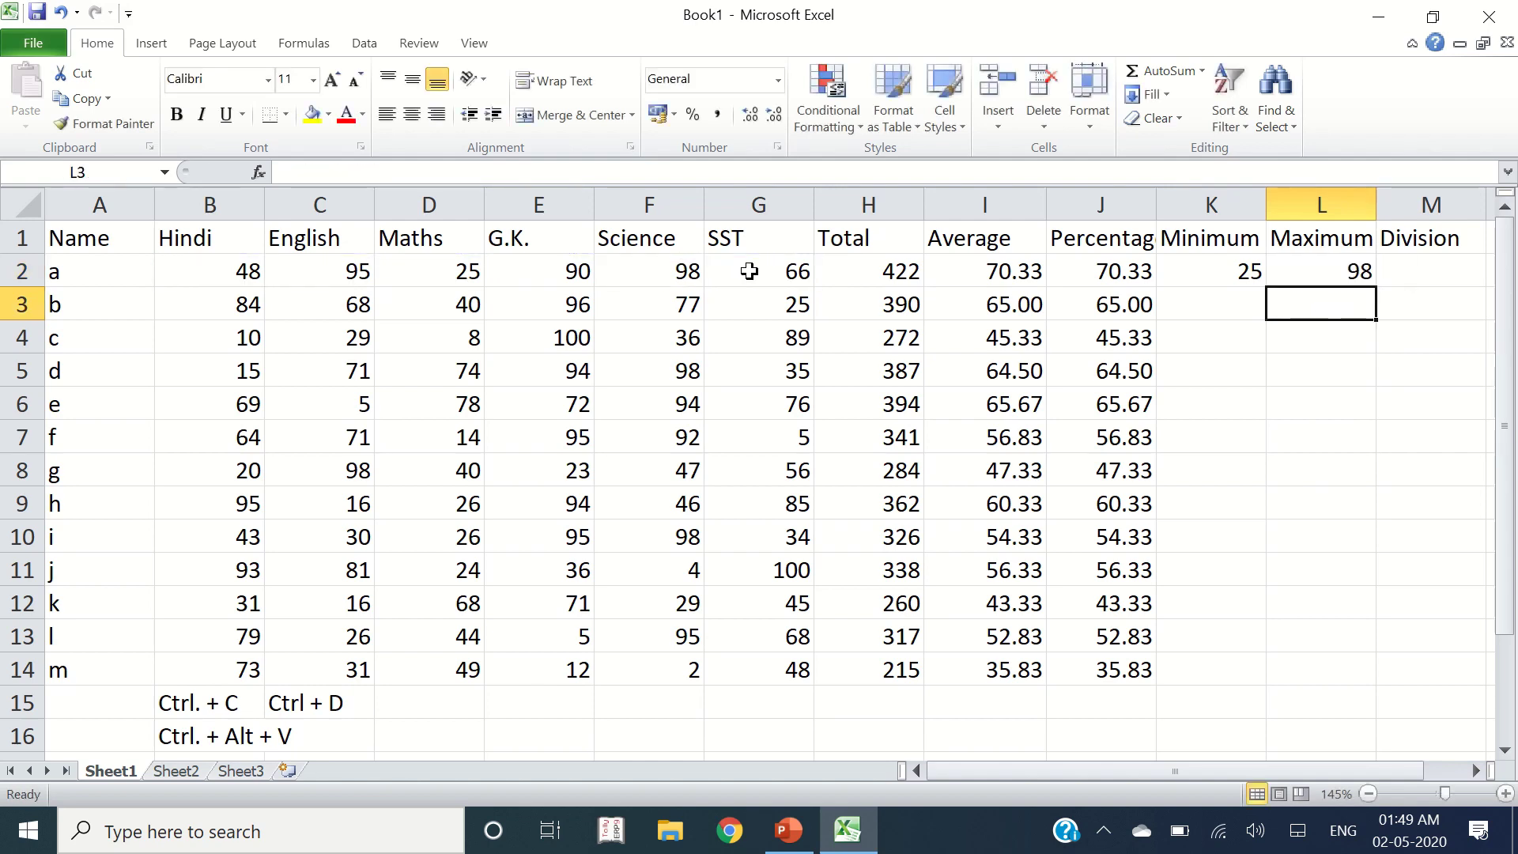
Step: Fill the minimum and maximum formulas in K2:L2 down to row 14 together
{"action": "key", "text": "Up"}
{"action": "key", "text": "Left"}
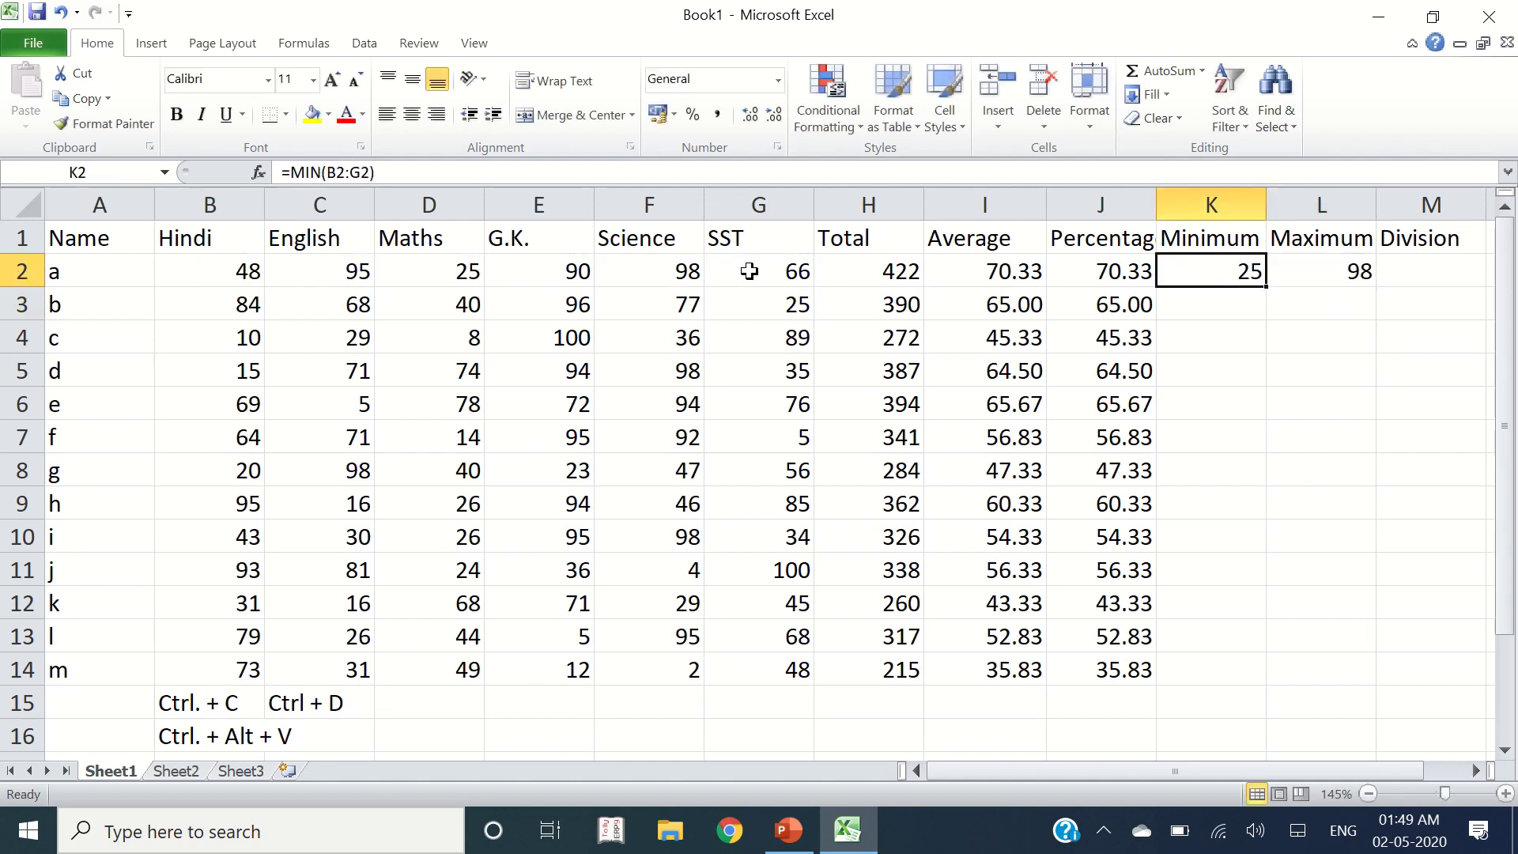
{"action": "key", "text": "shift+Right"}
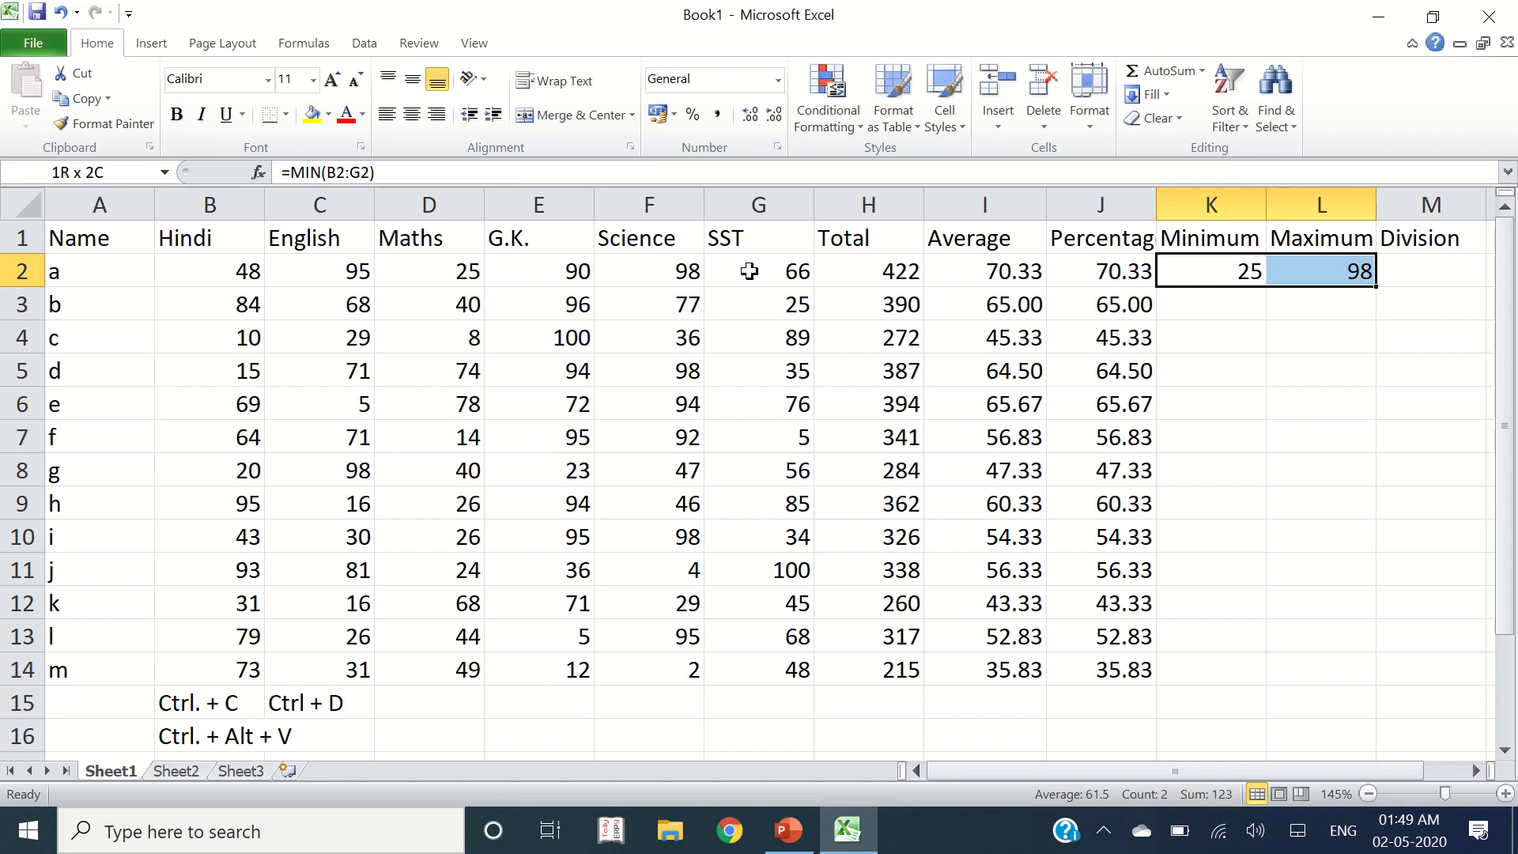
{"action": "key", "text": "shift+Down"}
{"action": "key", "text": "shift+Down"}
{"action": "key", "text": "shift+Down"}
{"action": "key", "text": "shift+Down"}
{"action": "key", "text": "shift+Down"}
{"action": "key", "text": "shift+Down"}
{"action": "key", "text": "shift+Down"}
{"action": "key", "text": "shift+Down"}
{"action": "key", "text": "shift+Down"}
{"action": "key", "text": "shift+Down"}
{"action": "key", "text": "shift+Down"}
{"action": "key", "text": "shift+Down"}
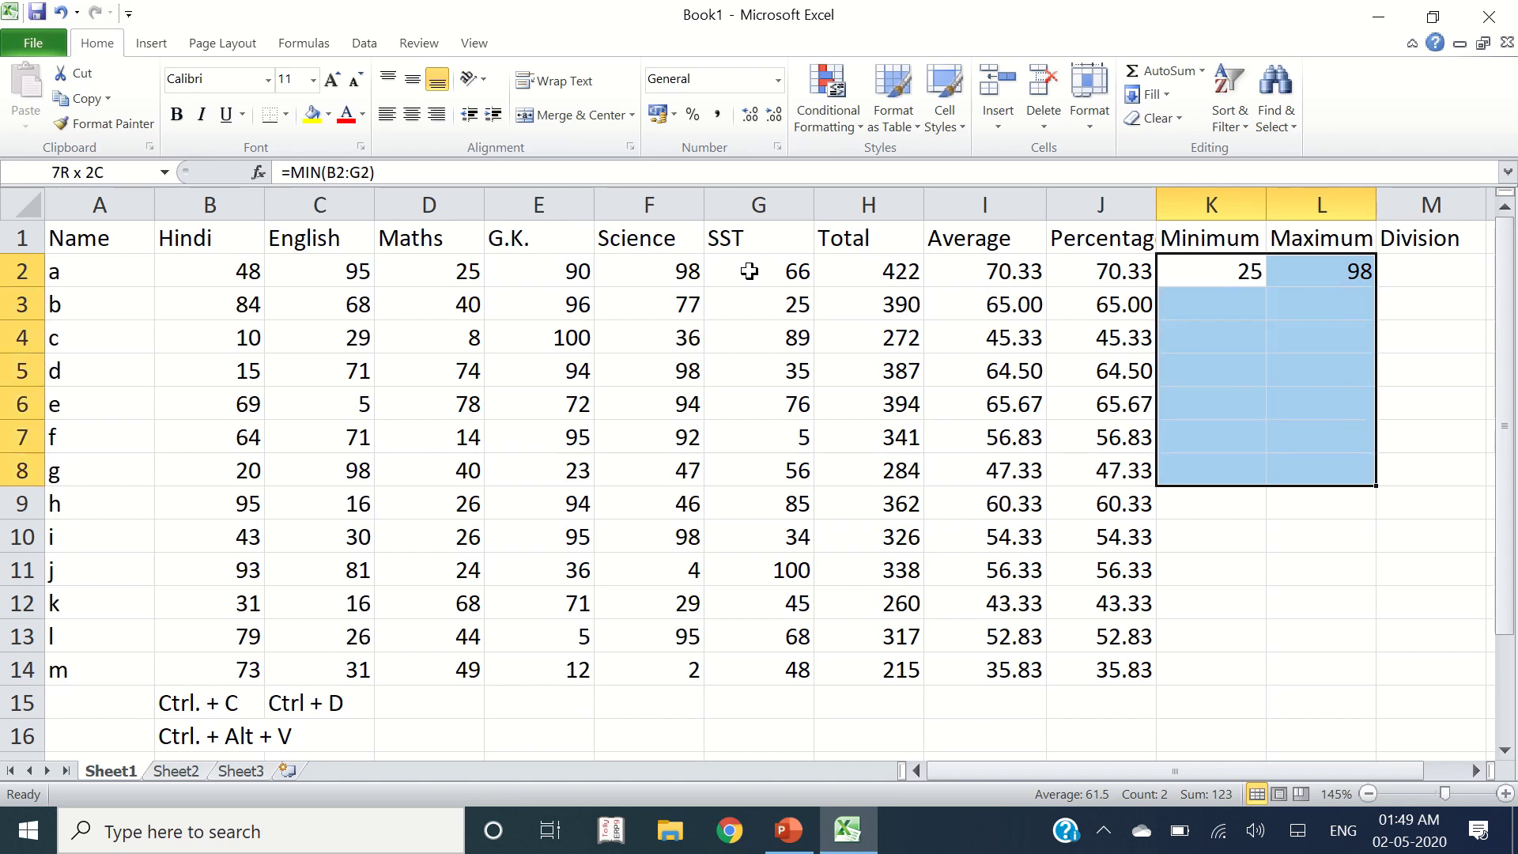
{"action": "key", "text": "ctrl+d"}
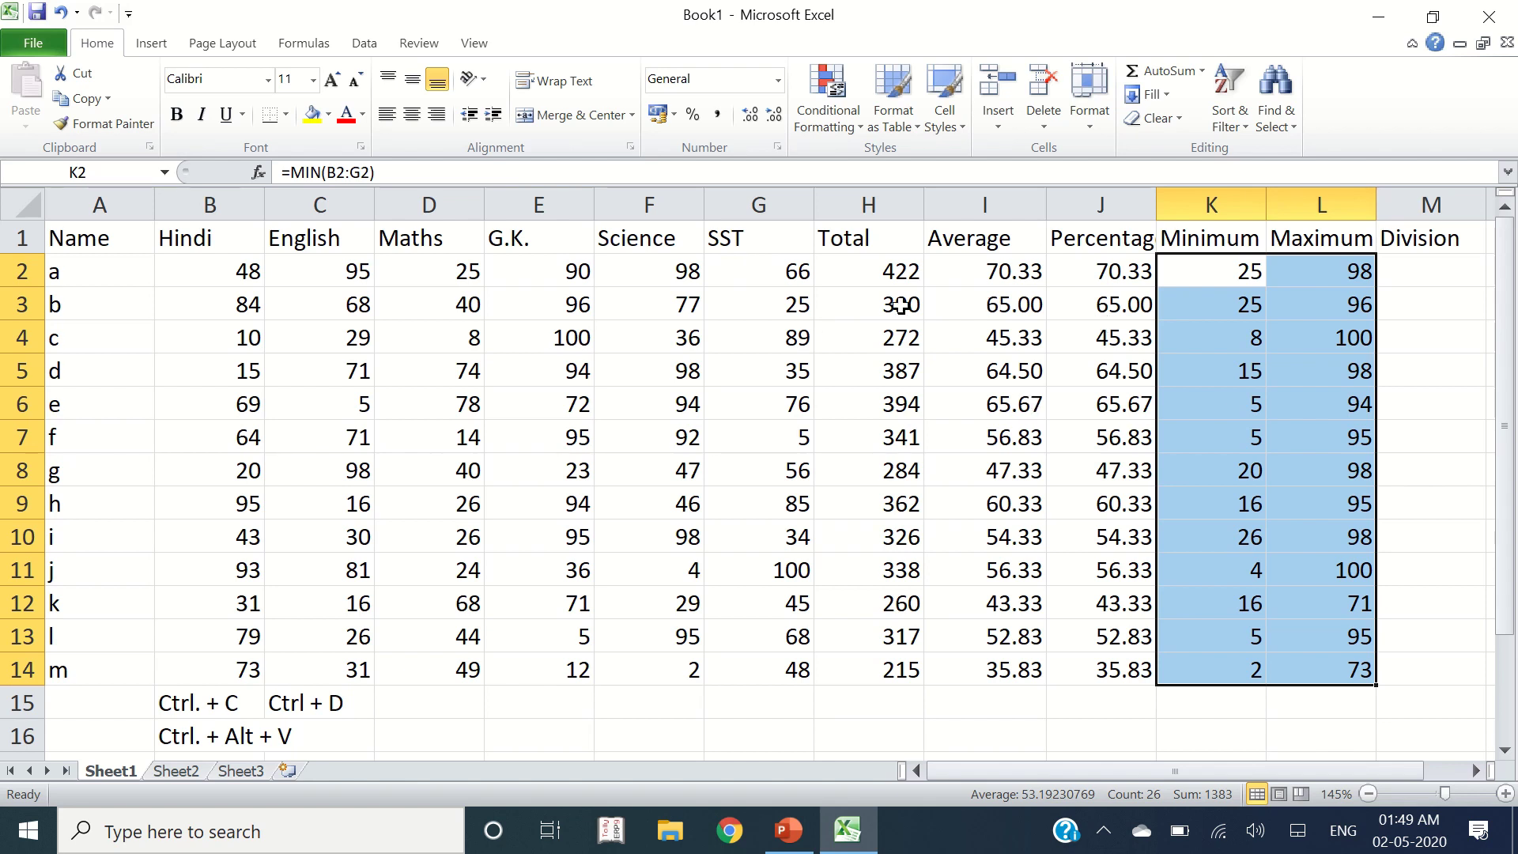
Step: Examine student b's marks in B3:G3, the maximum formula in L5 and the result formulas in H2 to L2
{"action": "left_click", "coordinate": [1209, 274]}
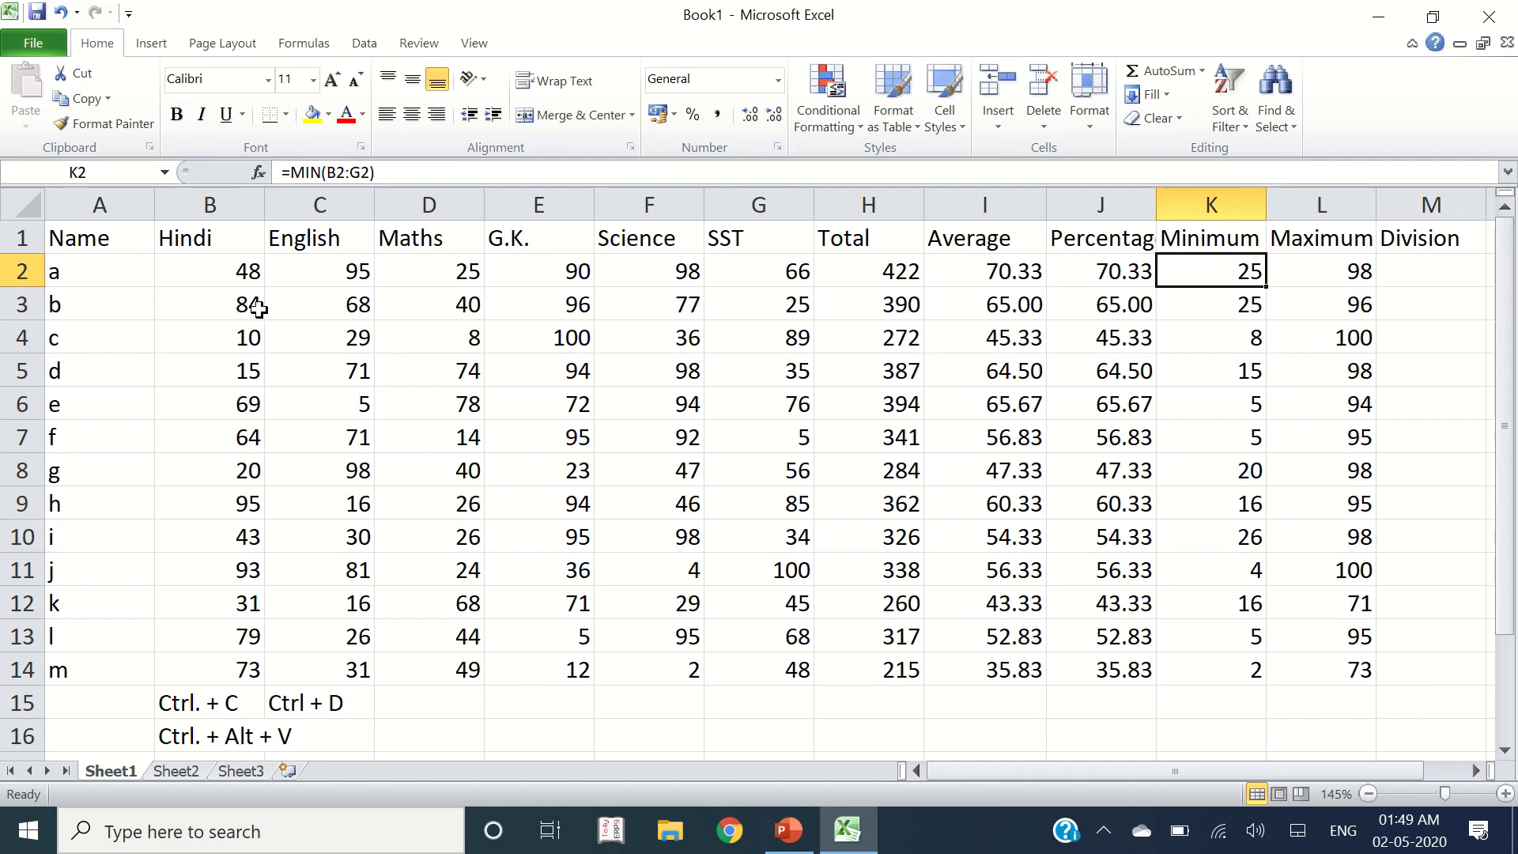
{"action": "left_click_drag", "start_coordinate": [253, 308], "coordinate": [784, 300]}
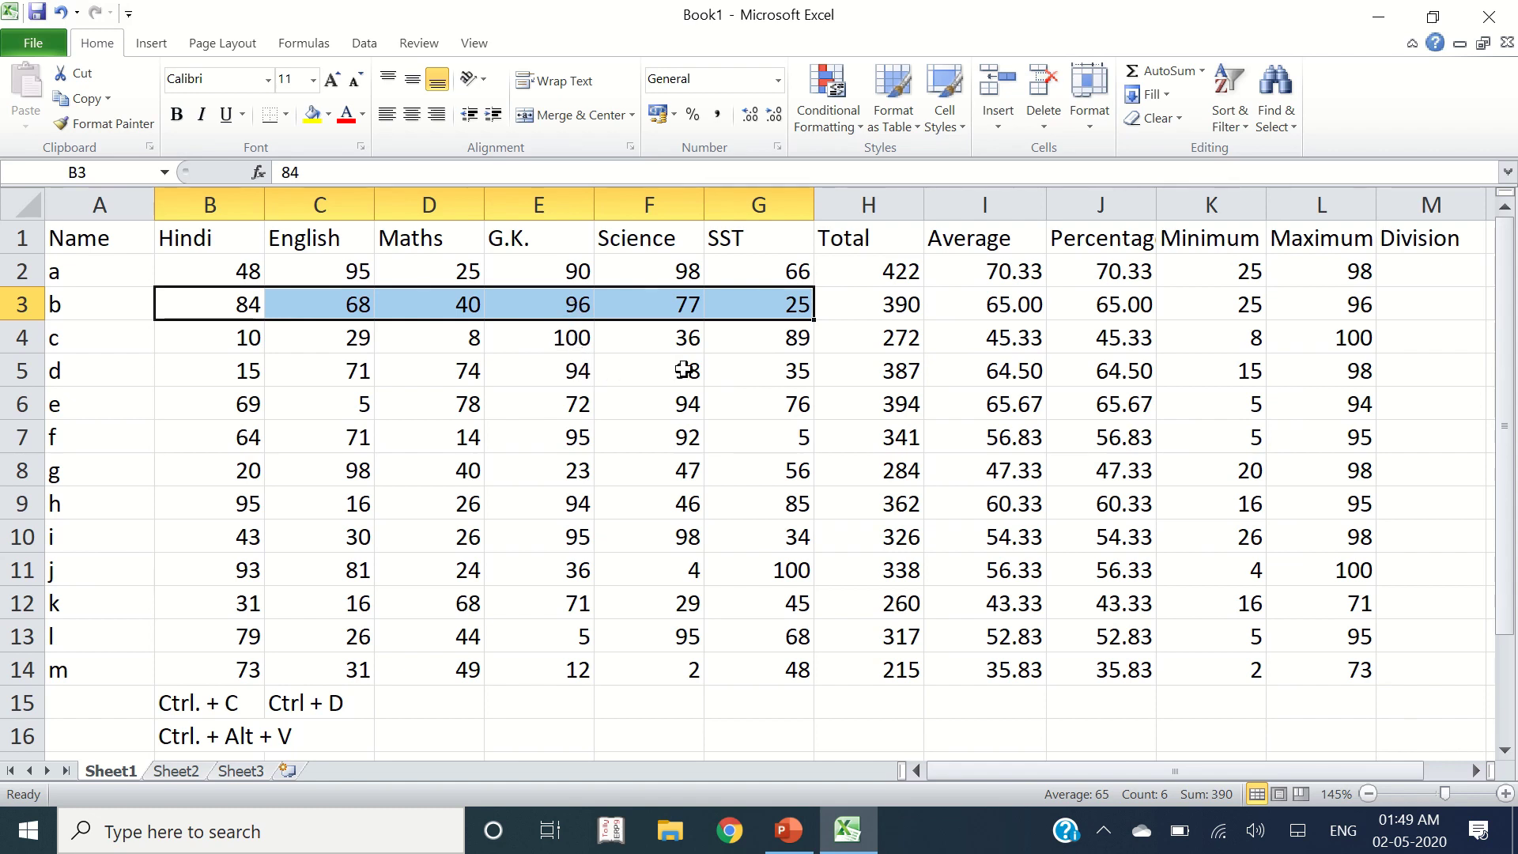
{"action": "left_click", "coordinate": [1310, 363]}
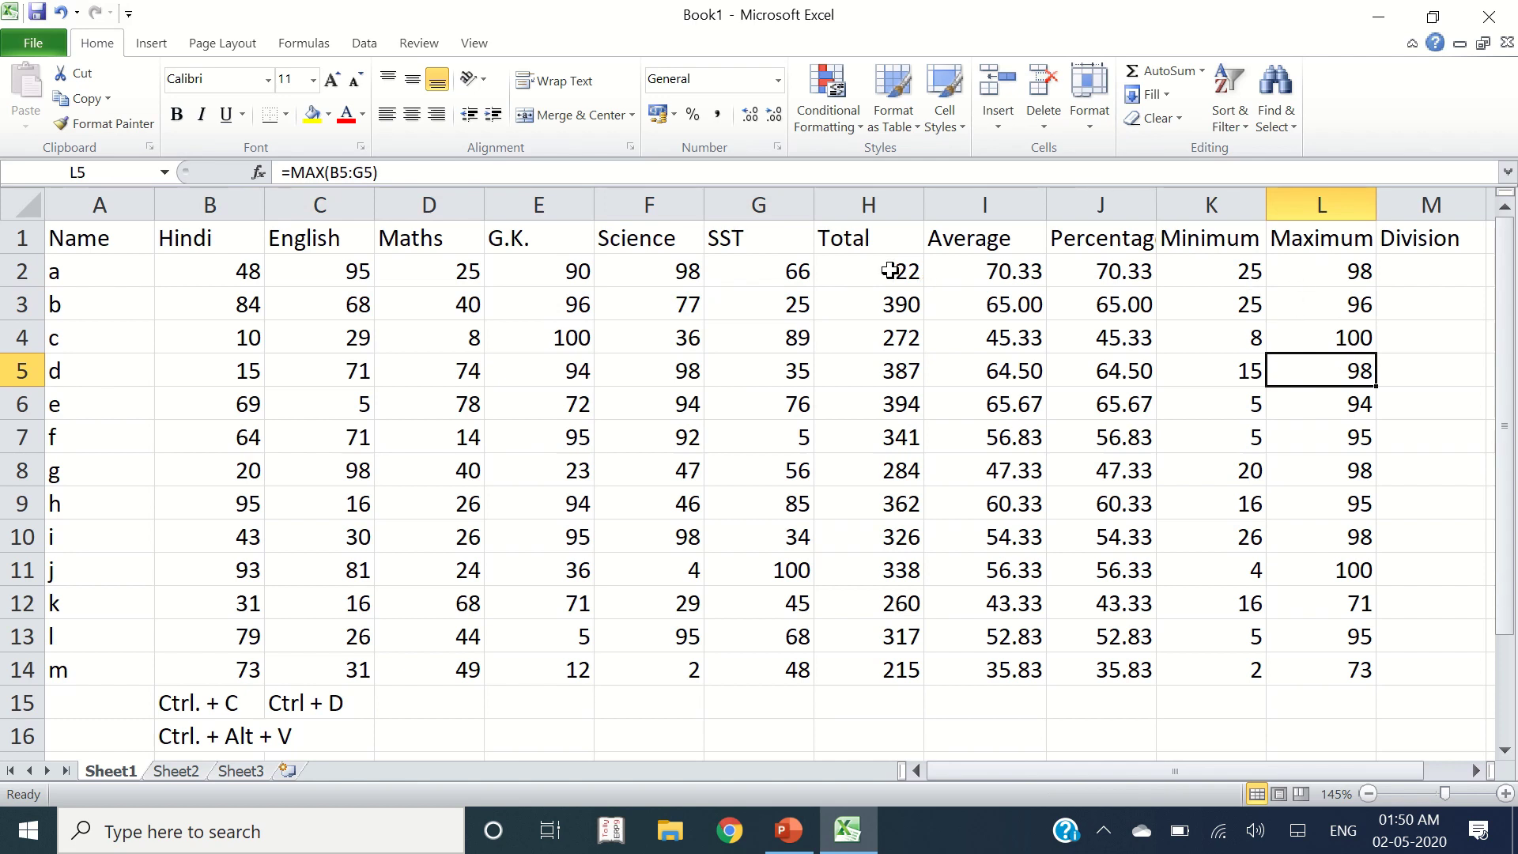
{"action": "left_click", "coordinate": [850, 268]}
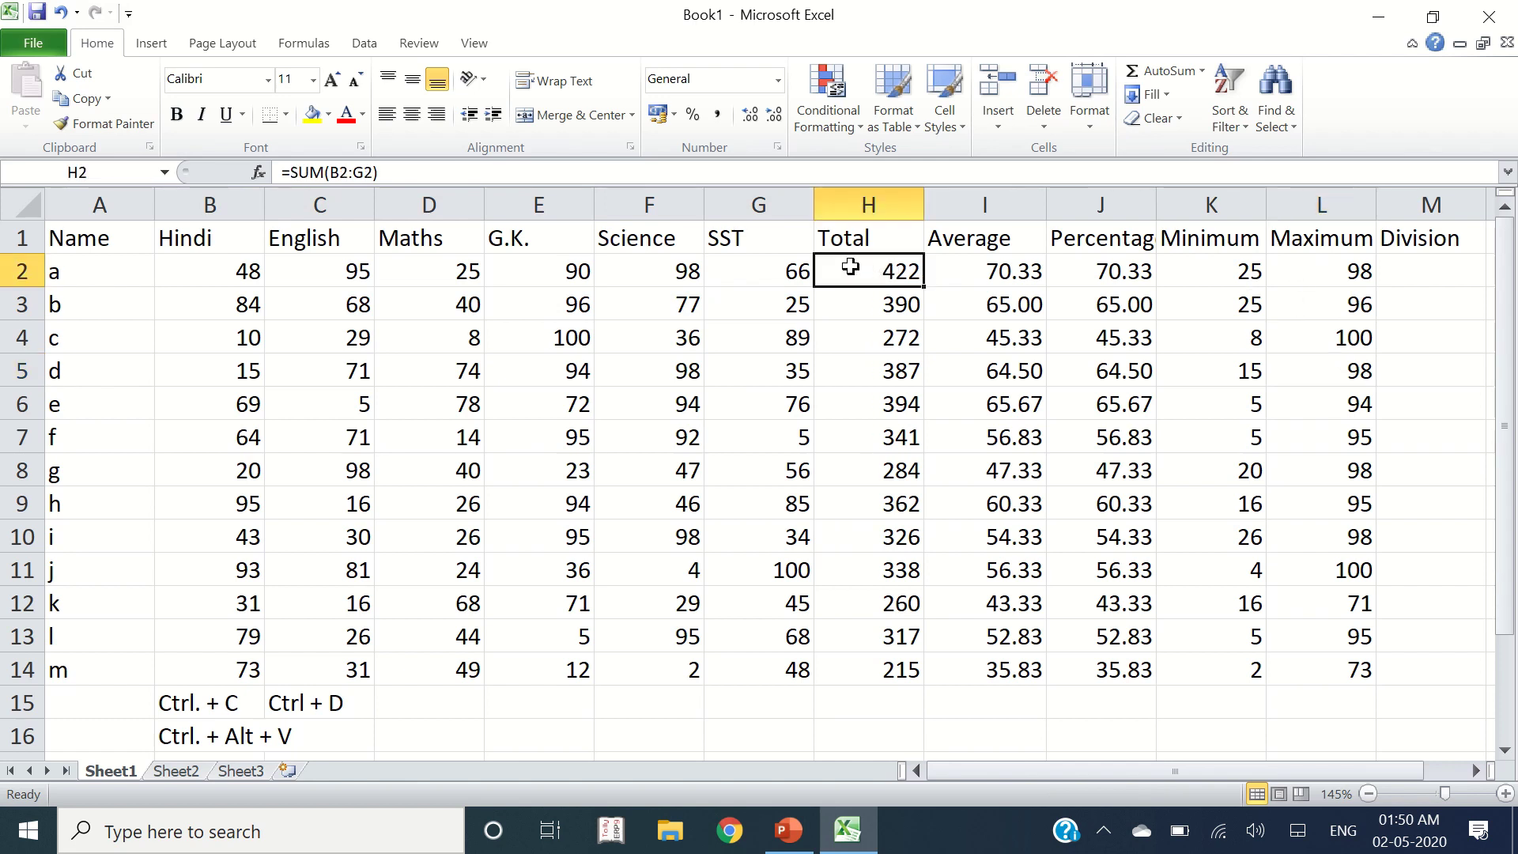
{"action": "left_click", "coordinate": [1001, 269]}
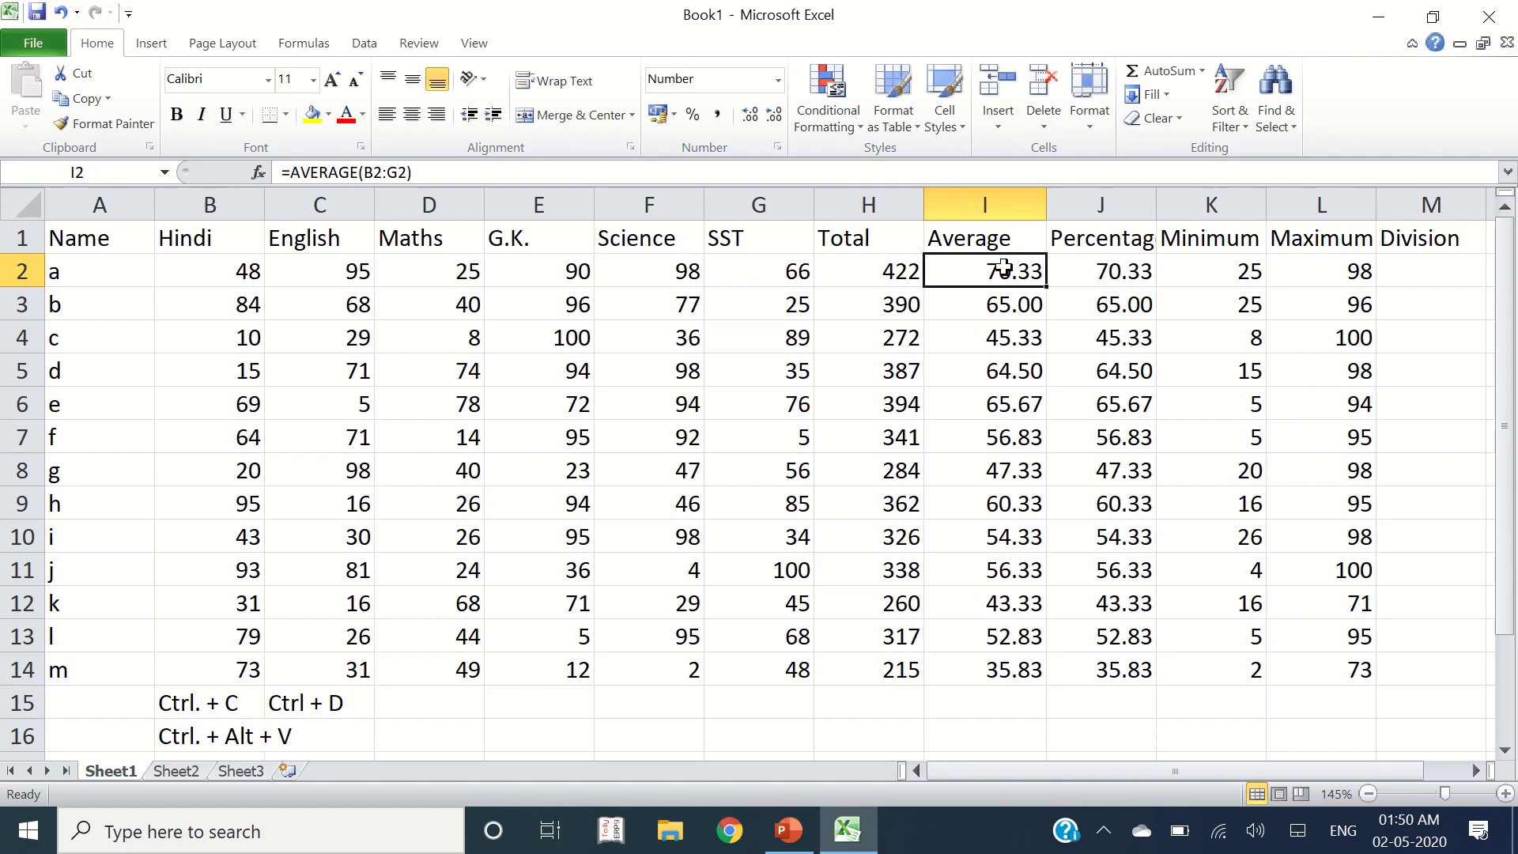
{"action": "left_click", "coordinate": [1124, 263]}
{"action": "left_click", "coordinate": [1209, 267]}
{"action": "left_click", "coordinate": [1310, 277]}
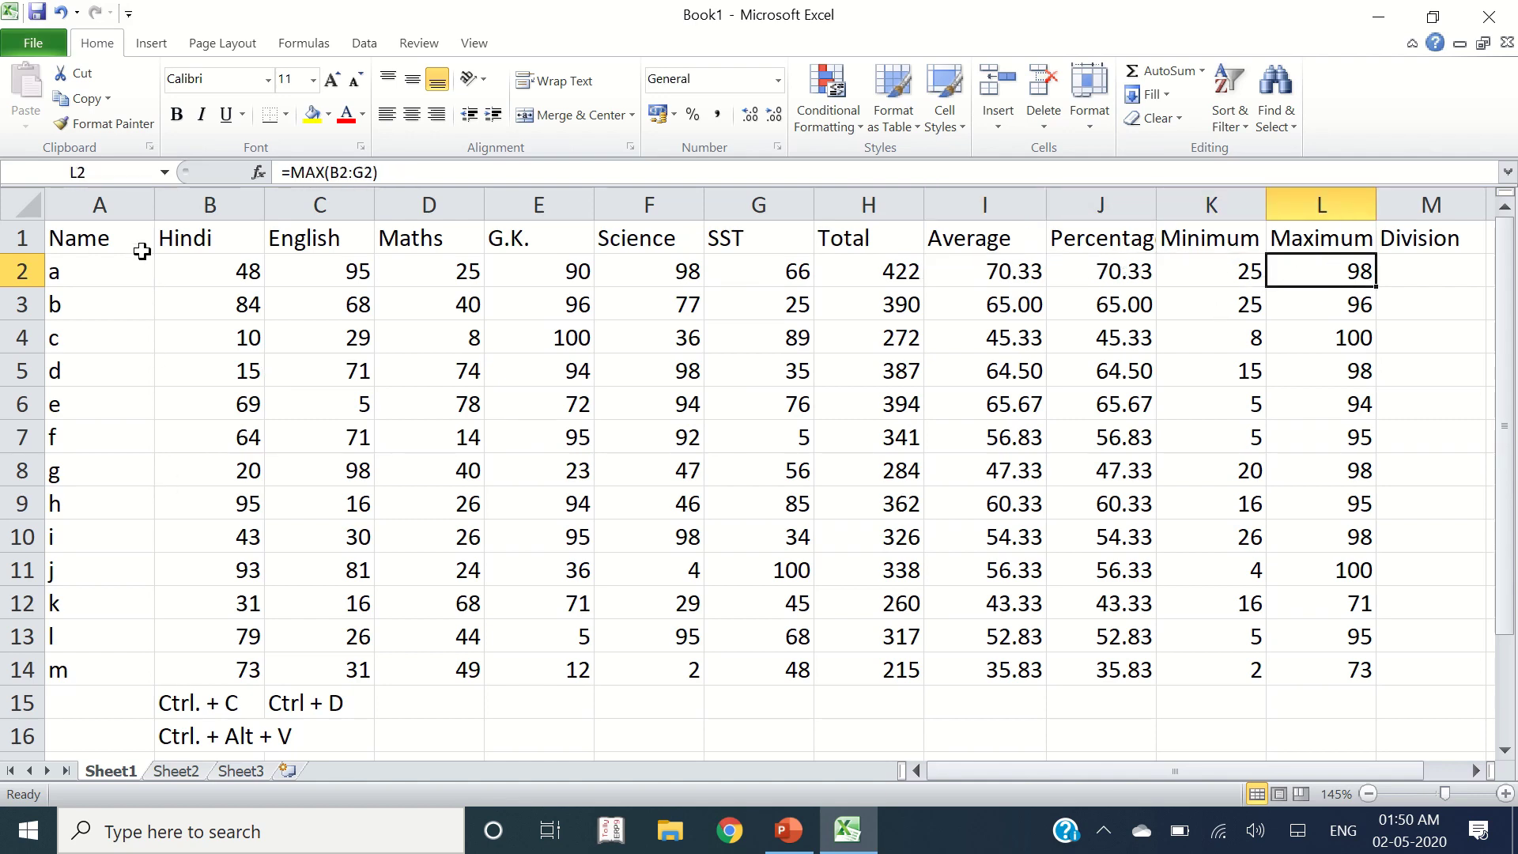
Step: Try narrowing the Name column and undo the width change
{"action": "left_click_drag", "start_coordinate": [151, 206], "coordinate": [114, 206]}
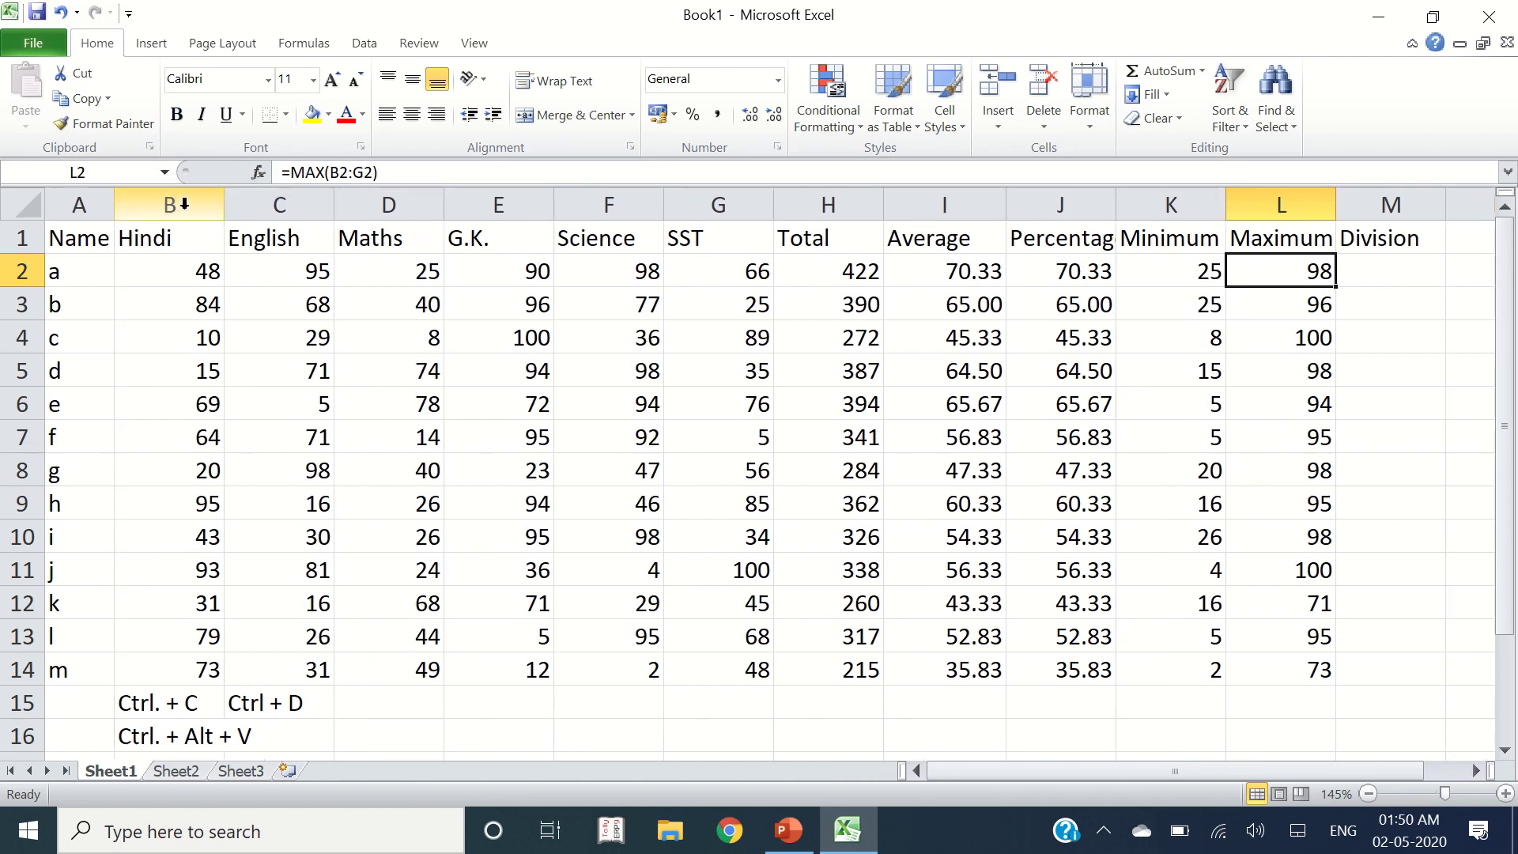
{"action": "key", "text": "ctrl+z"}
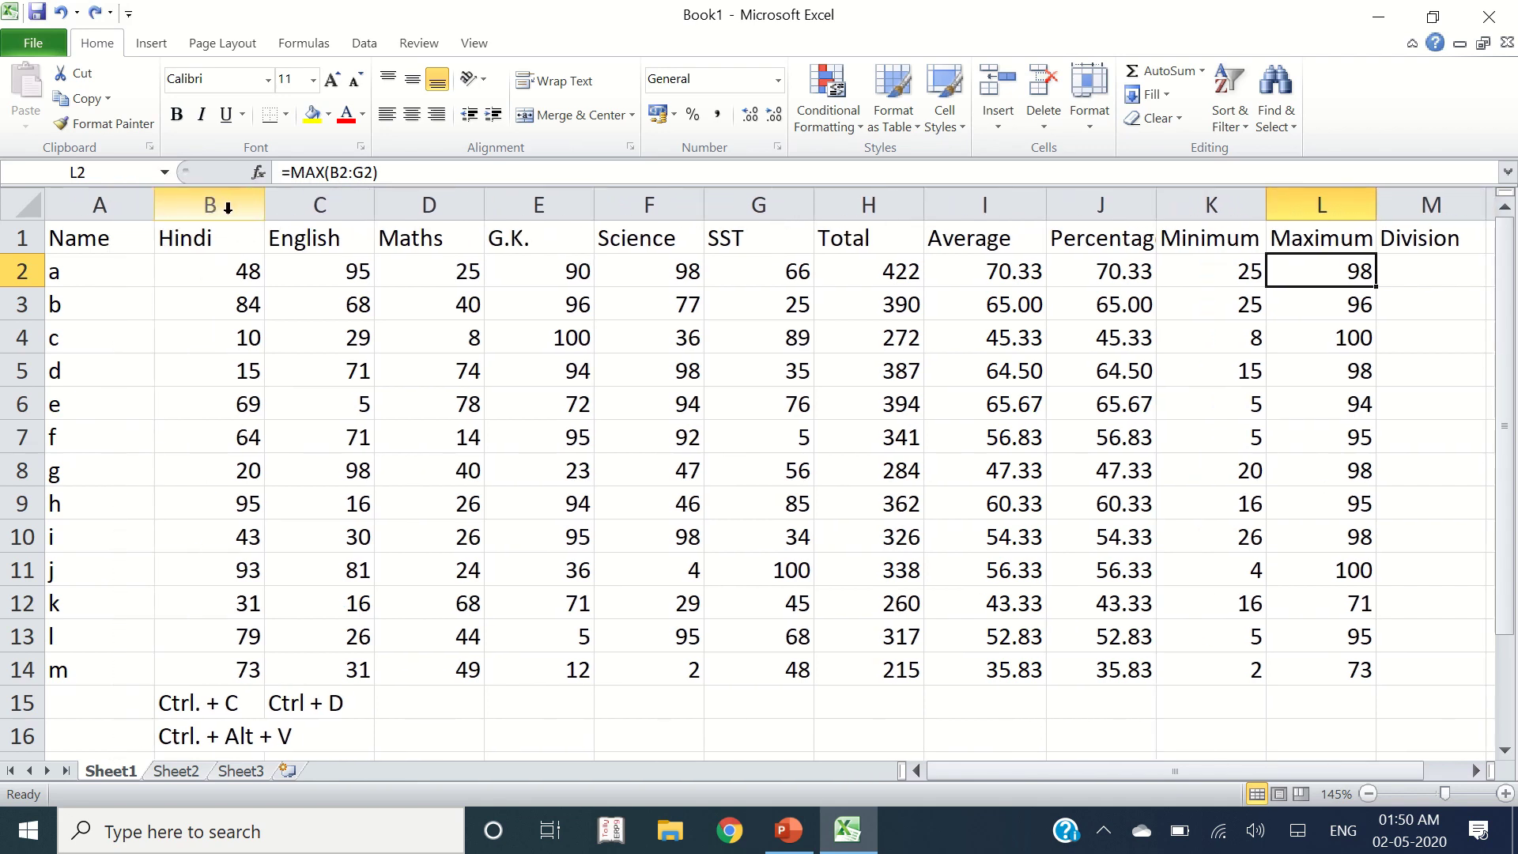
Step: AutoFit the widths of columns A to M, and narrow the Hindi column to just fit its heading
{"action": "left_click", "coordinate": [88, 197]}
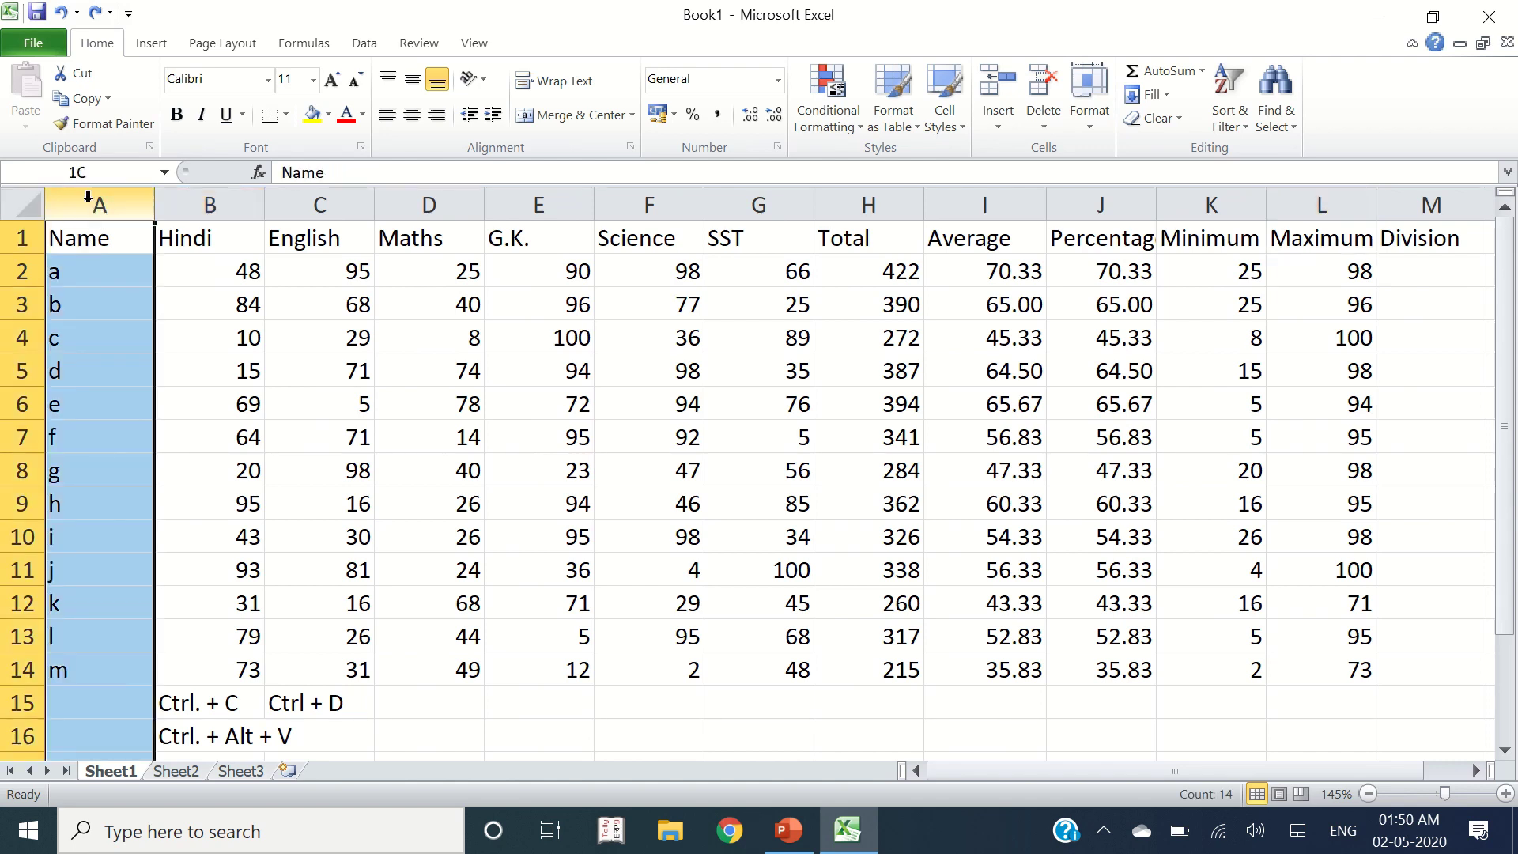
{"action": "left_click_drag", "start_coordinate": [88, 197], "coordinate": [1404, 212]}
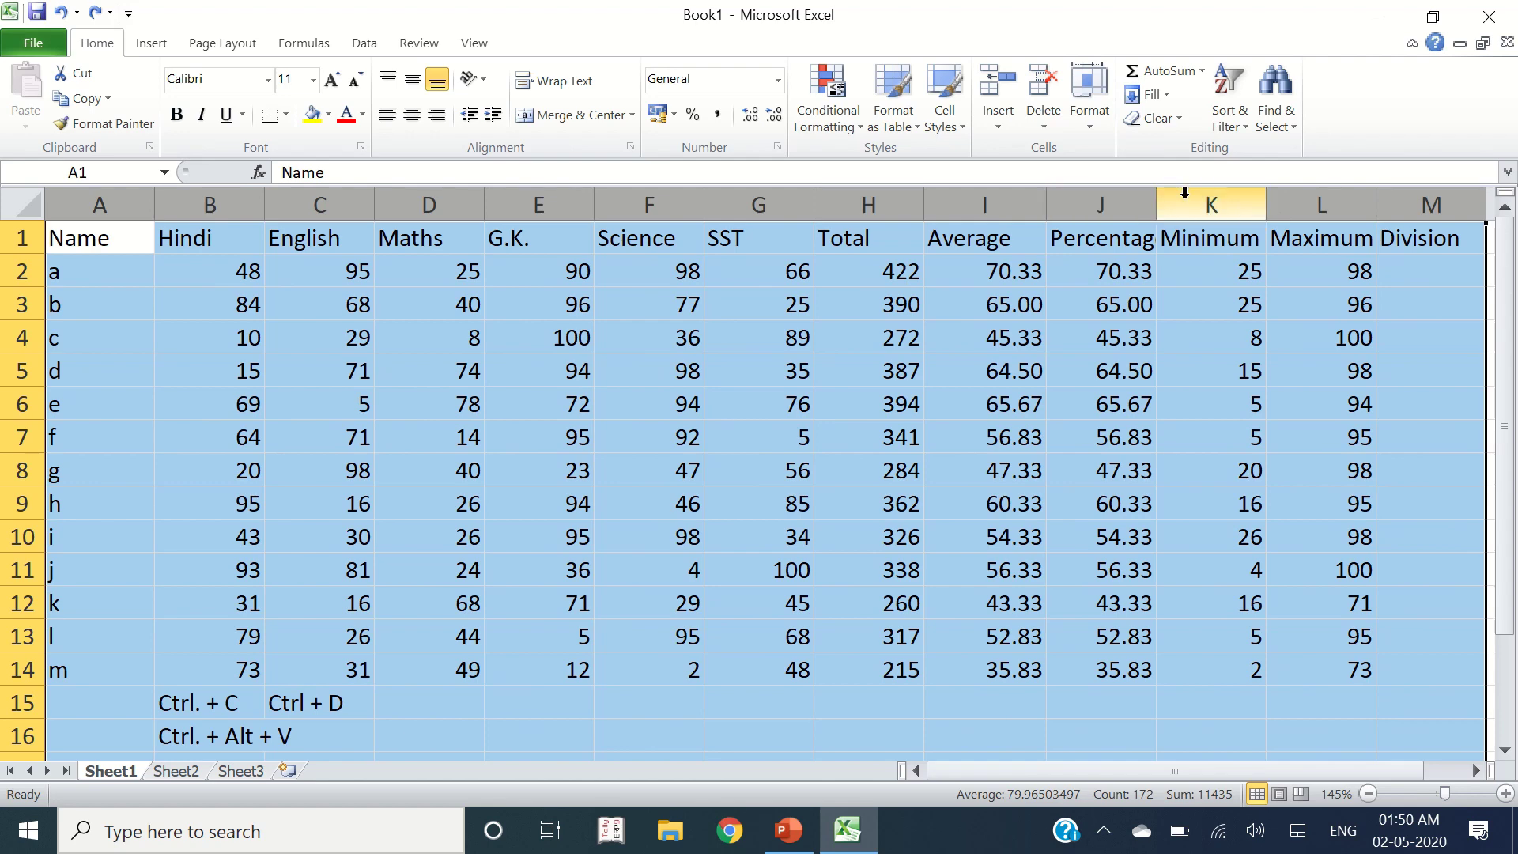
{"action": "double_click", "coordinate": [922, 204]}
{"action": "left_click", "coordinate": [323, 325]}
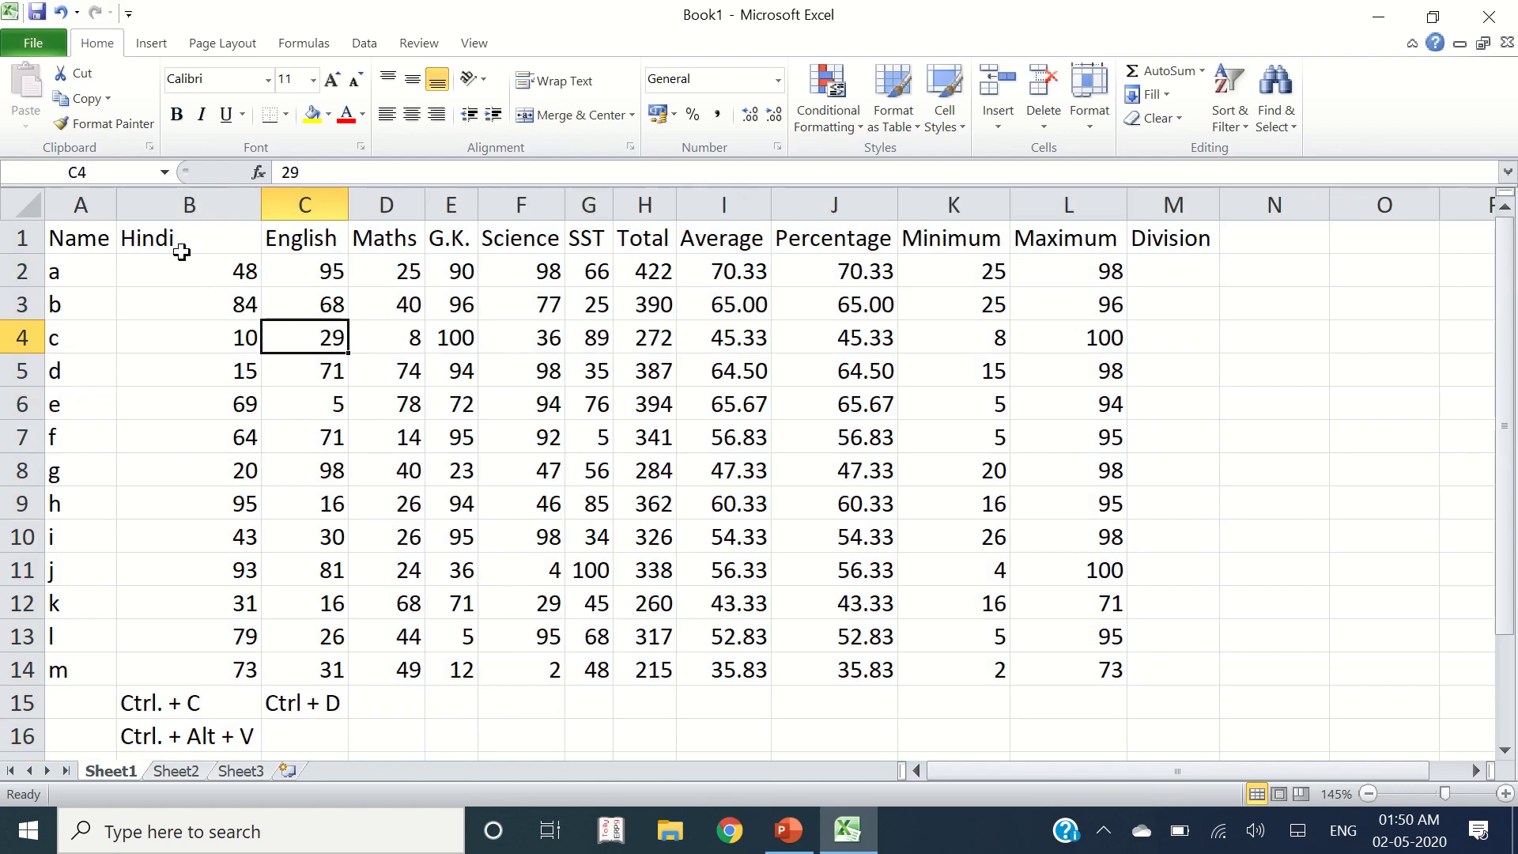
{"action": "left_click_drag", "start_coordinate": [261, 207], "coordinate": [183, 207]}
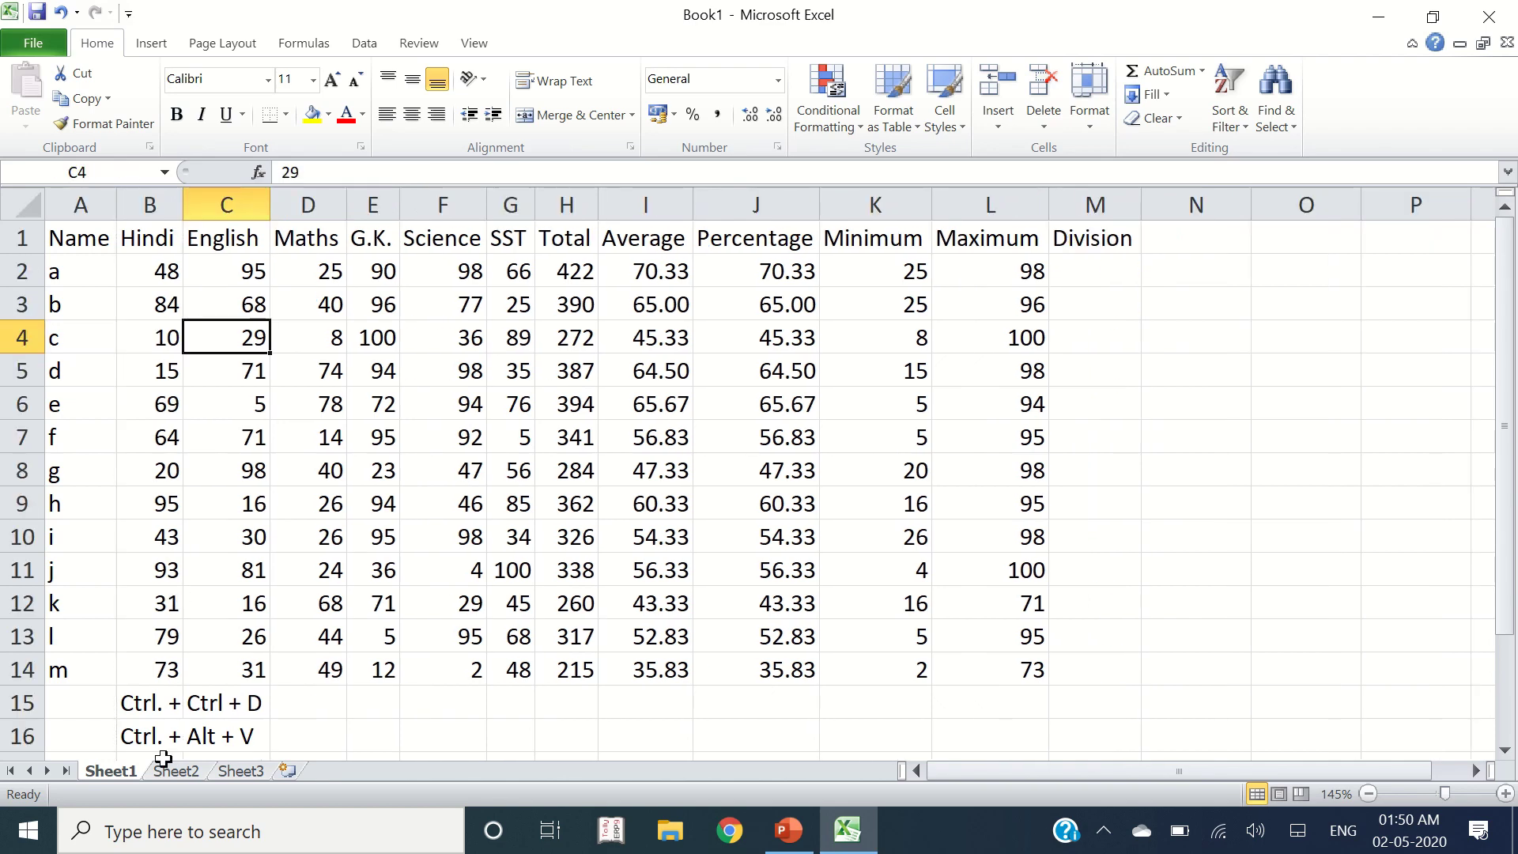
Step: Clear the keyboard shortcut notes from B15:C16 below the marks table
{"action": "left_click_drag", "start_coordinate": [150, 702], "coordinate": [260, 732]}
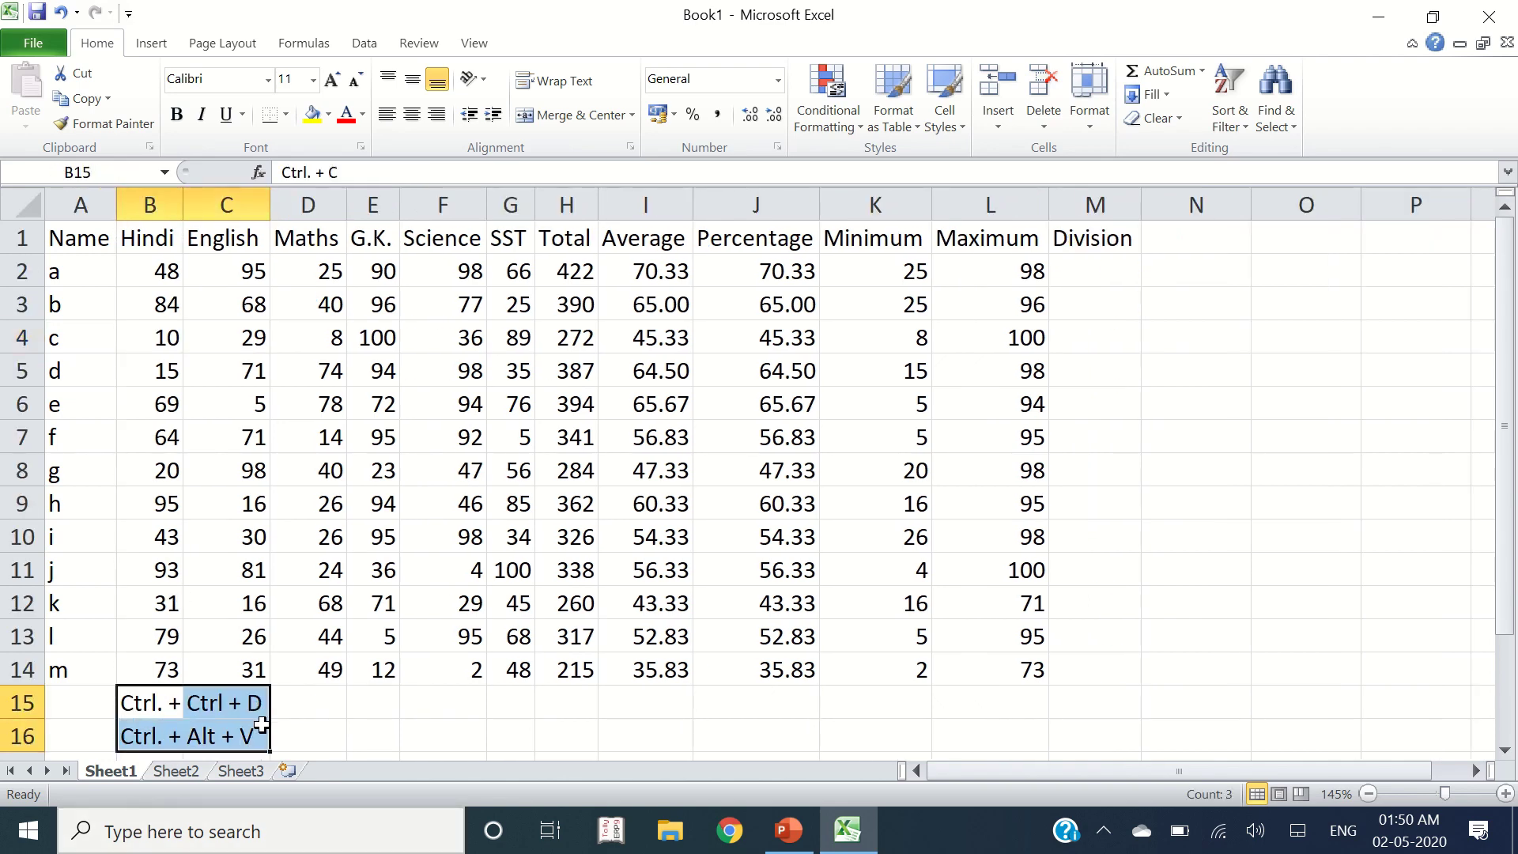
{"action": "key", "text": "Delete"}
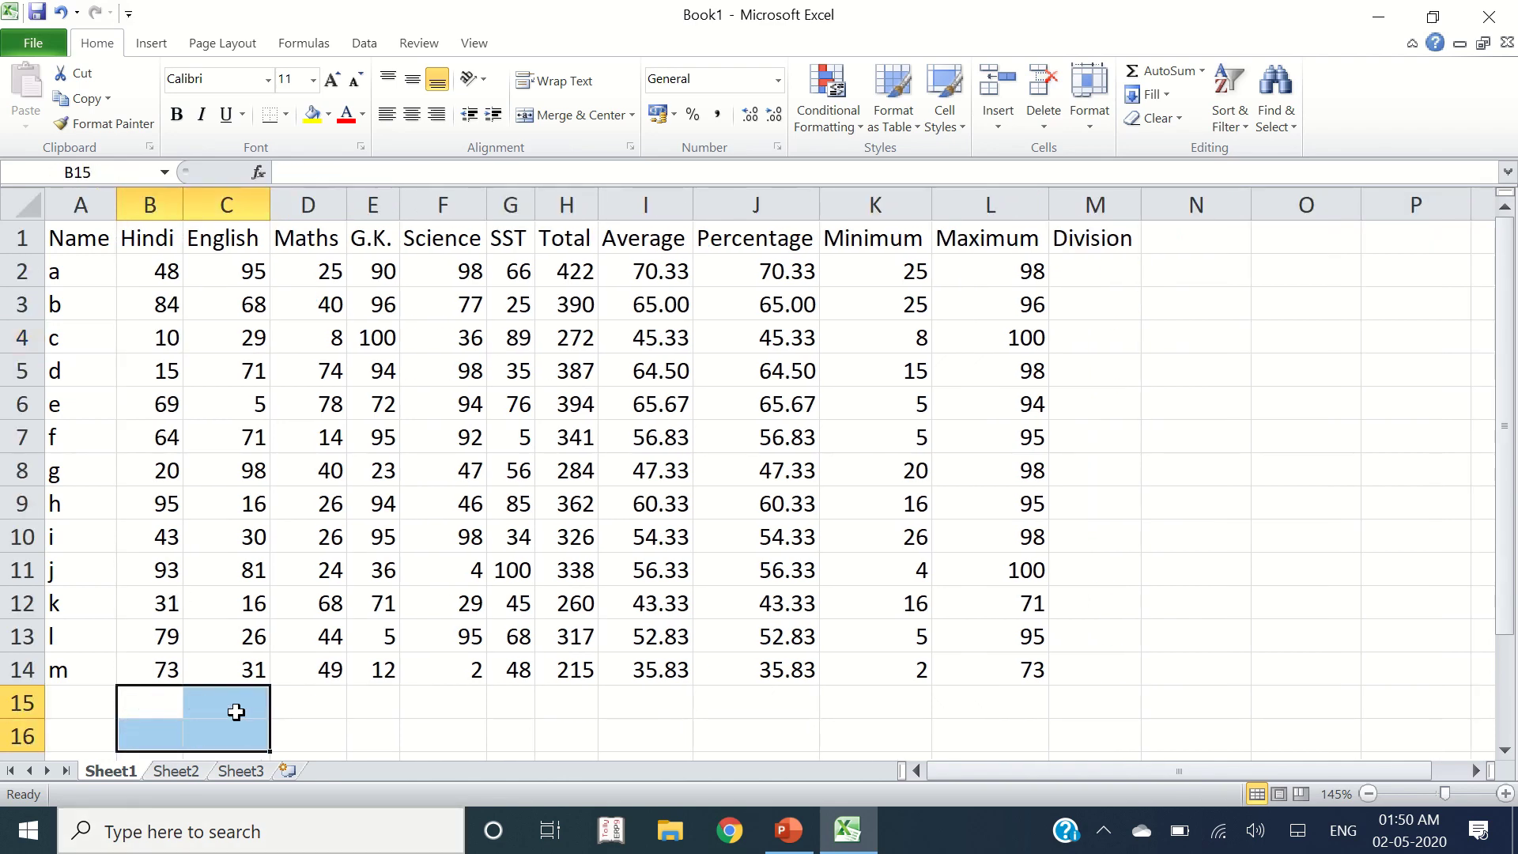
{"action": "left_click", "coordinate": [163, 705]}
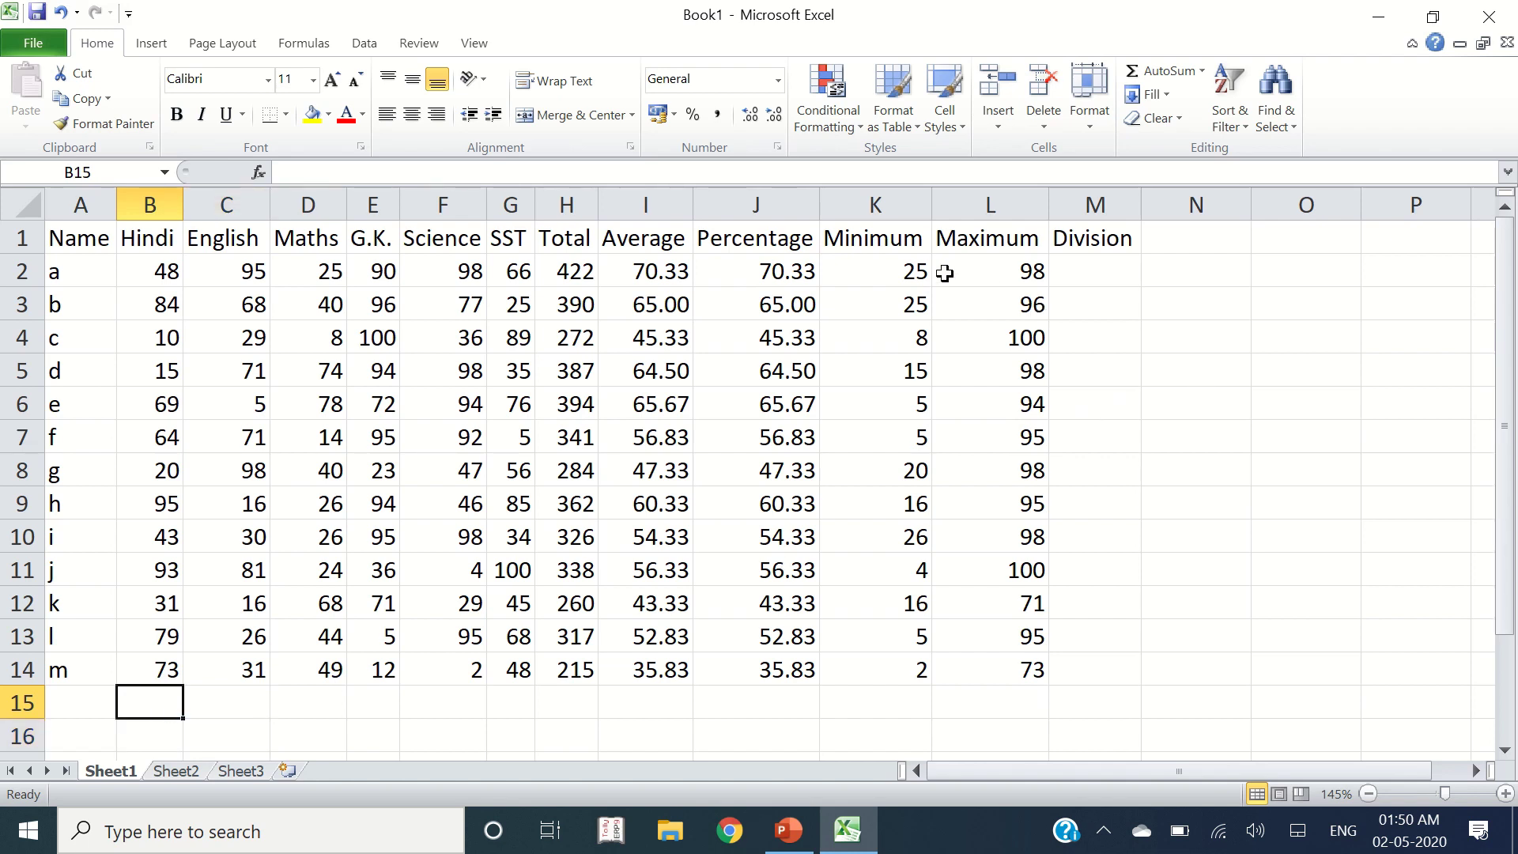
Step: Widen the Division column to several times its width and clear the records of students j to m in A11:M14
{"action": "left_click", "coordinate": [1100, 267]}
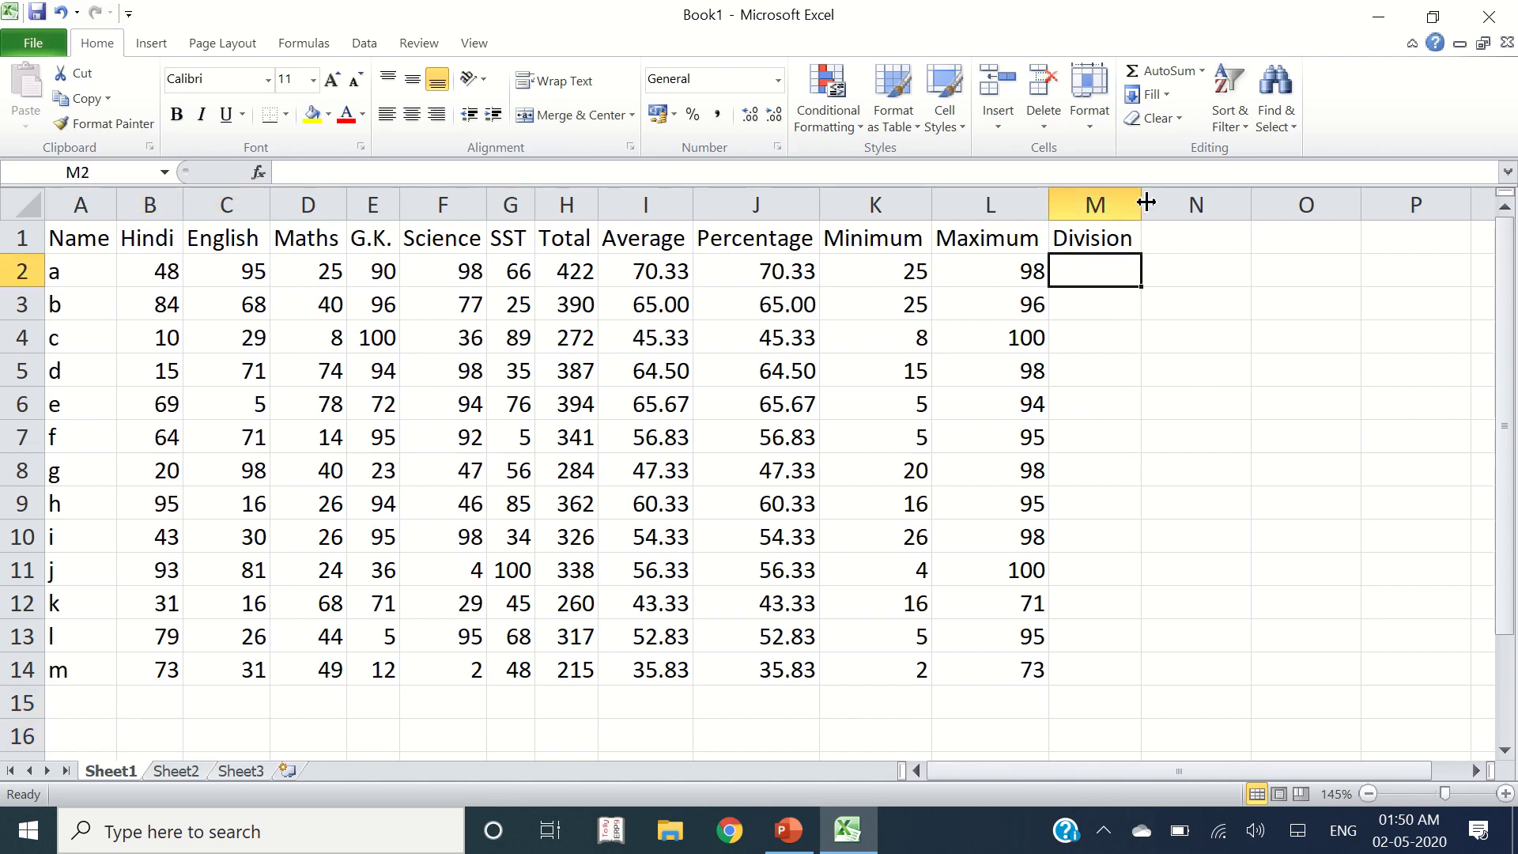
{"action": "left_click_drag", "start_coordinate": [1141, 204], "coordinate": [1443, 204]}
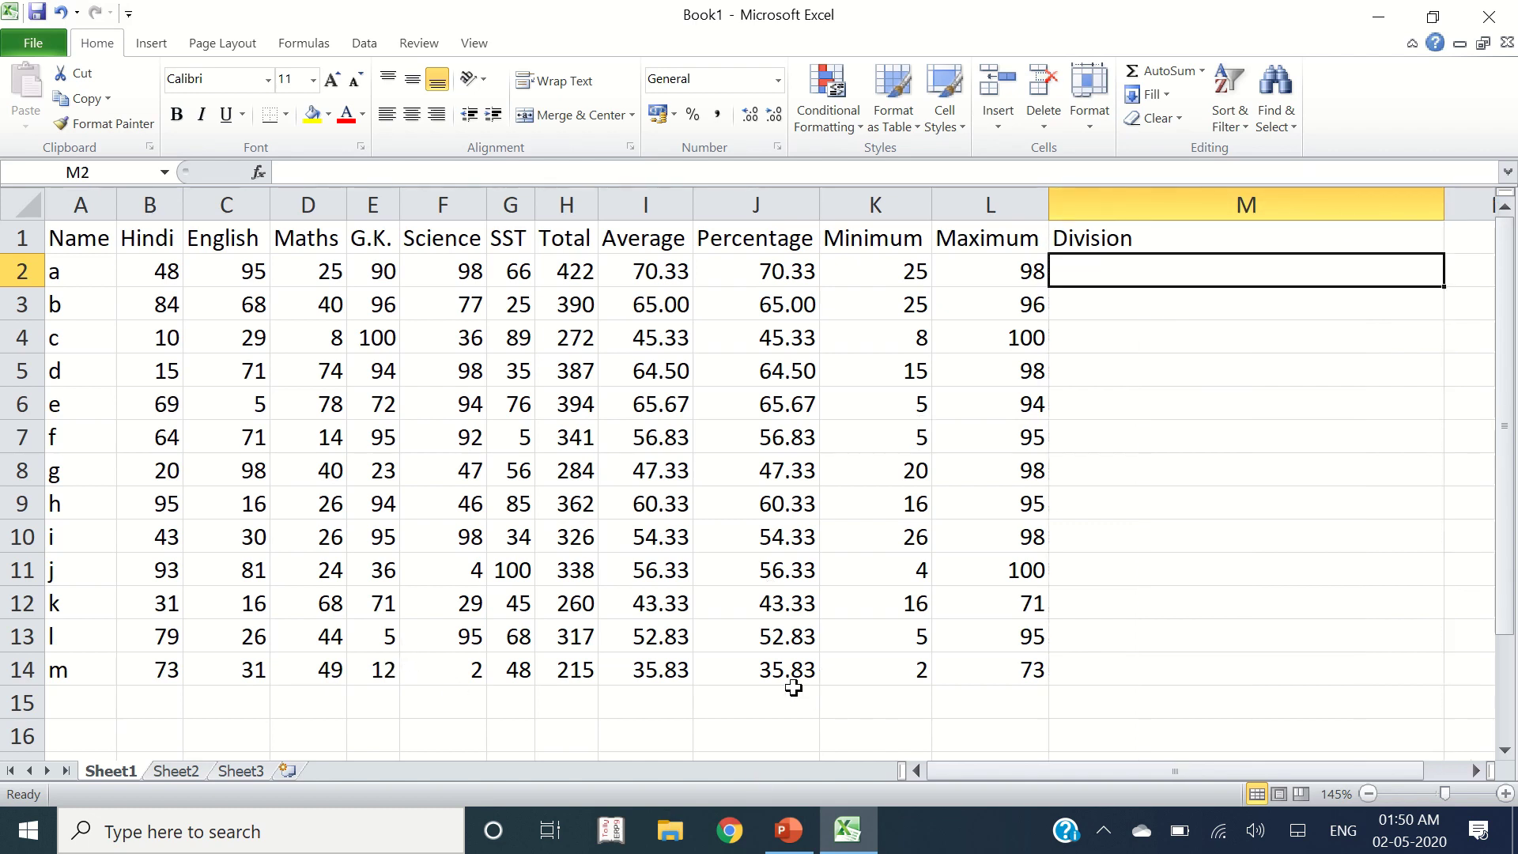
{"action": "left_click_drag", "start_coordinate": [48, 575], "coordinate": [1212, 688]}
{"action": "key", "text": "Delete"}
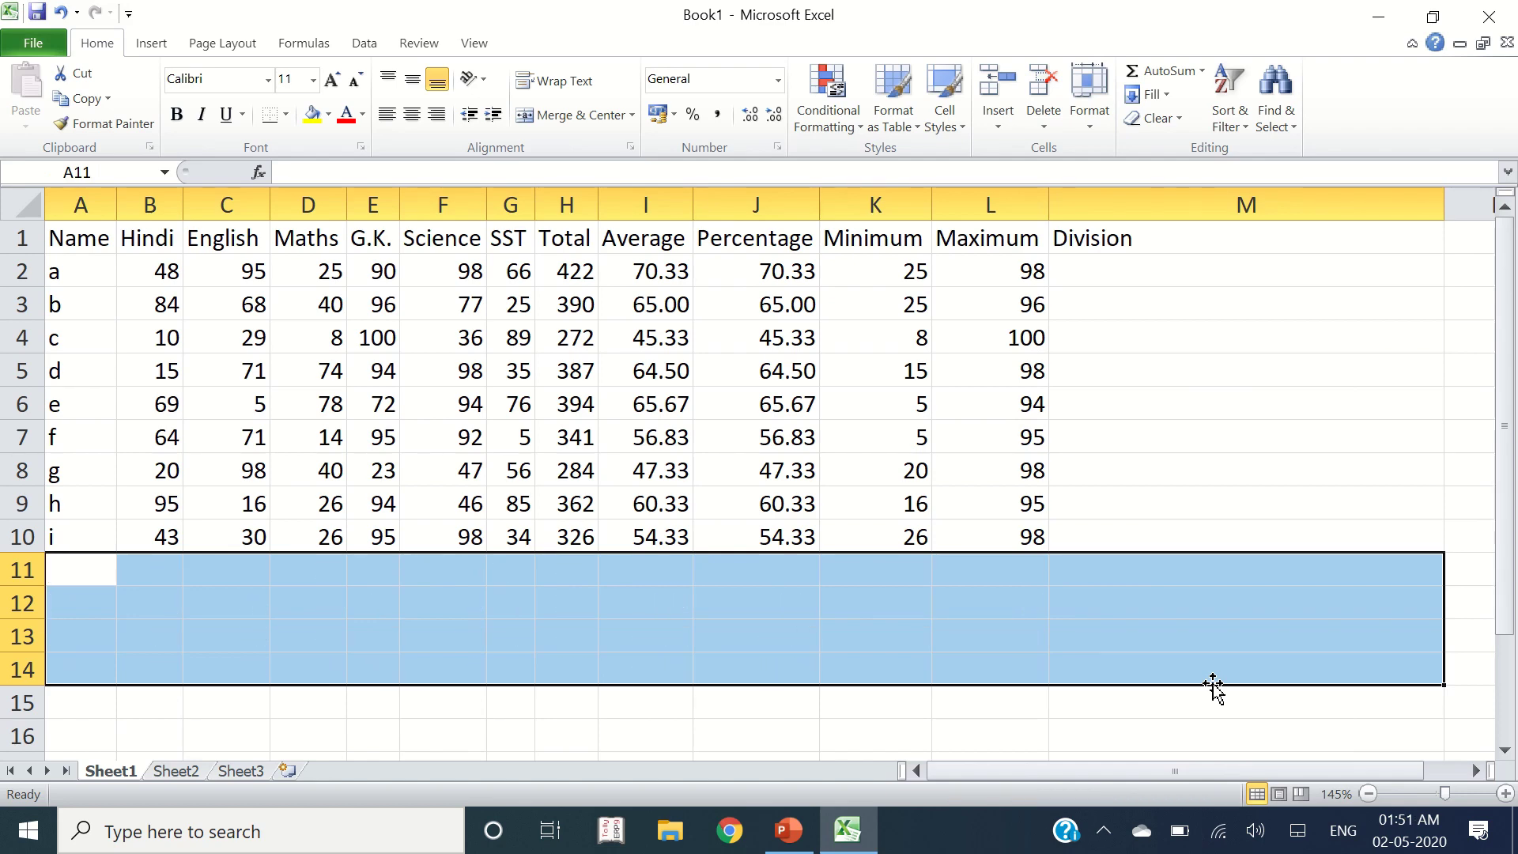
{"action": "left_click", "coordinate": [204, 594]}
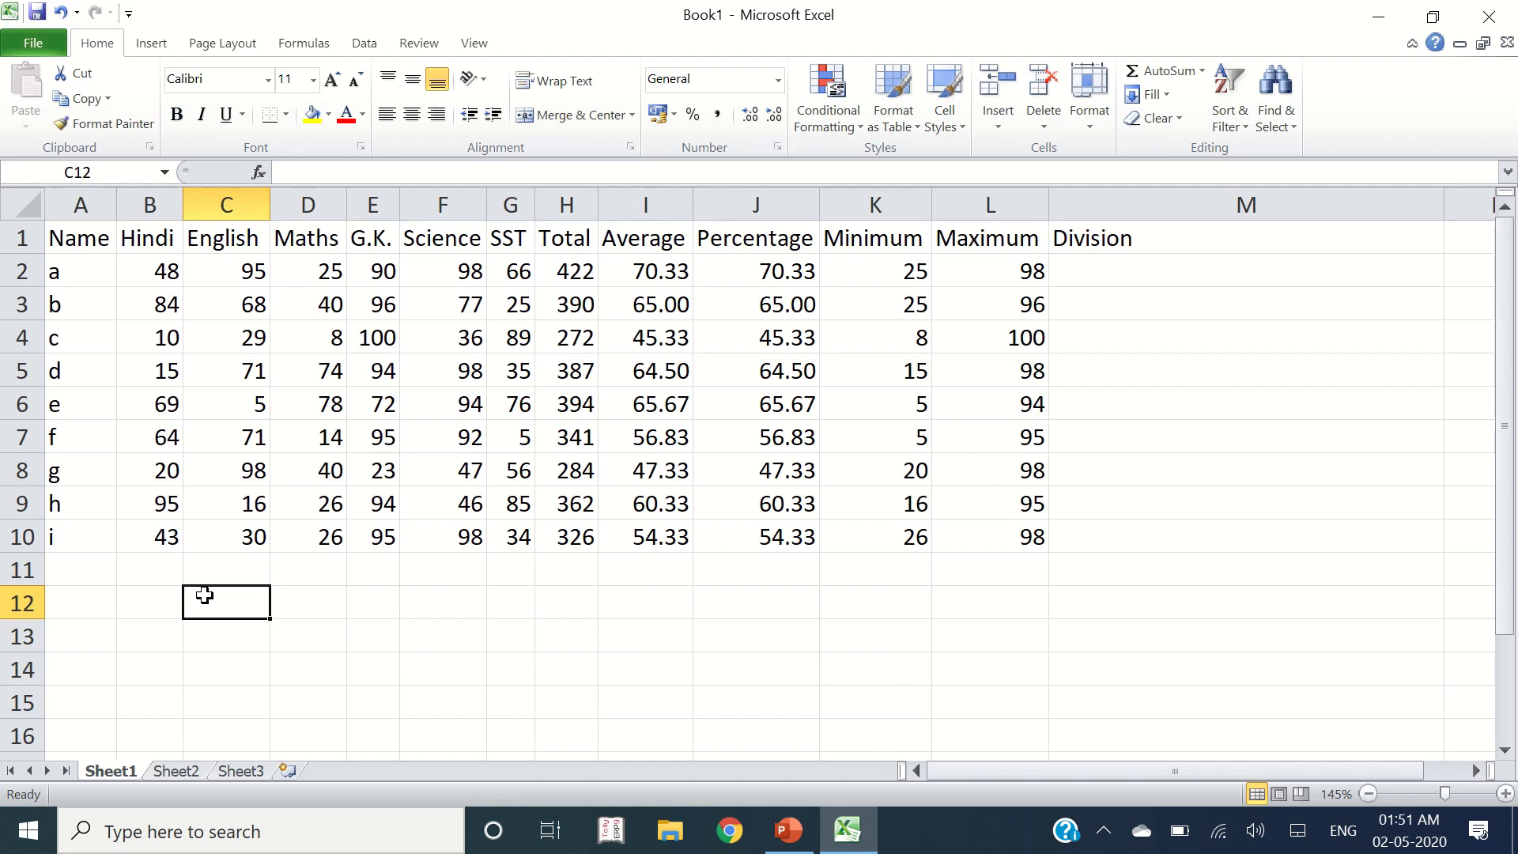
Step: Enter the first division criterion in row 12, with "60 = Above" in B12 and "First" in D12
{"action": "key", "text": "Left"}
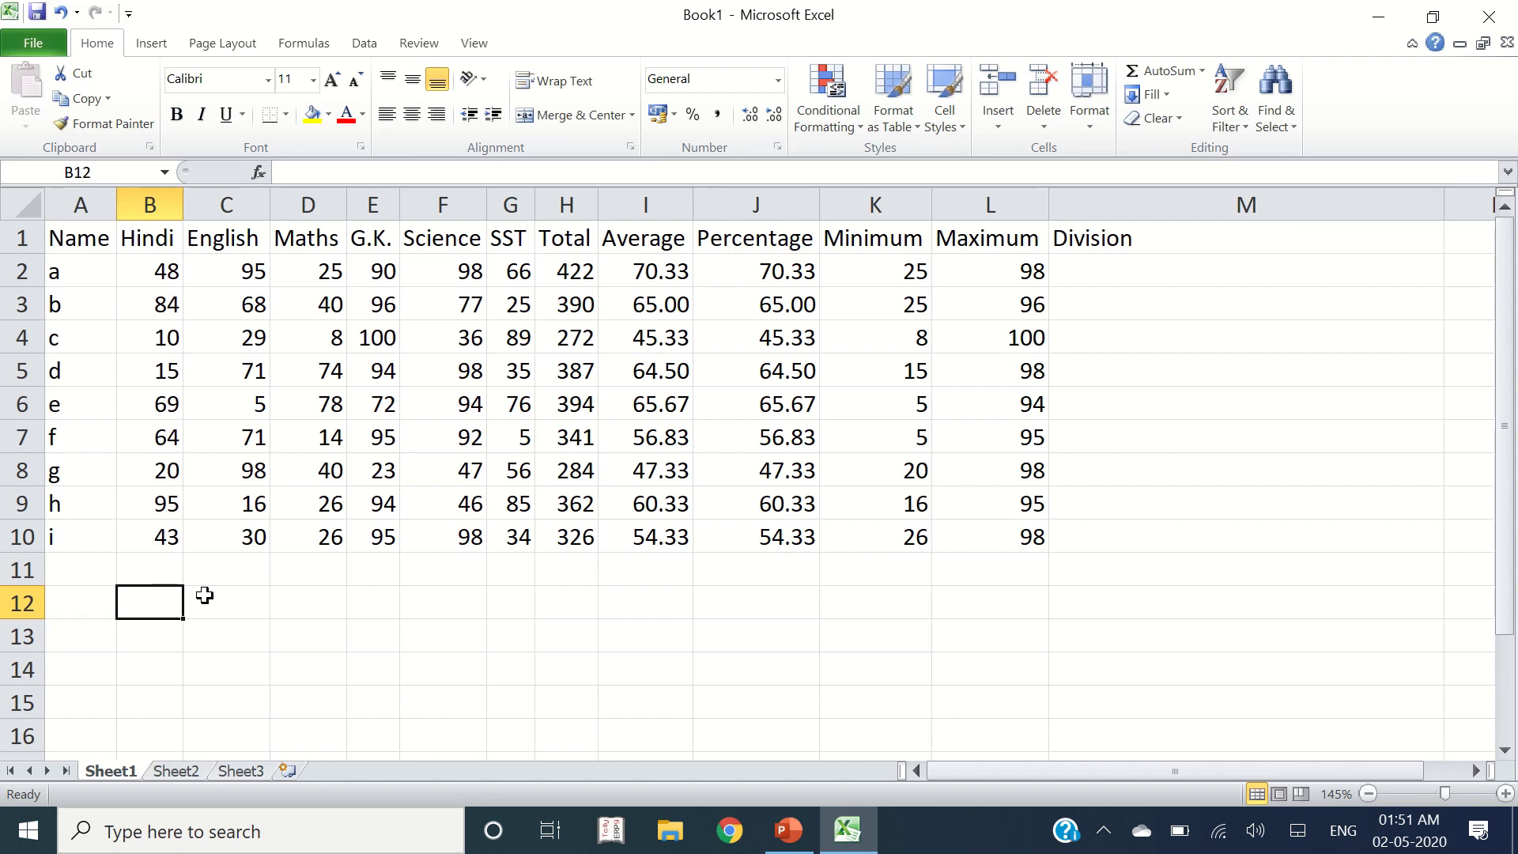
{"action": "type", "text": "60"}
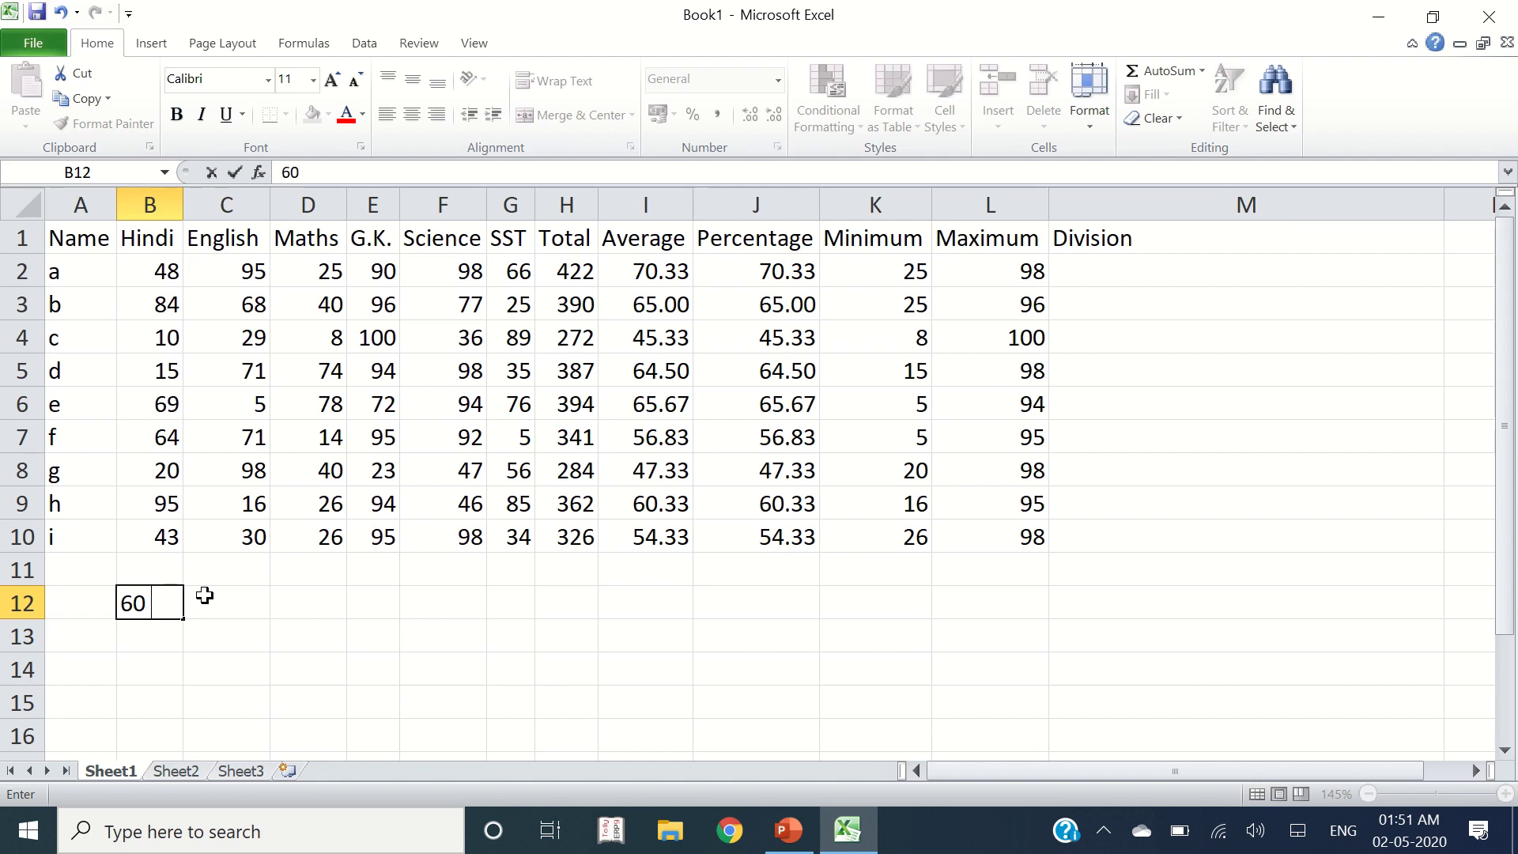
{"action": "type", "text": " = Abob"}
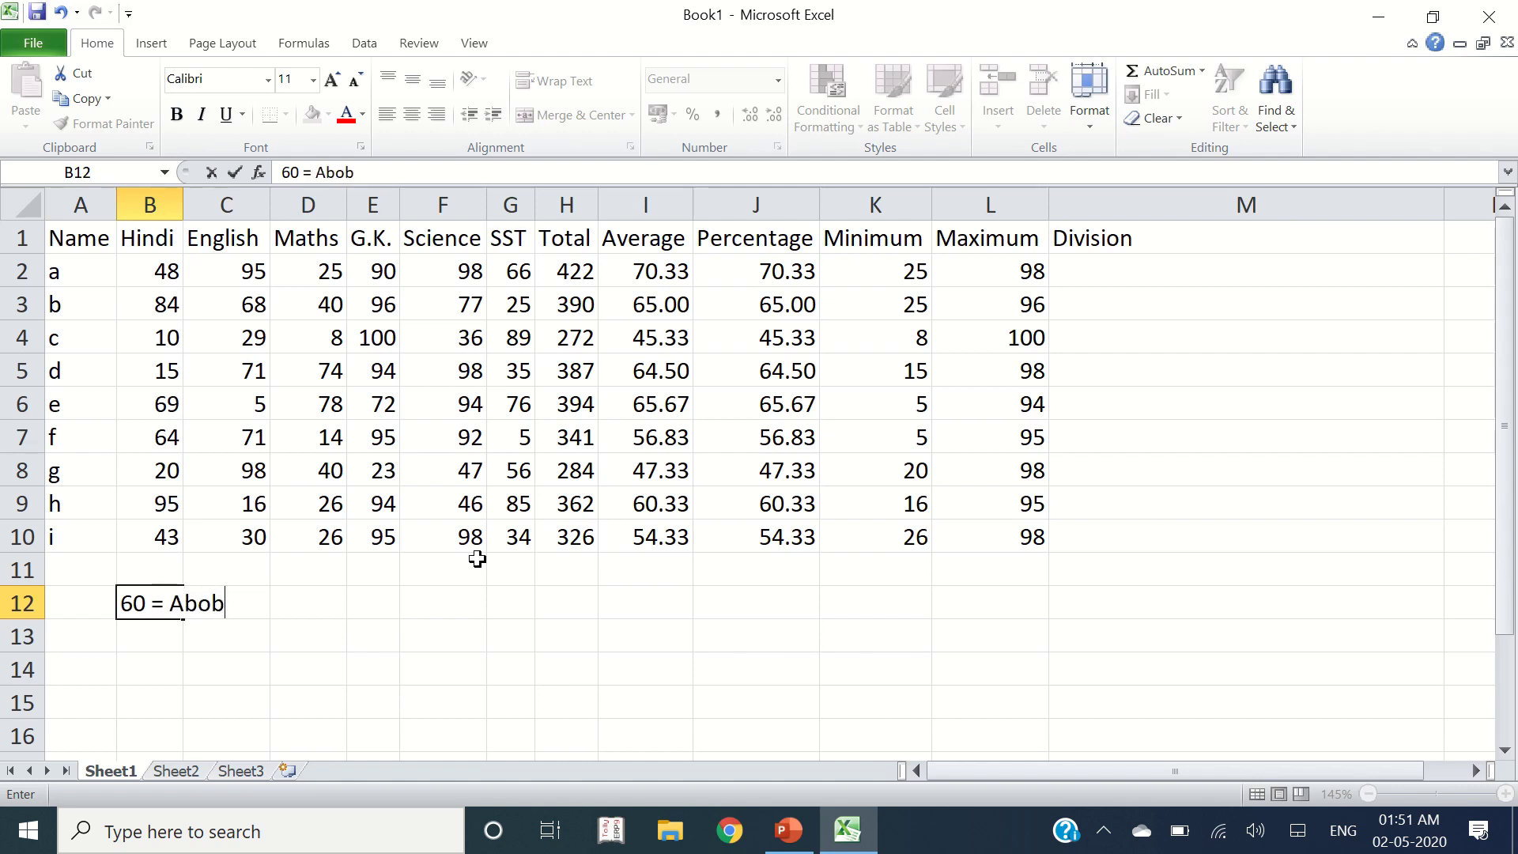
{"action": "key", "text": "BackSpace"}
{"action": "type", "text": "ve"}
{"action": "key", "text": "Tab"}
{"action": "key", "text": "Tab"}
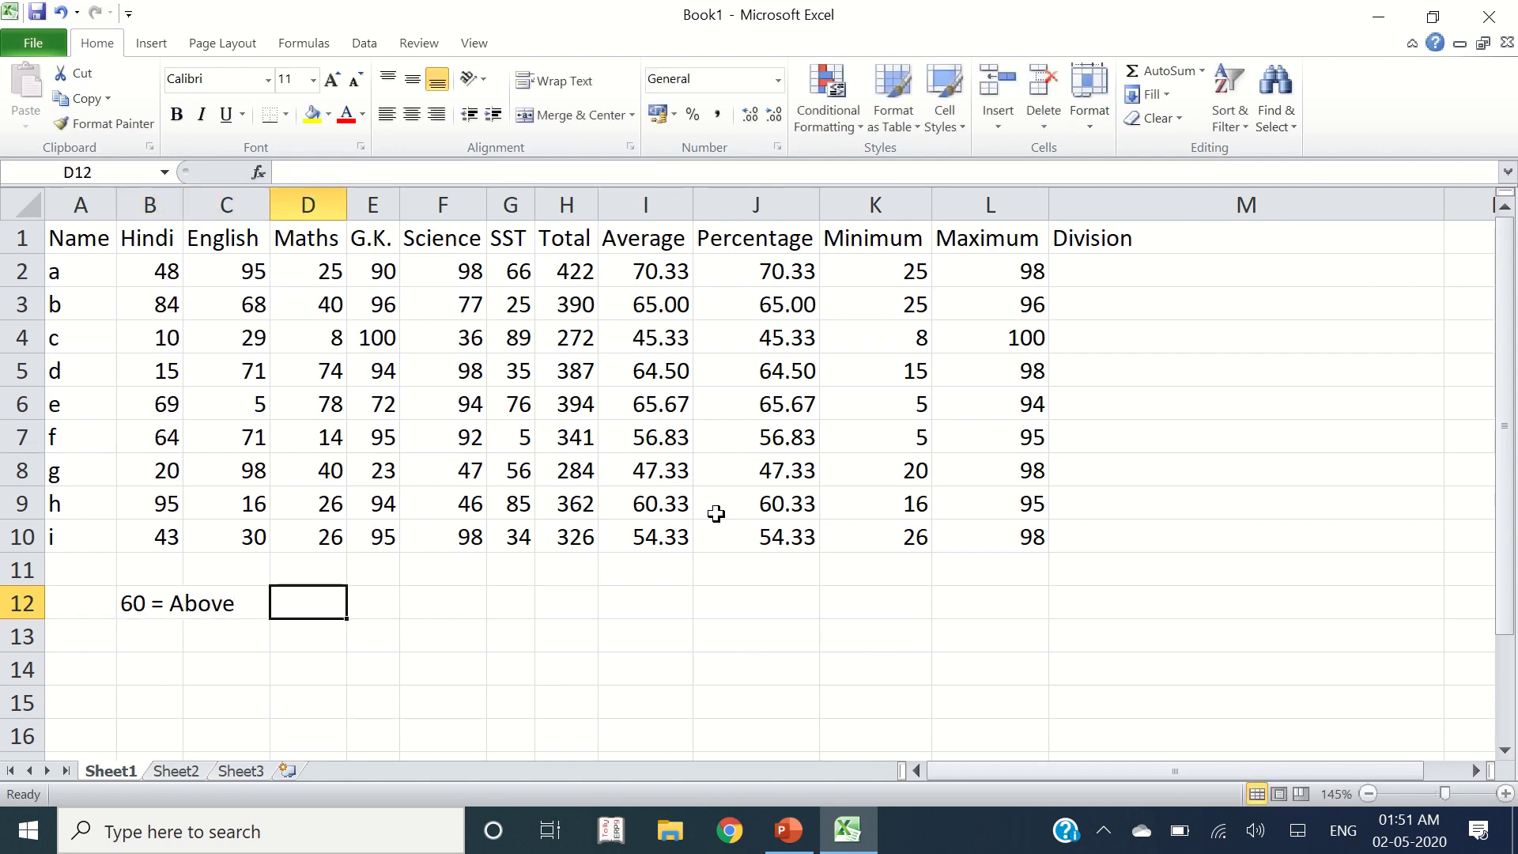
{"action": "type", "text": "First"}
{"action": "key", "text": "Return"}
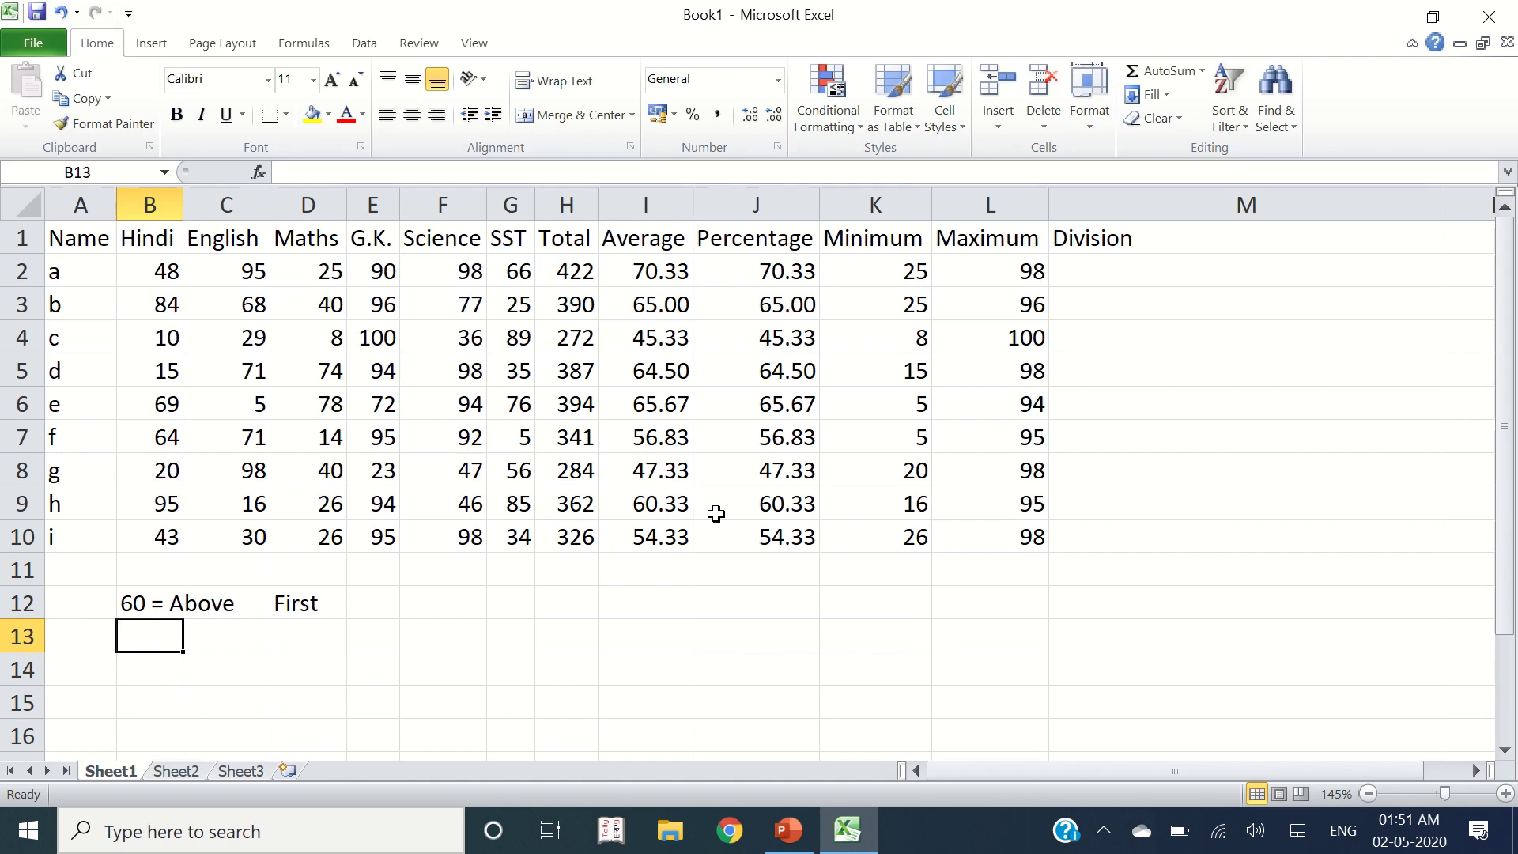
Step: Add the second division criterion in row 13, with "48 = Above" in B13 and "Second" in D13
{"action": "type", "text": "48 ="}
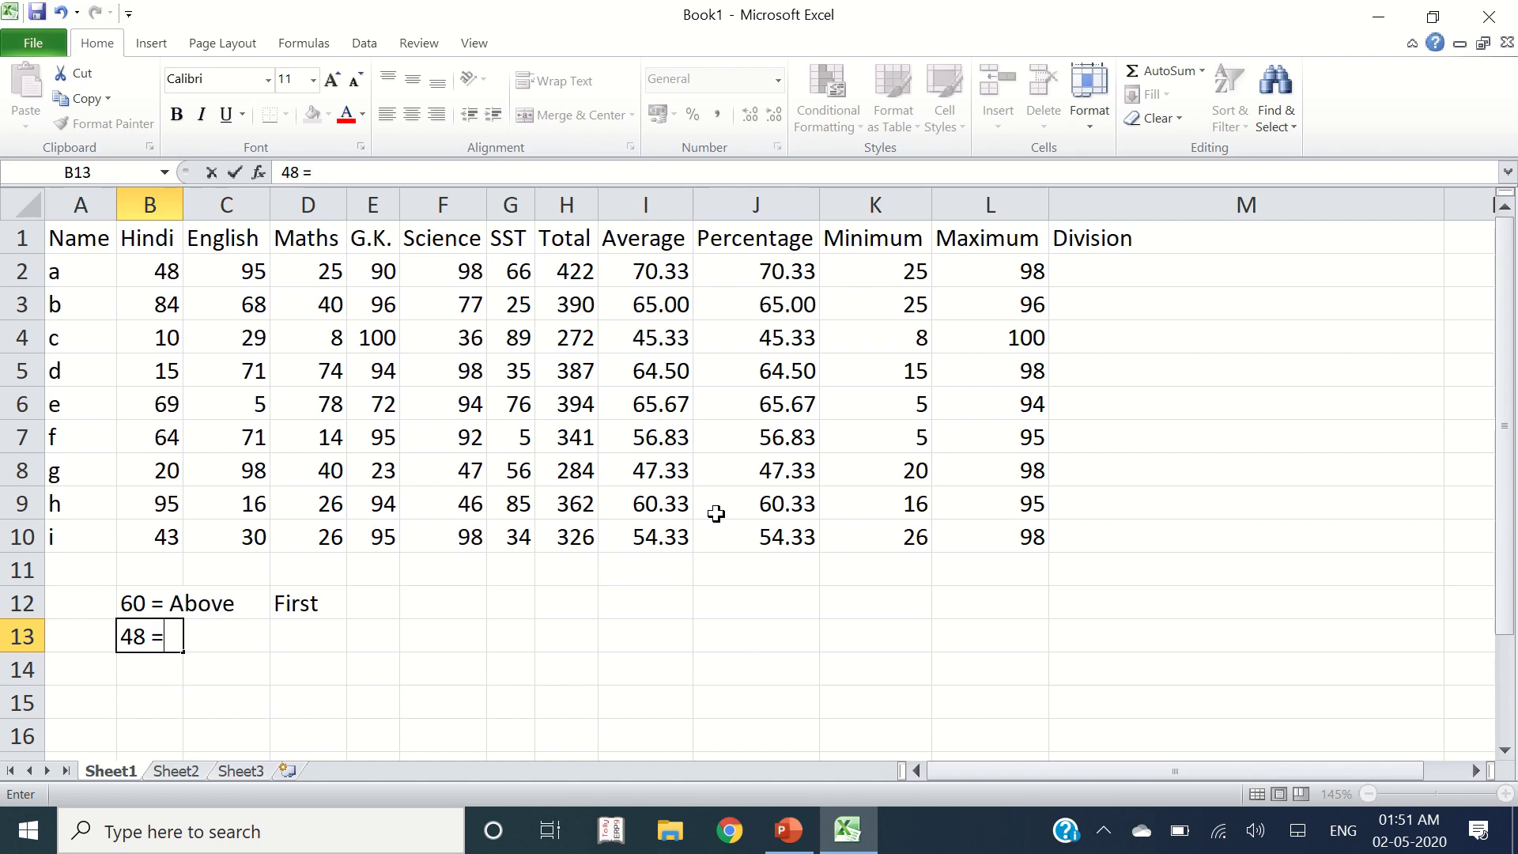
{"action": "type", "text": " Above"}
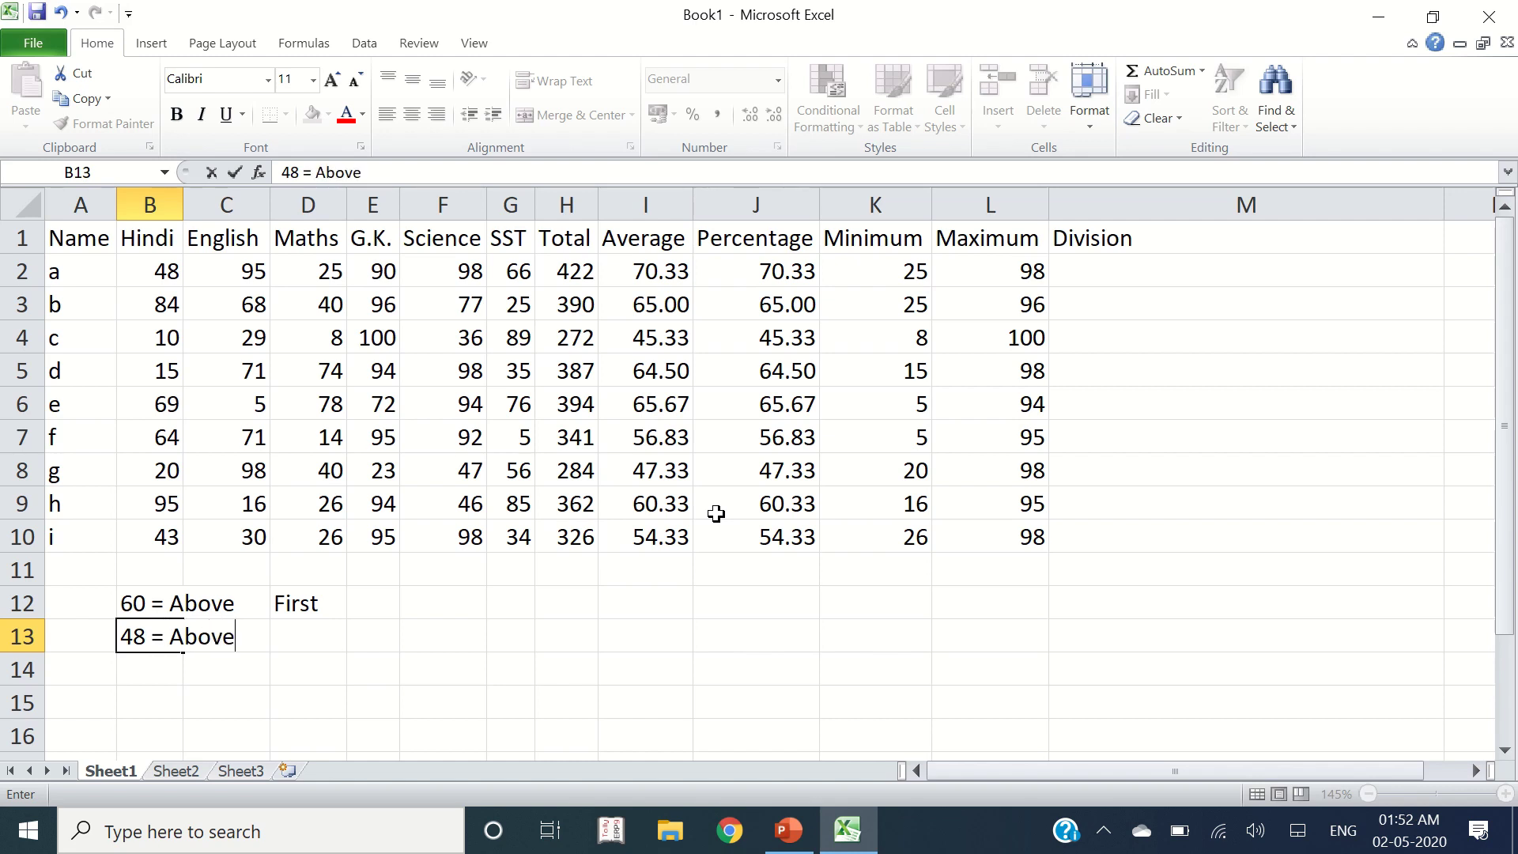
{"action": "key", "text": "Tab"}
{"action": "key", "text": "Tab"}
{"action": "type", "text": "SEcn"}
{"action": "key", "text": "BackSpace"}
{"action": "key", "text": "BackSpace"}
{"action": "key", "text": "BackSpace"}
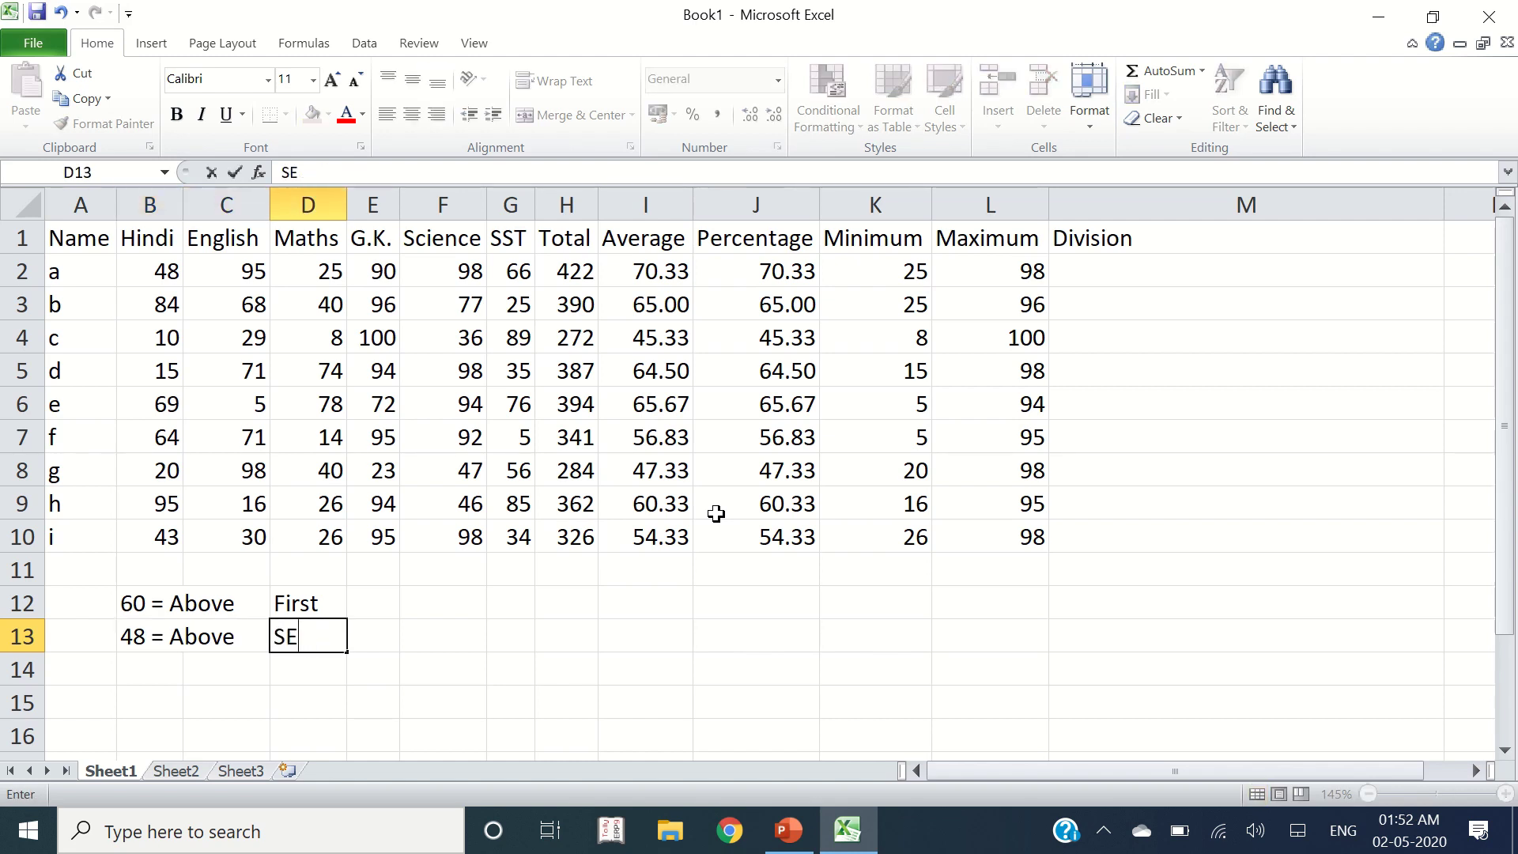
{"action": "type", "text": "econd"}
{"action": "key", "text": "Return"}
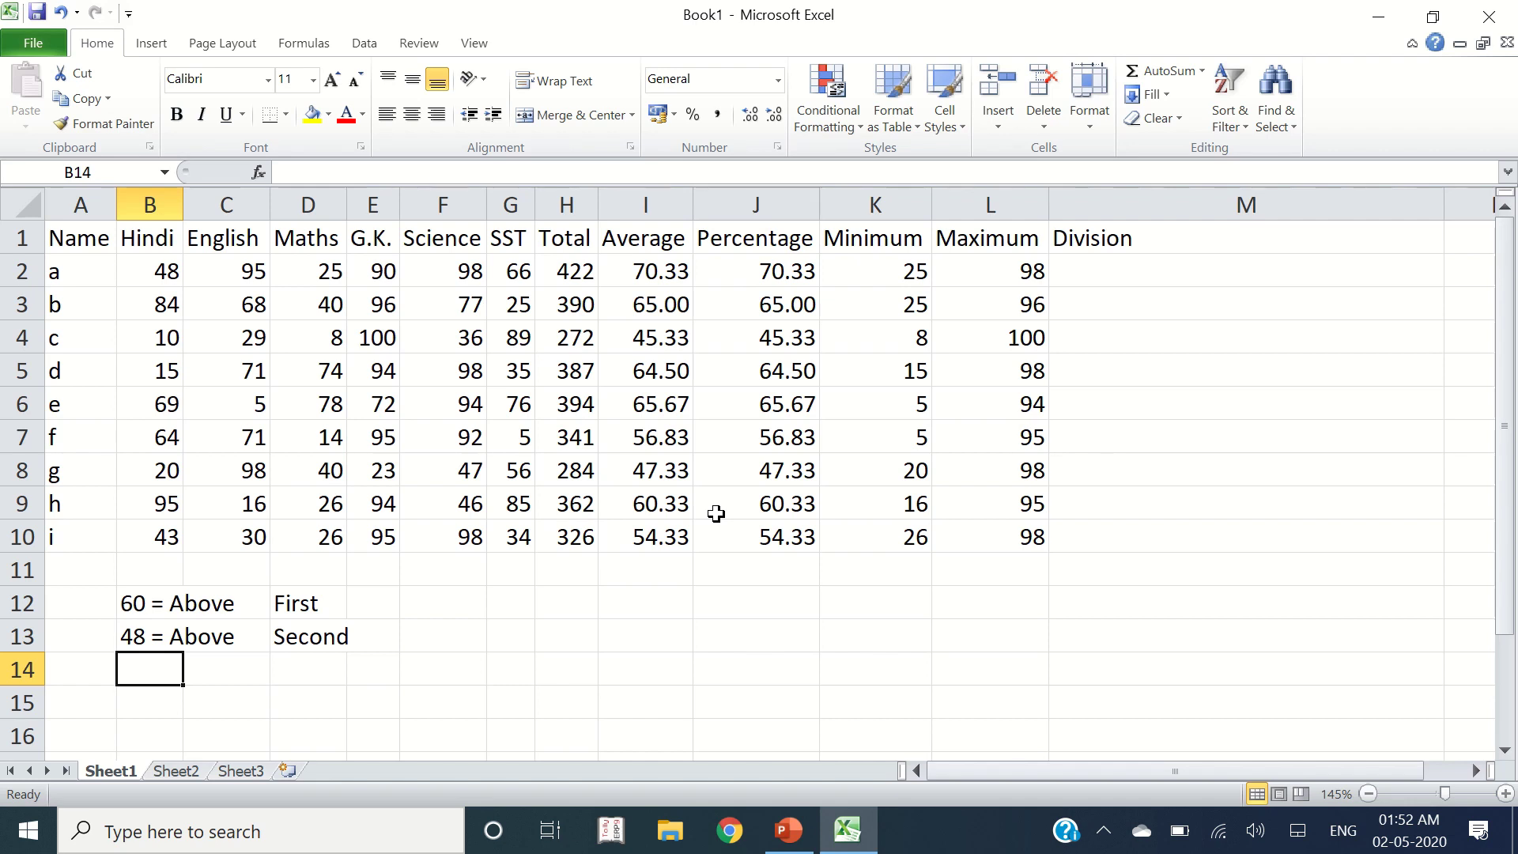
Step: Add the third division criterion in row 14, with "36 = Above" in B14 and "Third" in D14
{"action": "type", "text": "36 "}
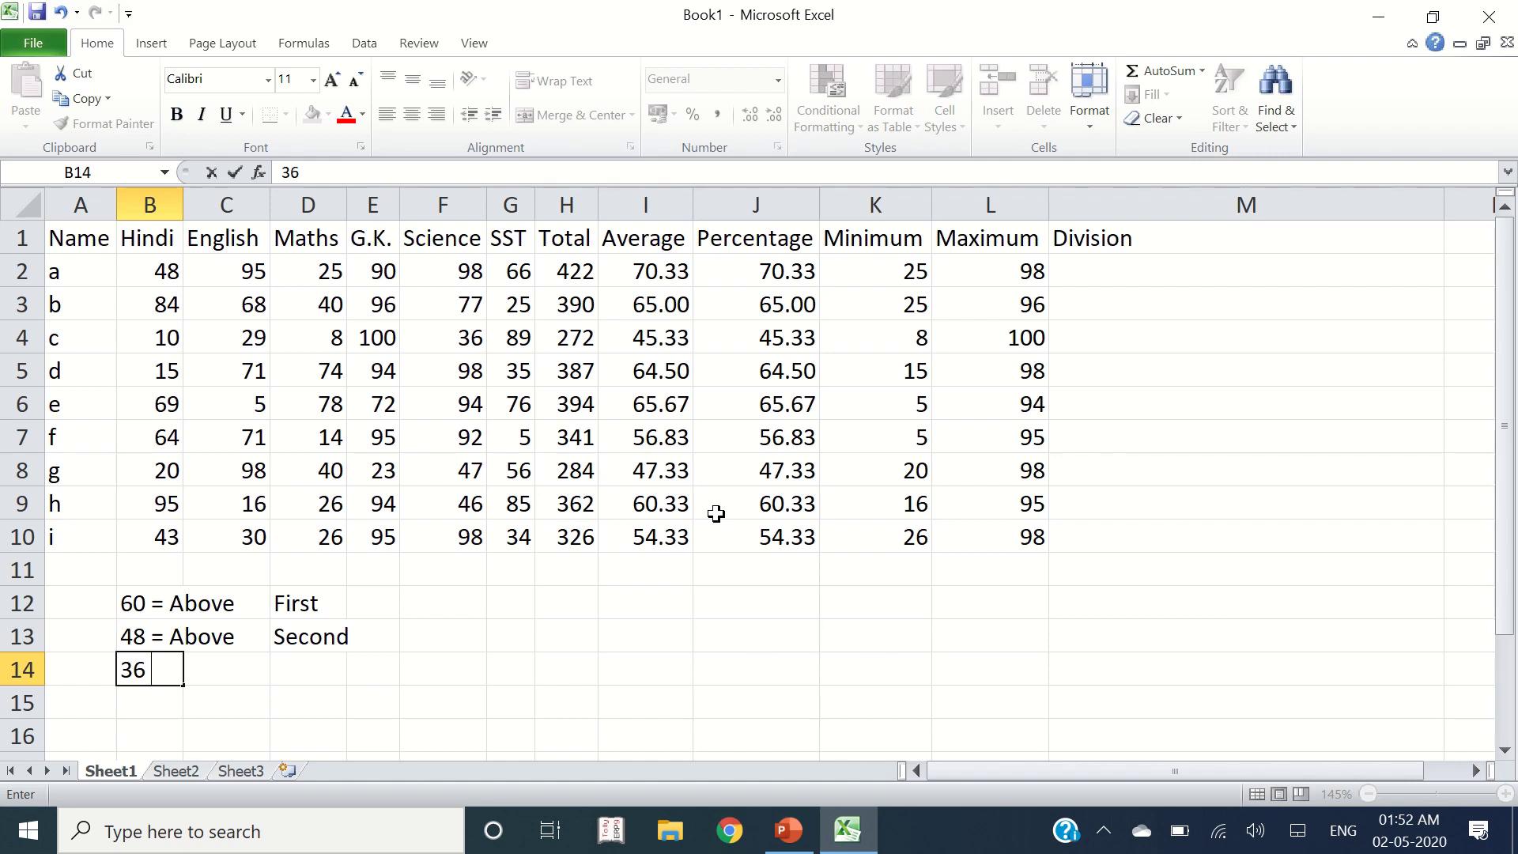
{"action": "type", "text": "= Above"}
{"action": "key", "text": "Tab"}
{"action": "key", "text": "Tab"}
{"action": "type", "text": "Thir"}
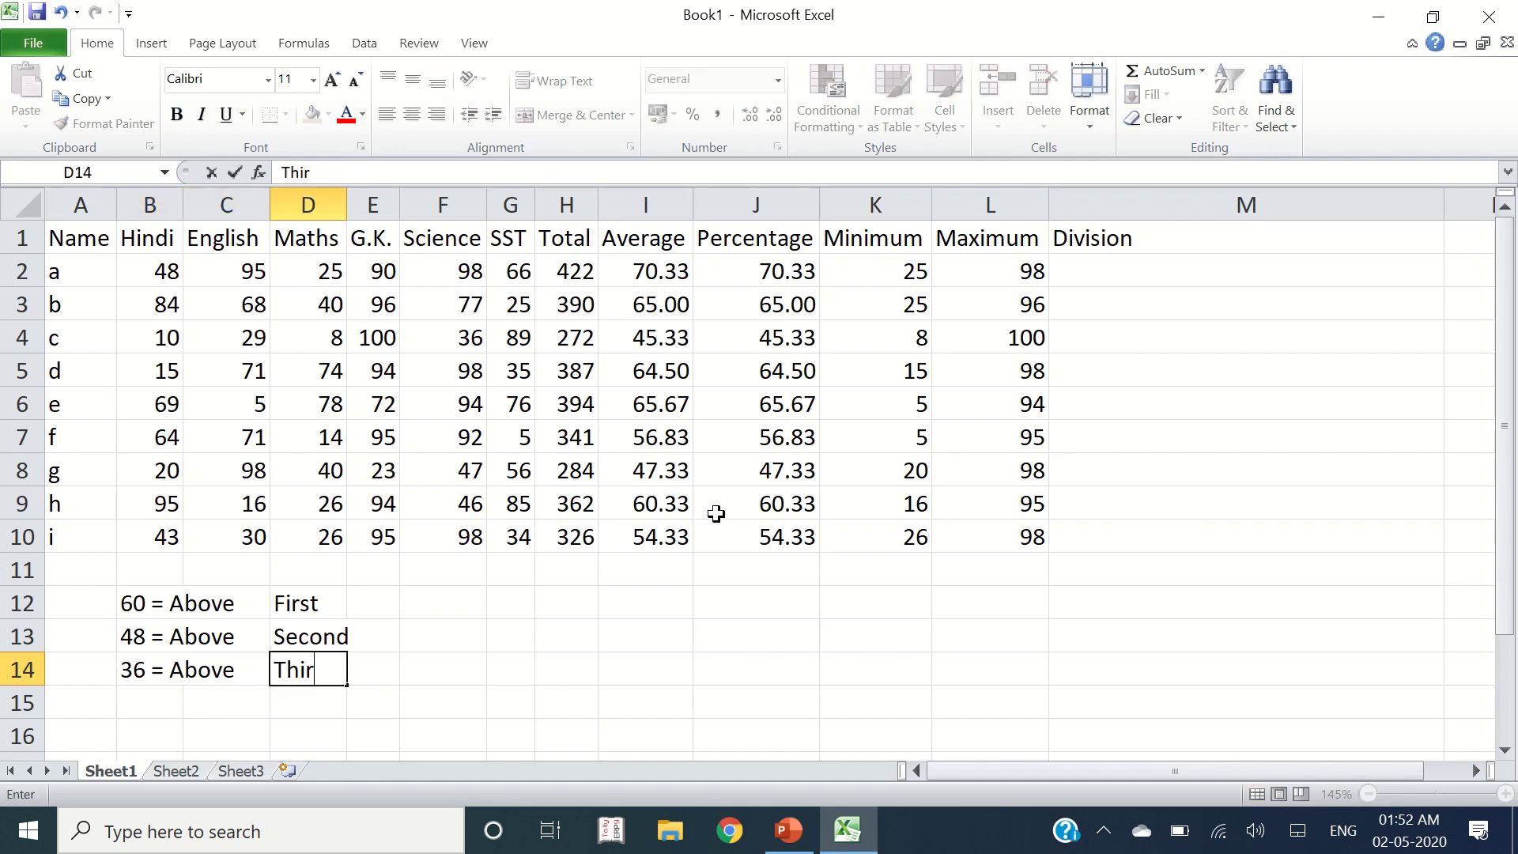
{"action": "type", "text": "d"}
{"action": "key", "text": "Return"}
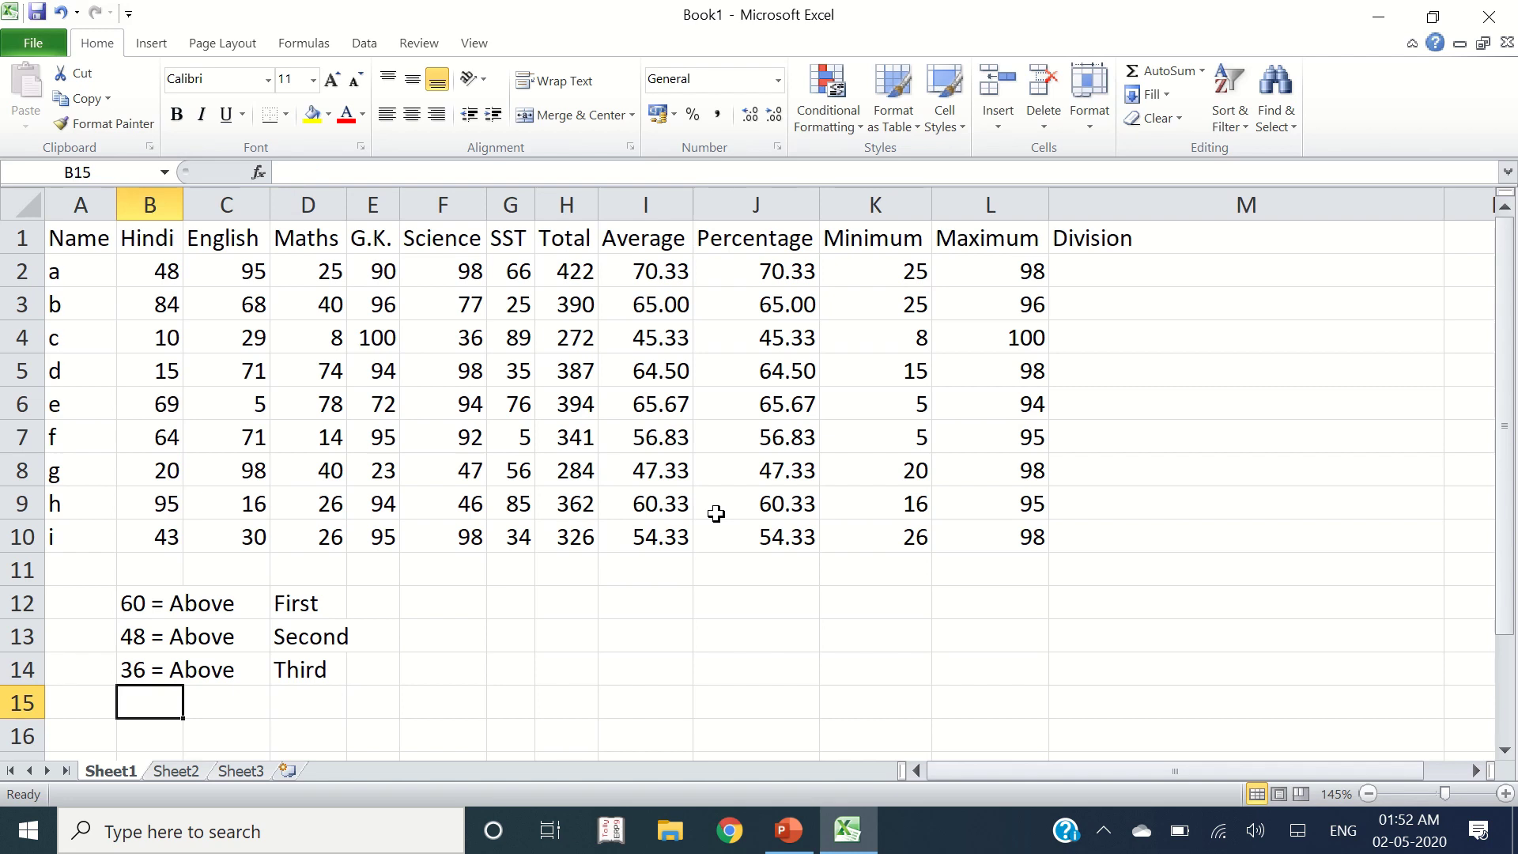
Step: Add the failing criterion in row 15, with "36 below" in B15 and "Fail" in D15
{"action": "type", "text": "36"}
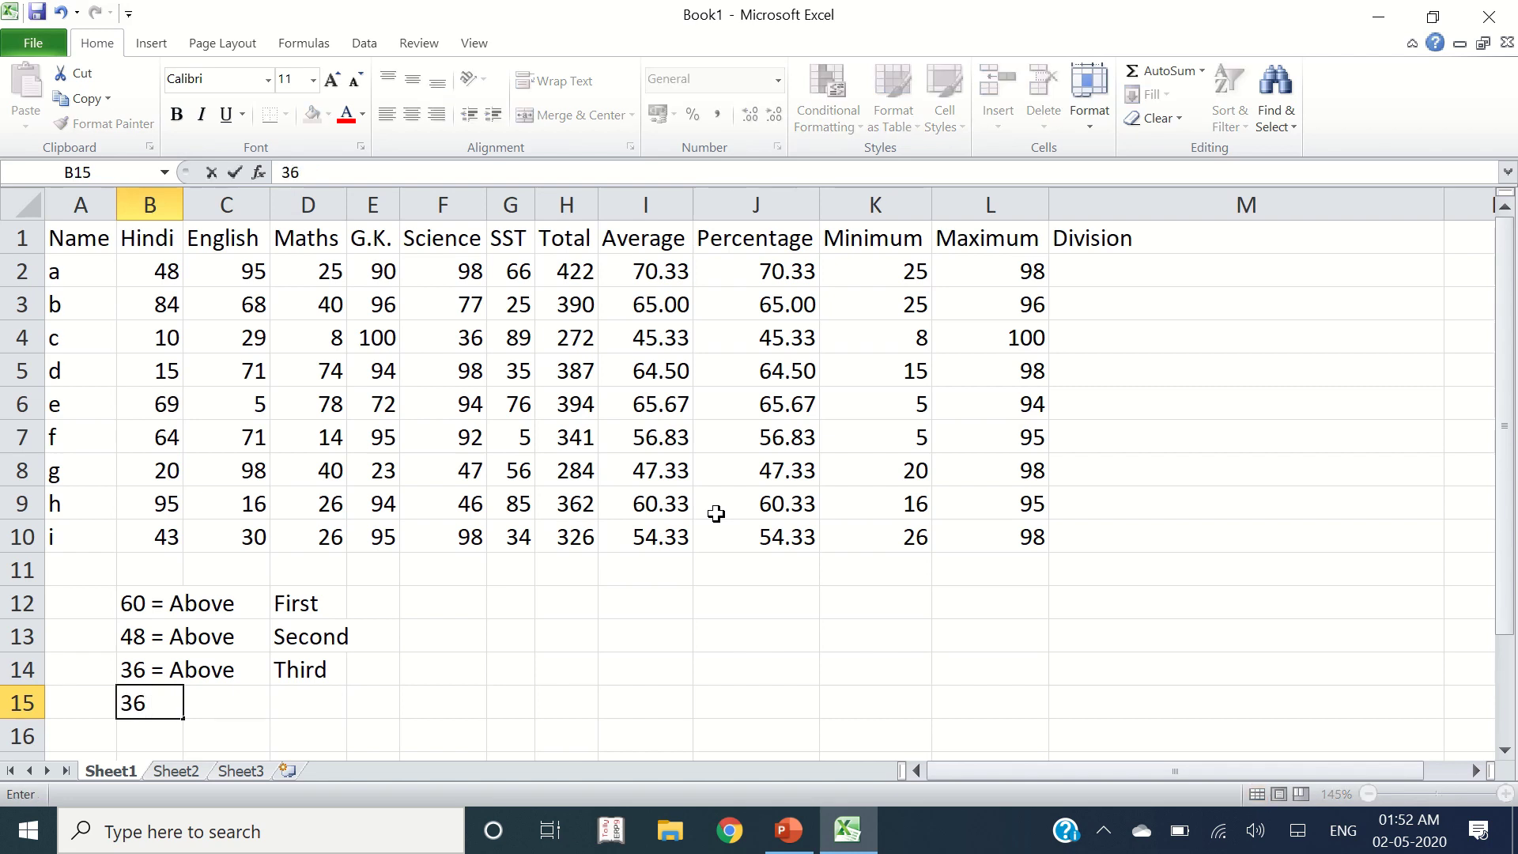
{"action": "type", "text": " below"}
{"action": "key", "text": "Tab"}
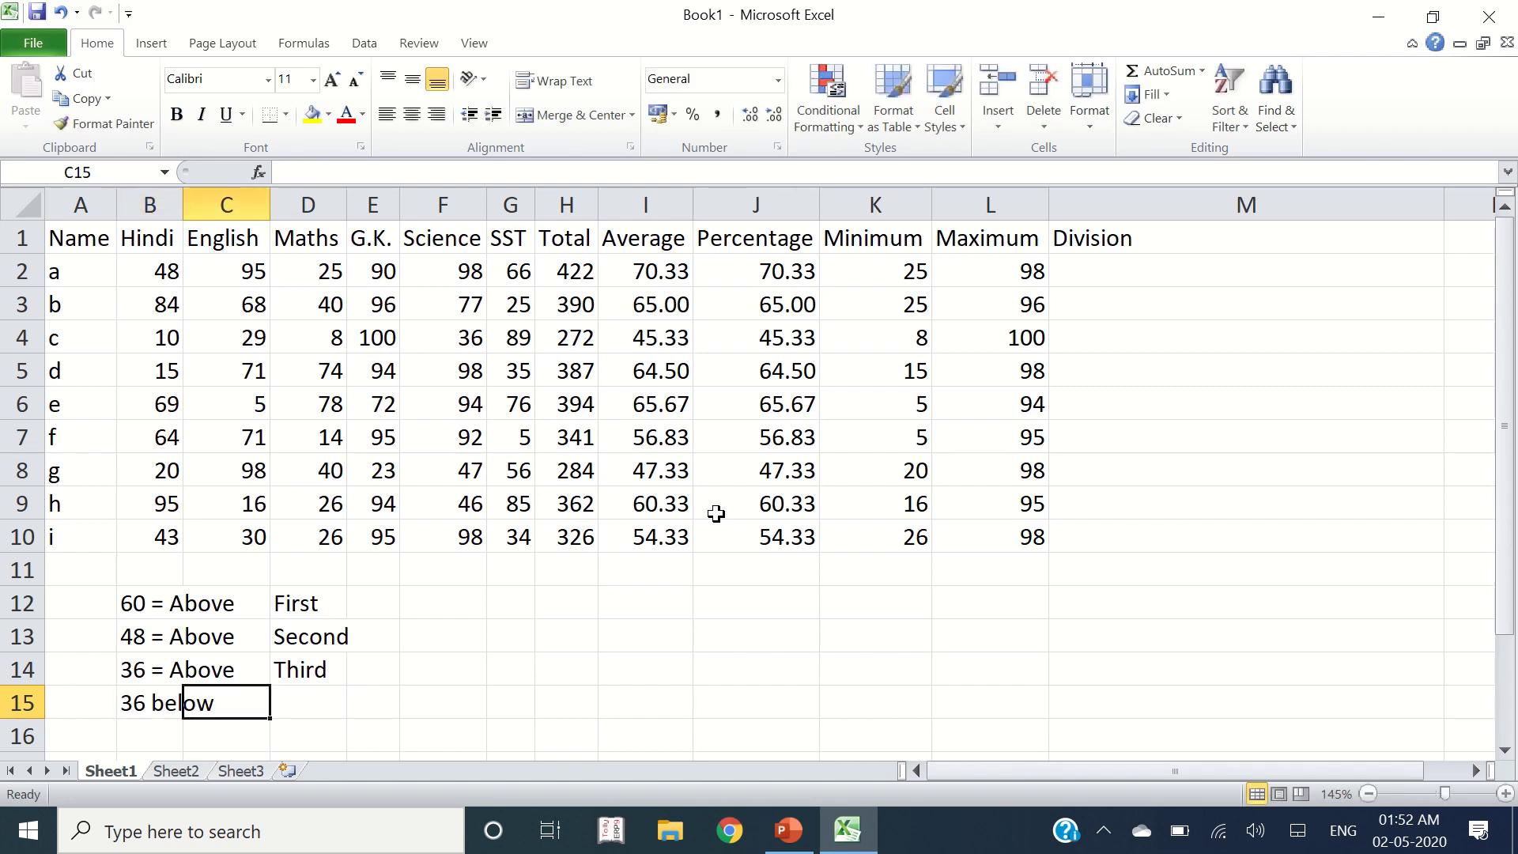
{"action": "key", "text": "Tab"}
{"action": "type", "text": "Fail"}
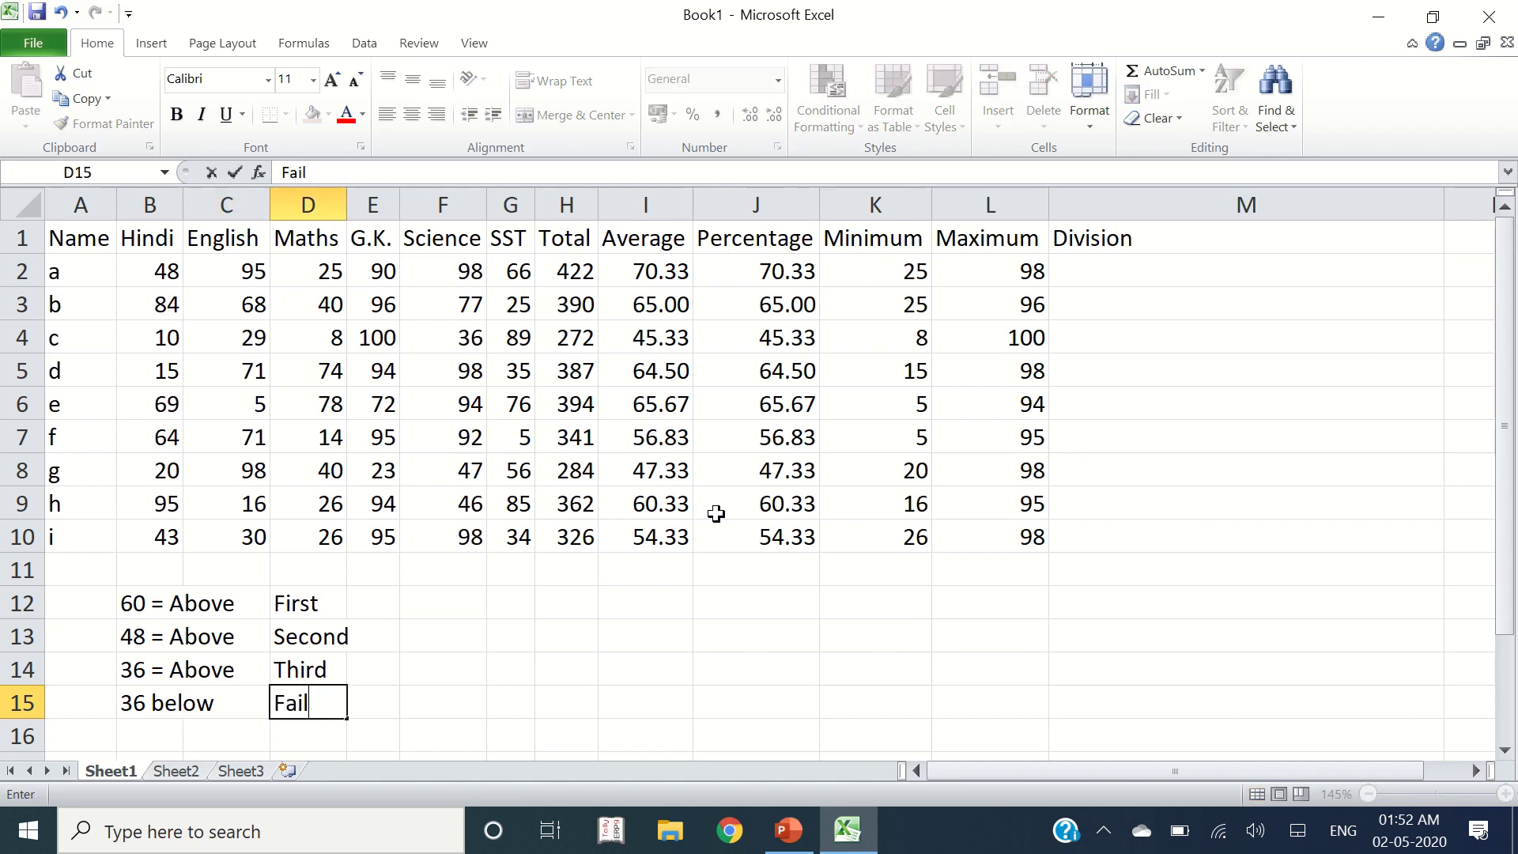
{"action": "key", "text": "Tab"}
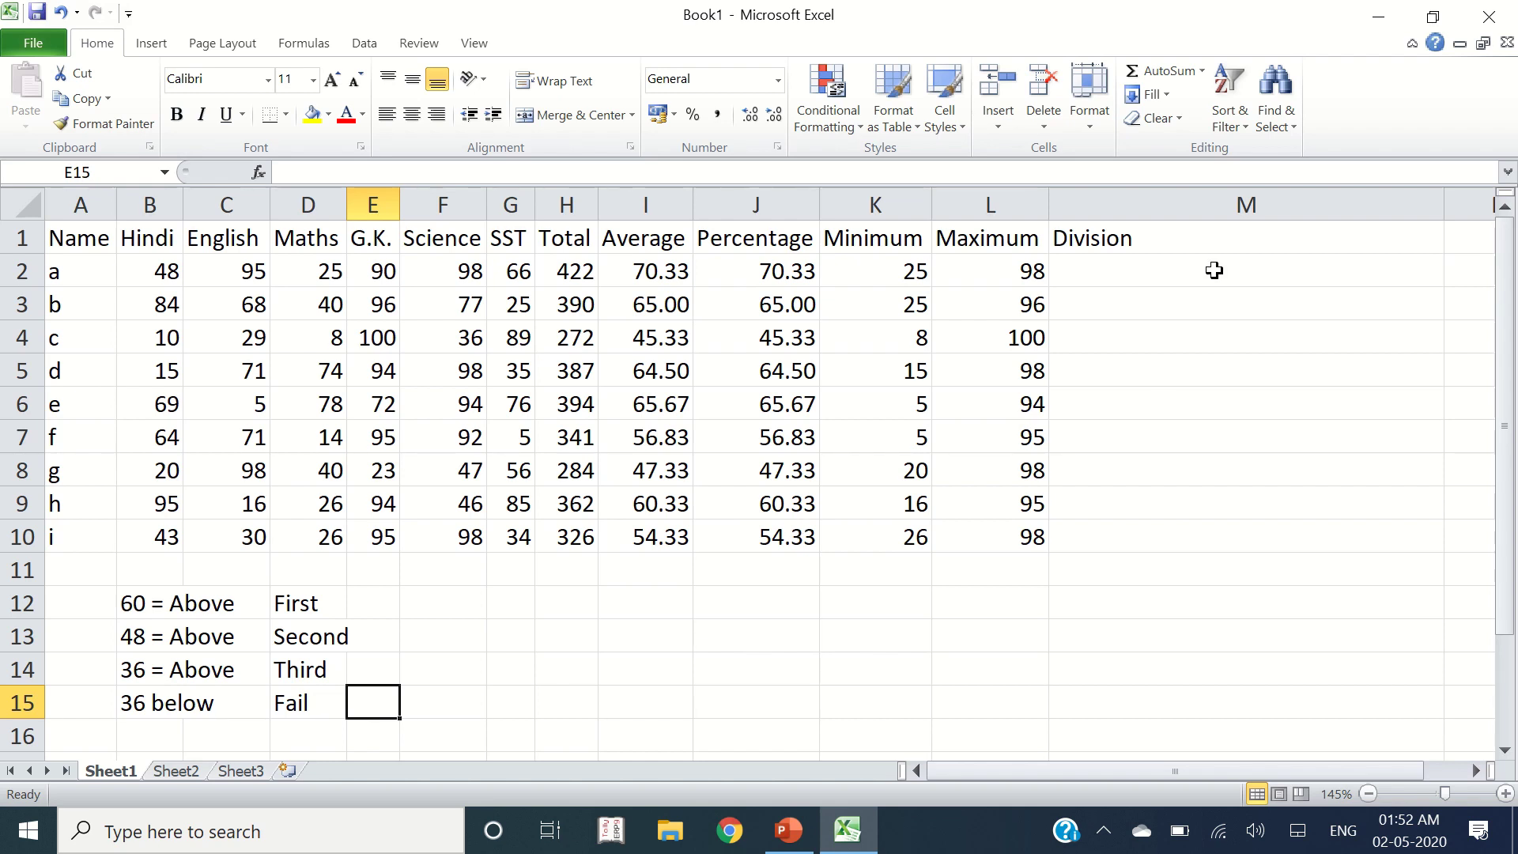
Step: Start a division formula in M2 with an IF that returns "First" when the percentage in J2 is >=60
{"action": "left_click", "coordinate": [1118, 277]}
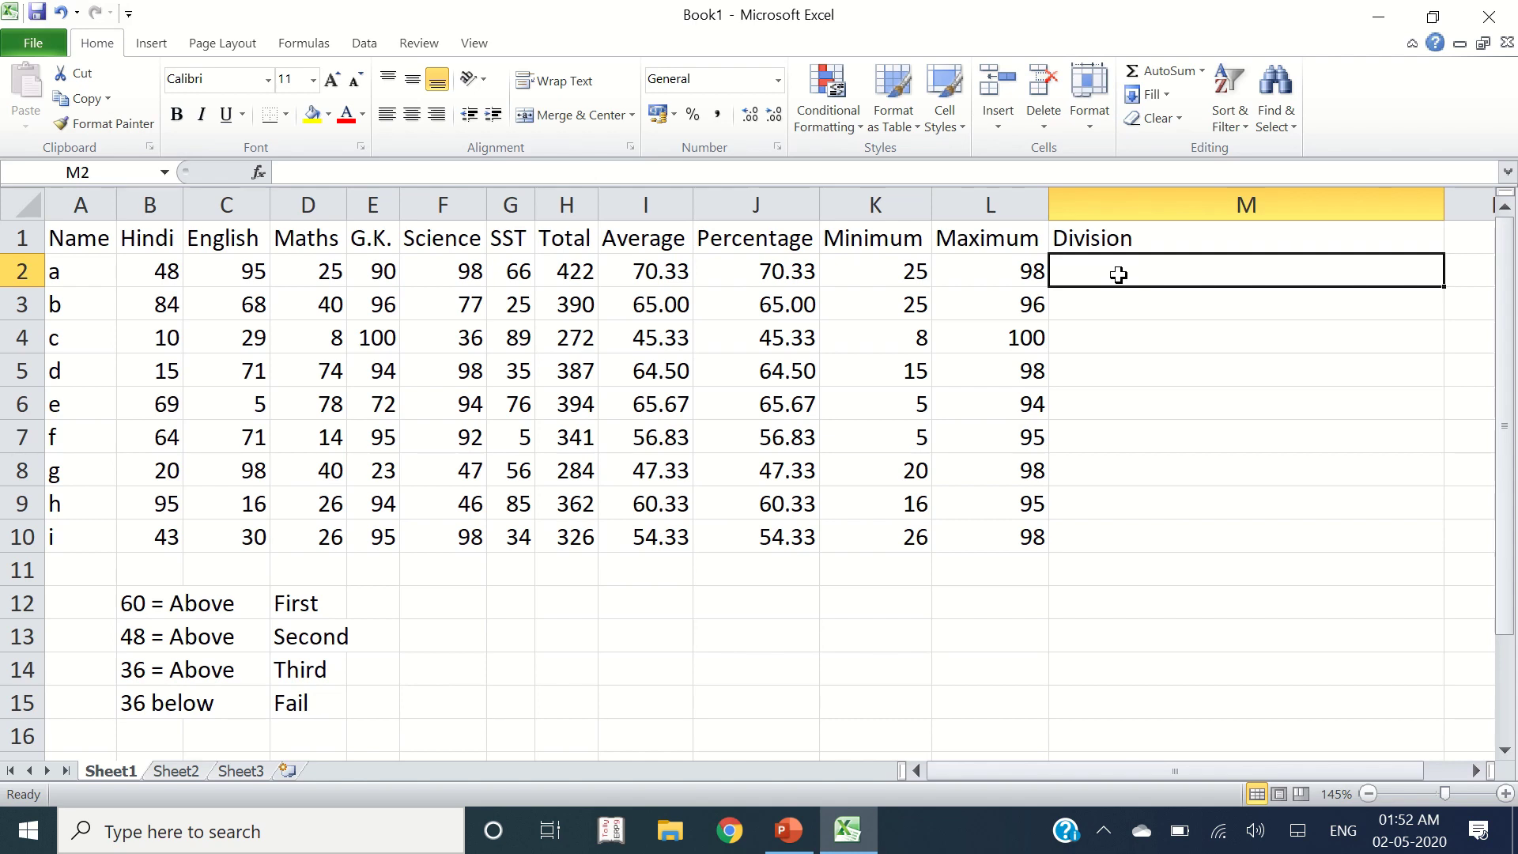
{"action": "type", "text": "=if"}
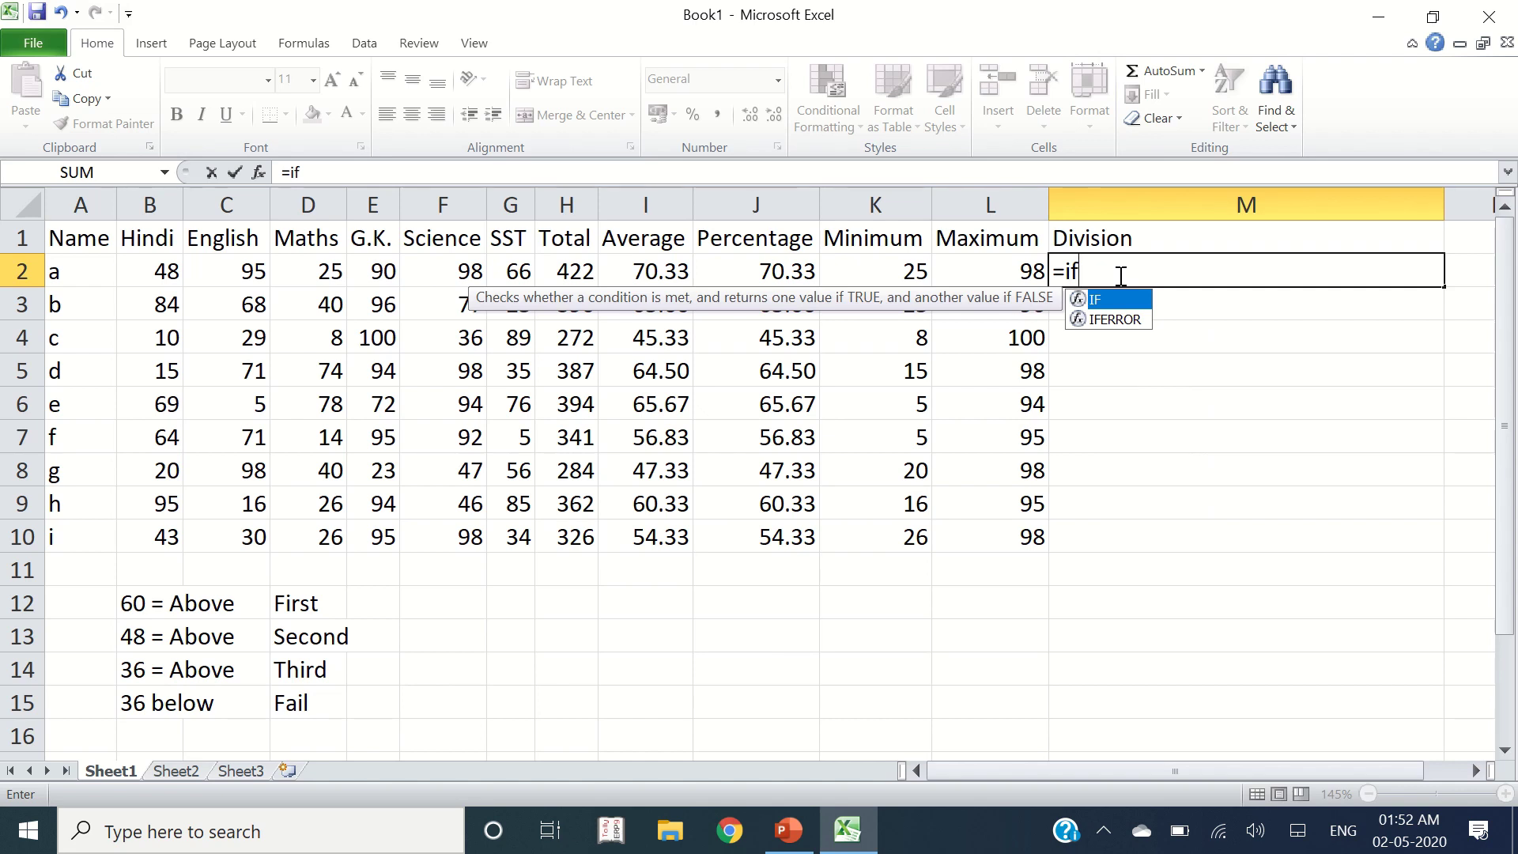
{"action": "key", "text": "Tab"}
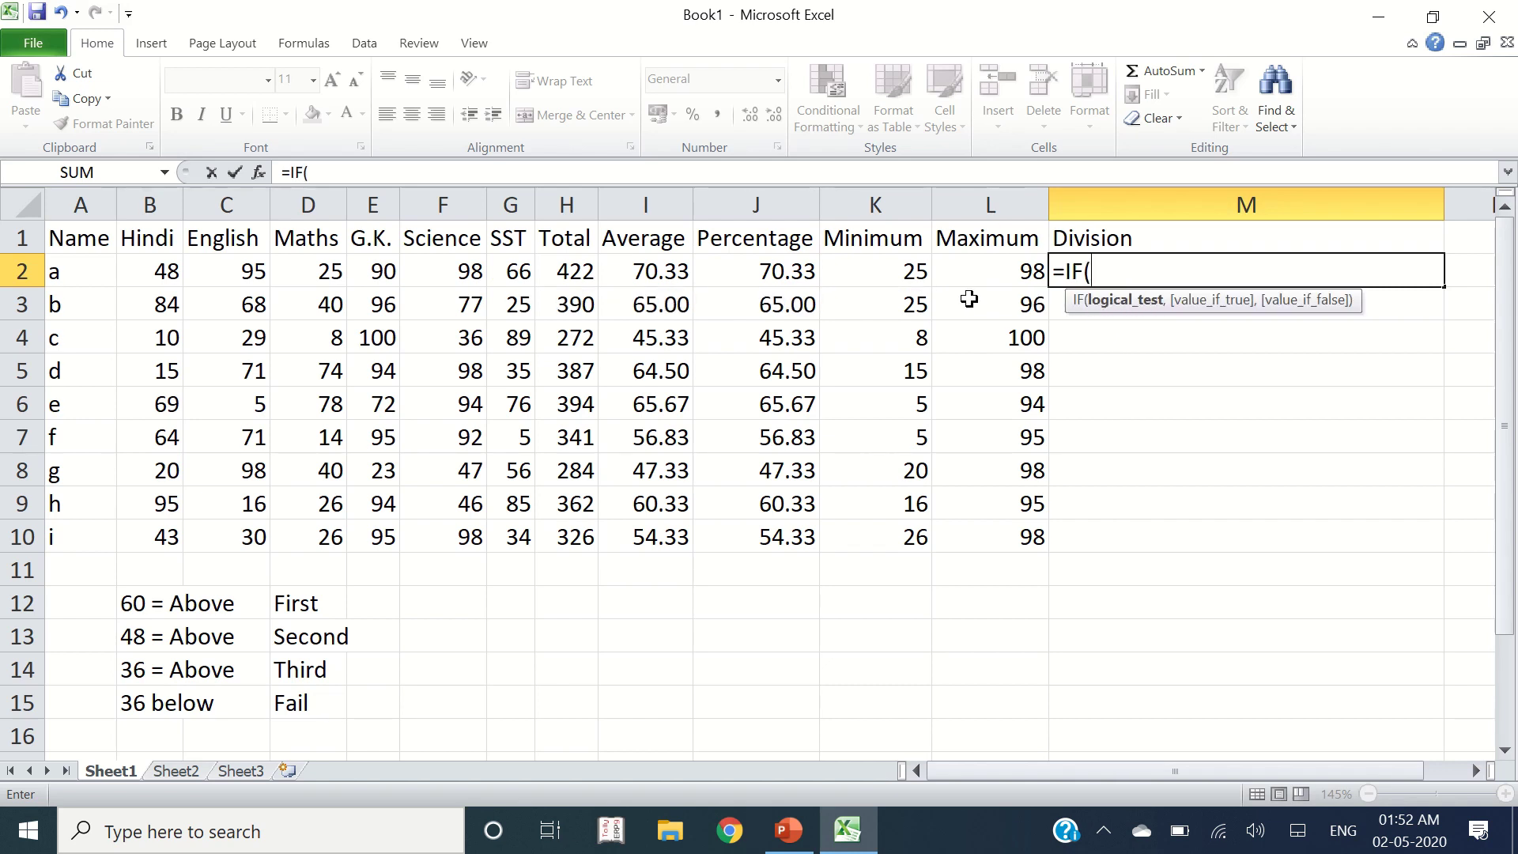
{"action": "left_click", "coordinate": [772, 270]}
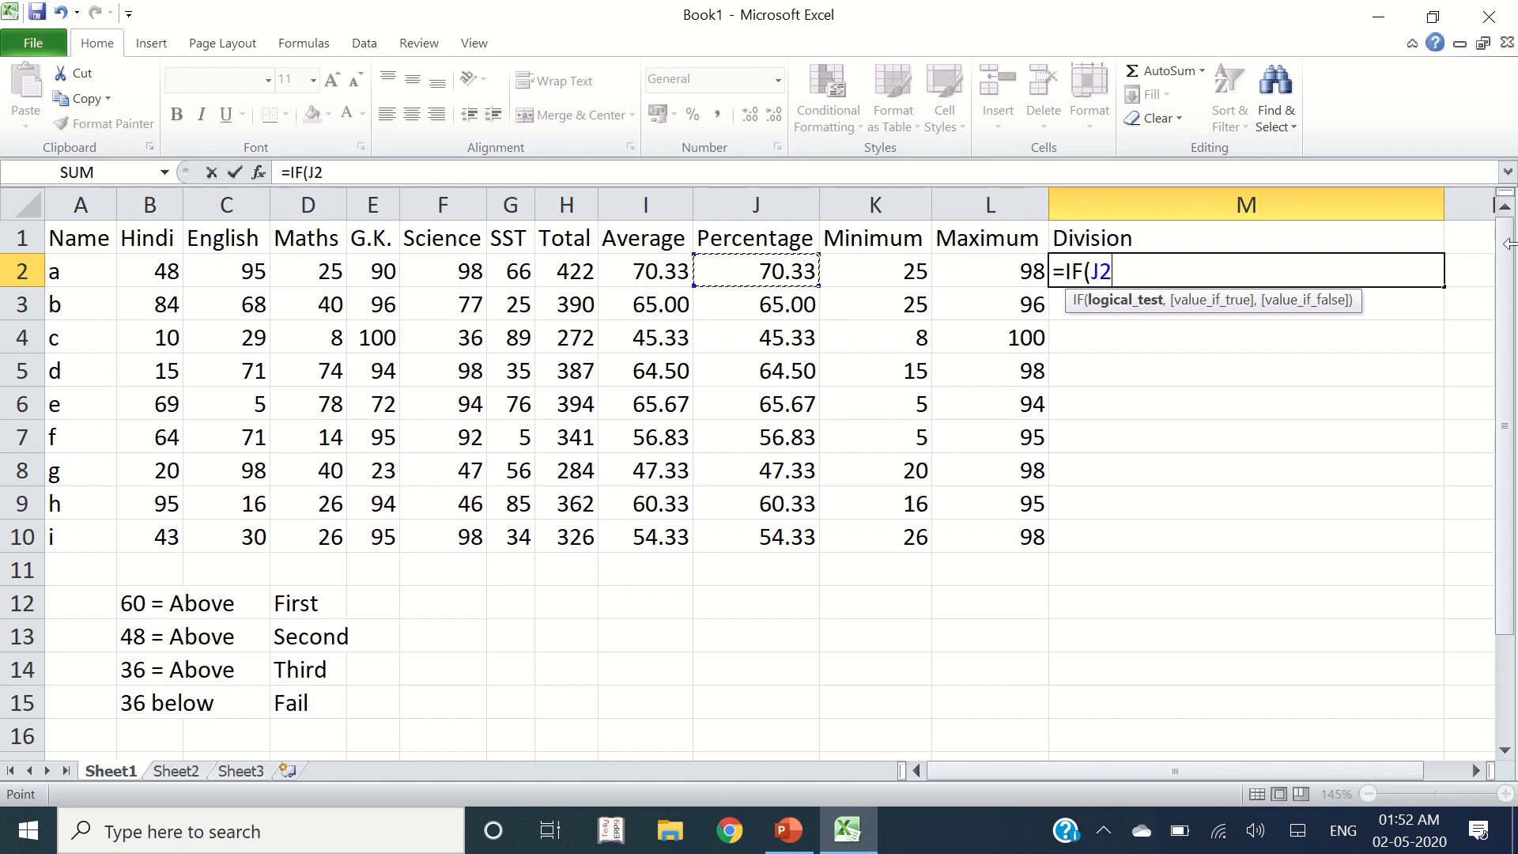
{"action": "type", "text": ">=60"}
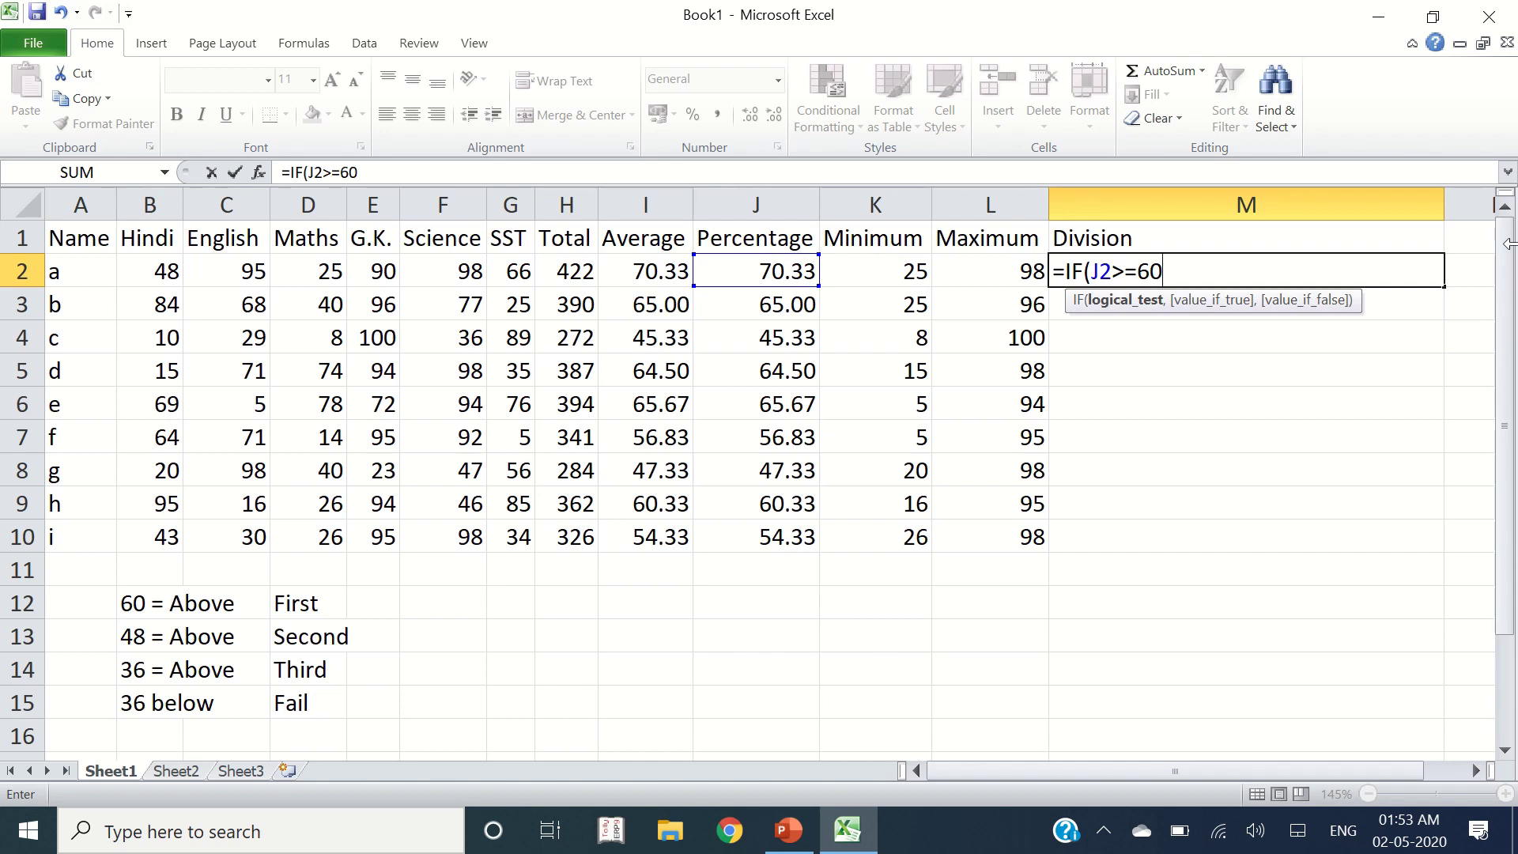
{"action": "type", "text": ","}
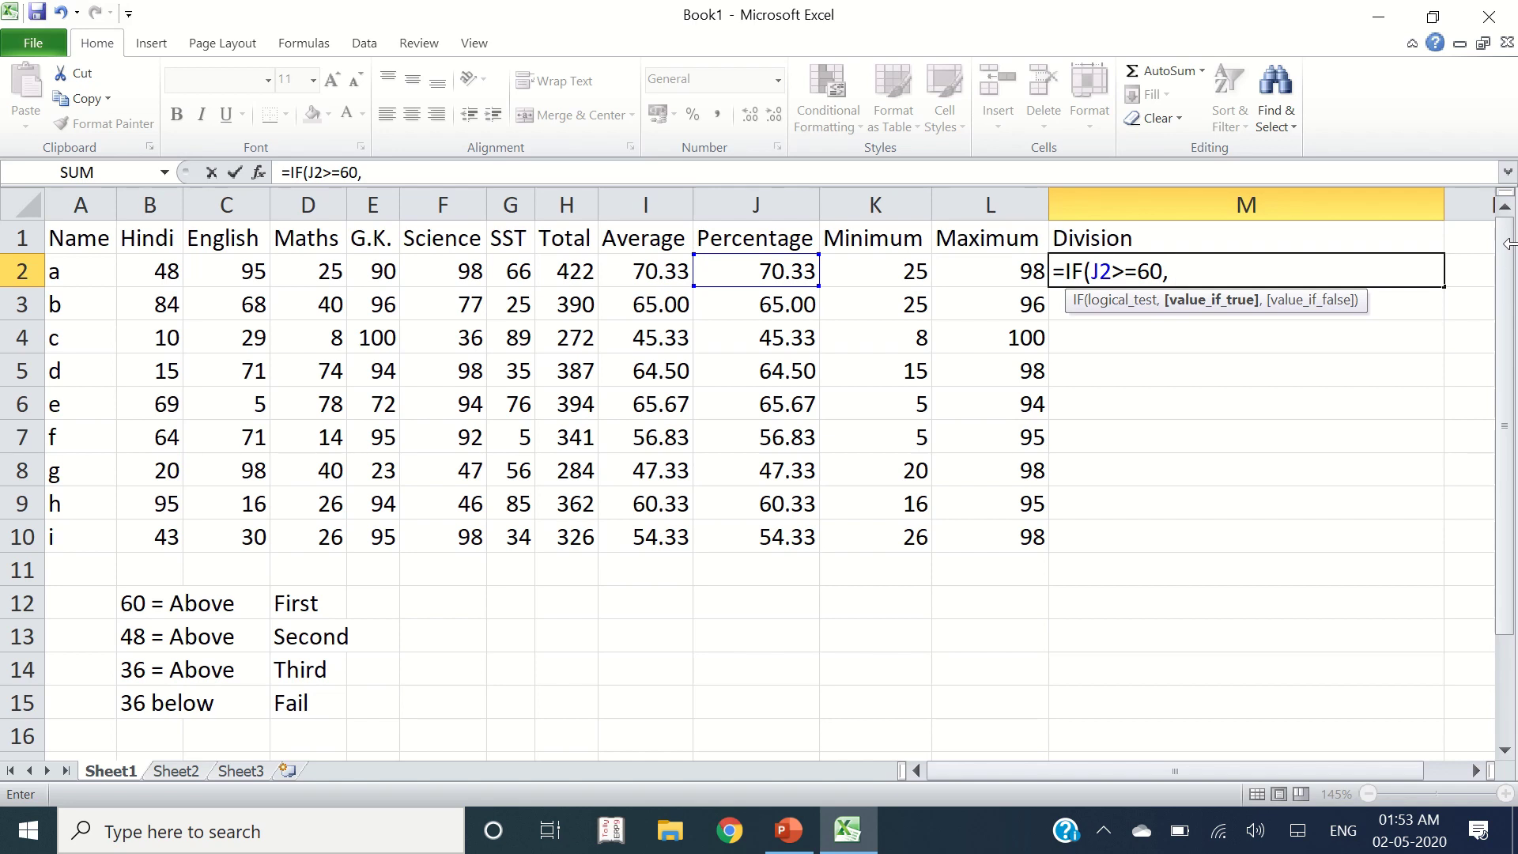
{"action": "type", "text": "\"First\""}
{"action": "type", "text": ", "}
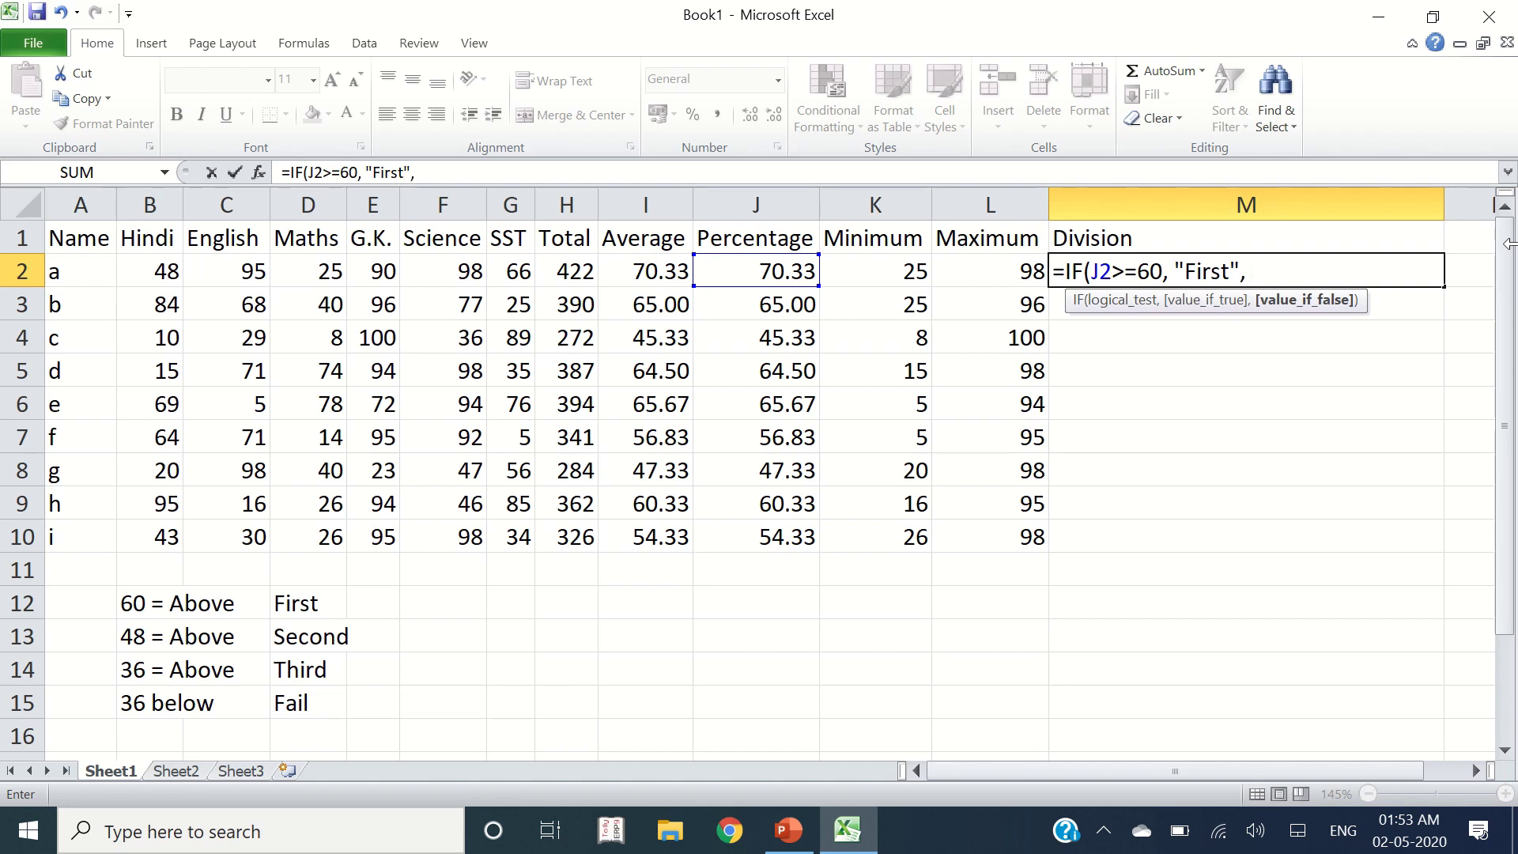
Step: Nest a second IF in the M2 formula that returns "Second" when J2 is >=48
{"action": "type", "text": "if"}
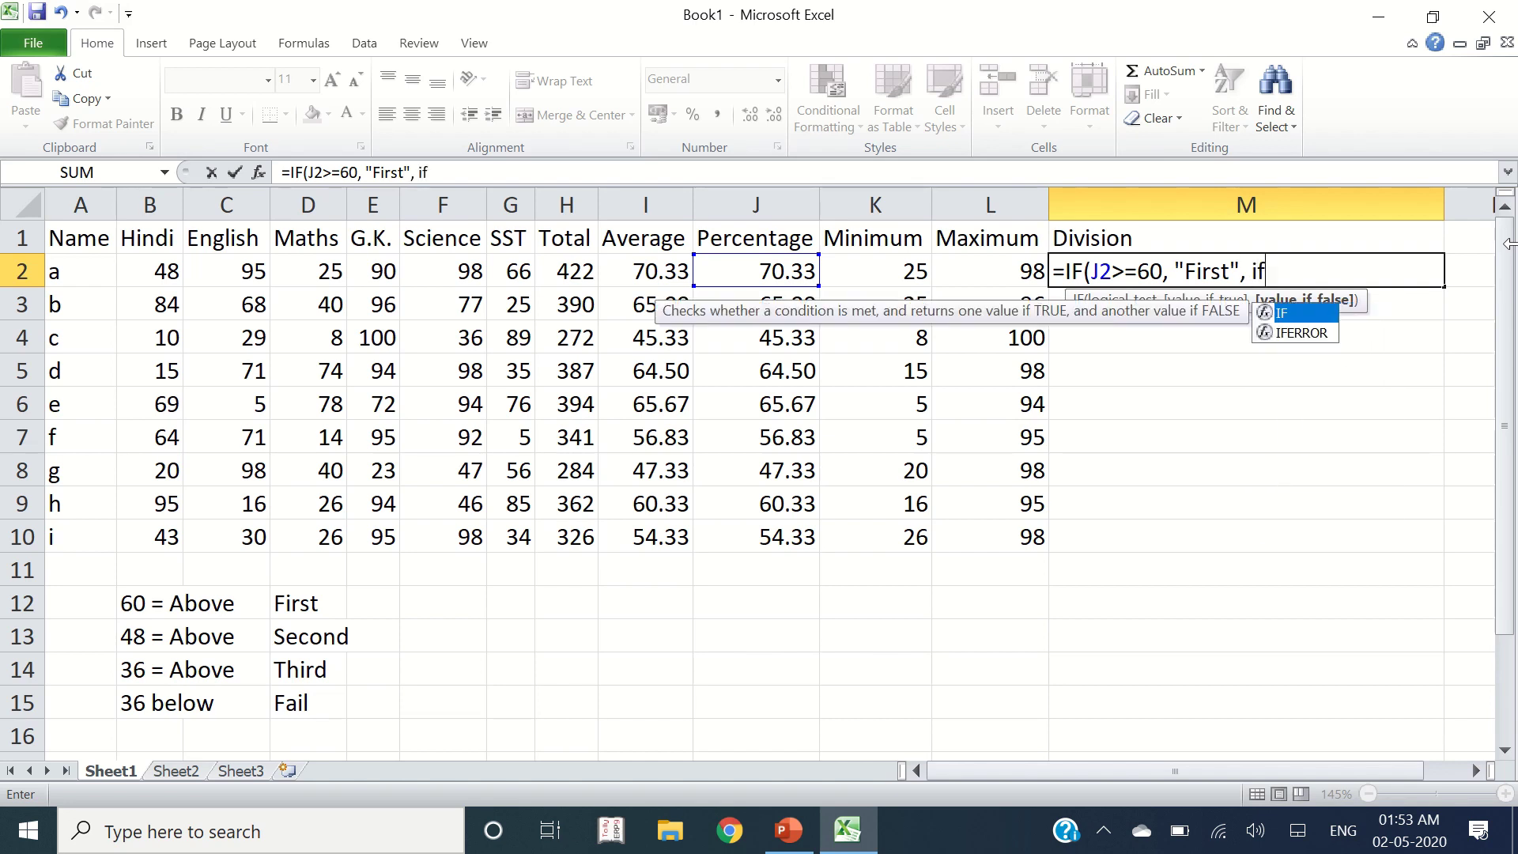
{"action": "key", "text": "Tab"}
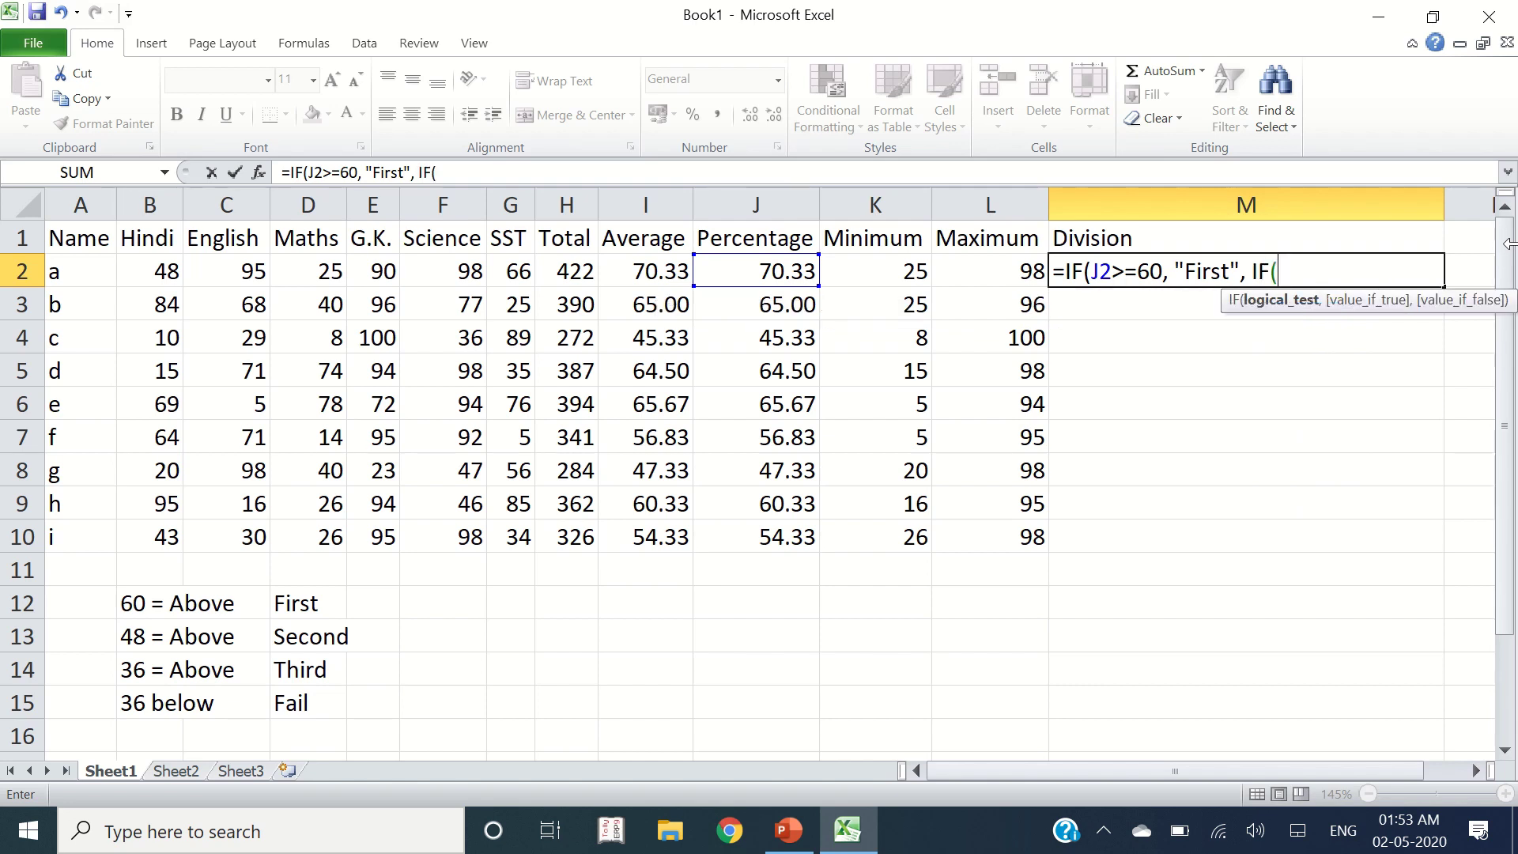
{"action": "left_click", "coordinate": [766, 269]}
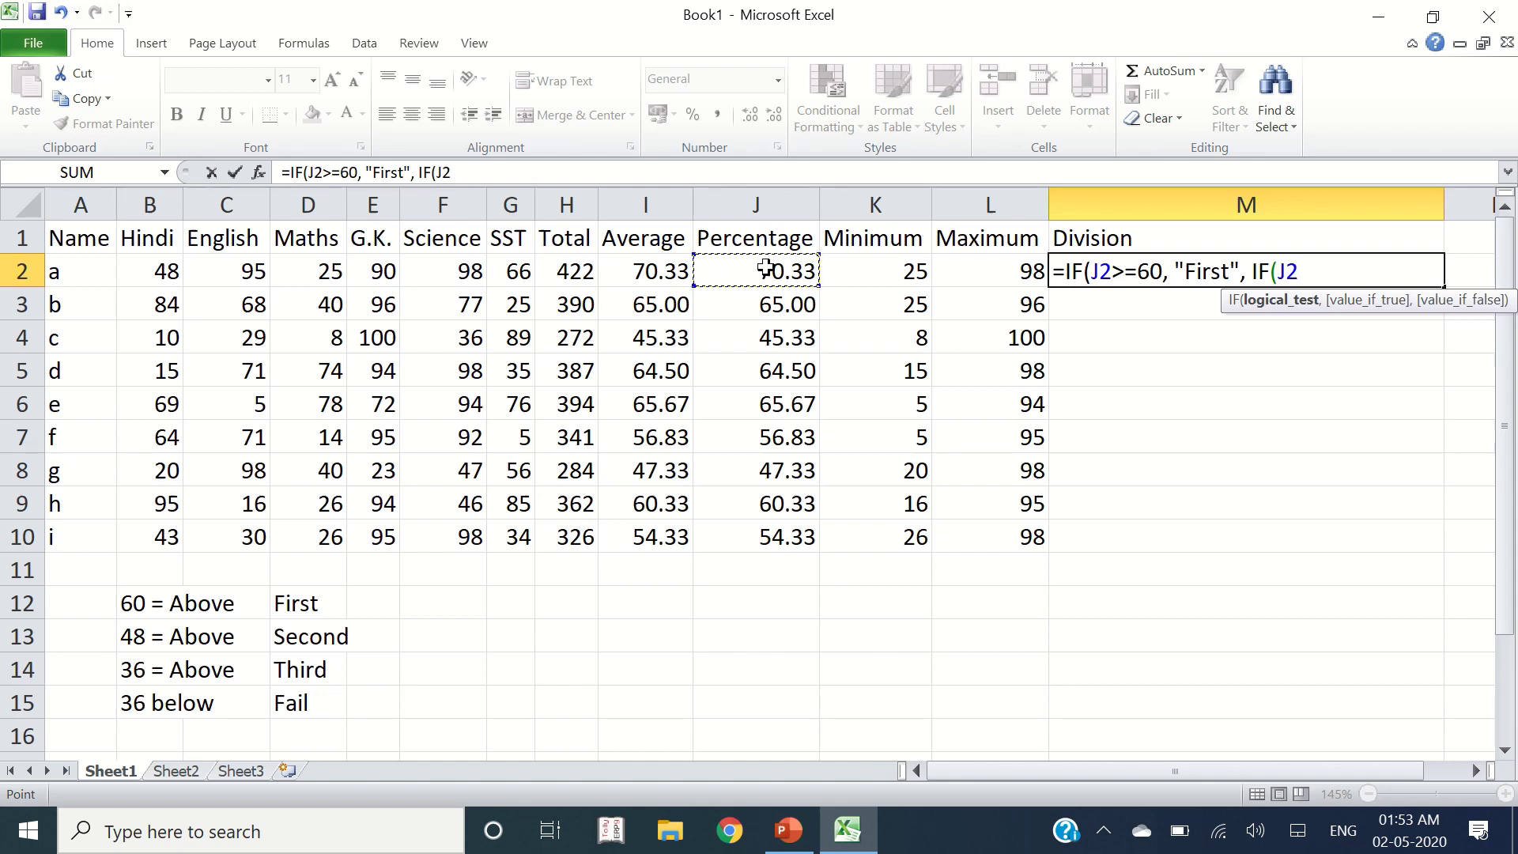
{"action": "type", "text": ">=48, "}
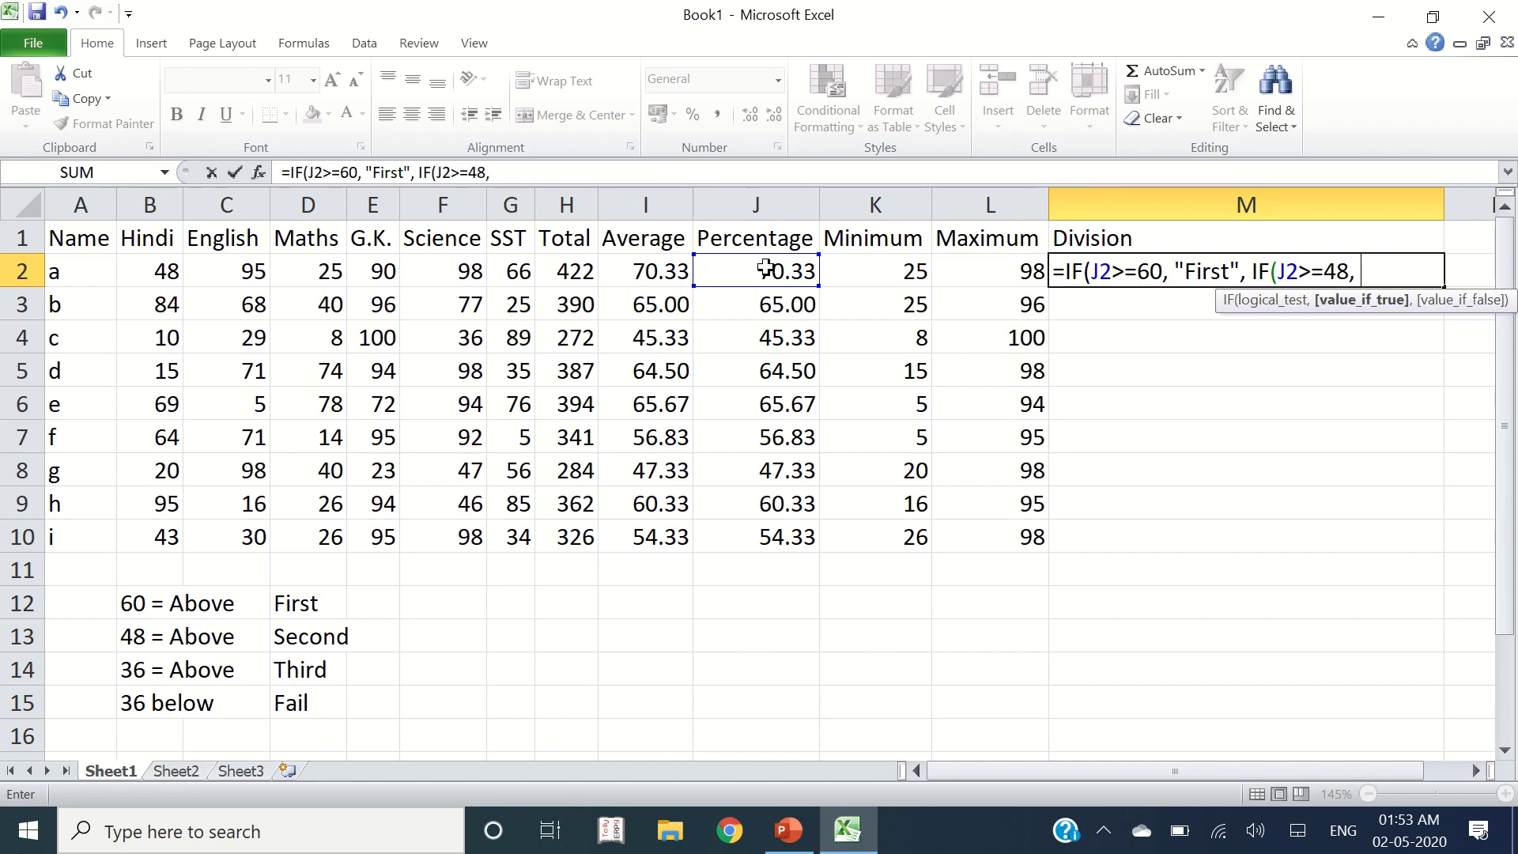
{"action": "type", "text": "\"Second\""}
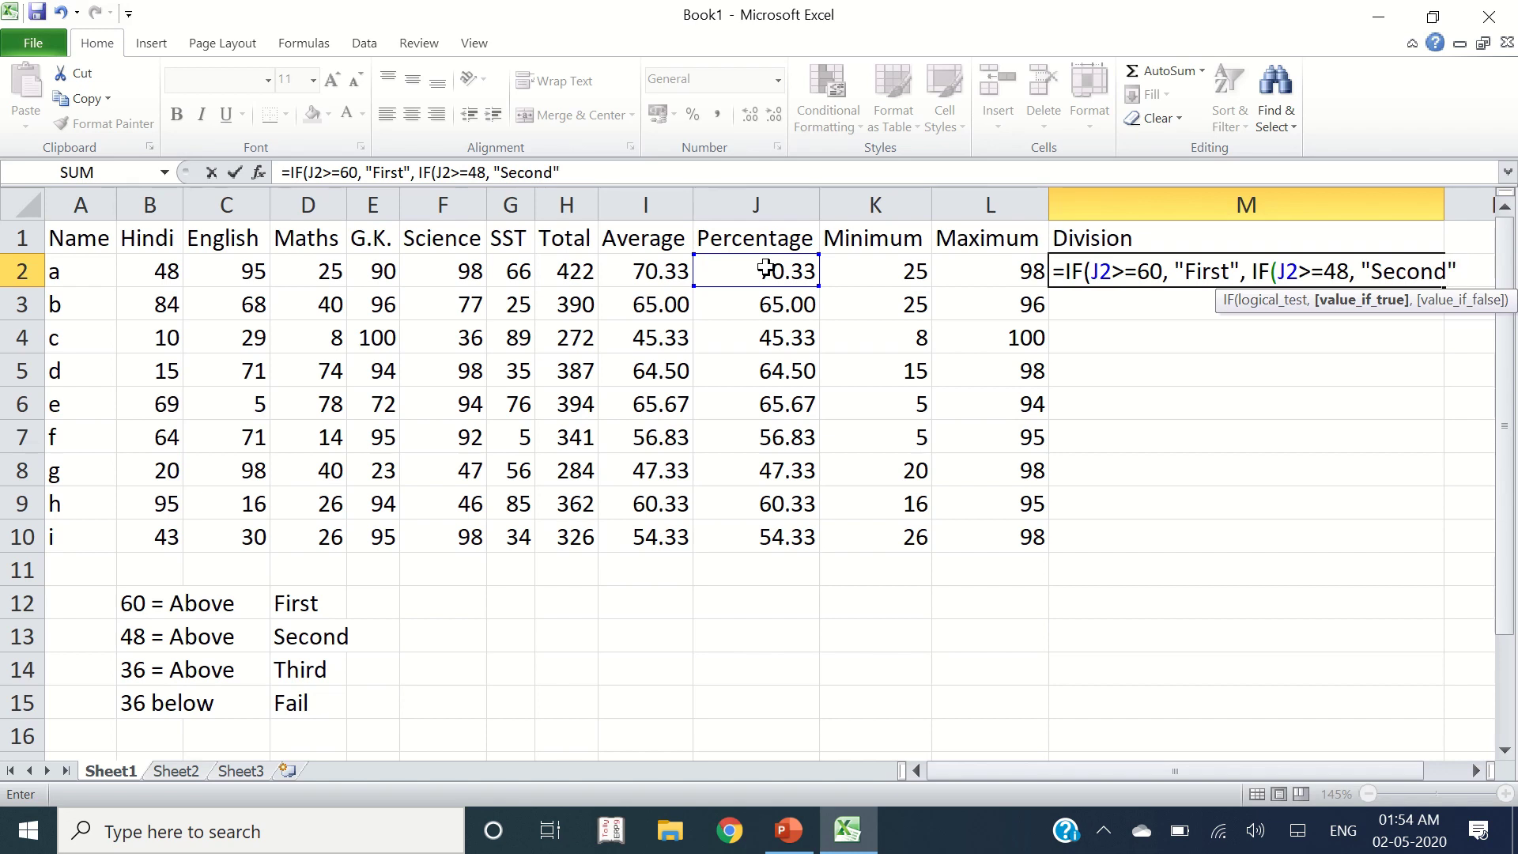
{"action": "type", "text": ", "}
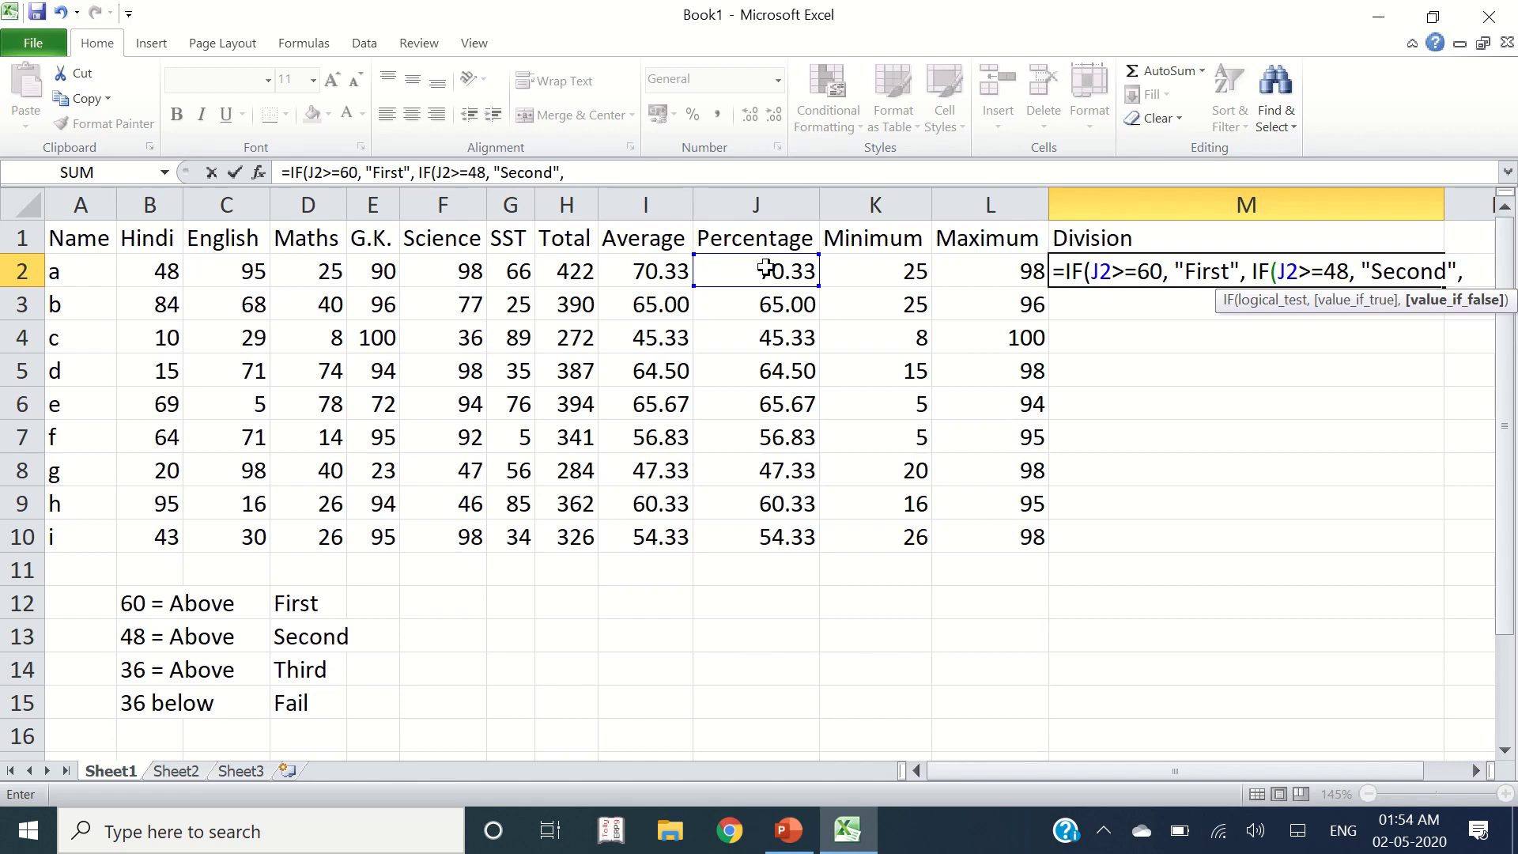
Step: Complete the M2 formula with a third nested IF returning "Third" when J2>=36 and "Fail" otherwise
{"action": "type", "text": "if"}
{"action": "key", "text": "Tab"}
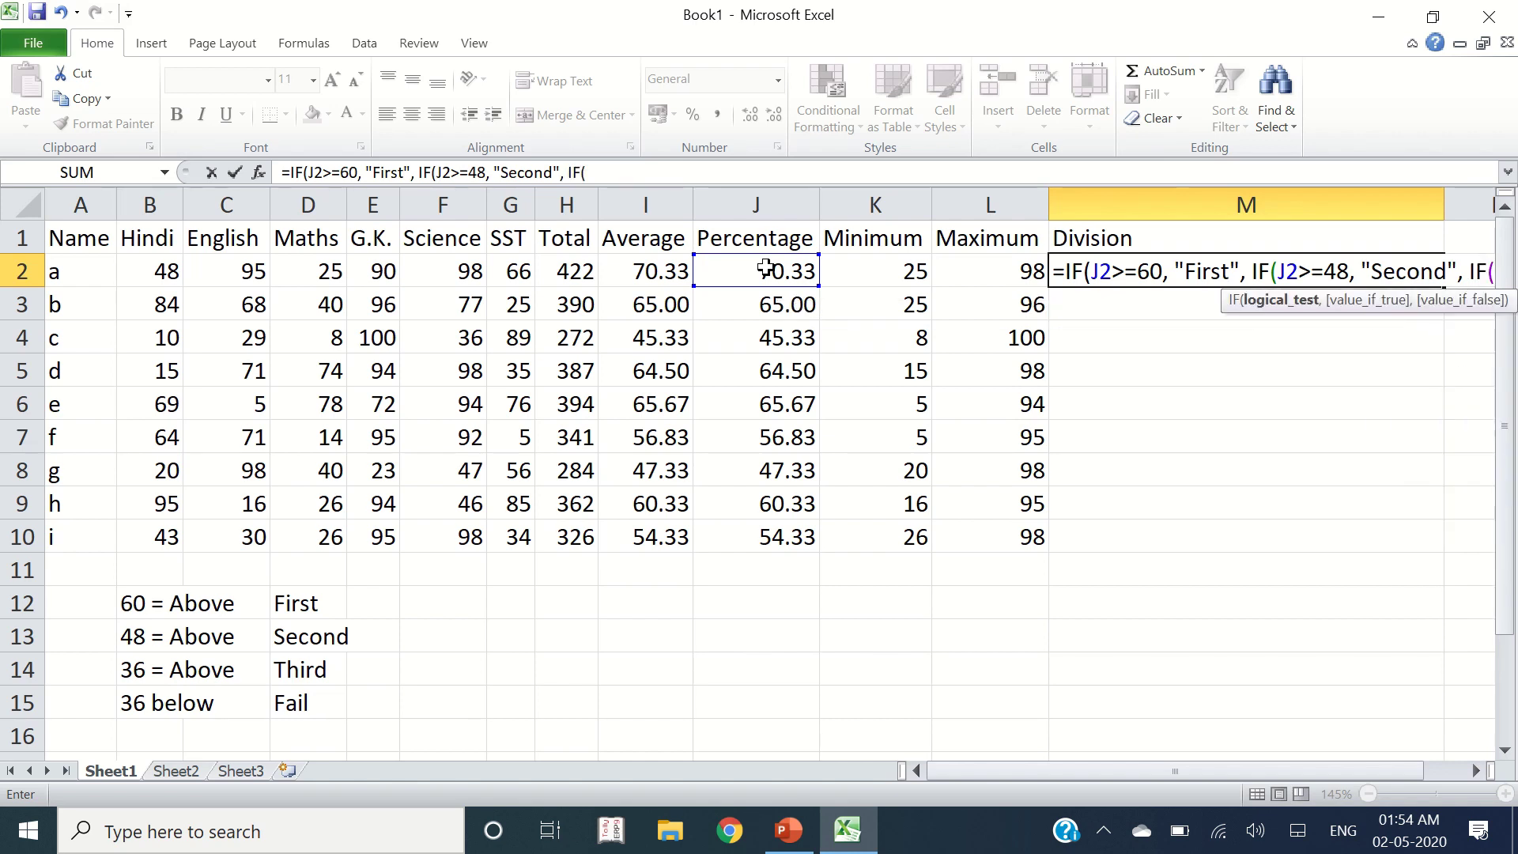
{"action": "left_click", "coordinate": [747, 271]}
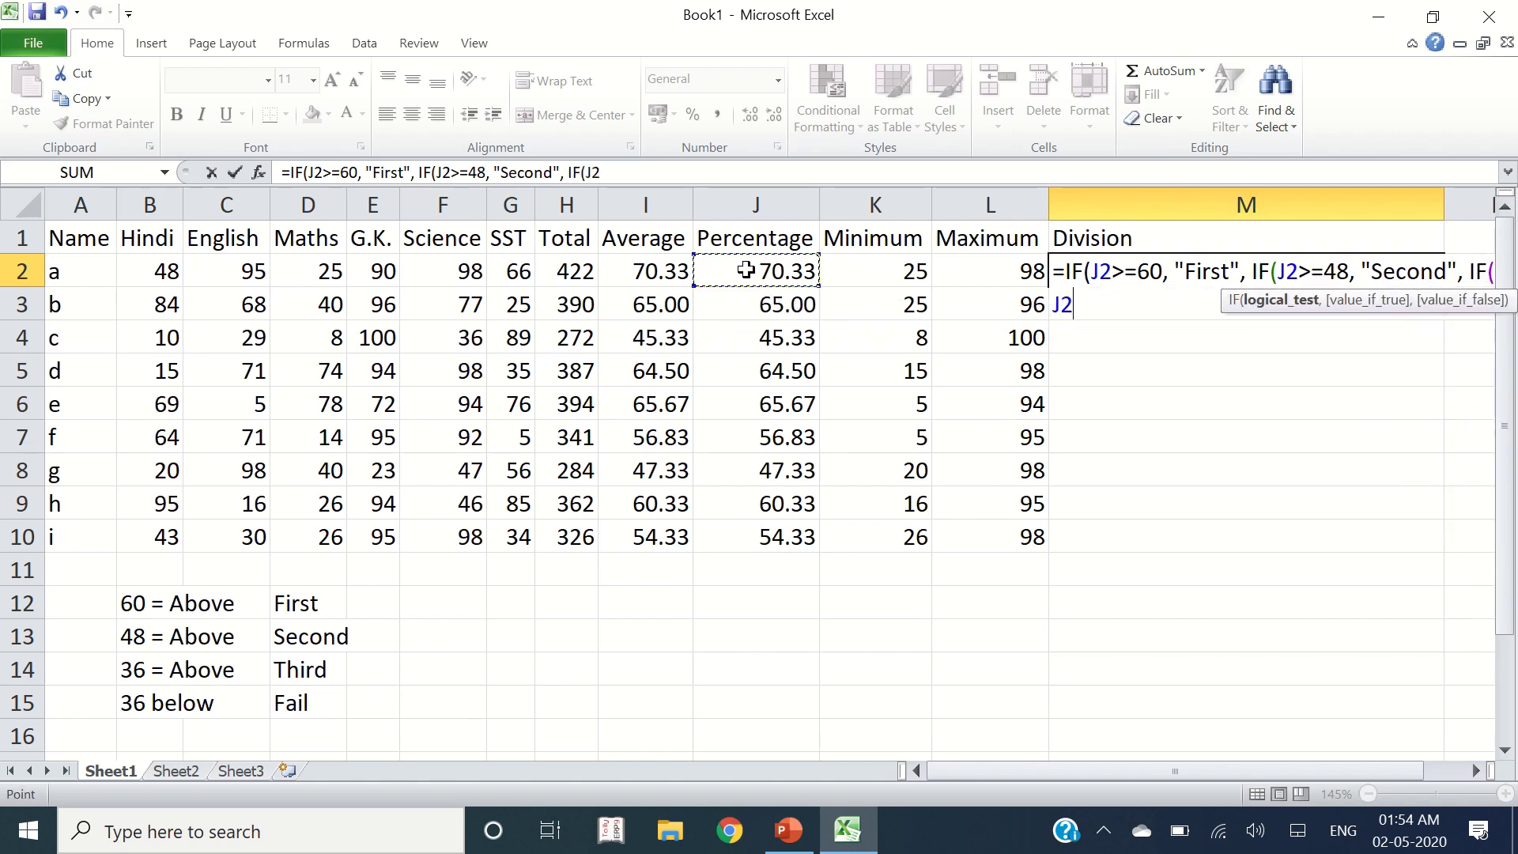
{"action": "type", "text": ">"}
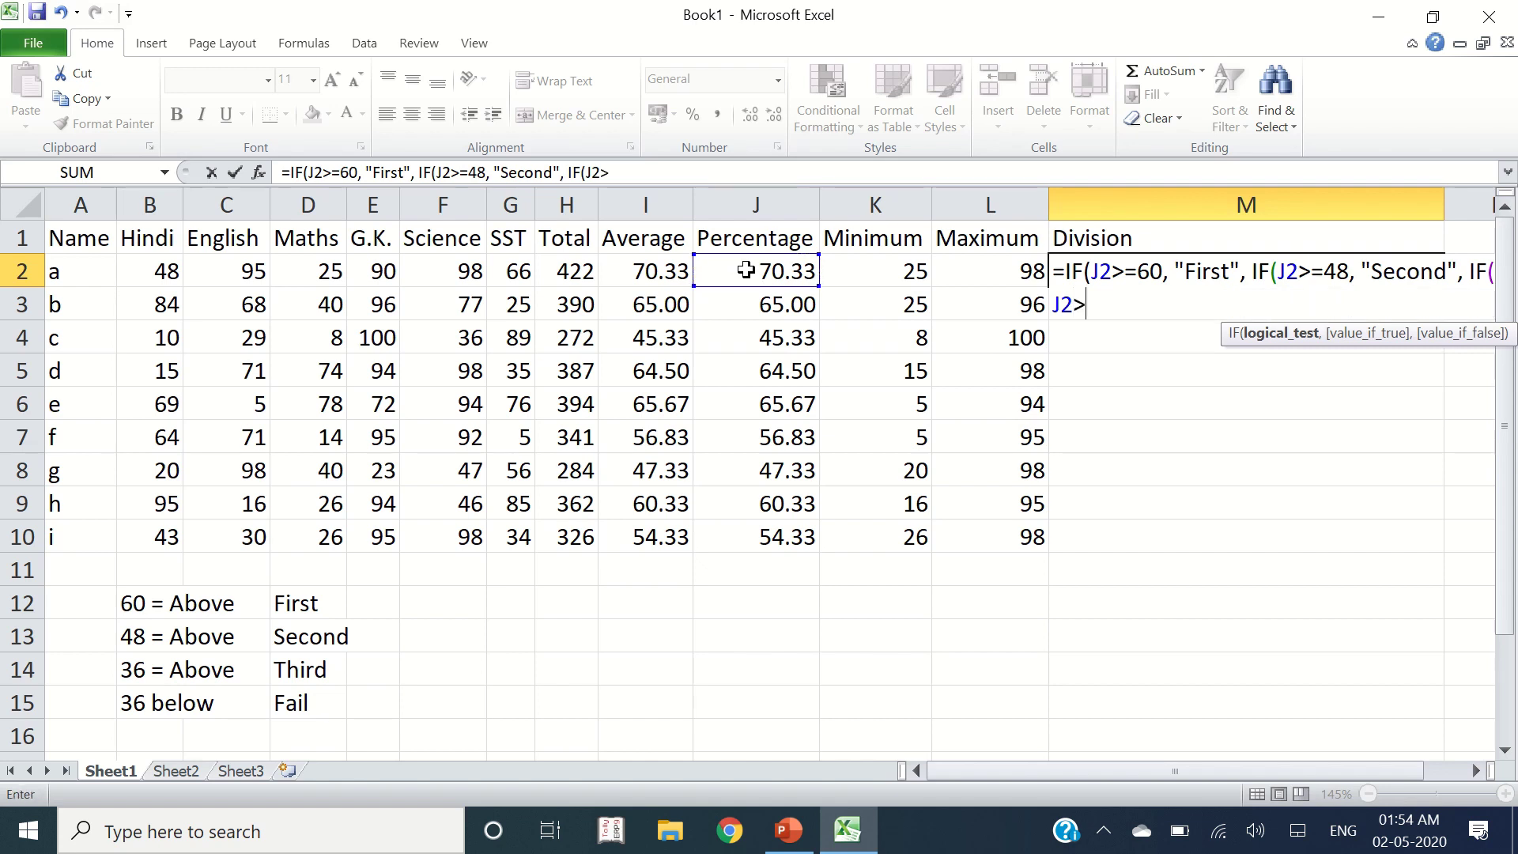
{"action": "type", "text": "=36, \""}
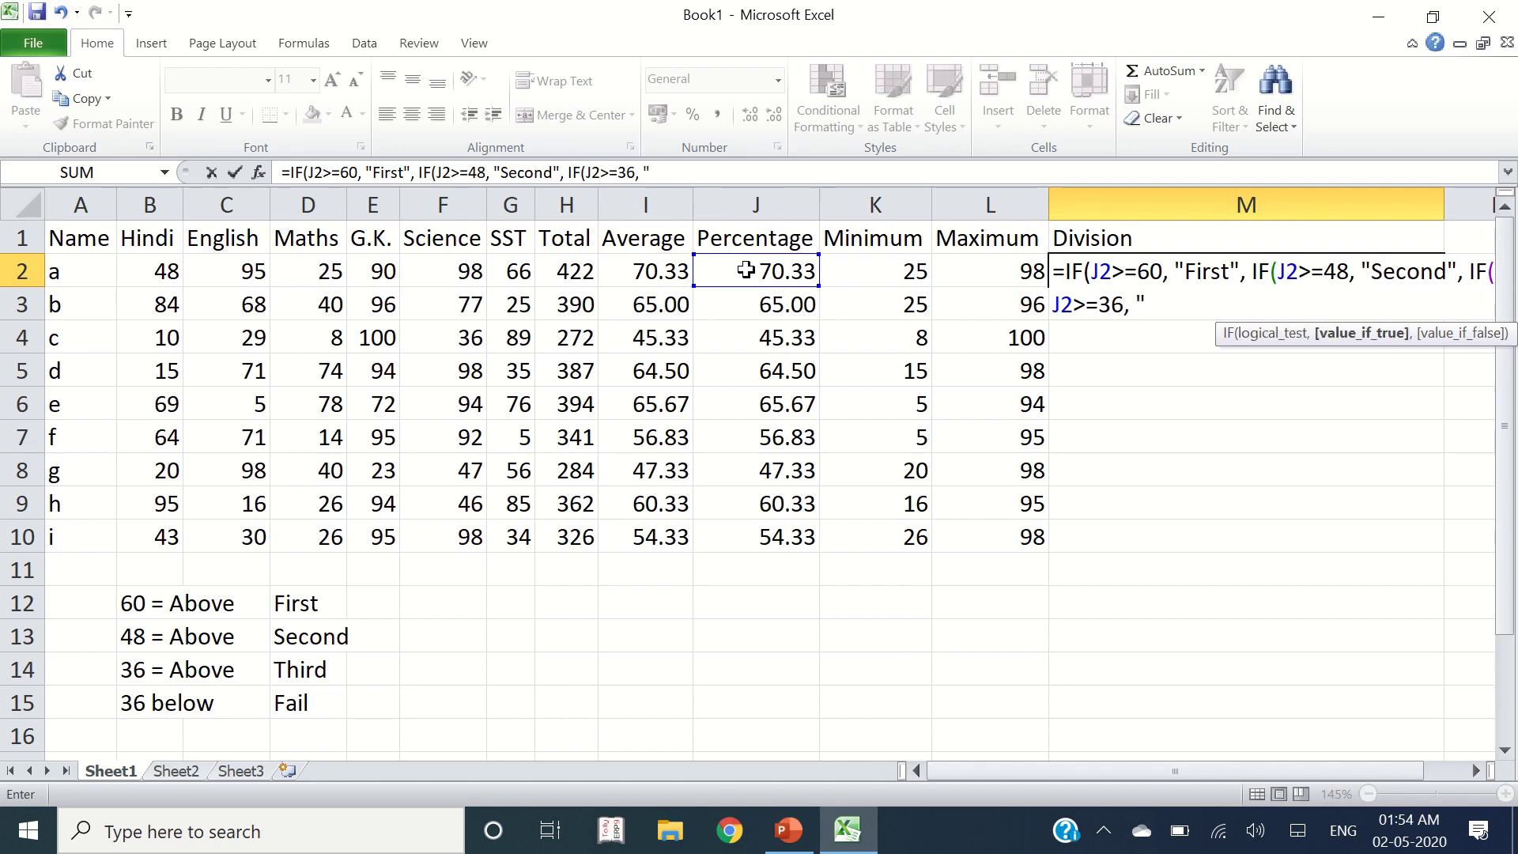
{"action": "type", "text": "Third\", \"Fail\""}
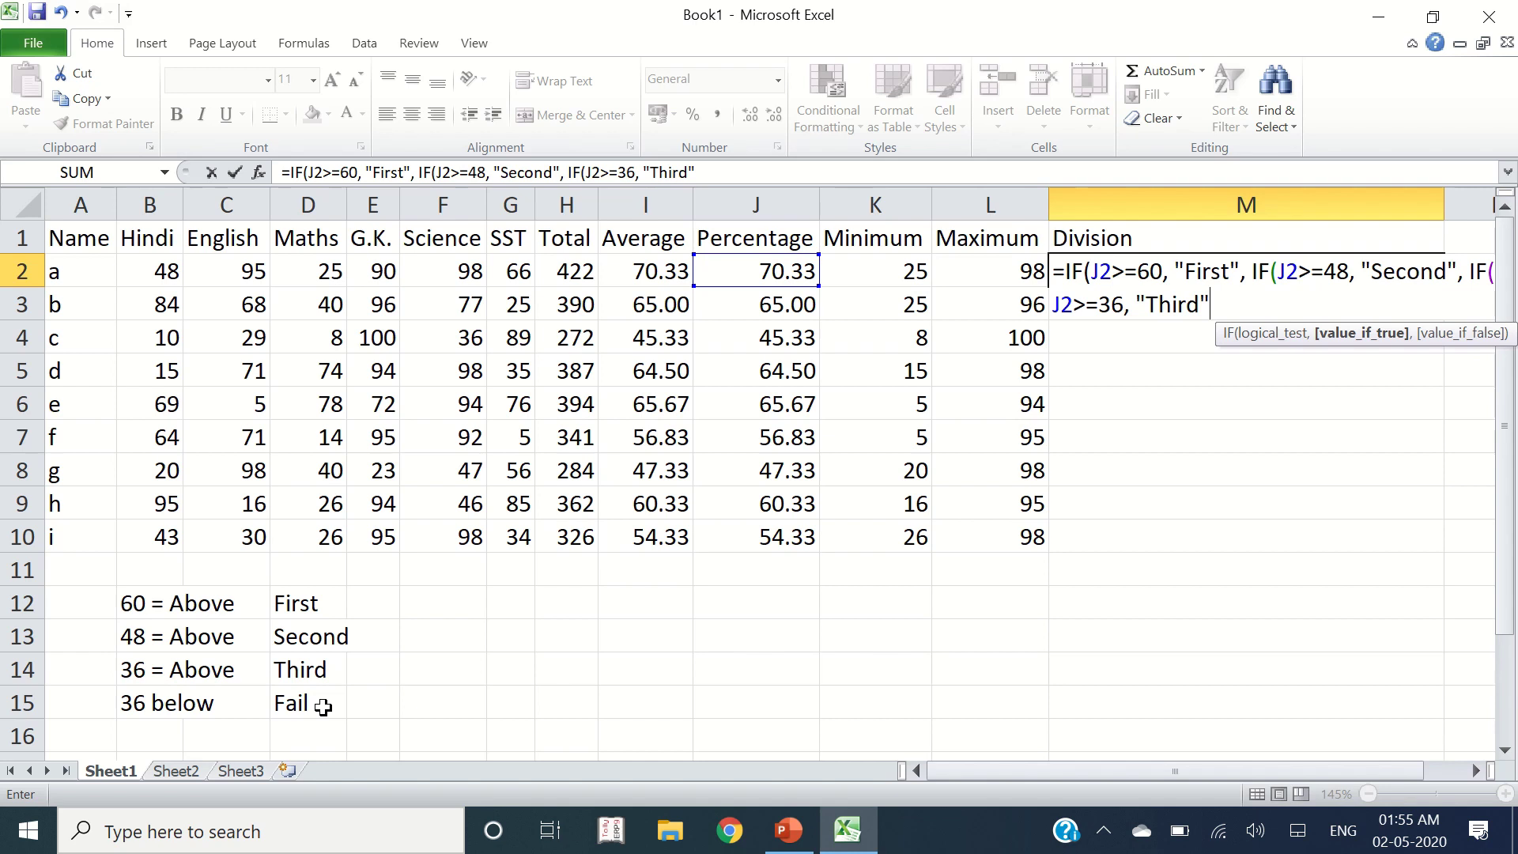
{"action": "type", "text": ", "}
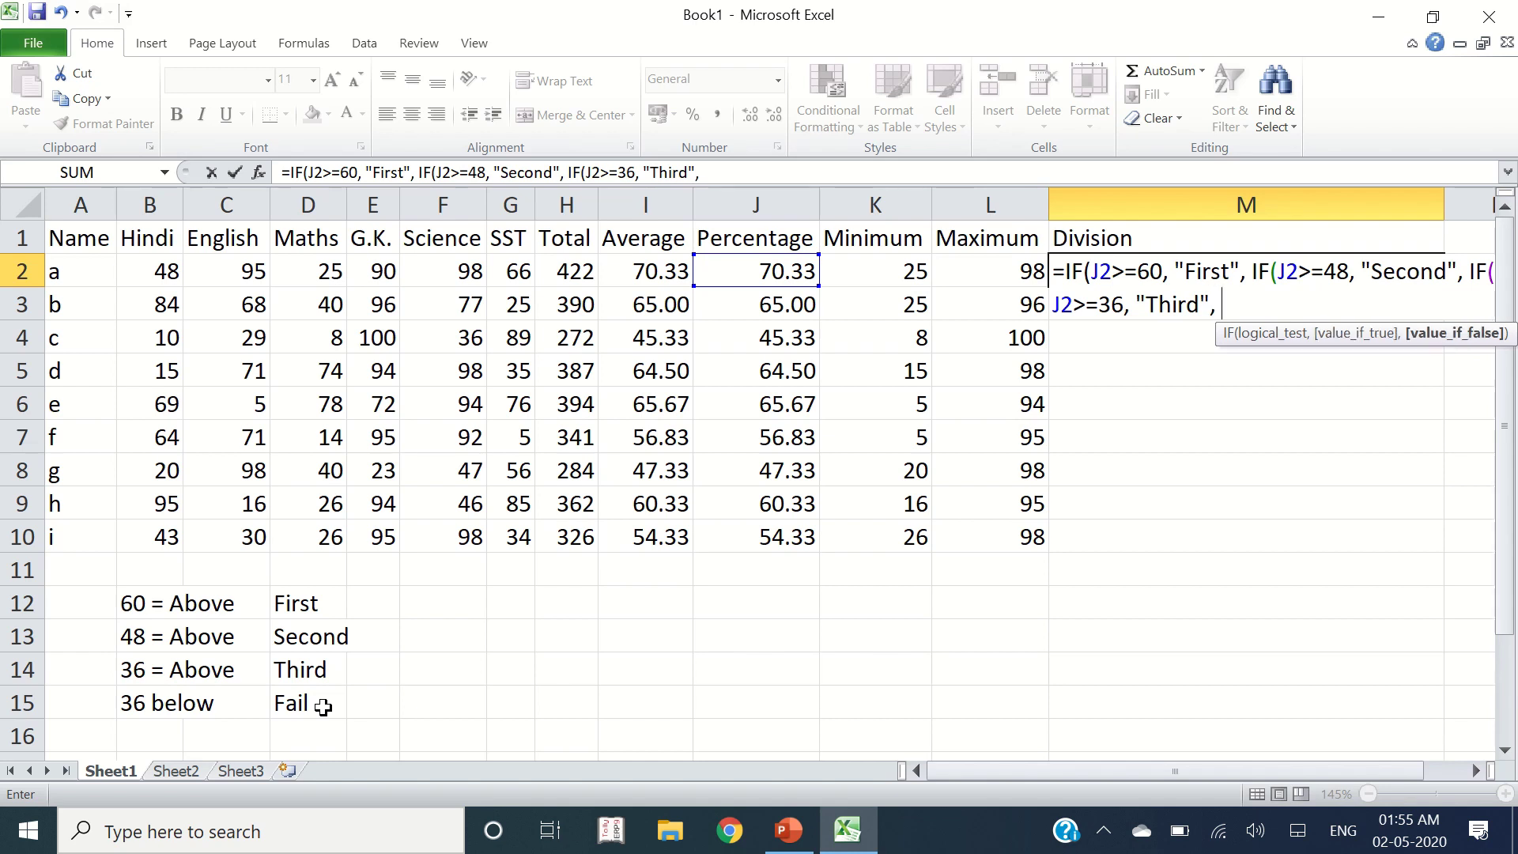
{"action": "type", "text": "\"Fail\""}
{"action": "type", "text": ")))"}
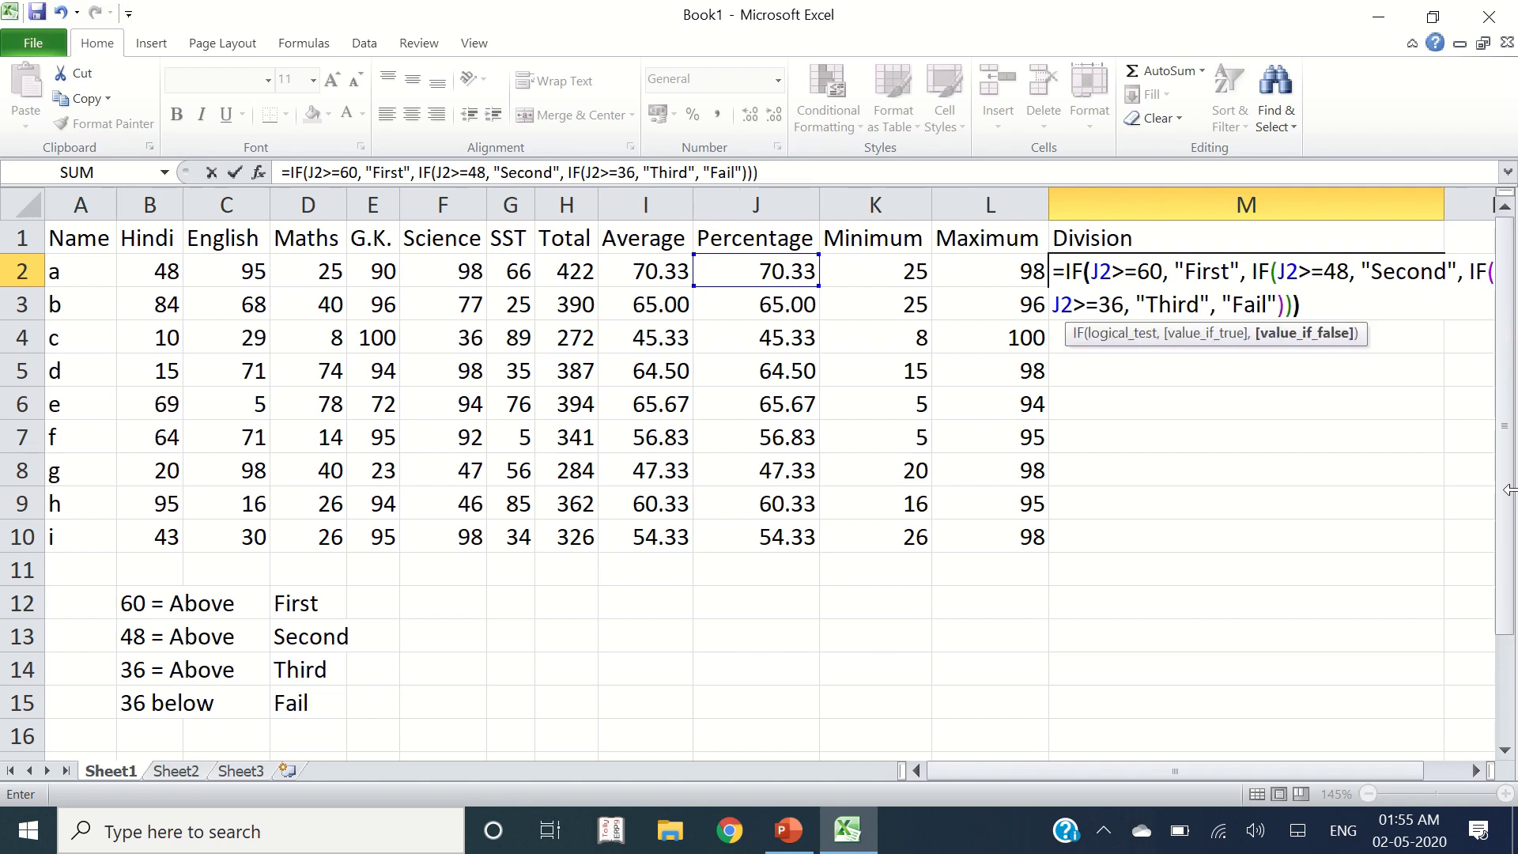
{"action": "key", "text": "Return"}
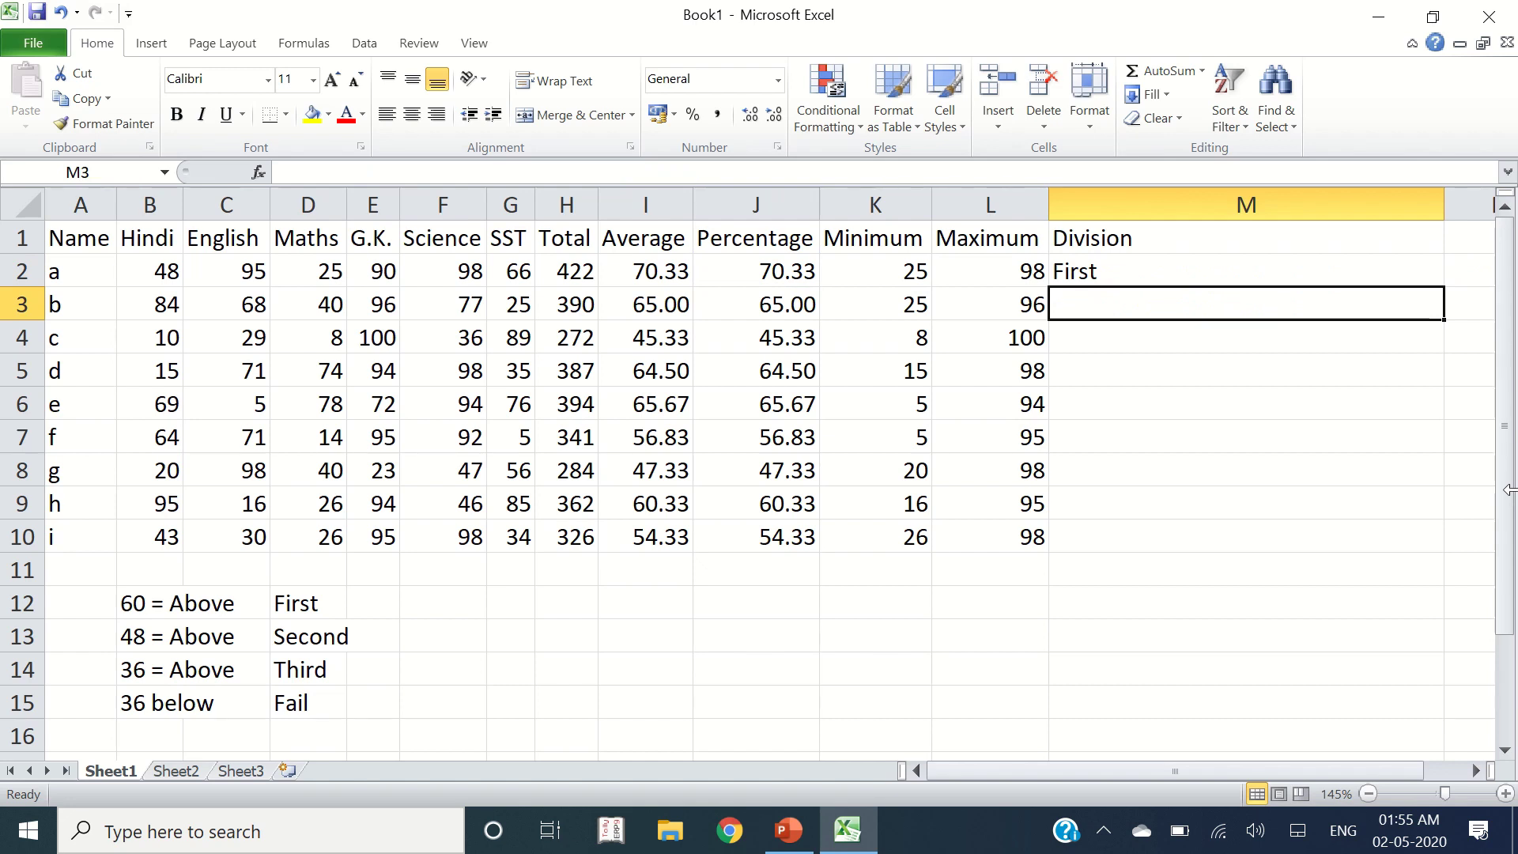
Step: Fill the division formula from M2 down to M10 and compare the divisions with the percentages in rows 4 and 7
{"action": "left_click", "coordinate": [771, 267]}
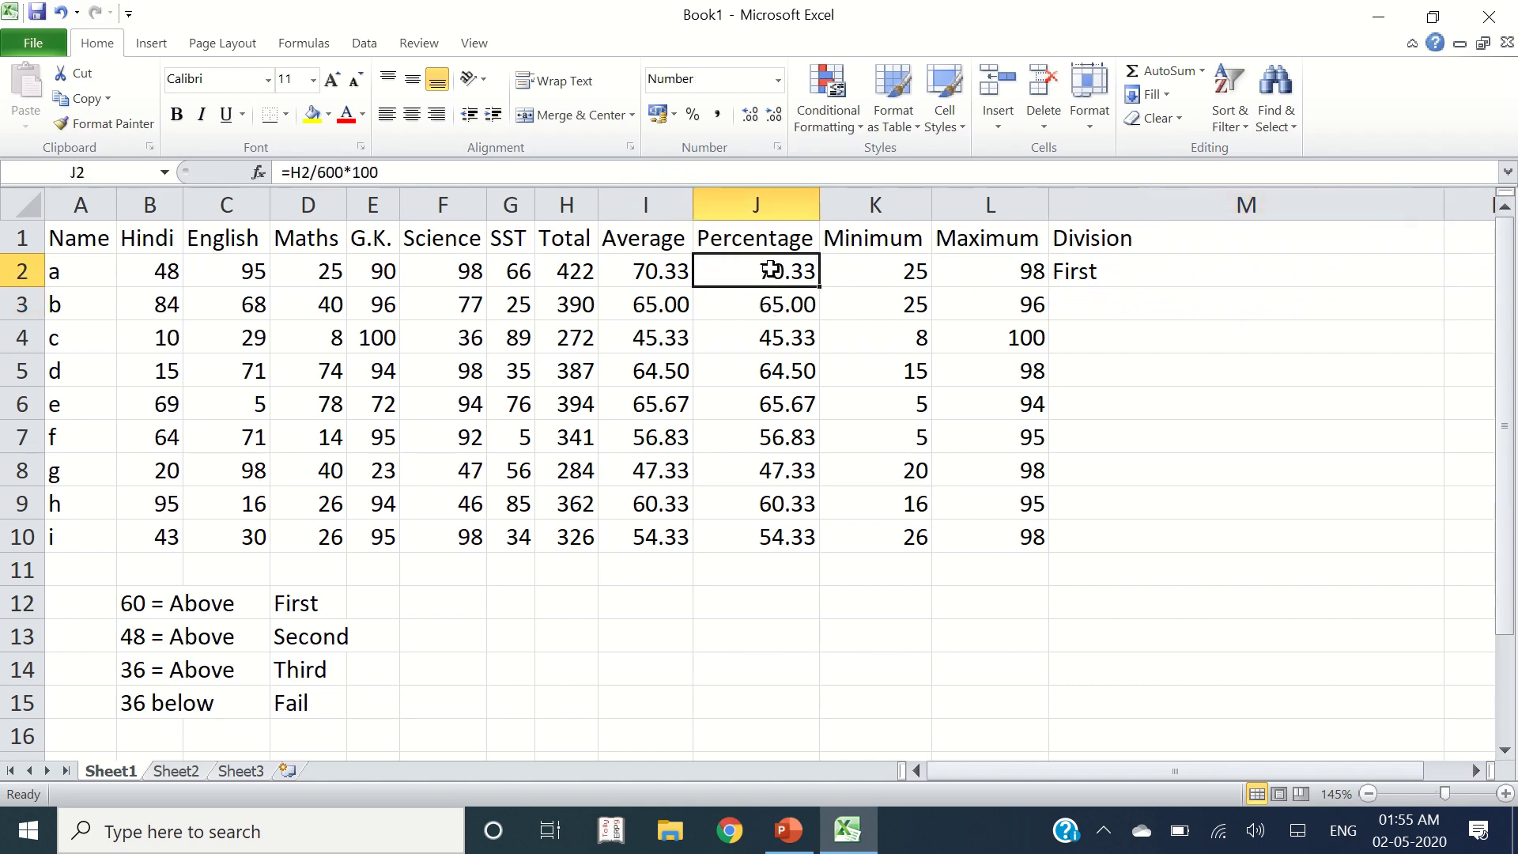
{"action": "left_click", "coordinate": [1126, 266]}
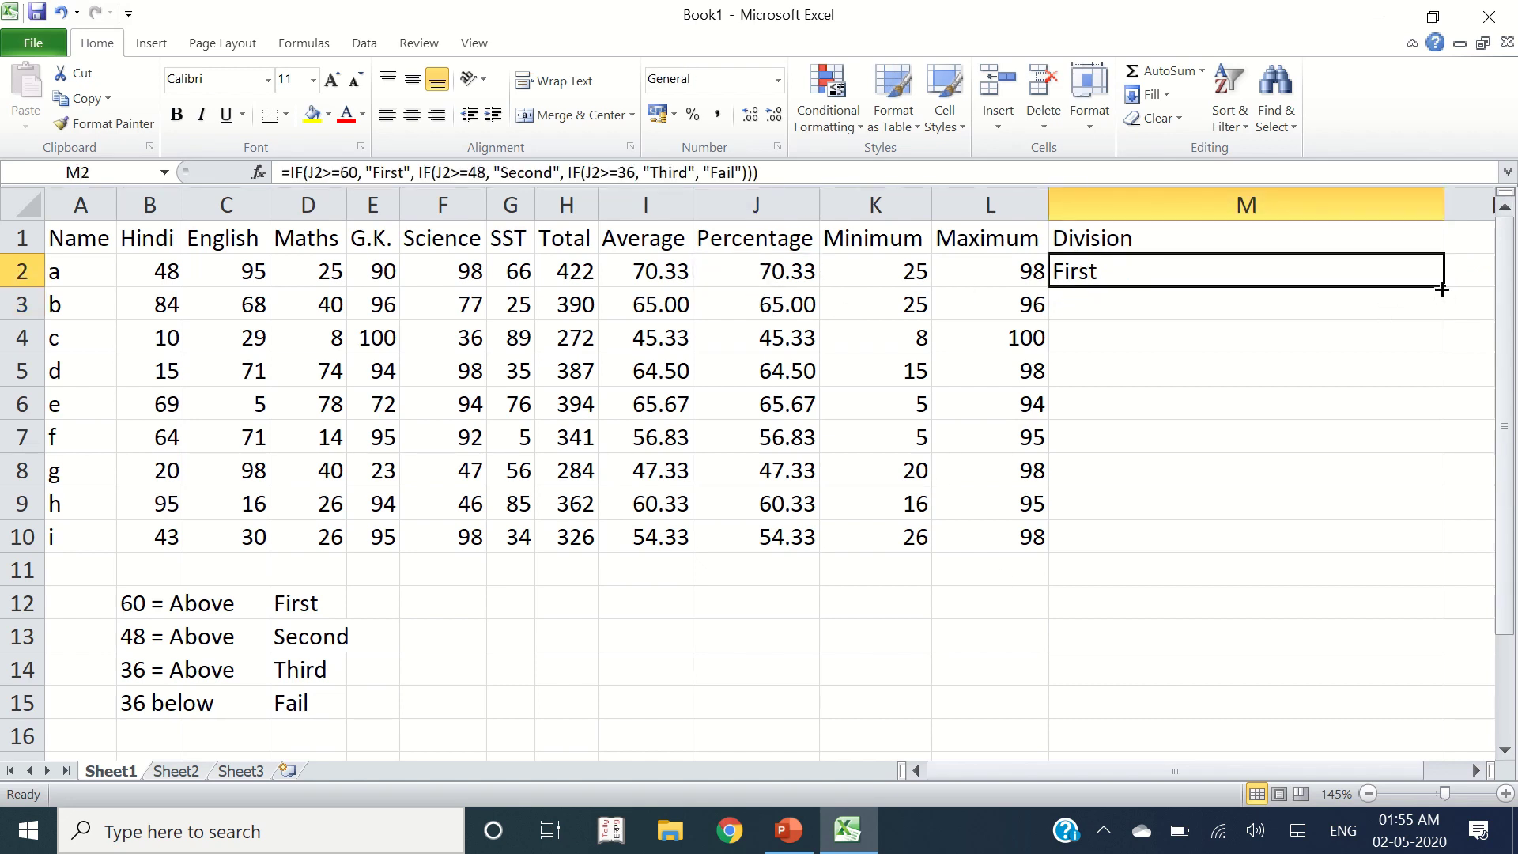
{"action": "left_click_drag", "start_coordinate": [1443, 286], "coordinate": [1437, 561]}
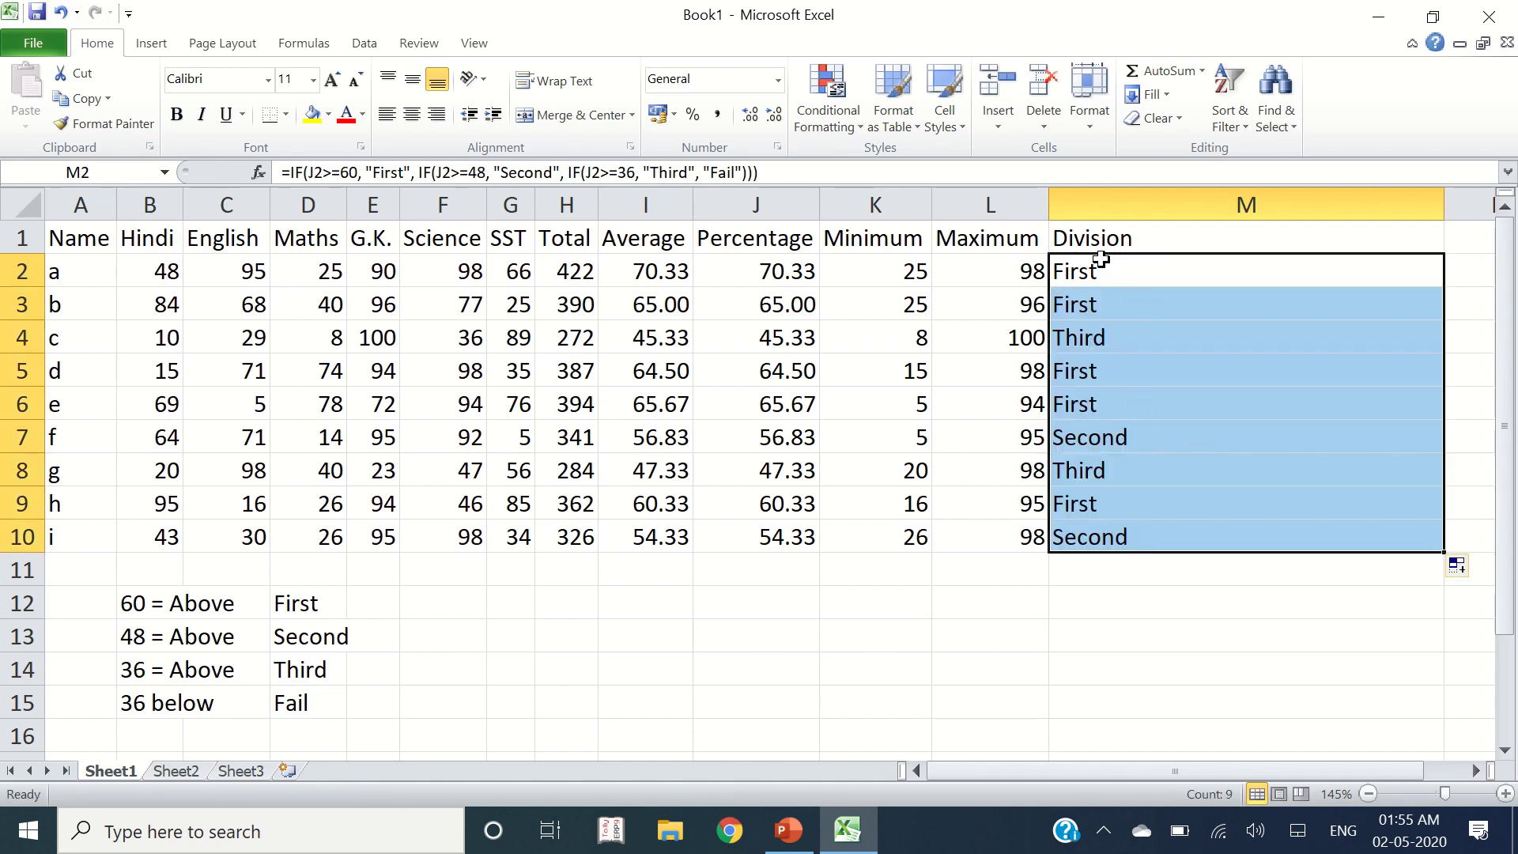
{"action": "left_click", "coordinate": [1097, 340]}
{"action": "left_click", "coordinate": [769, 340]}
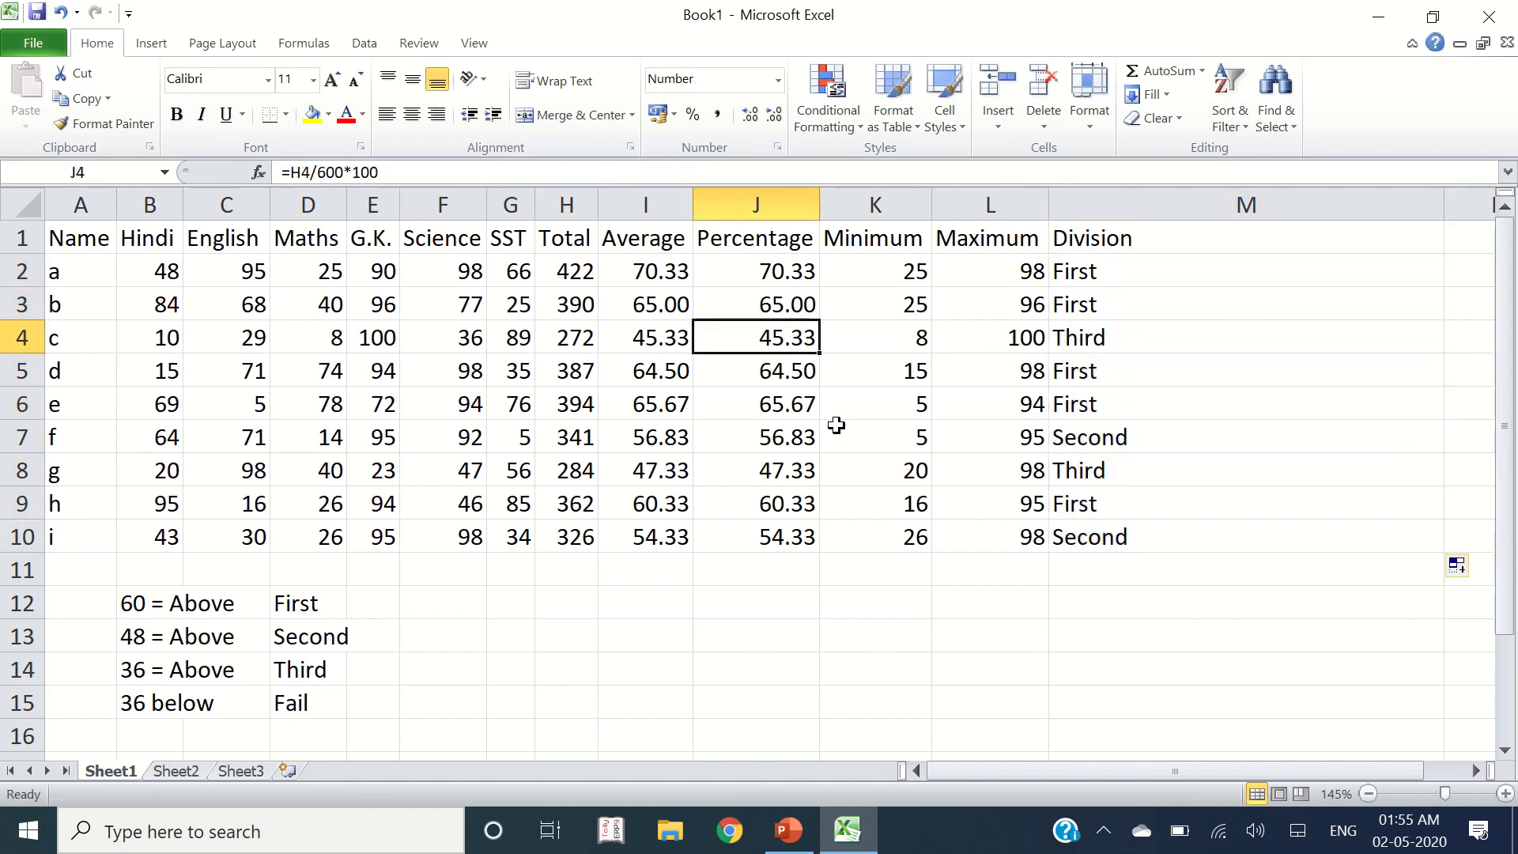
{"action": "left_click", "coordinate": [1100, 437]}
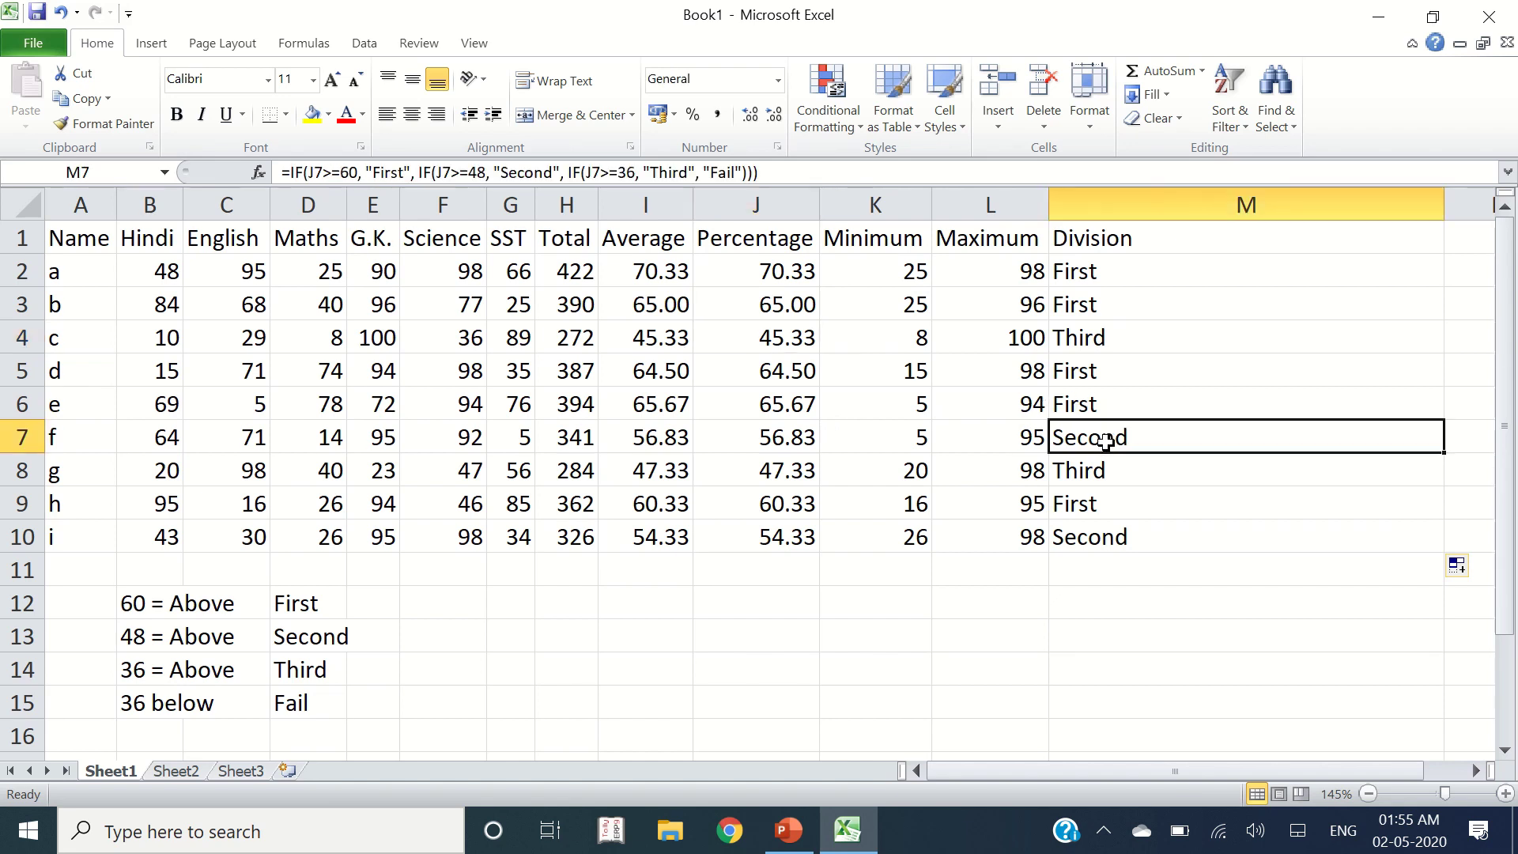
{"action": "left_click", "coordinate": [791, 440]}
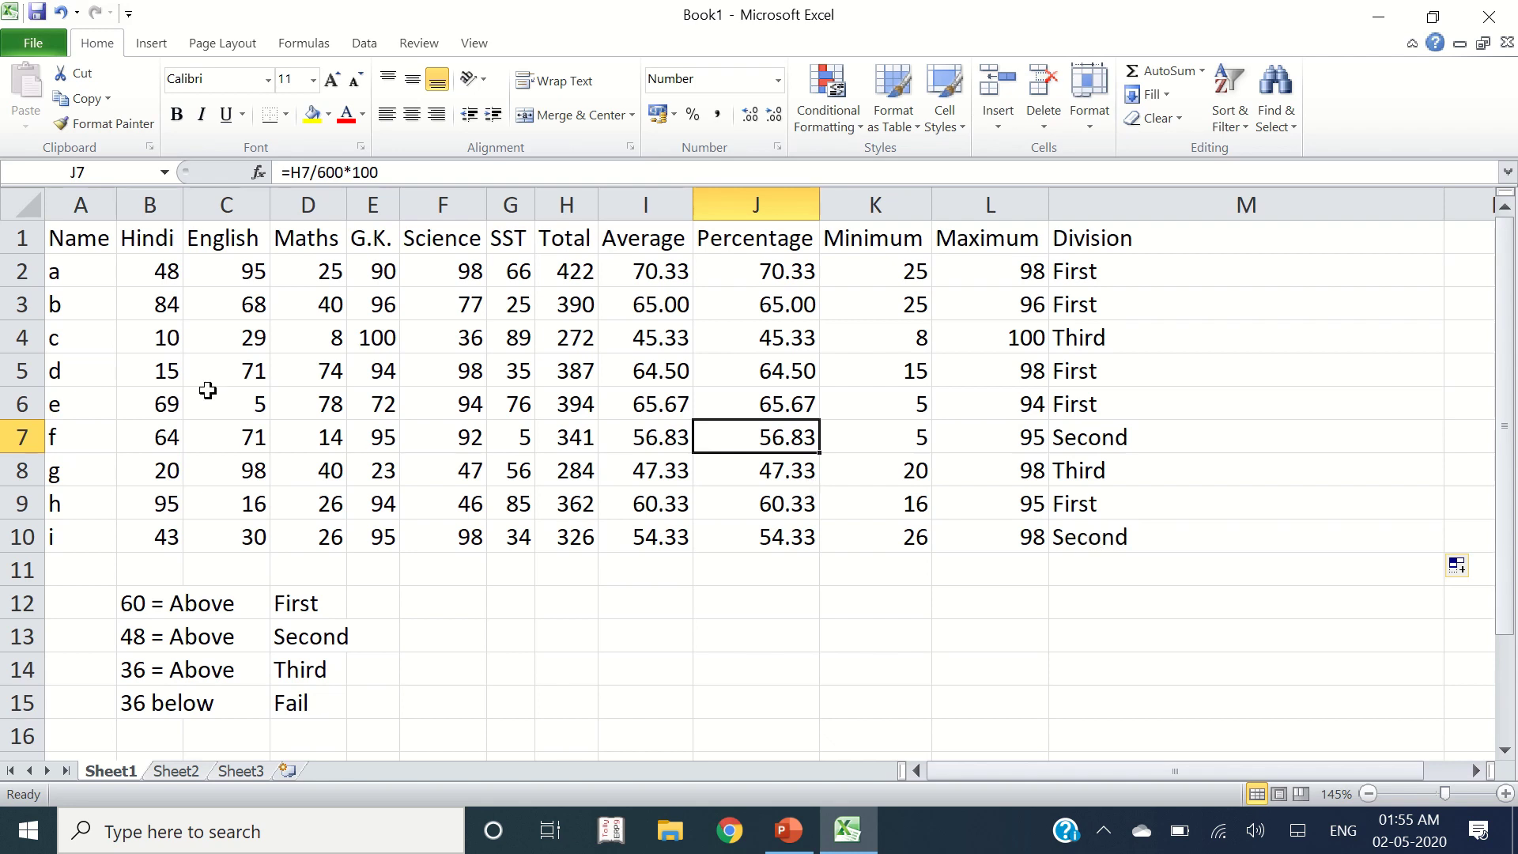
Step: Change student f's marks to 20 in Hindi, 21 in English, 34 in Maths and 12 in G.K., and check the division in M7
{"action": "left_click", "coordinate": [158, 445]}
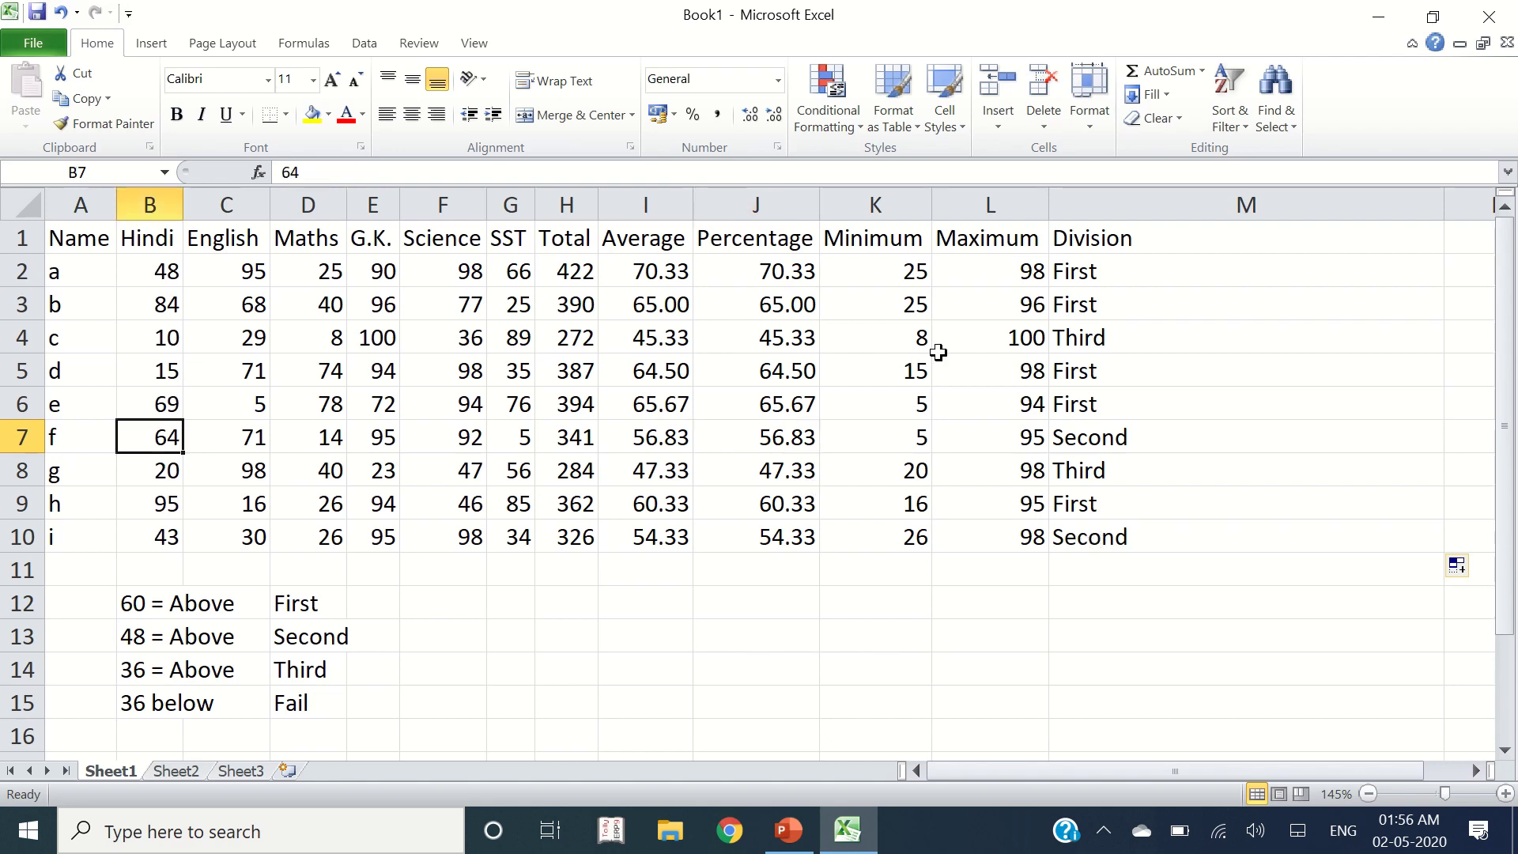
{"action": "type", "text": "20"}
{"action": "key", "text": "Tab"}
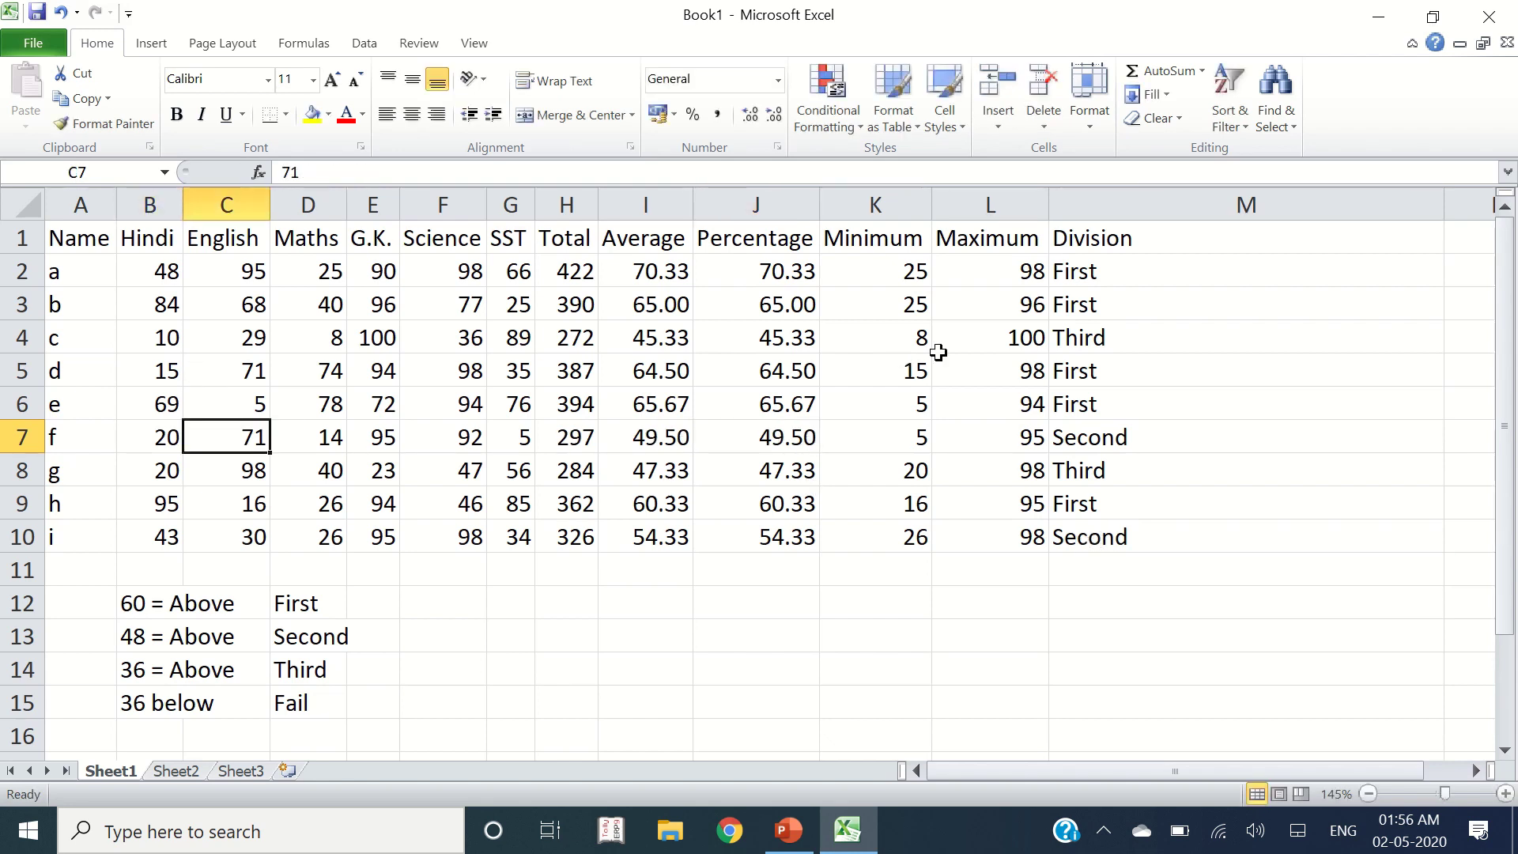
{"action": "type", "text": "21"}
{"action": "key", "text": "Tab"}
{"action": "type", "text": "34"}
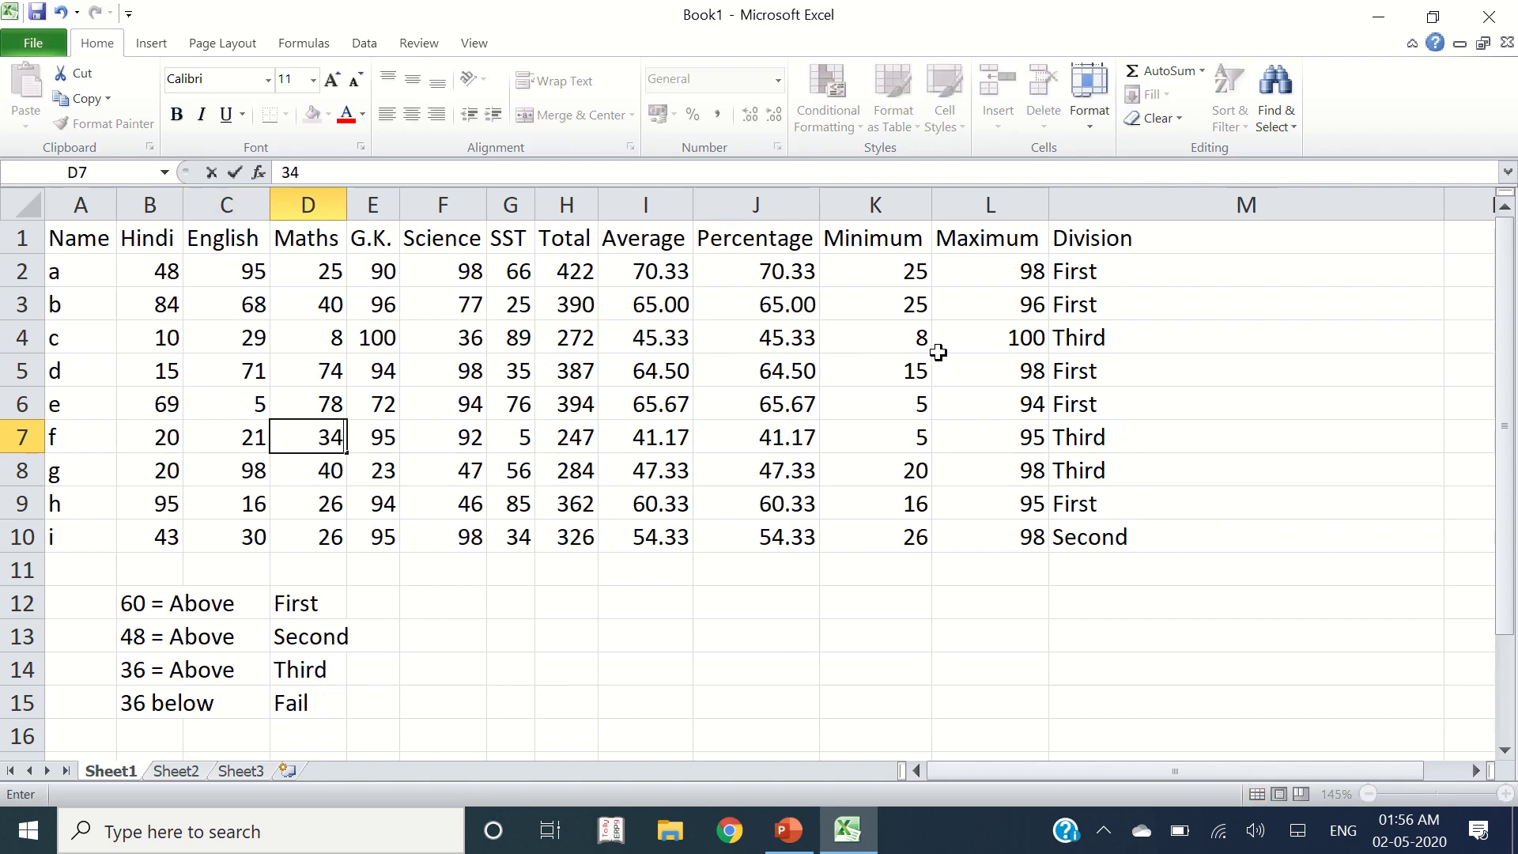
{"action": "key", "text": "Tab"}
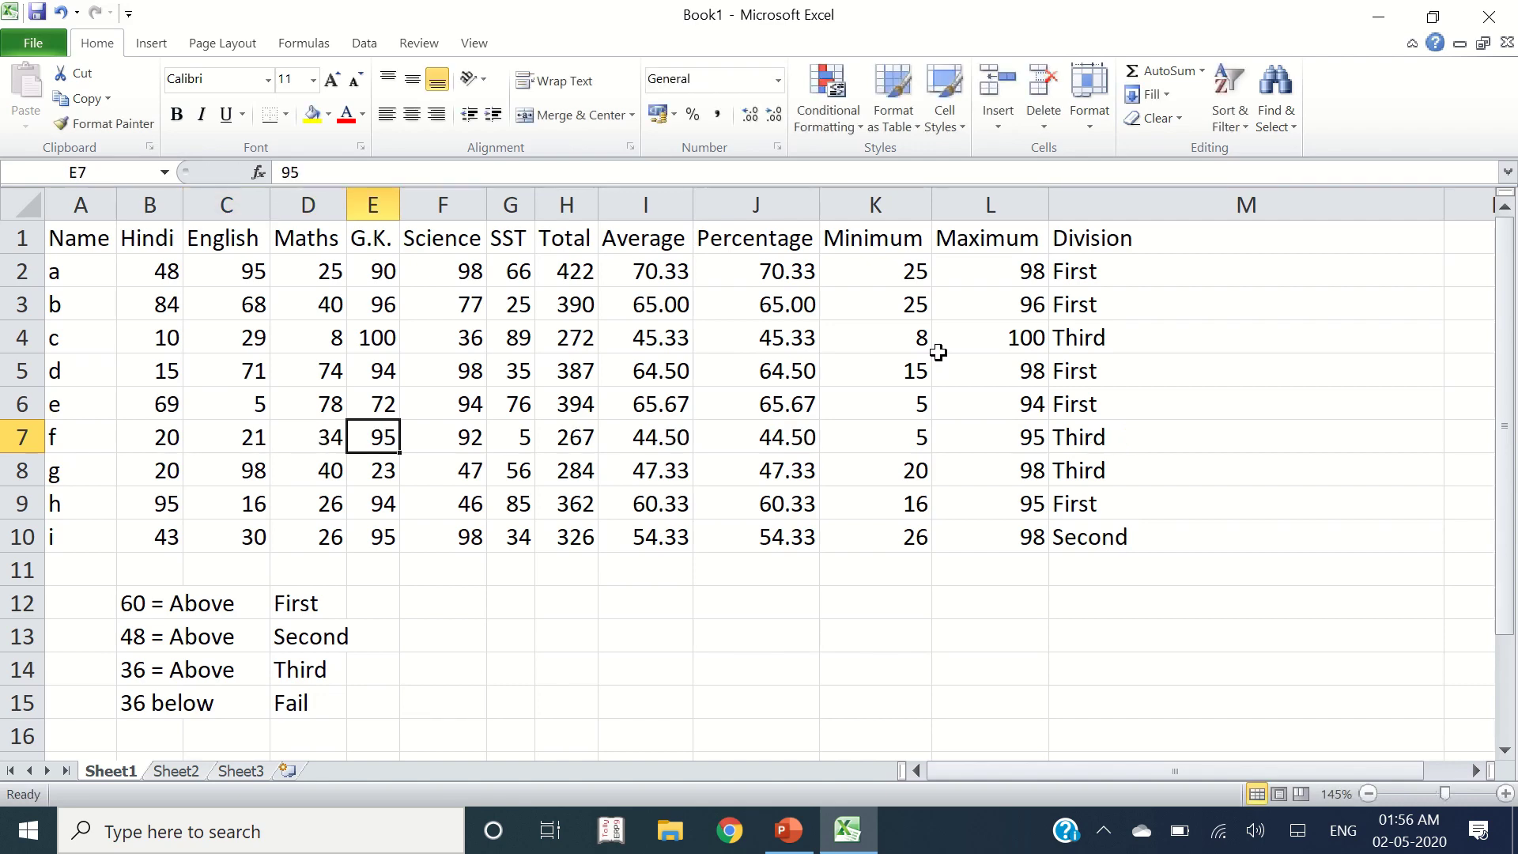
{"action": "type", "text": "12"}
{"action": "key", "text": "Tab"}
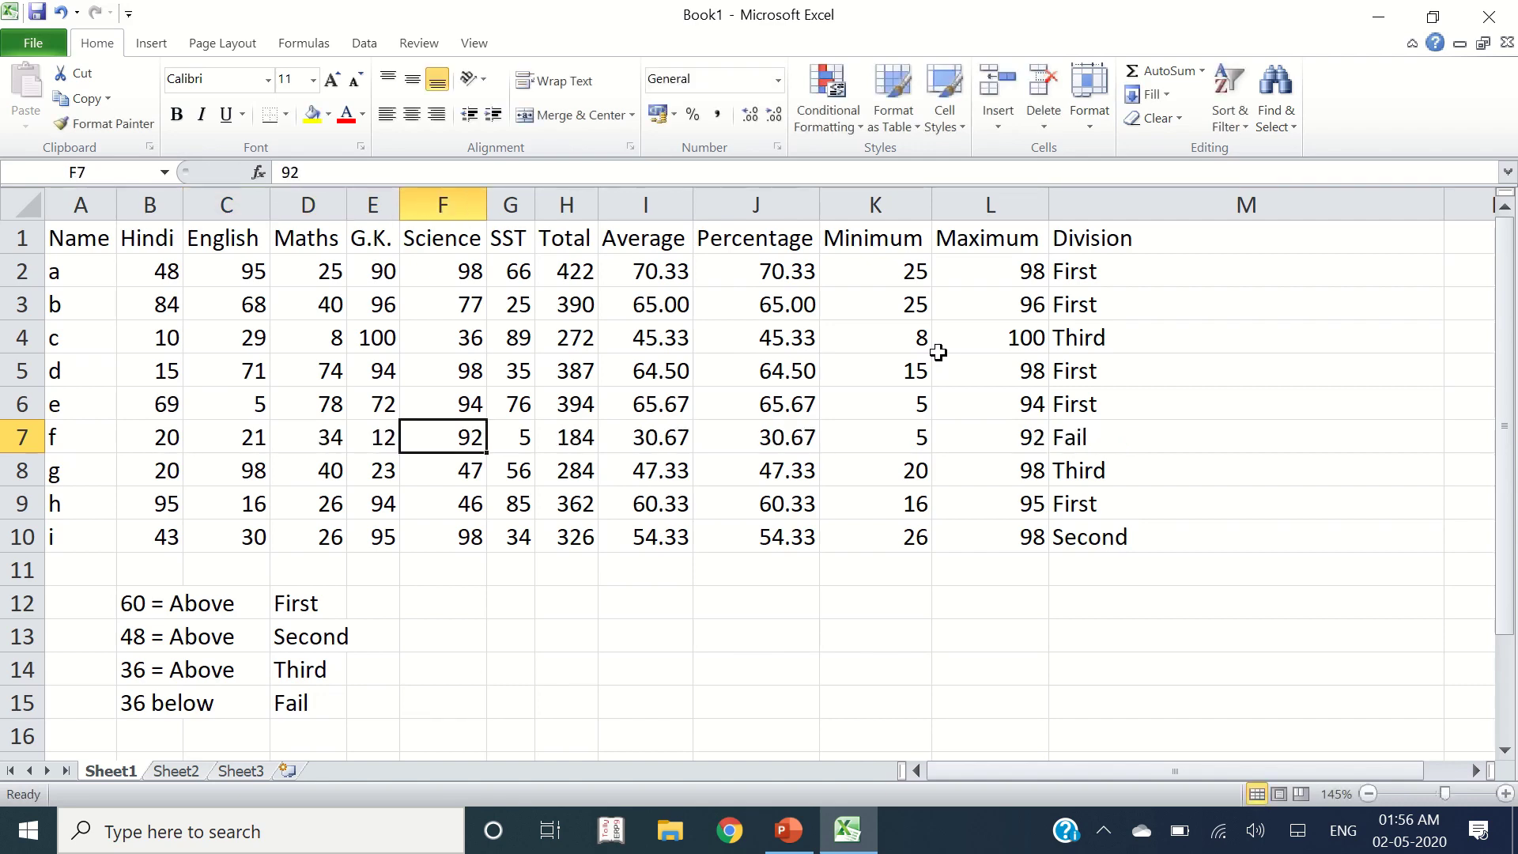
{"action": "left_click", "coordinate": [1113, 441]}
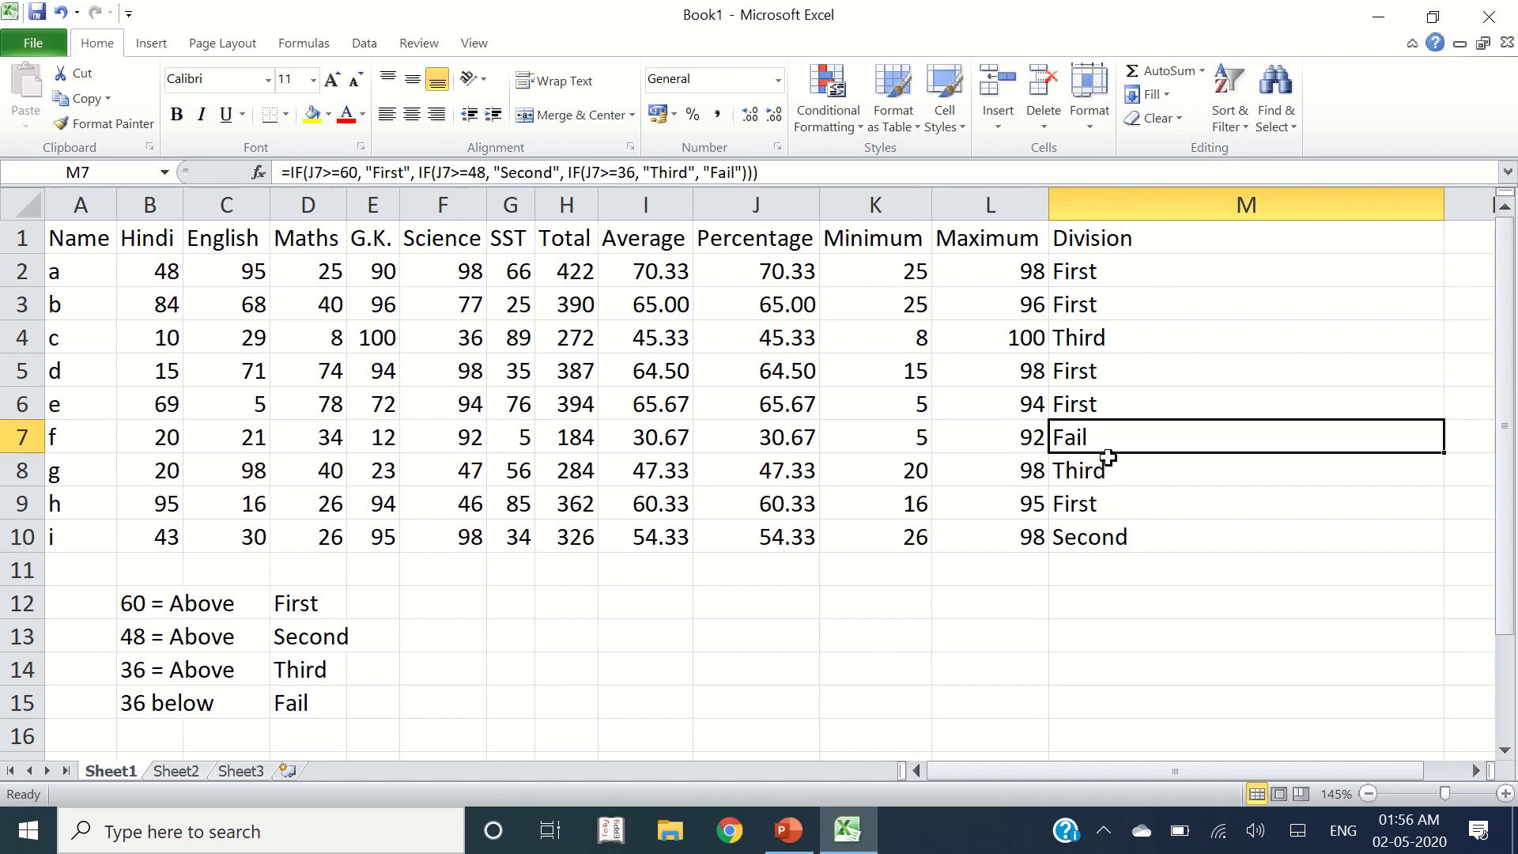
Step: Clear the division formulas from M2:M10
{"action": "left_click_drag", "start_coordinate": [1098, 272], "coordinate": [1112, 525]}
{"action": "key", "text": "Delete"}
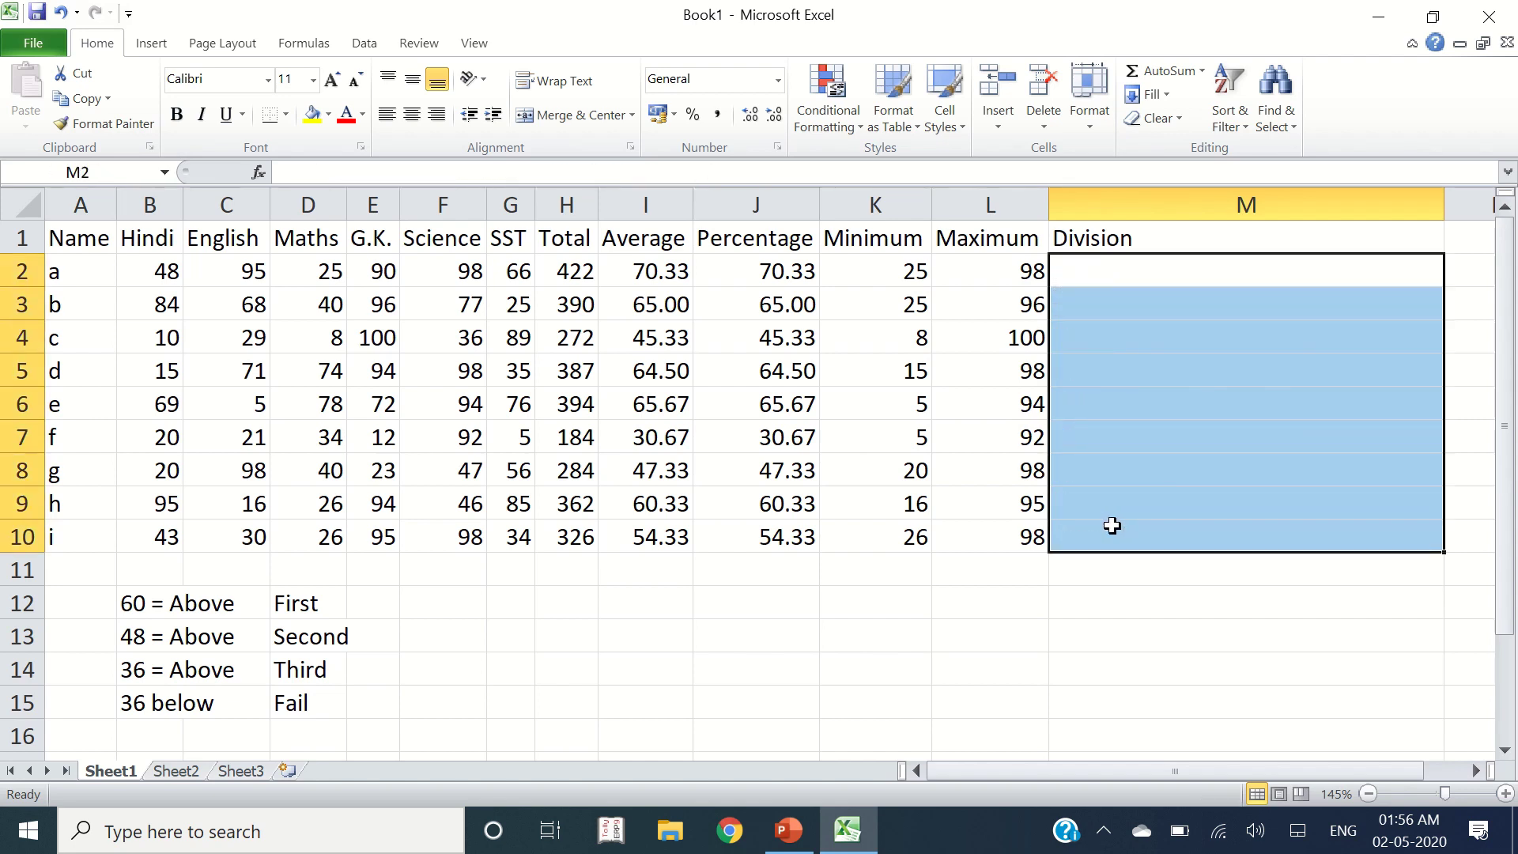
{"action": "left_click", "coordinate": [289, 610]}
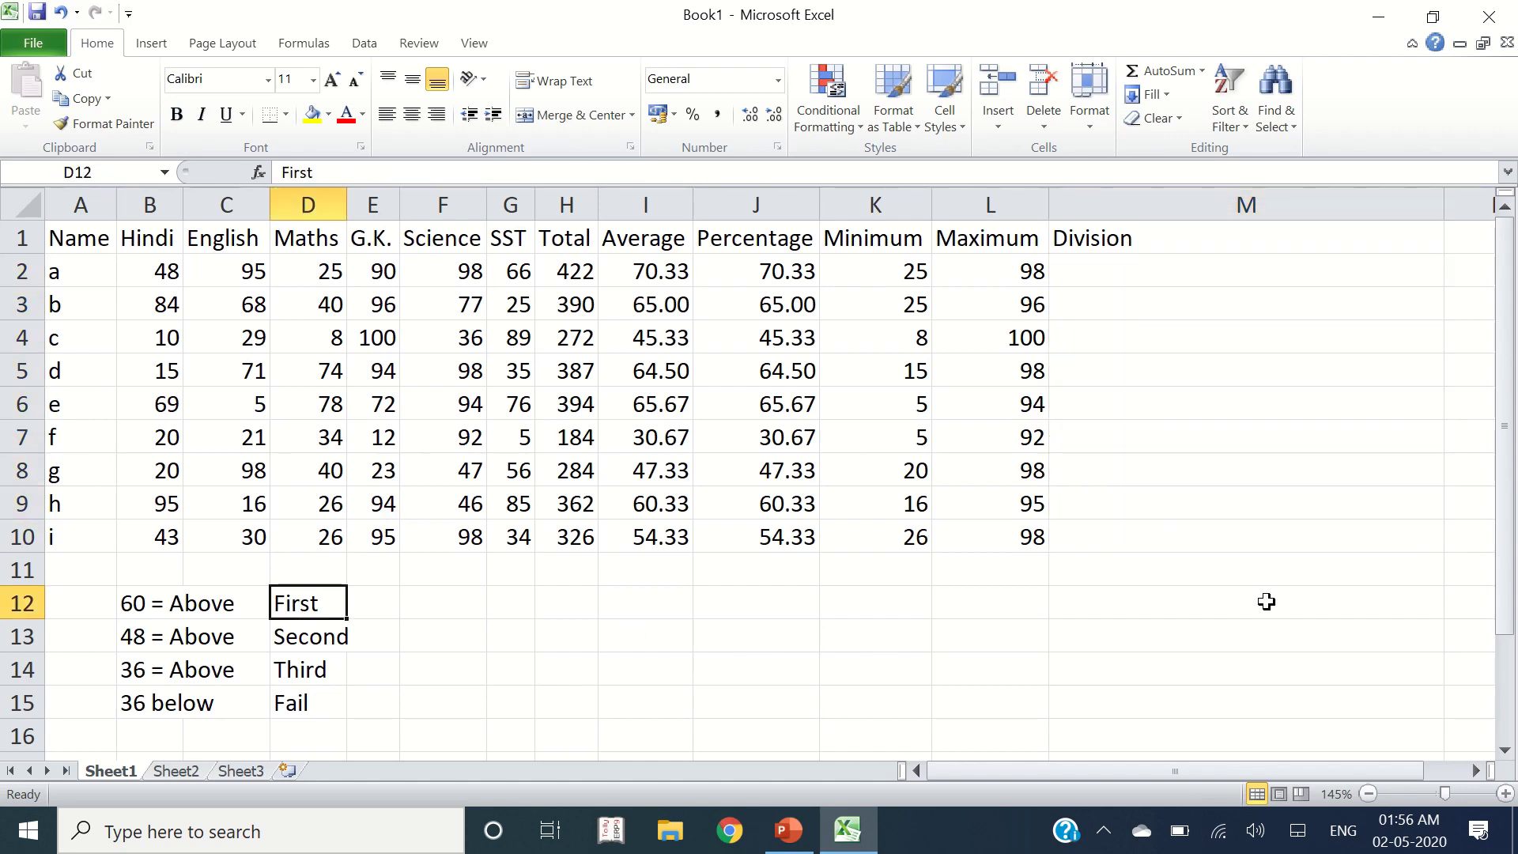
Step: Replace the division labels in D12:D15 of the grading key with A, B, C and Fail
{"action": "type", "text": "A"}
{"action": "key", "text": "Return"}
{"action": "type", "text": "B"}
{"action": "key", "text": "Return"}
{"action": "type", "text": "C"}
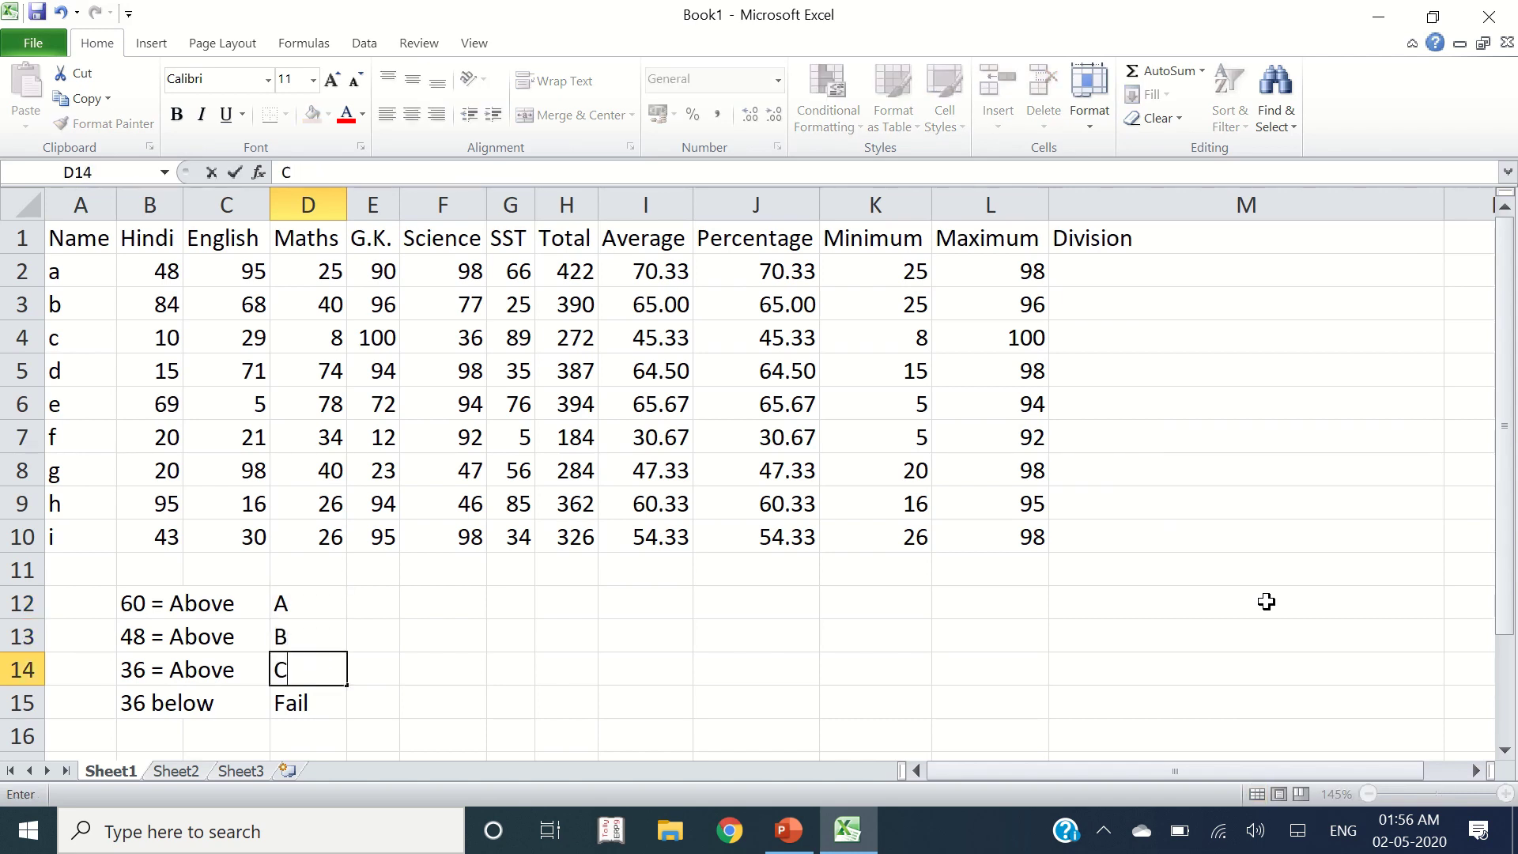
{"action": "key", "text": "Return"}
{"action": "type", "text": "Fail"}
{"action": "key", "text": "Return"}
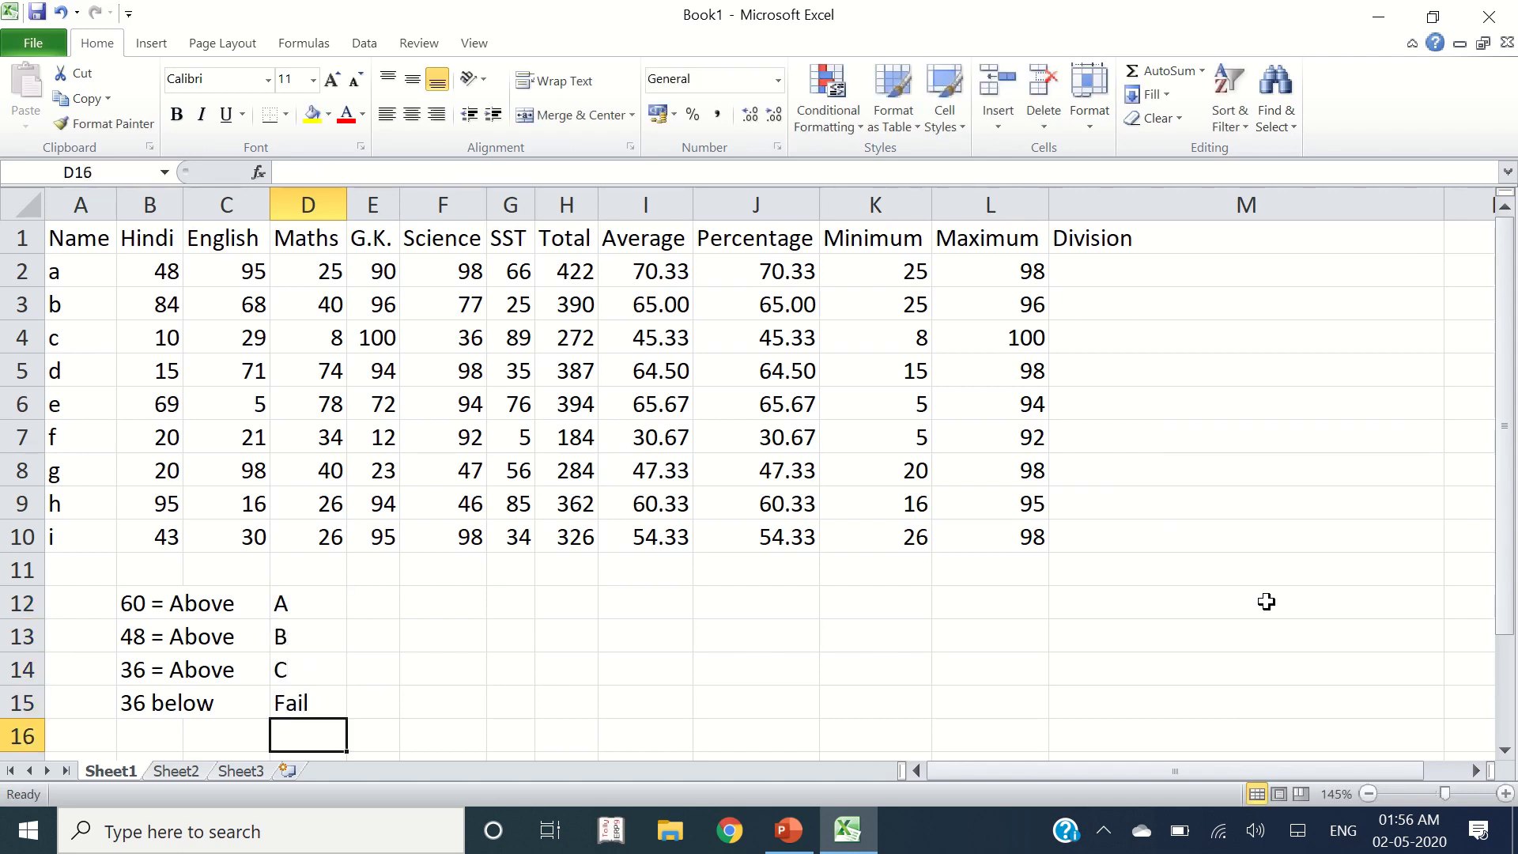
Step: Start an IF formula in M2 that returns "A-Grade" when the percentage in J2 is >=60
{"action": "left_click", "coordinate": [1118, 247]}
{"action": "left_click", "coordinate": [1114, 270]}
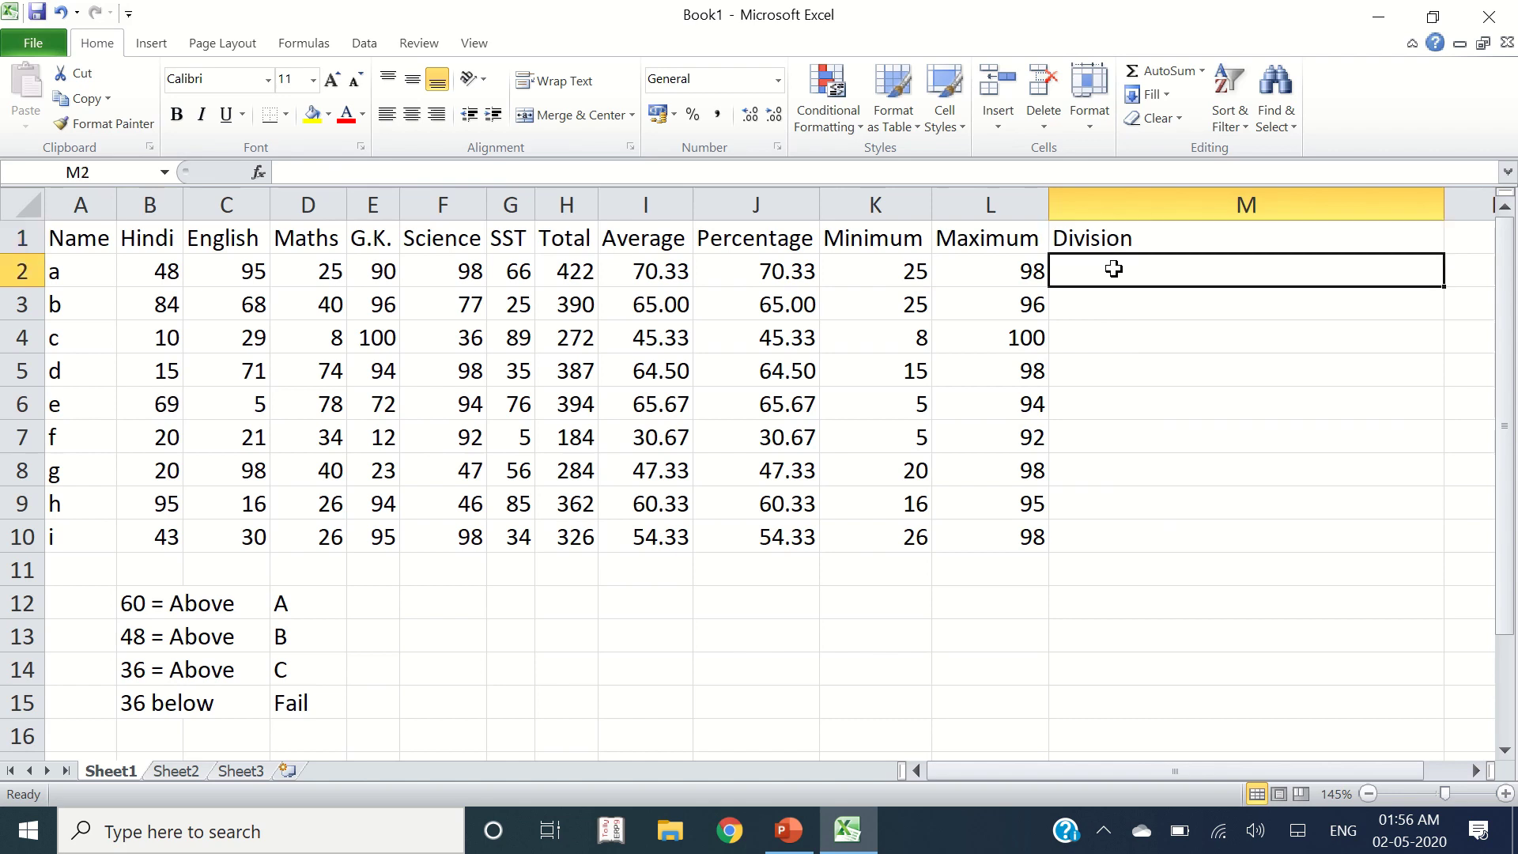
{"action": "type", "text": "=if"}
{"action": "key", "text": "Tab"}
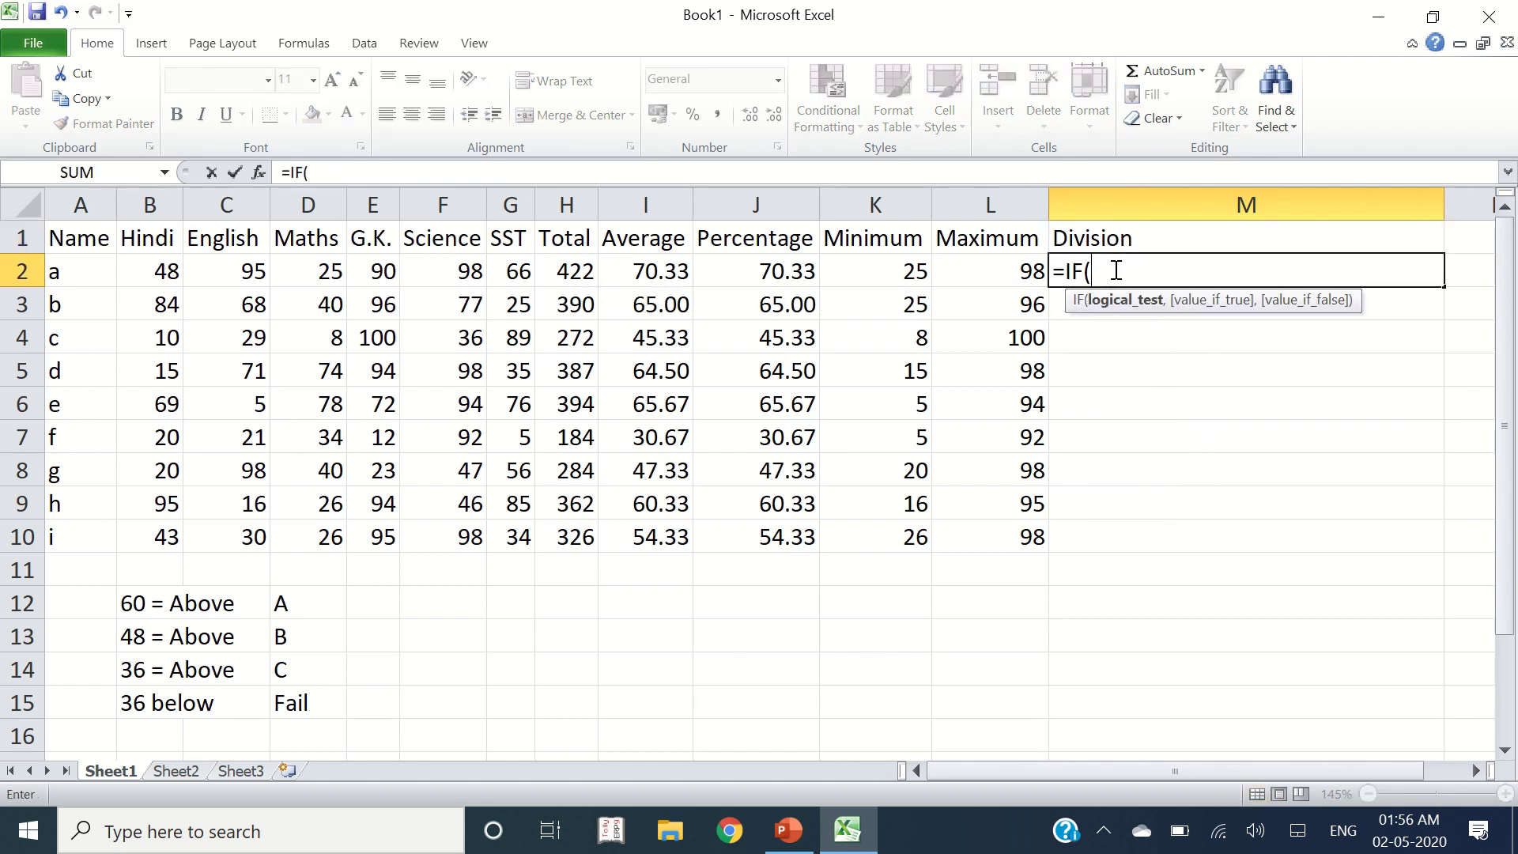
{"action": "left_click", "coordinate": [778, 273]}
{"action": "type", "text": ">"}
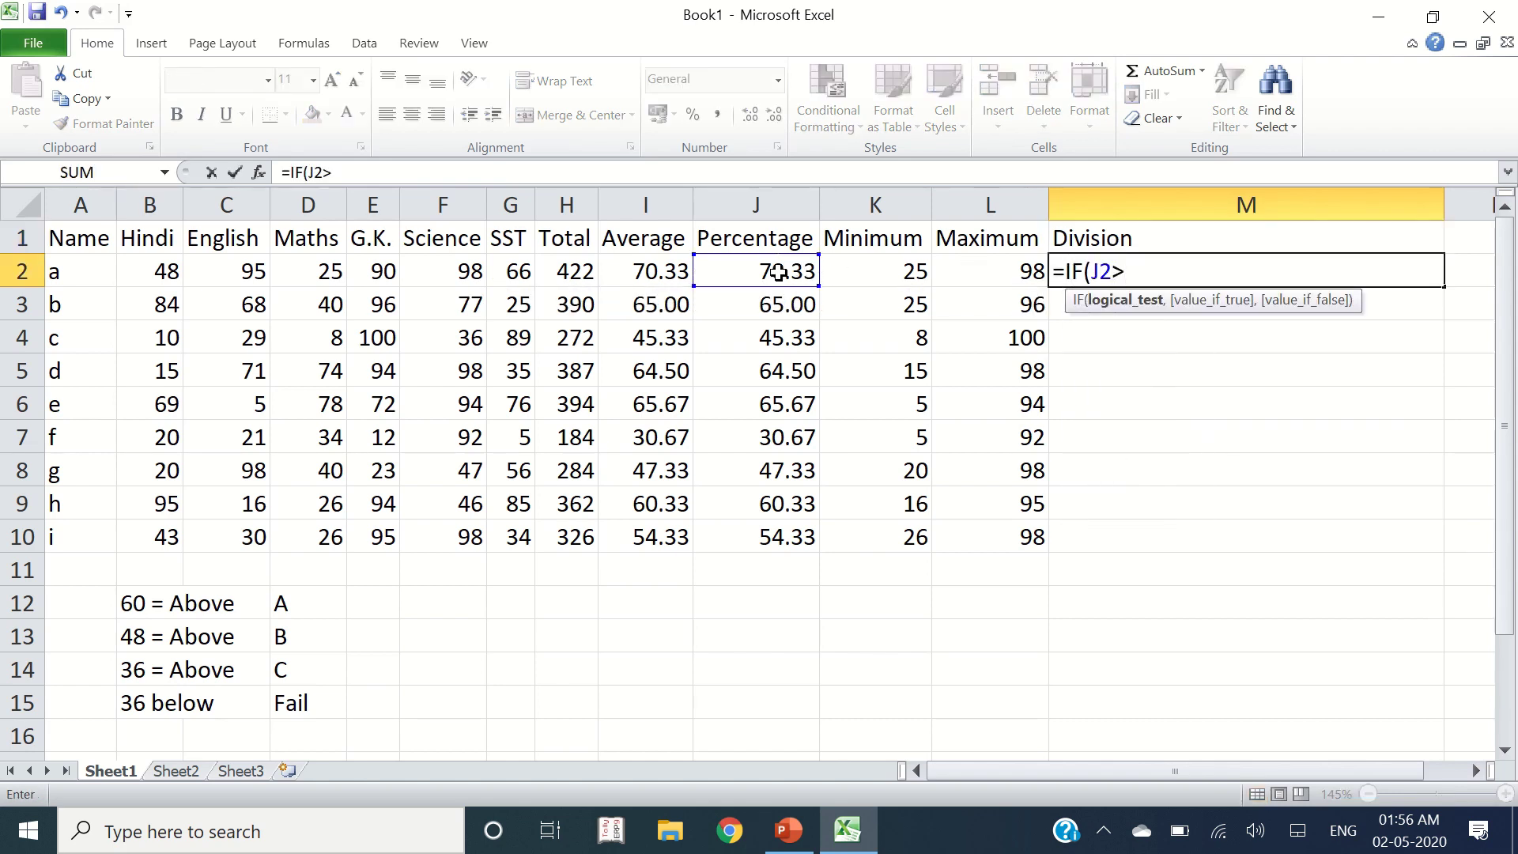
{"action": "type", "text": "=60, \"A"}
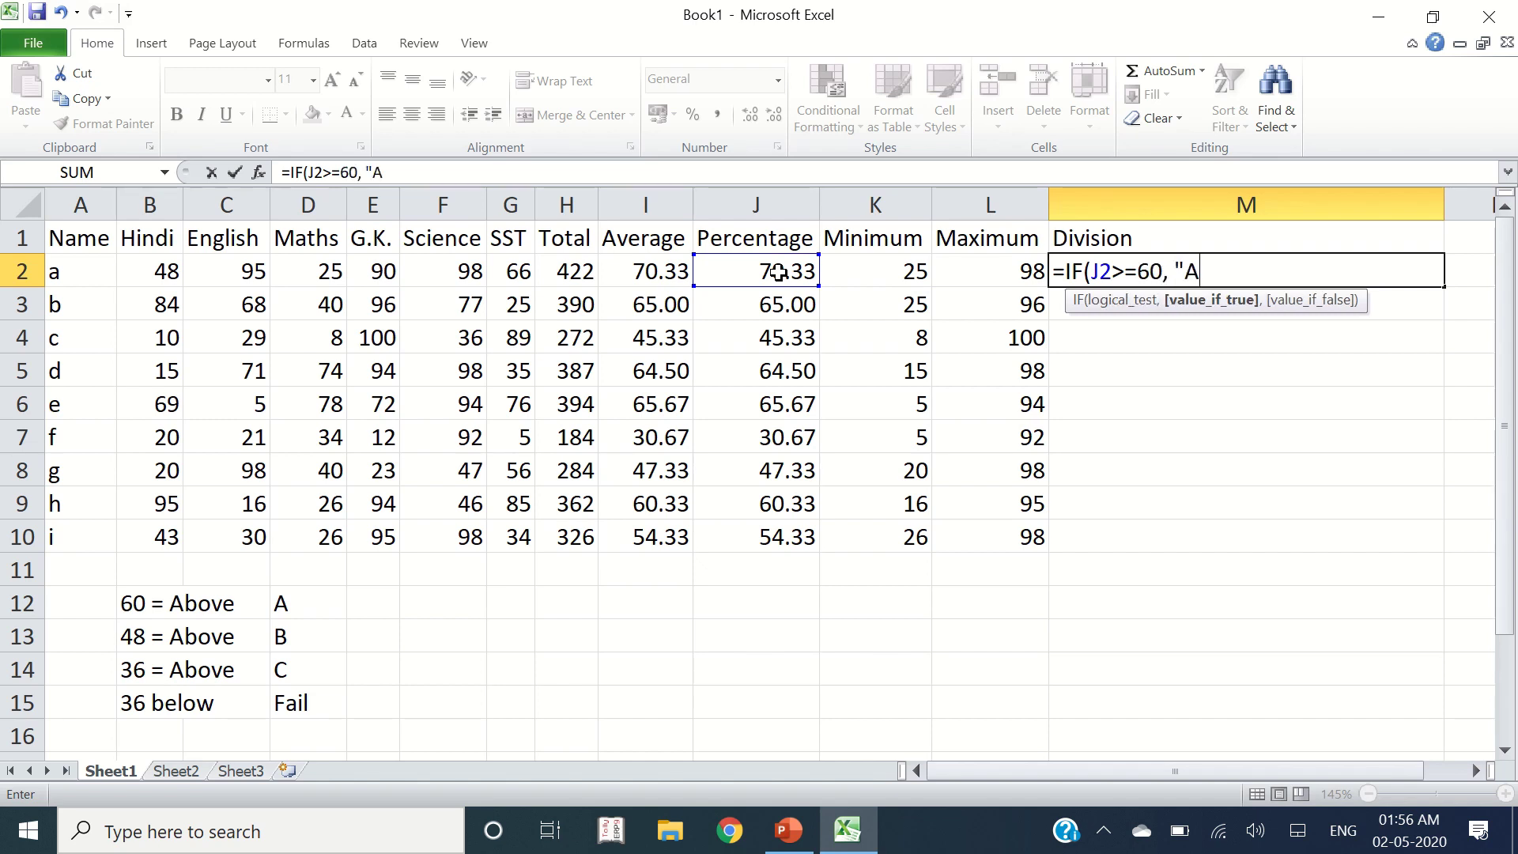
{"action": "type", "text": "-Grade"}
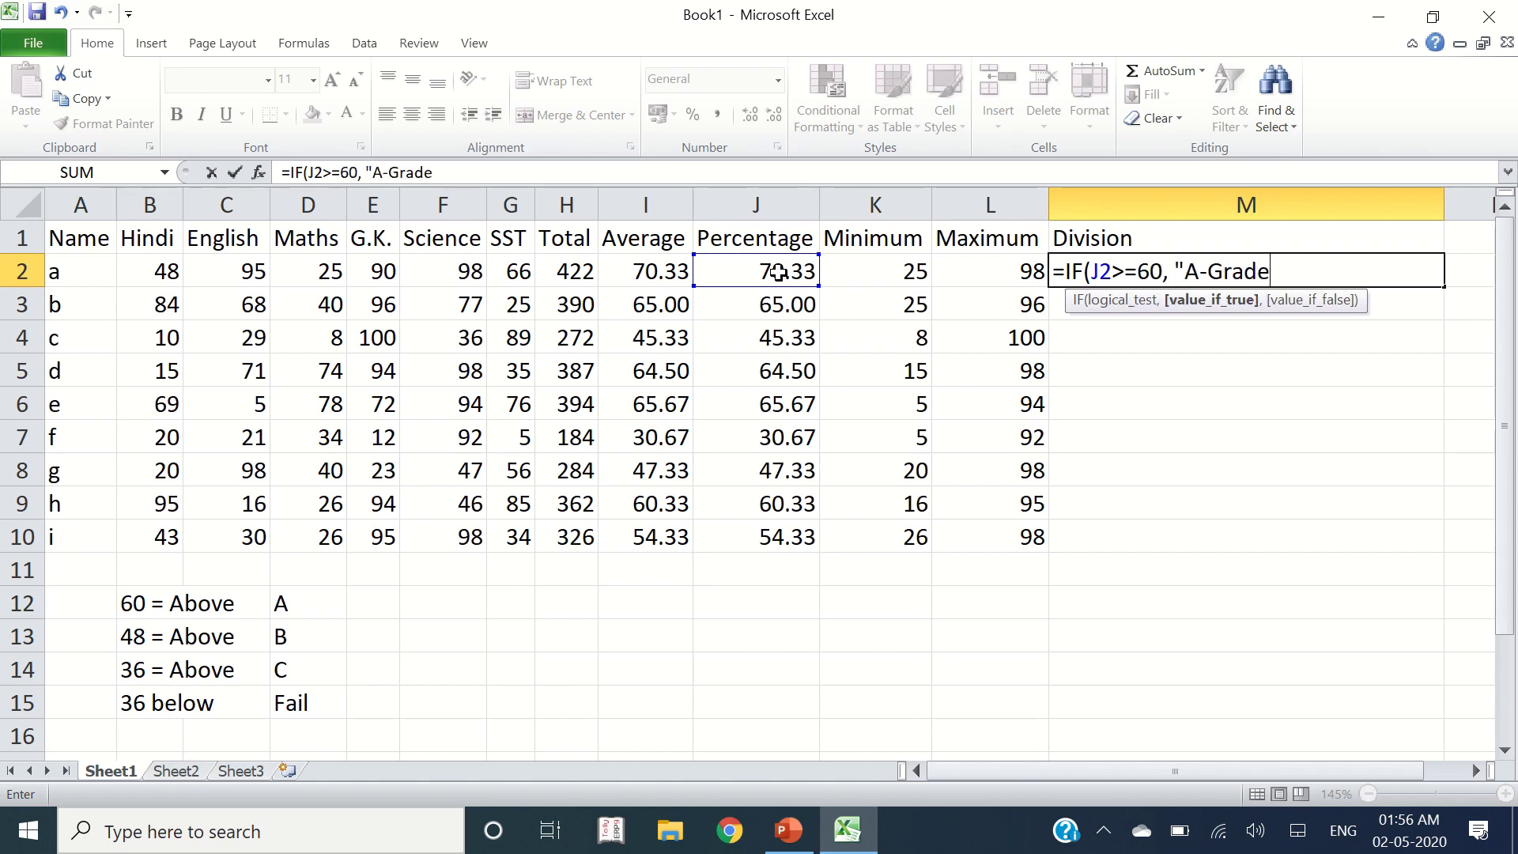
Step: Nest a second IF in the M2 formula that returns "B-Grade" when J2>=48
{"action": "type", "text": "\", IF("}
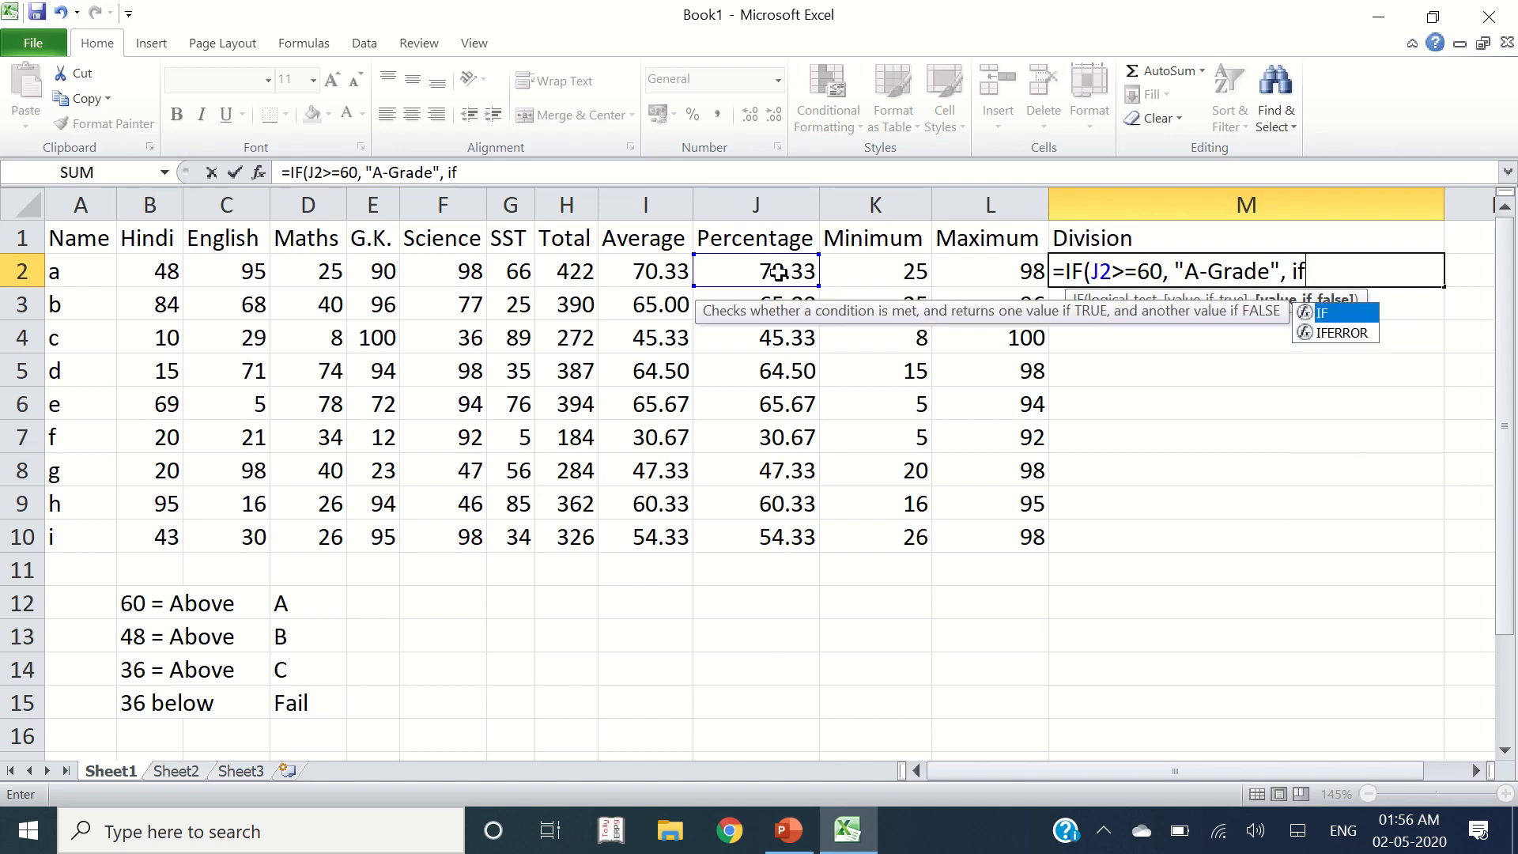
{"action": "left_click", "coordinate": [778, 272]}
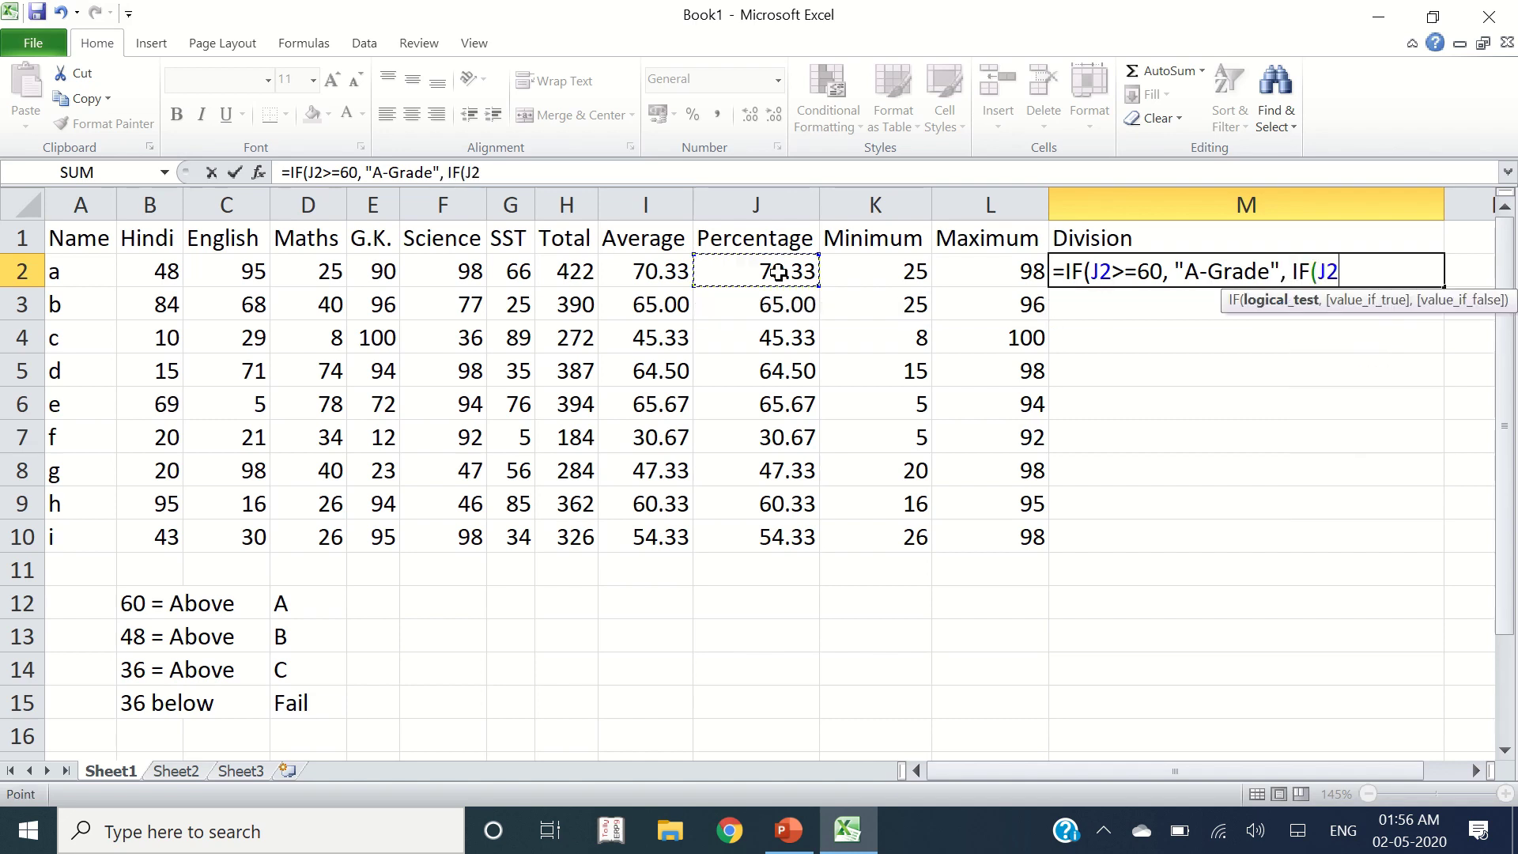
{"action": "type", "text": ">=48"}
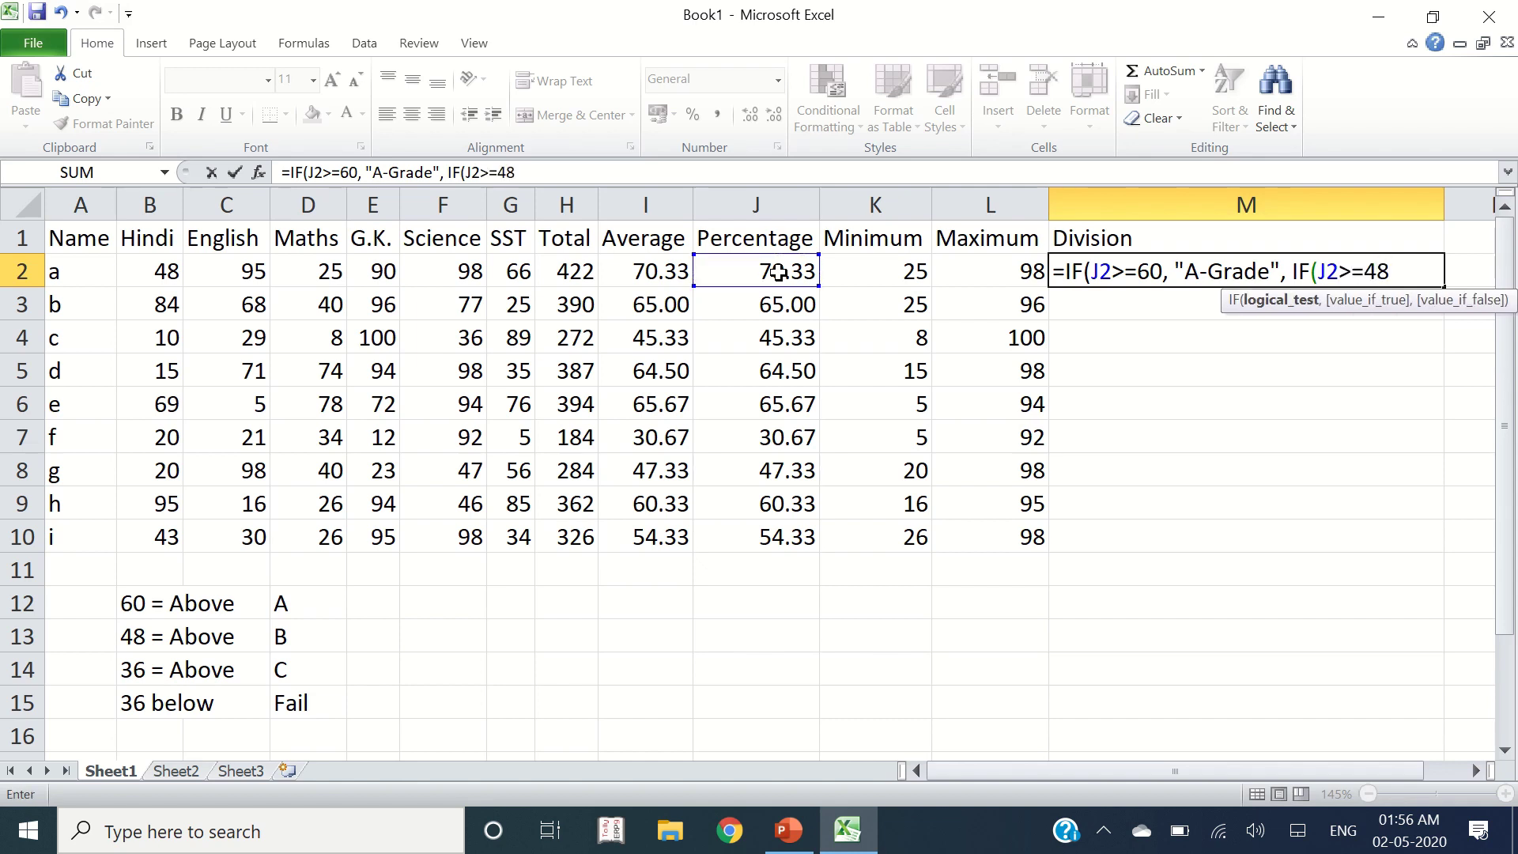
{"action": "type", "text": ", \"B-Grade"}
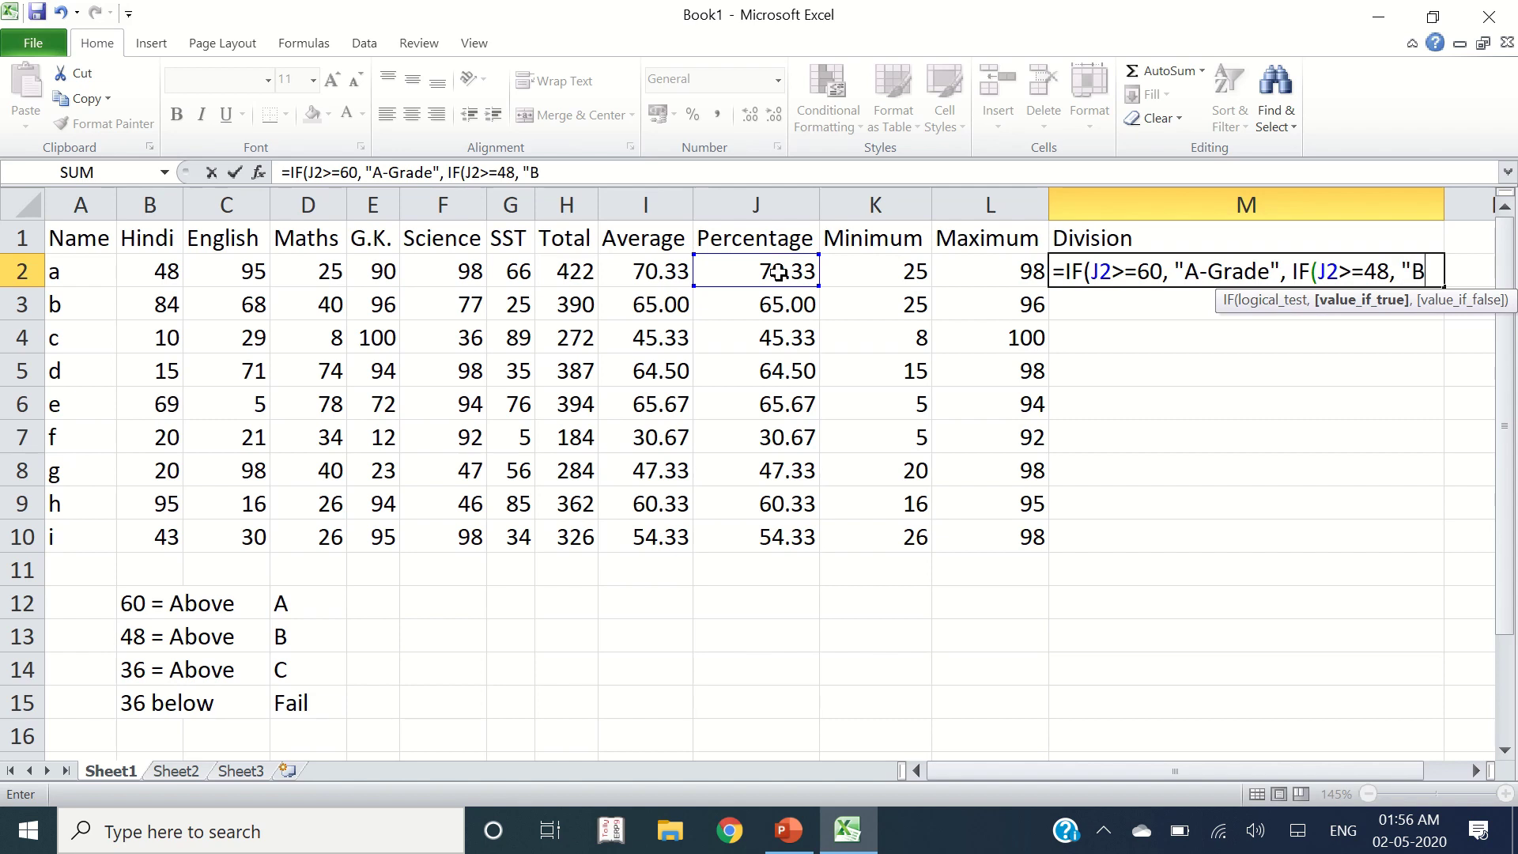
{"action": "type", "text": "\""}
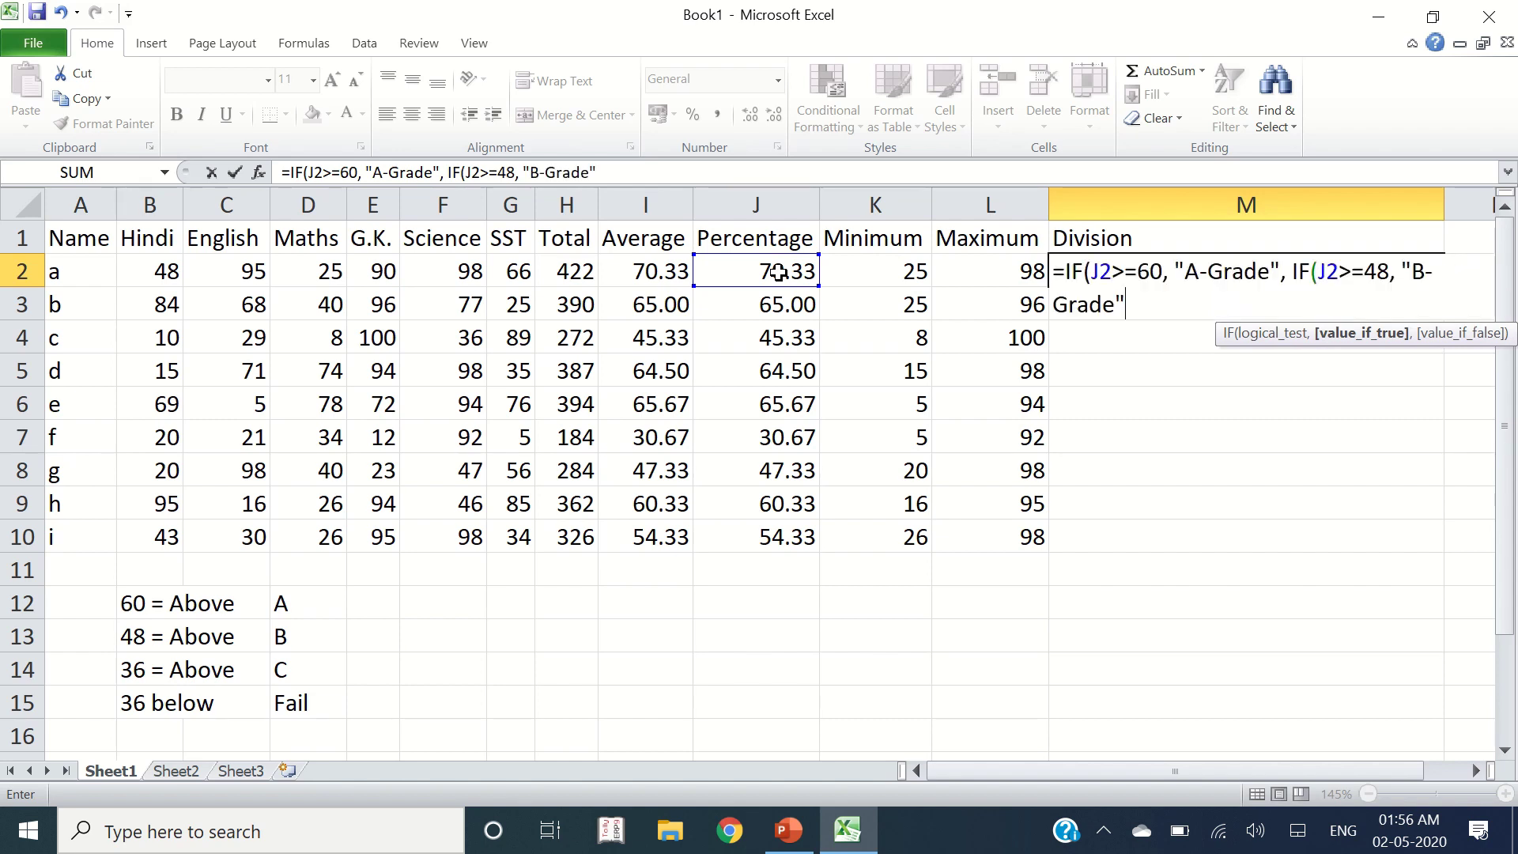
Step: Complete the M2 formula with a third nested IF returning "C-Grade" when J2>=36 and "Fail" otherwise
{"action": "type", "text": ", if"}
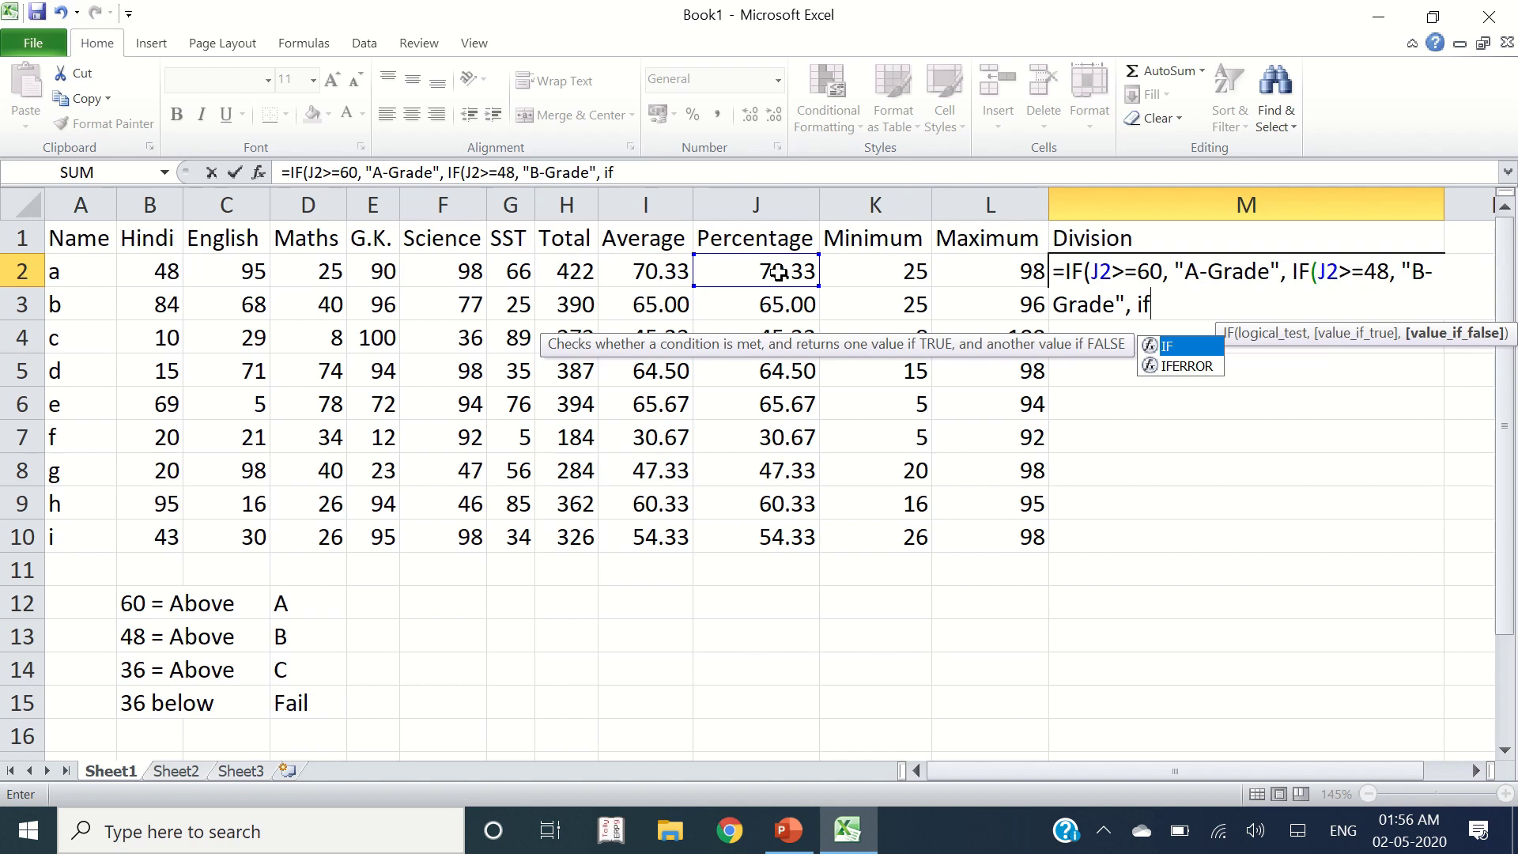
{"action": "key", "text": "Tab"}
{"action": "left_click", "coordinate": [778, 272]}
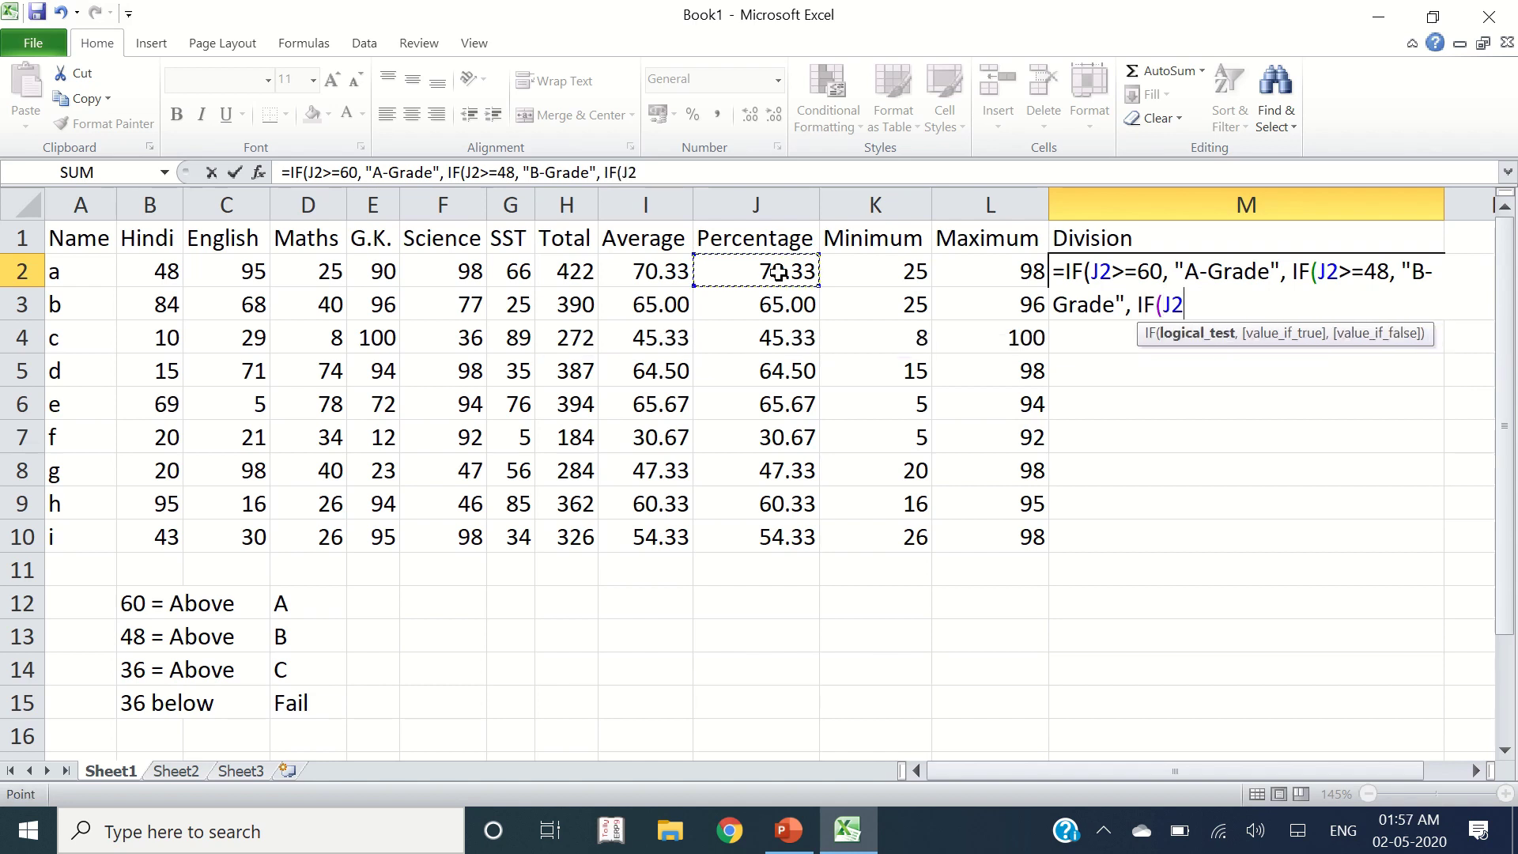
{"action": "type", "text": ">="}
{"action": "type", "text": "3"}
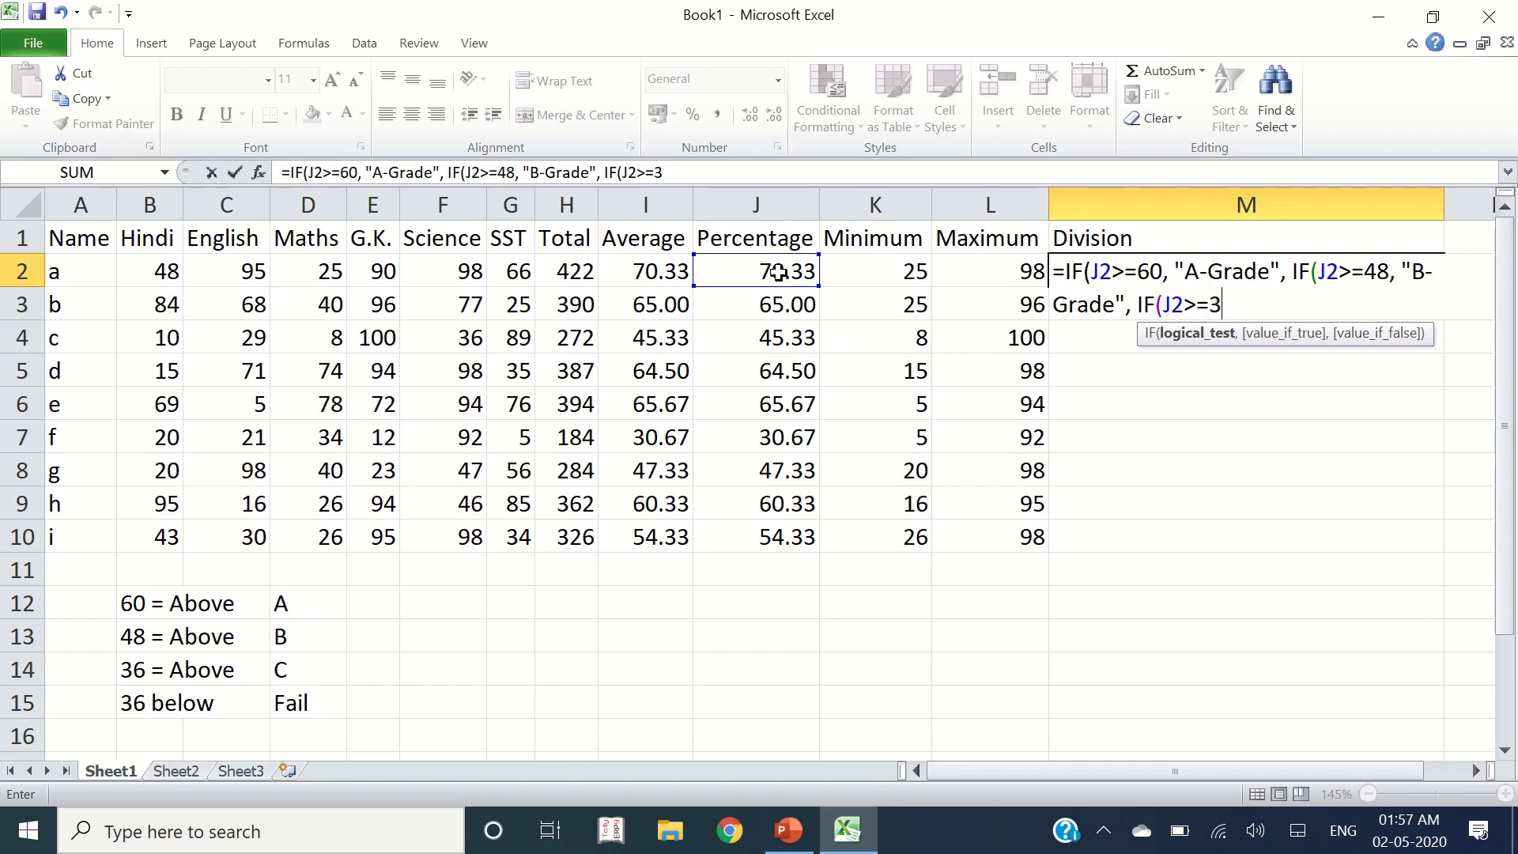
{"action": "type", "text": "6, \"Thi"}
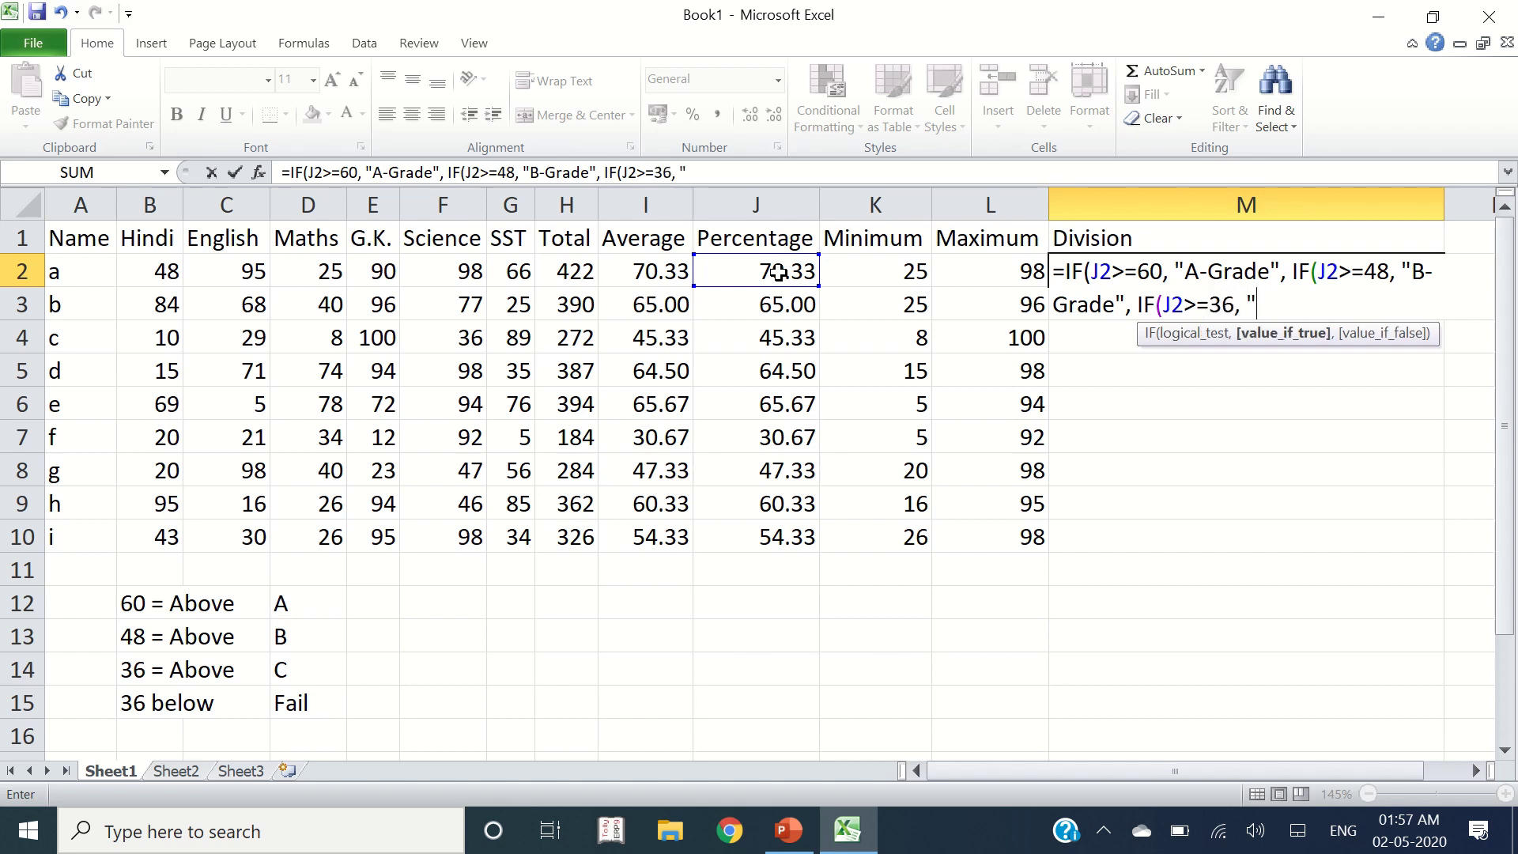
{"action": "key", "text": "BackSpace"}
{"action": "key", "text": "BackSpace"}
{"action": "key", "text": "BackSpace"}
{"action": "type", "text": "C-Grade\""}
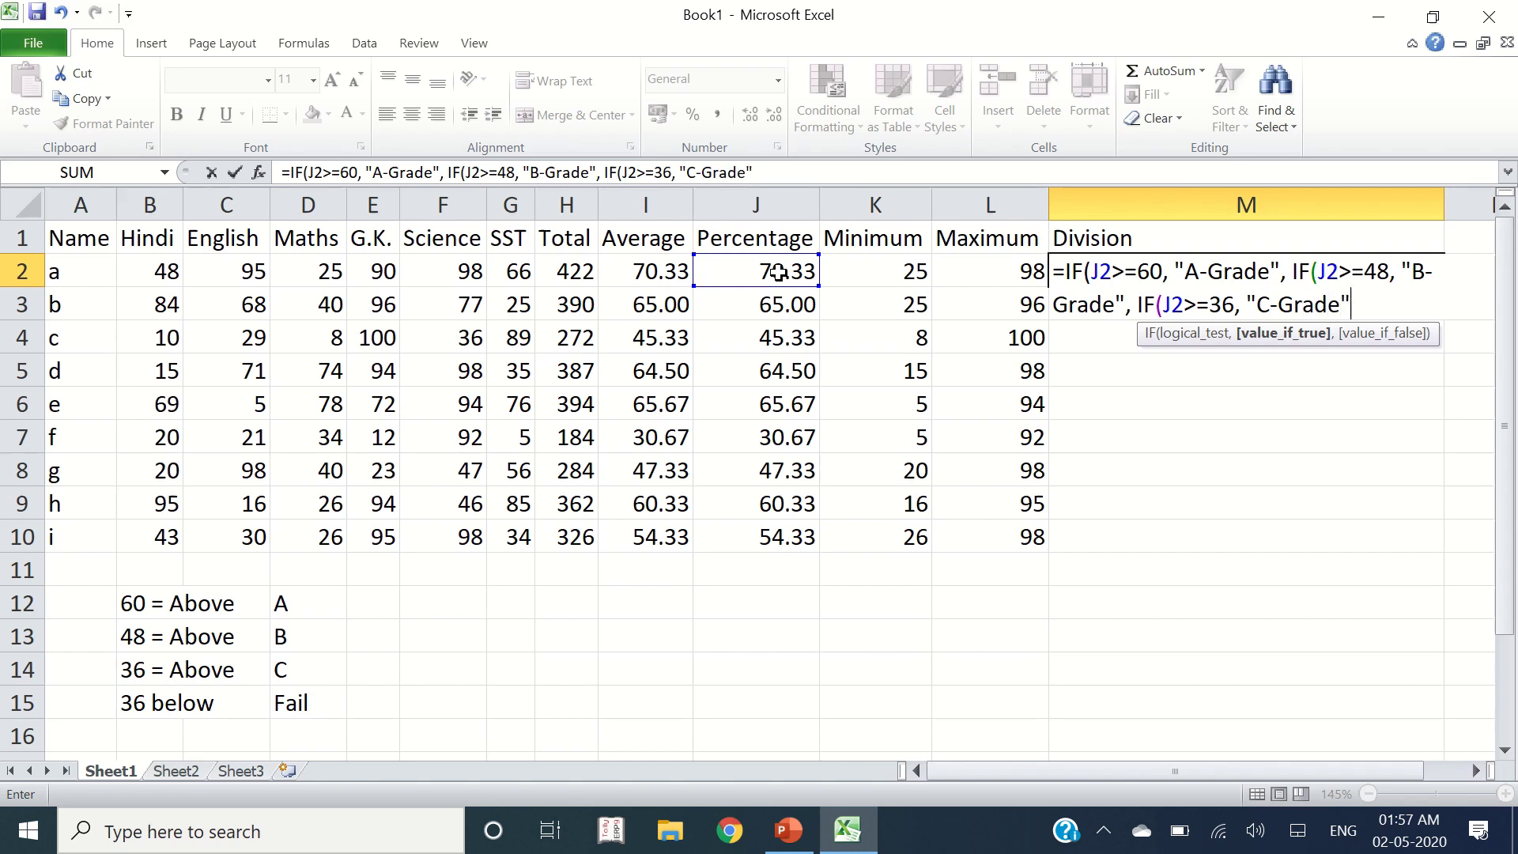
{"action": "type", "text": ","}
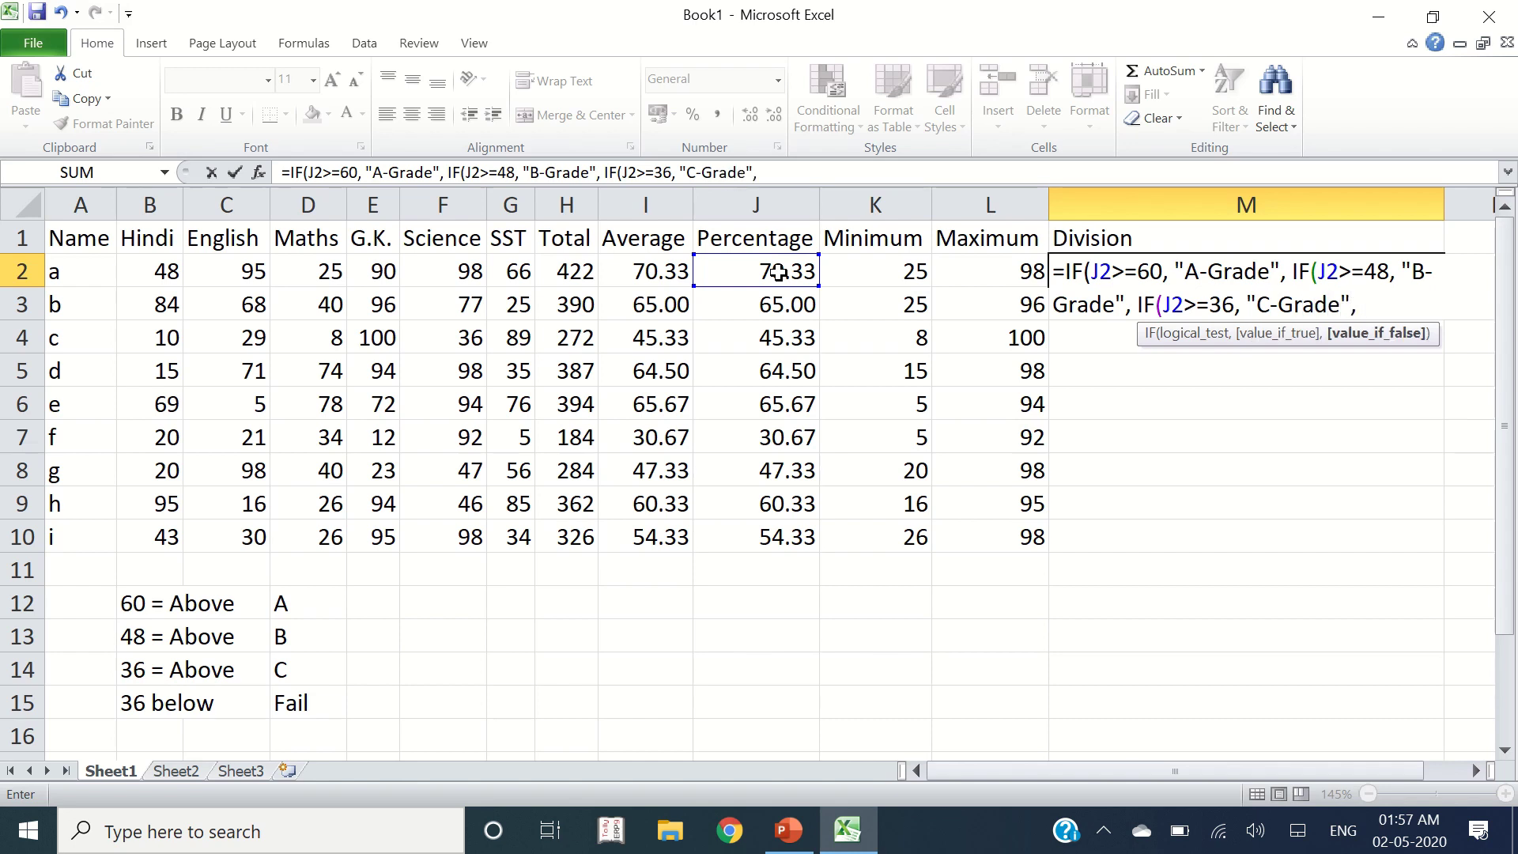
{"action": "type", "text": "ail\")))"}
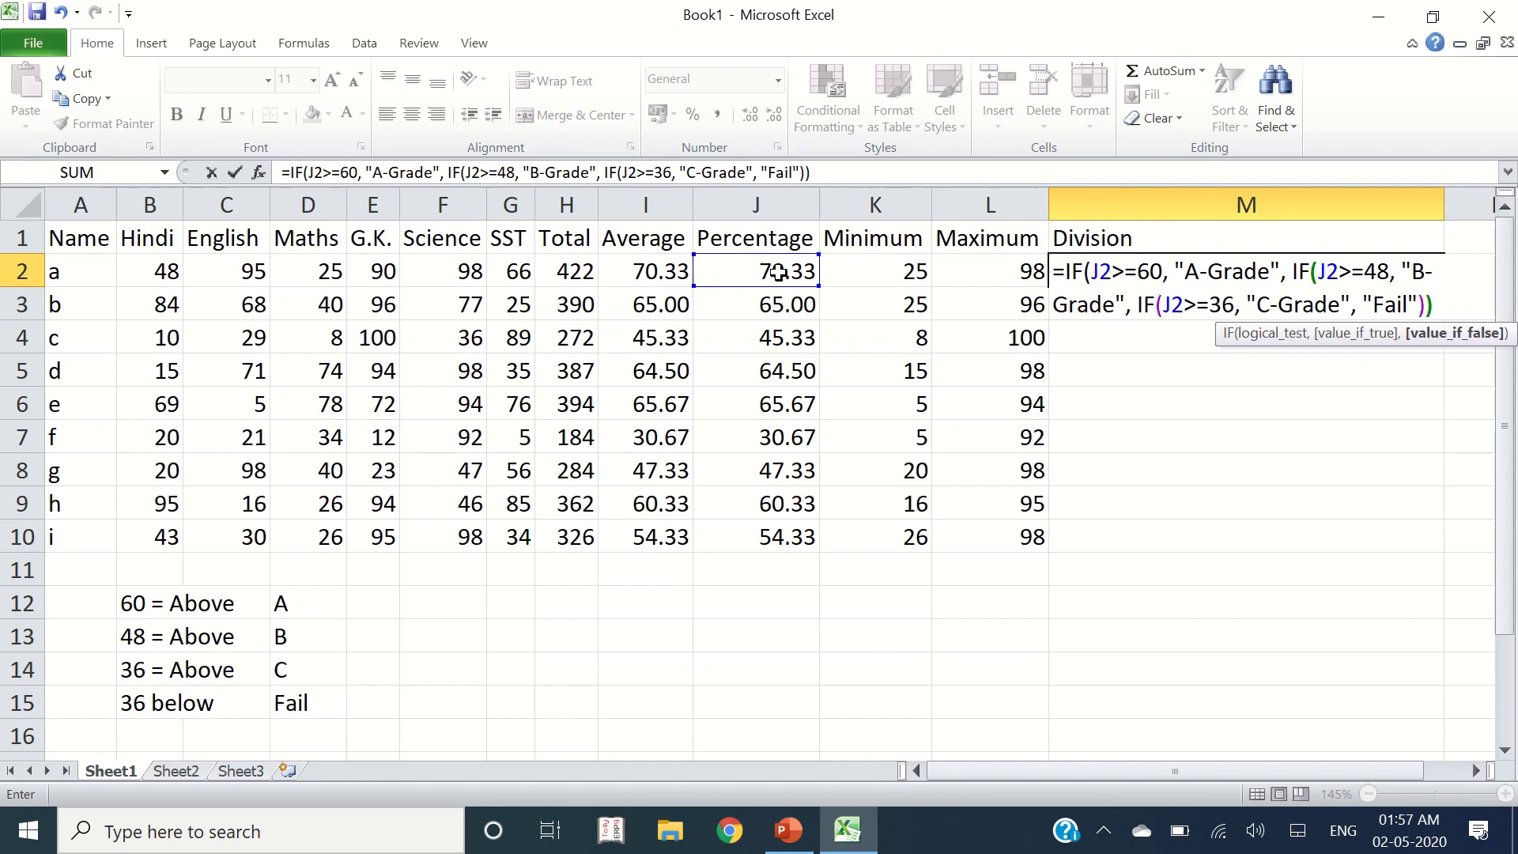
{"action": "key", "text": "Return"}
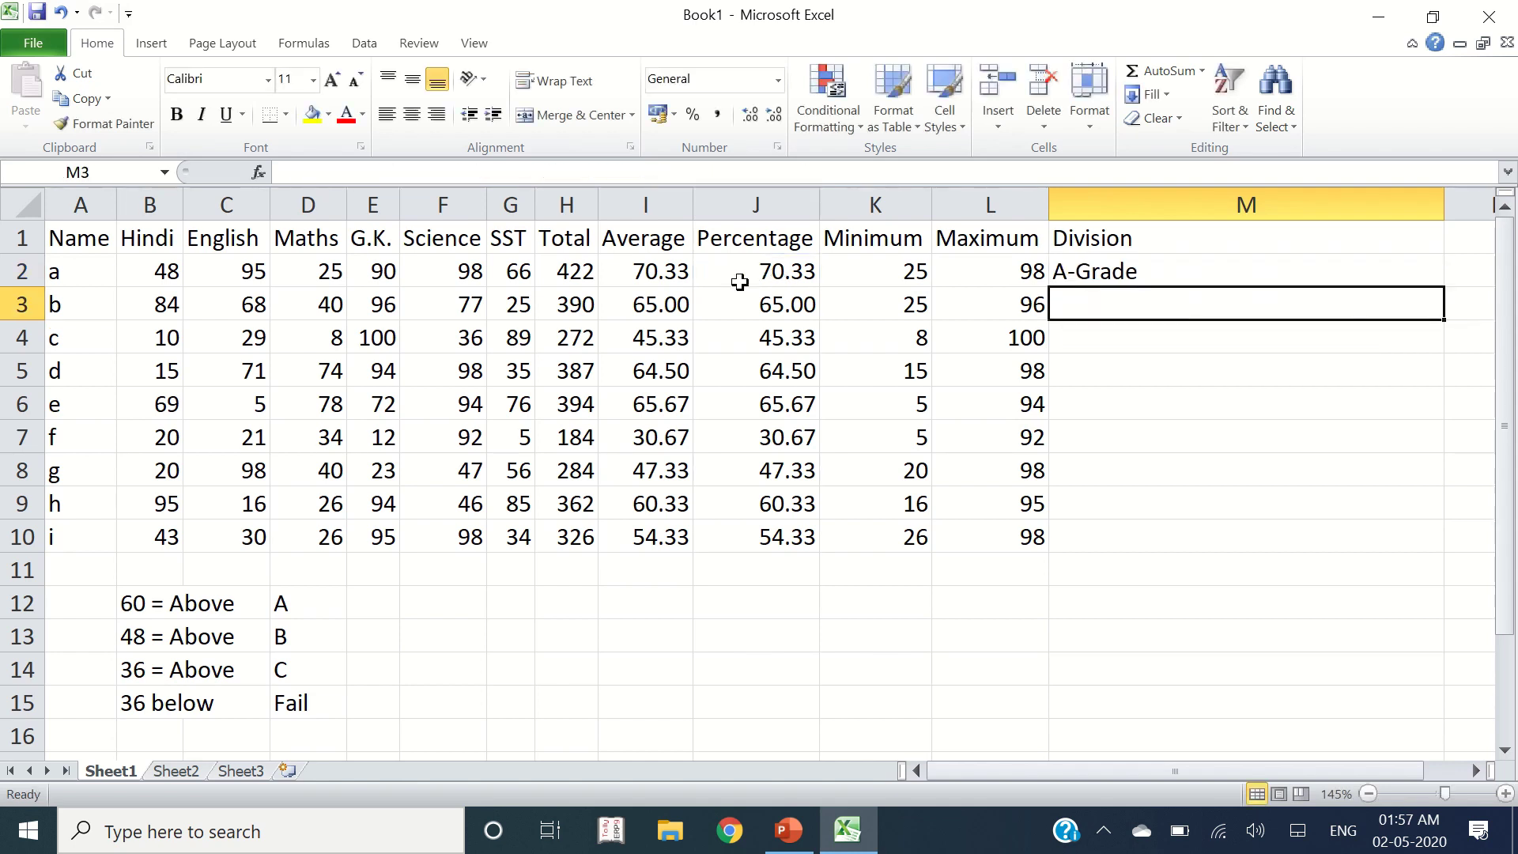
Step: Fill the grade formula from M2 down to M10 and check the grades in rows 2–4, 7, 8 and 10
{"action": "left_click", "coordinate": [1204, 276]}
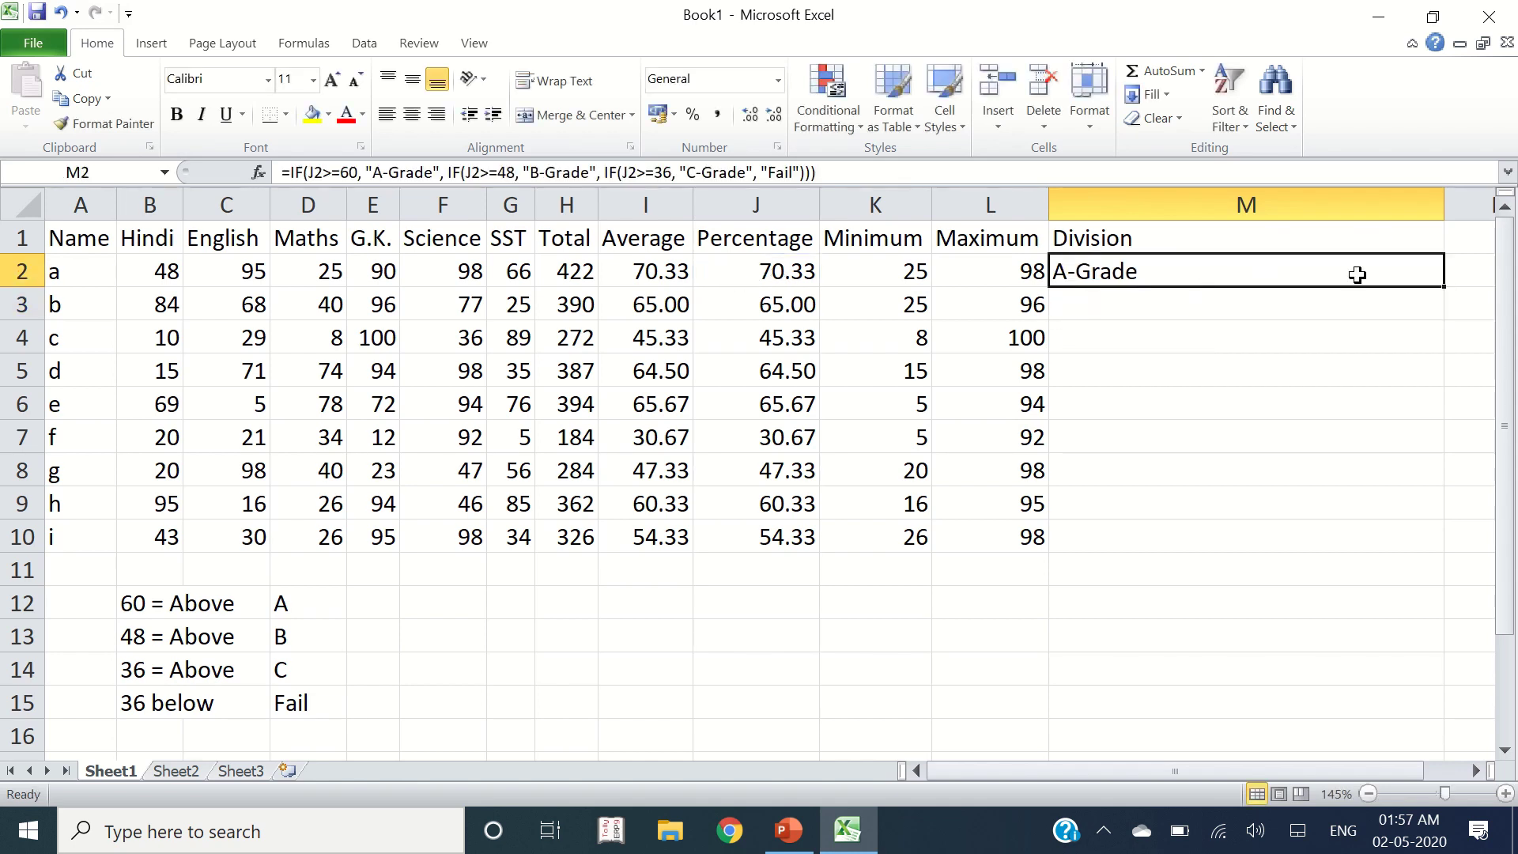
{"action": "double_click", "coordinate": [1444, 286]}
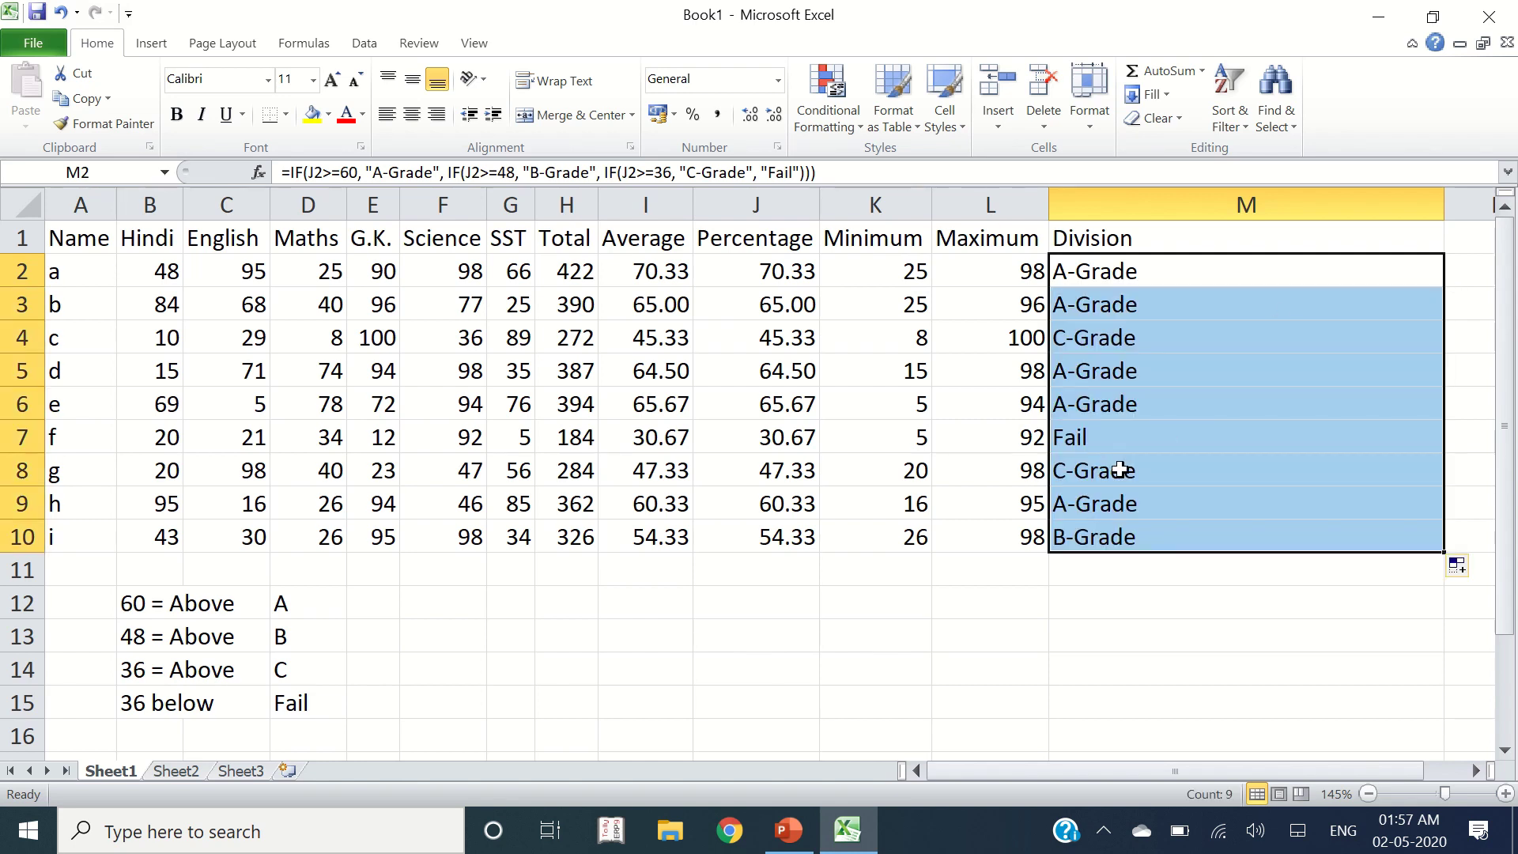
{"action": "left_click_drag", "start_coordinate": [1120, 273], "coordinate": [1111, 338]}
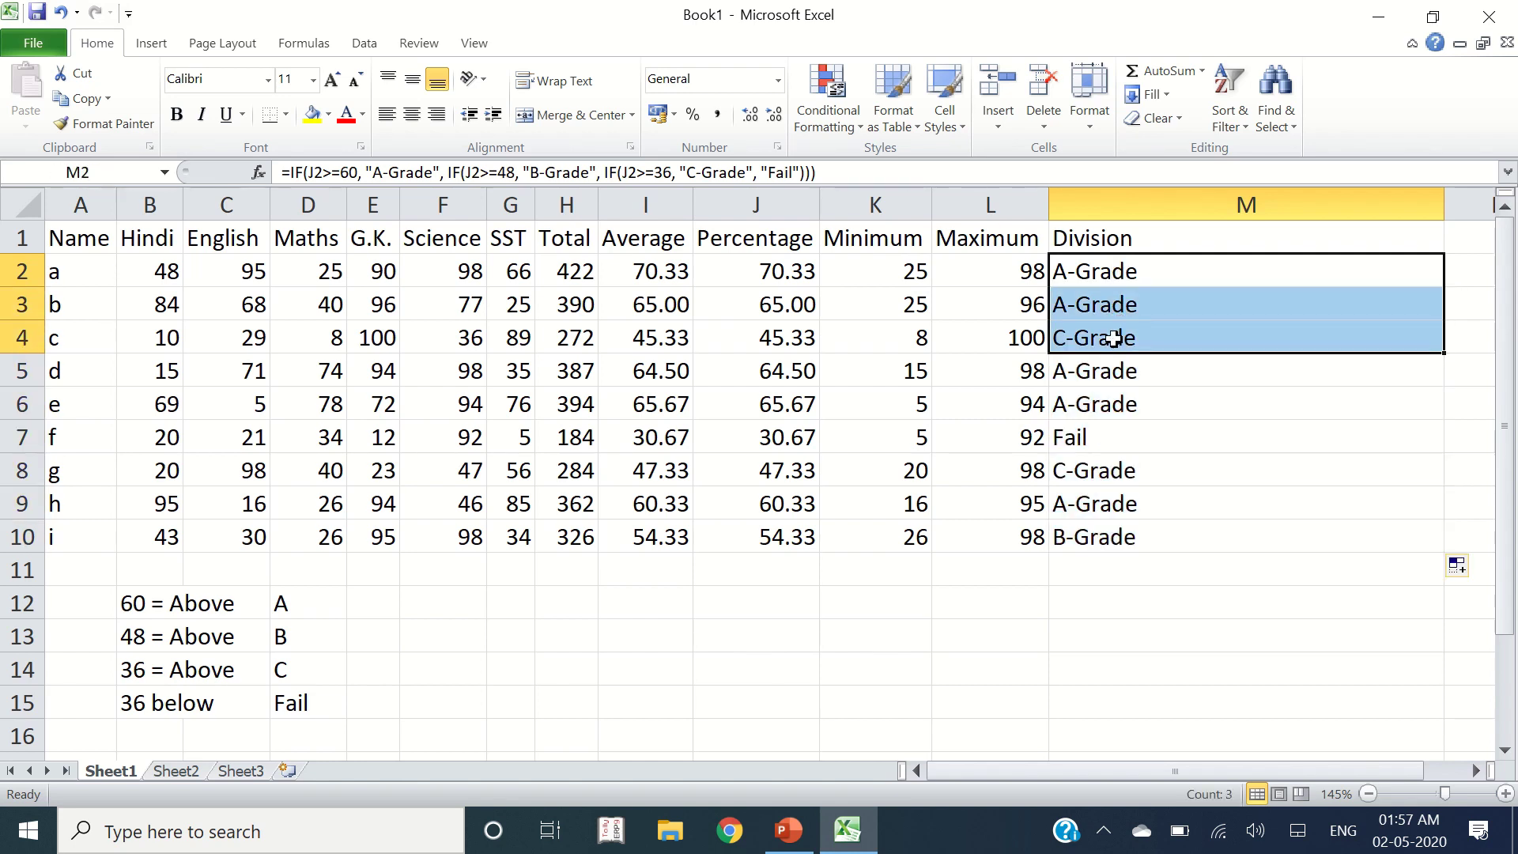
{"action": "left_click", "coordinate": [1112, 338]}
{"action": "left_click", "coordinate": [1102, 440]}
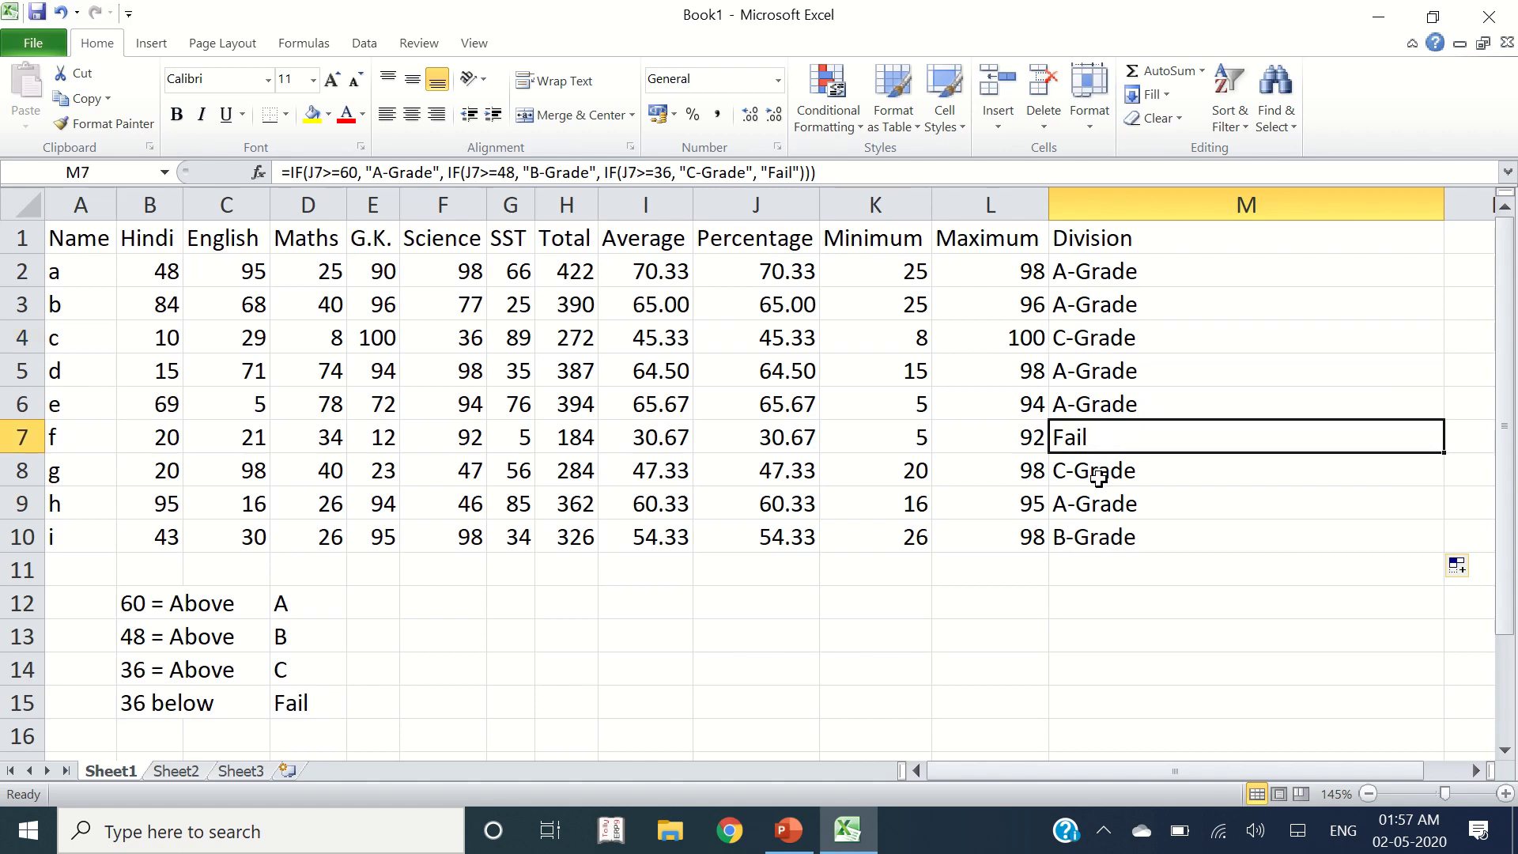
{"action": "left_click", "coordinate": [1105, 532]}
{"action": "left_click", "coordinate": [1097, 472]}
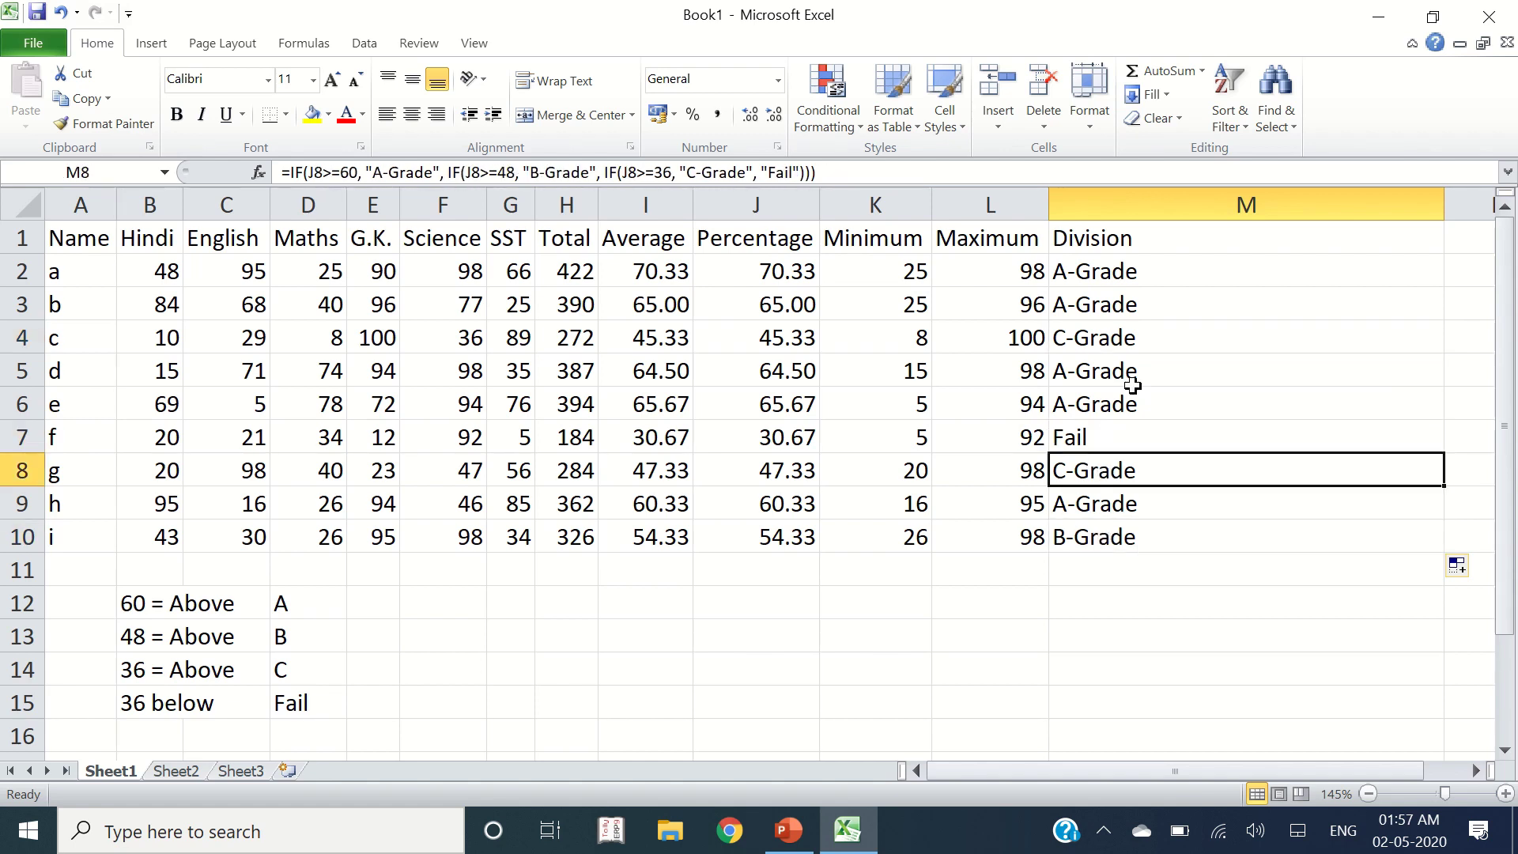
Step: Autofit the Division column's width and apply all borders to the marksheet range A1:M10
{"action": "double_click", "coordinate": [1437, 201]}
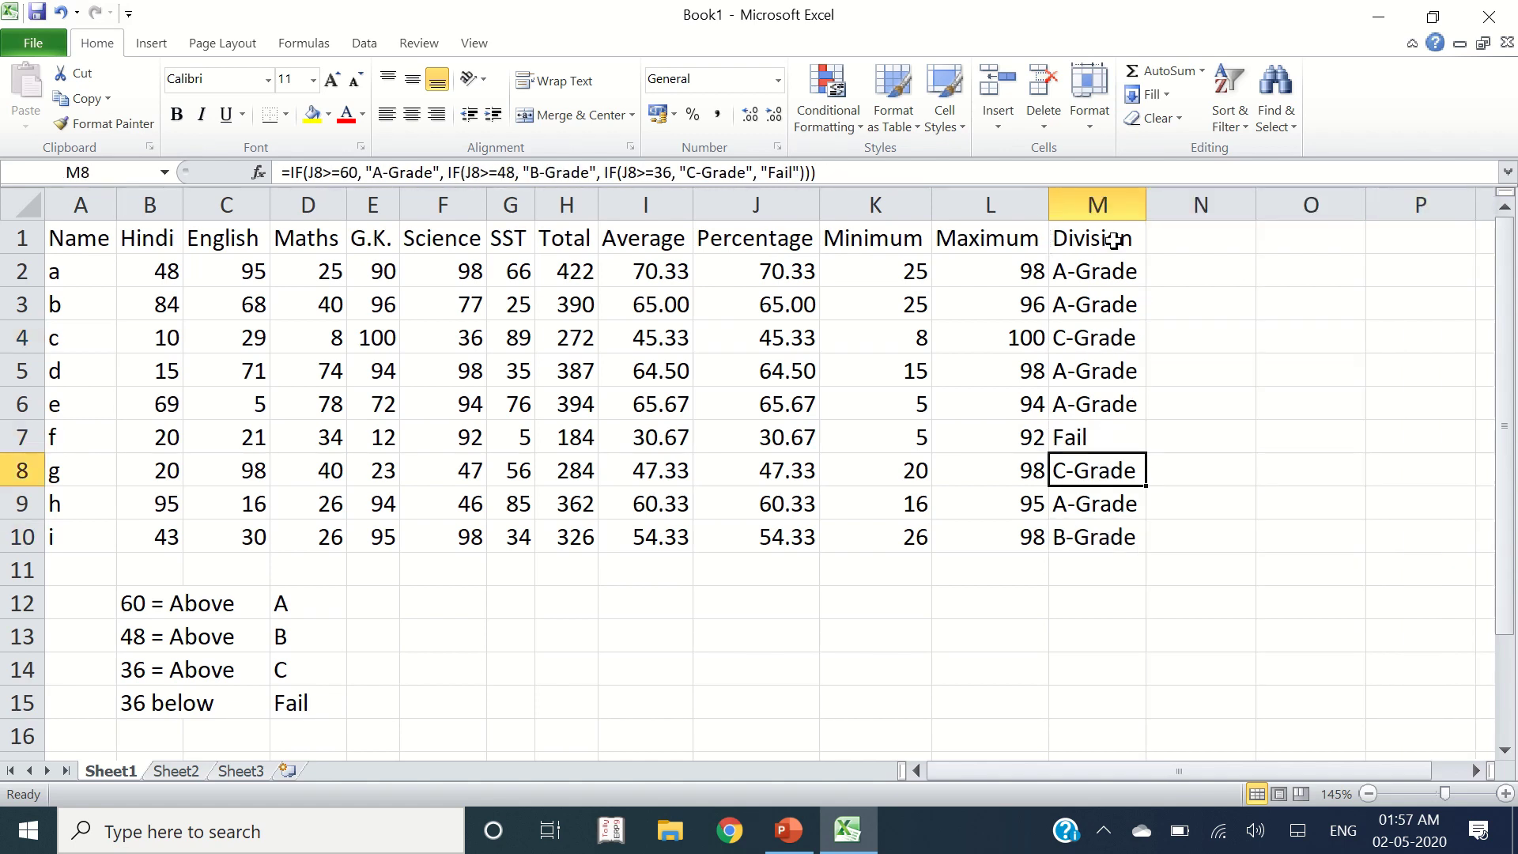
{"action": "left_click_drag", "start_coordinate": [1117, 241], "coordinate": [4, 526]}
{"action": "left_click", "coordinate": [285, 114]}
{"action": "left_click", "coordinate": [118, 292]}
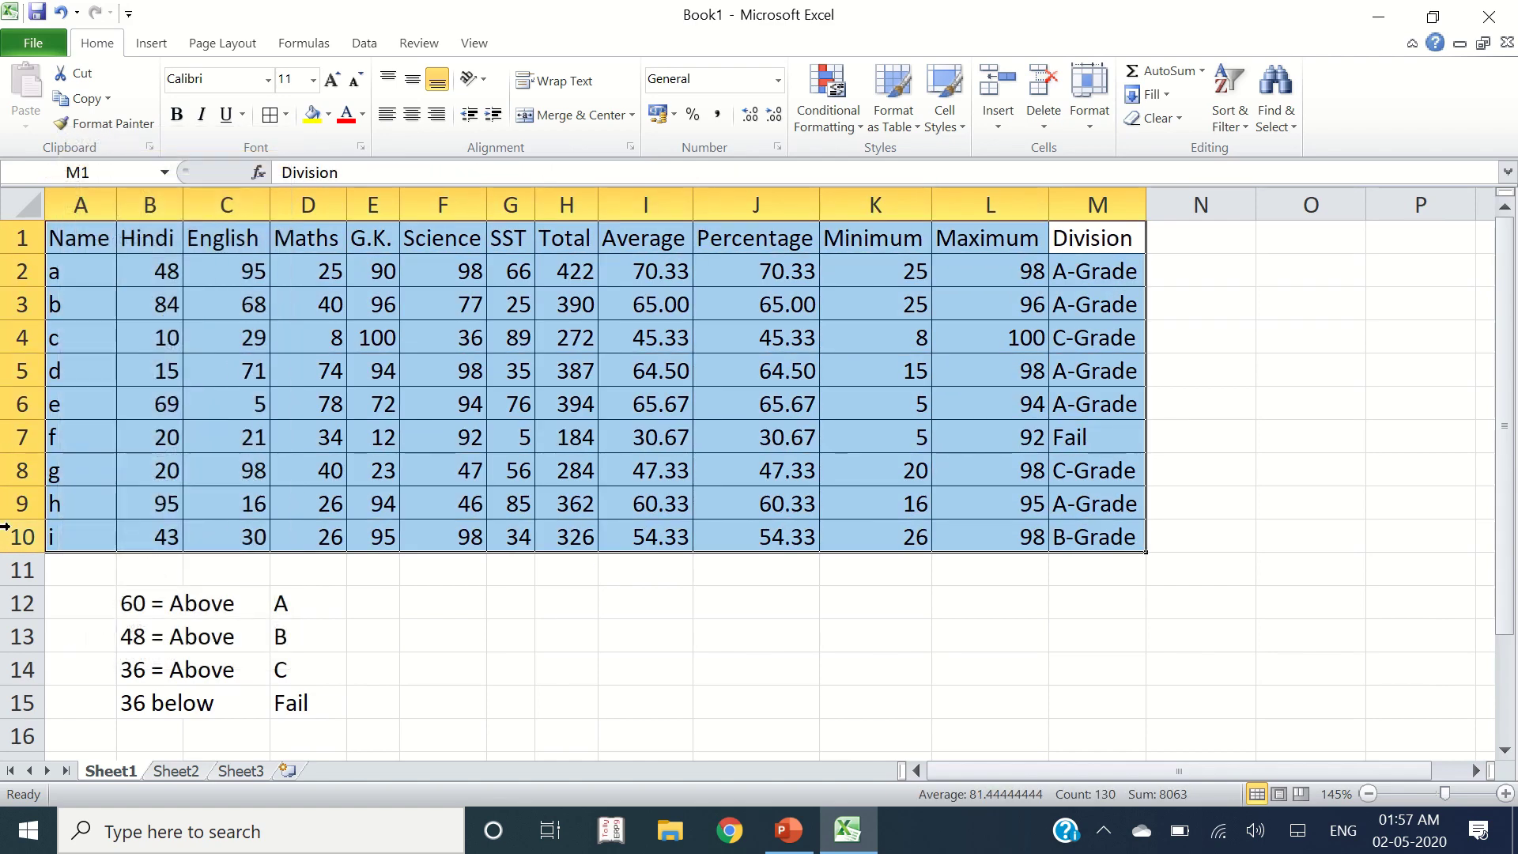
{"action": "left_click", "coordinate": [827, 641]}
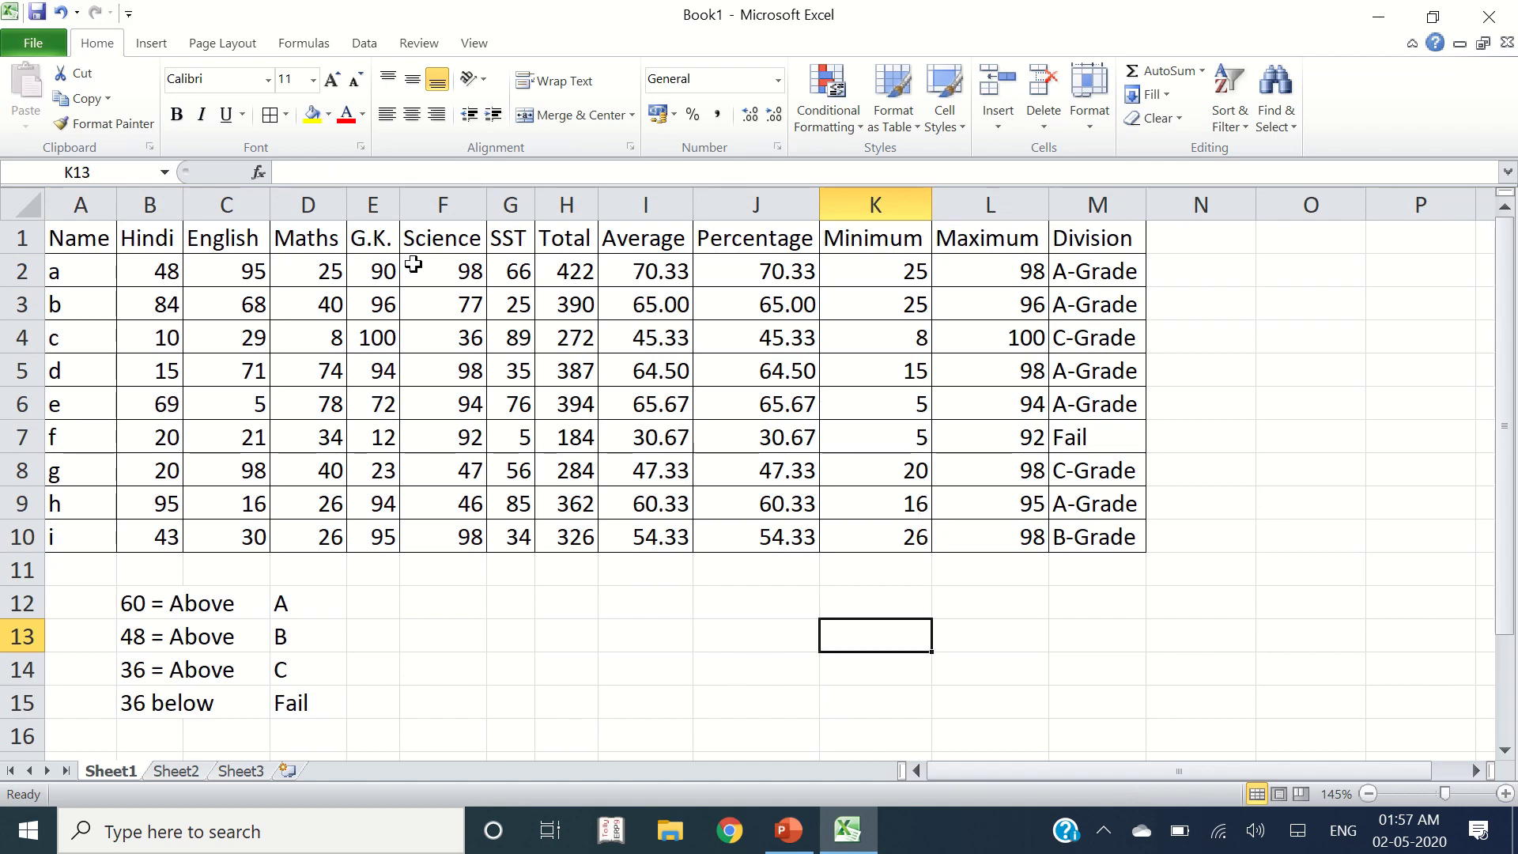
Step: Make the marksheet's header row A1:M1 bold
{"action": "left_click_drag", "start_coordinate": [61, 237], "coordinate": [1078, 244]}
{"action": "key", "text": "ctrl+b"}
{"action": "left_click", "coordinate": [497, 659]}
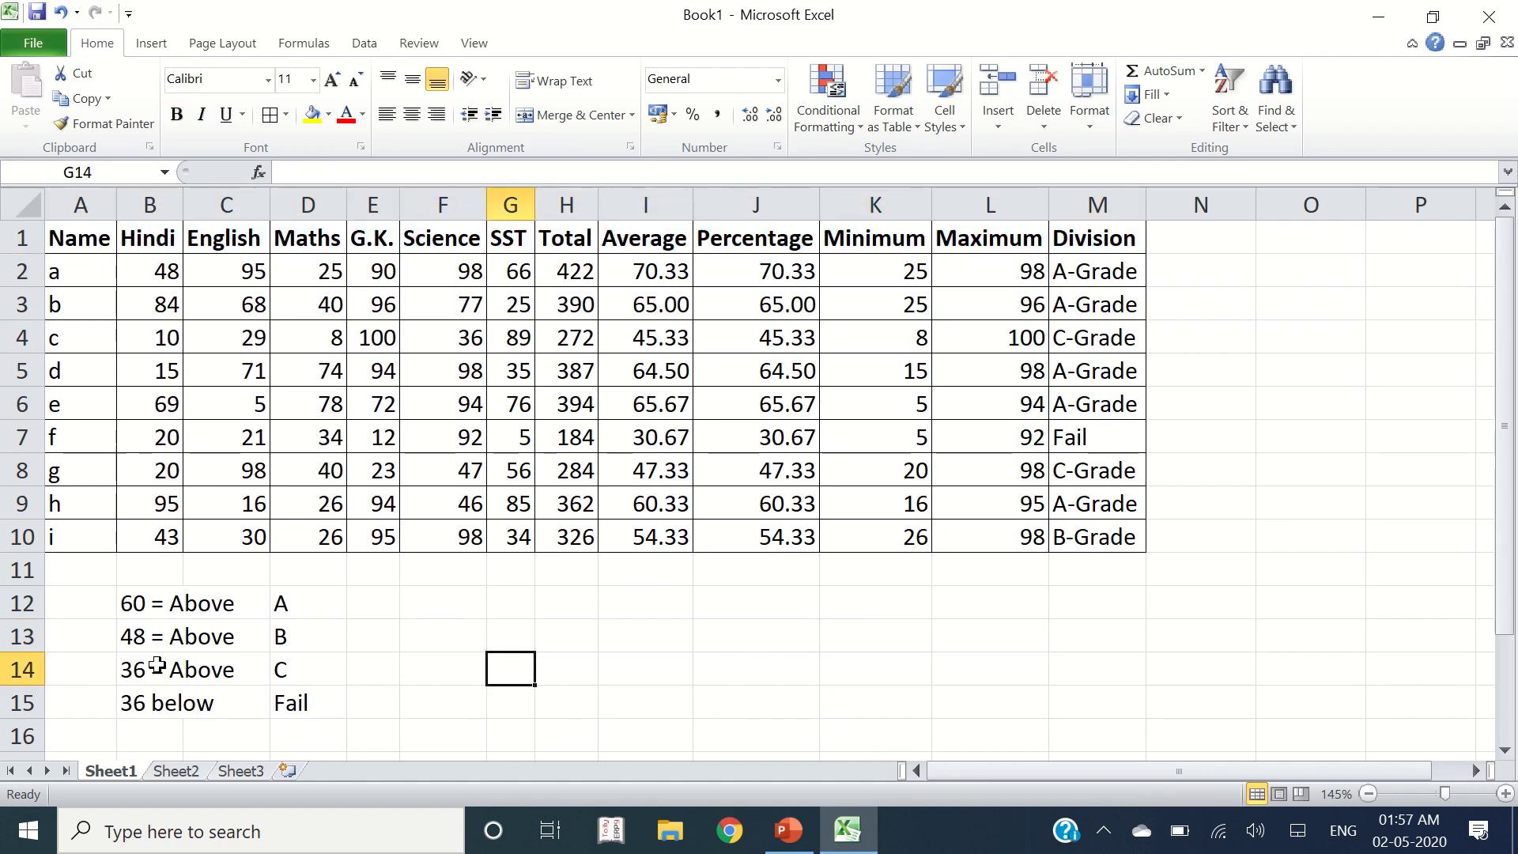
Step: Clear the grading key below the marksheet in B12:E15
{"action": "left_click", "coordinate": [150, 614]}
{"action": "left_click_drag", "start_coordinate": [154, 612], "coordinate": [351, 709]}
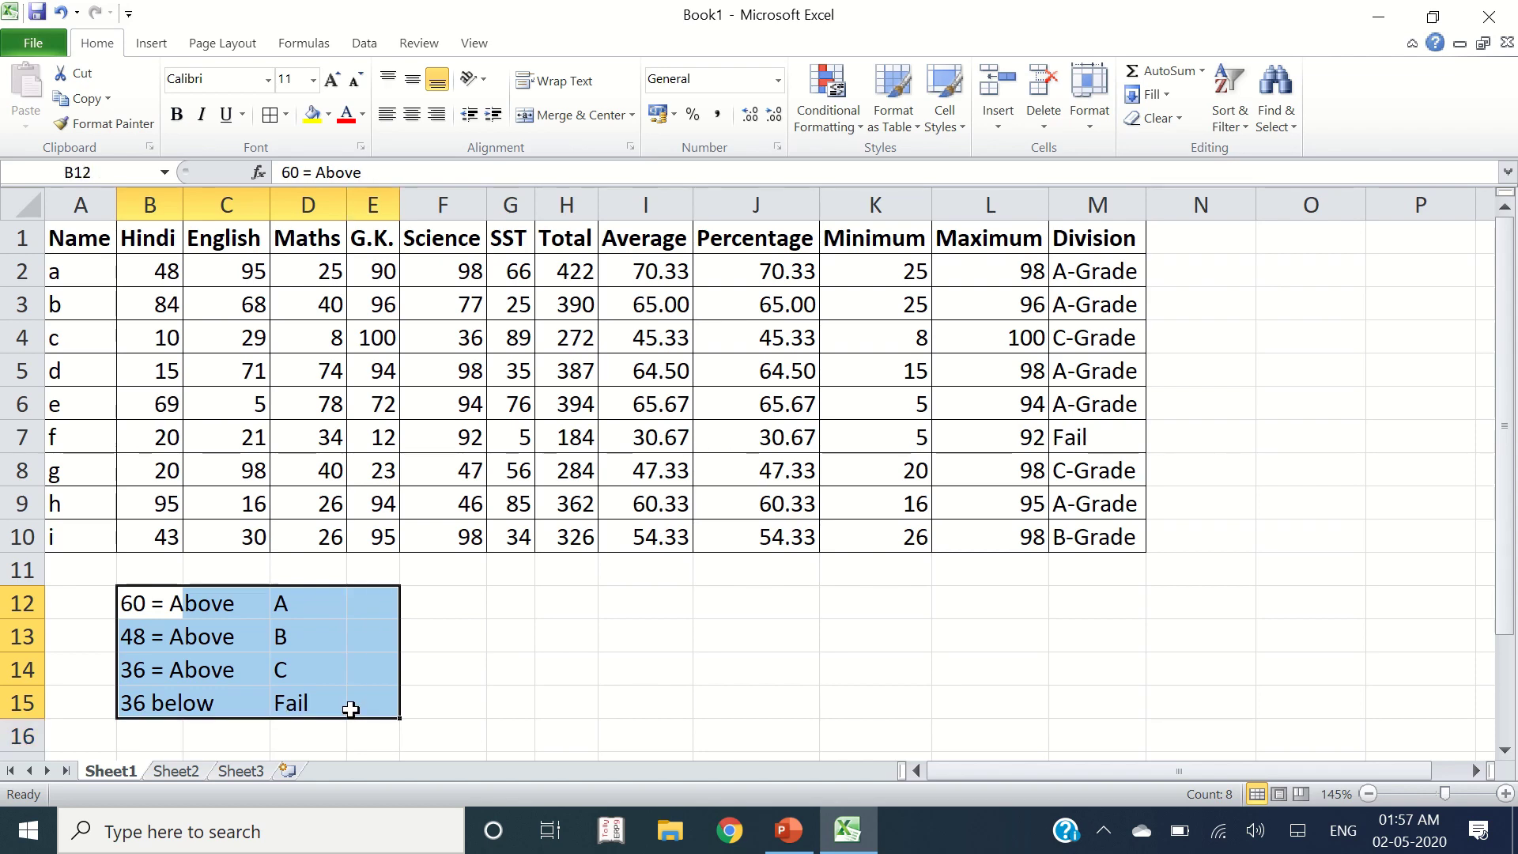
{"action": "key", "text": "Delete"}
{"action": "key", "text": "Left"}
{"action": "key", "text": "Right"}
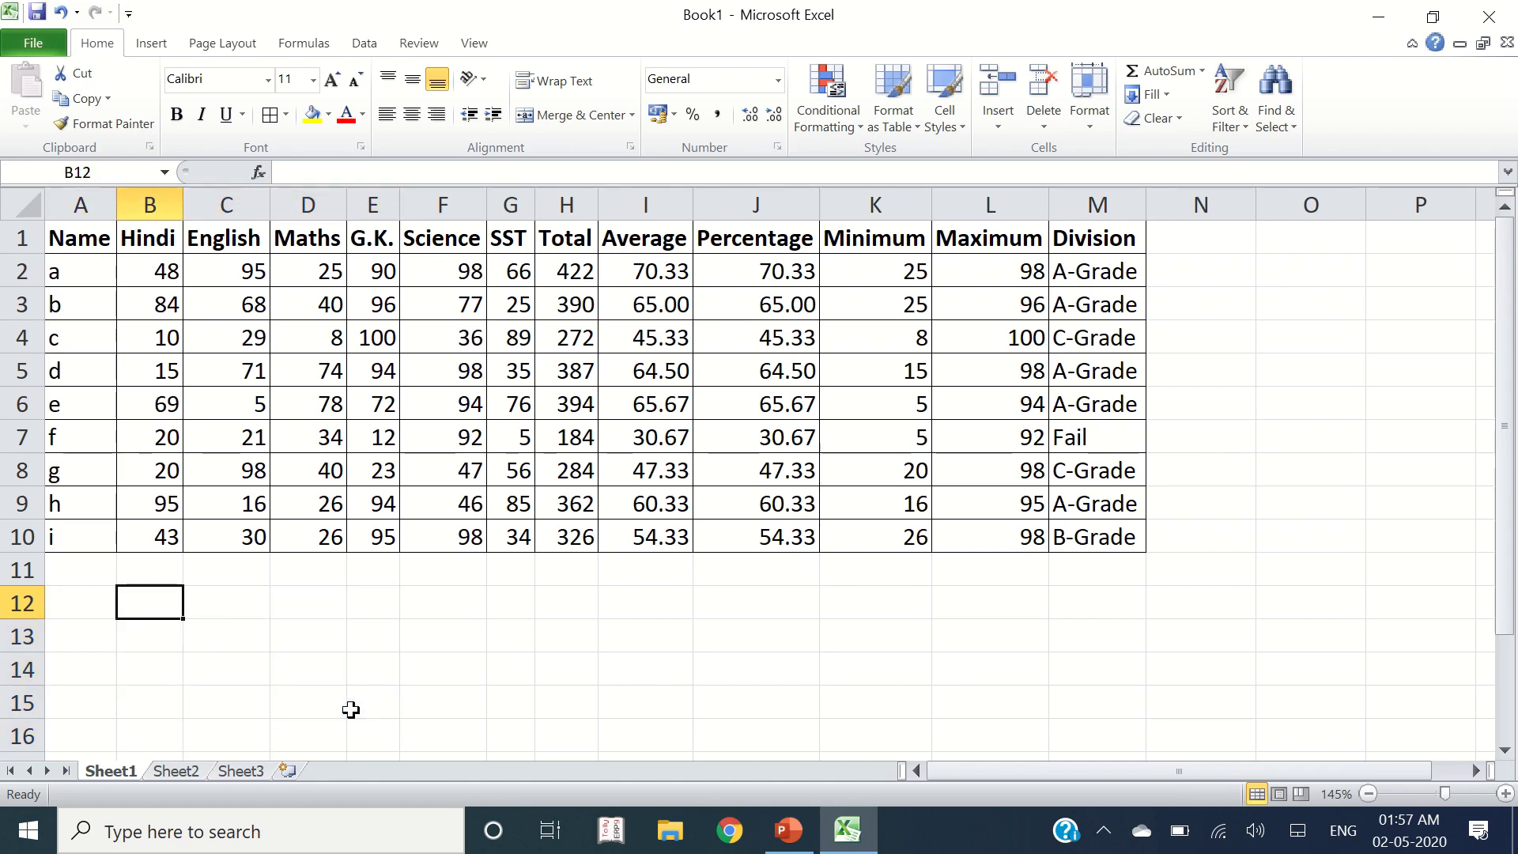
{"action": "type", "text": "C"}
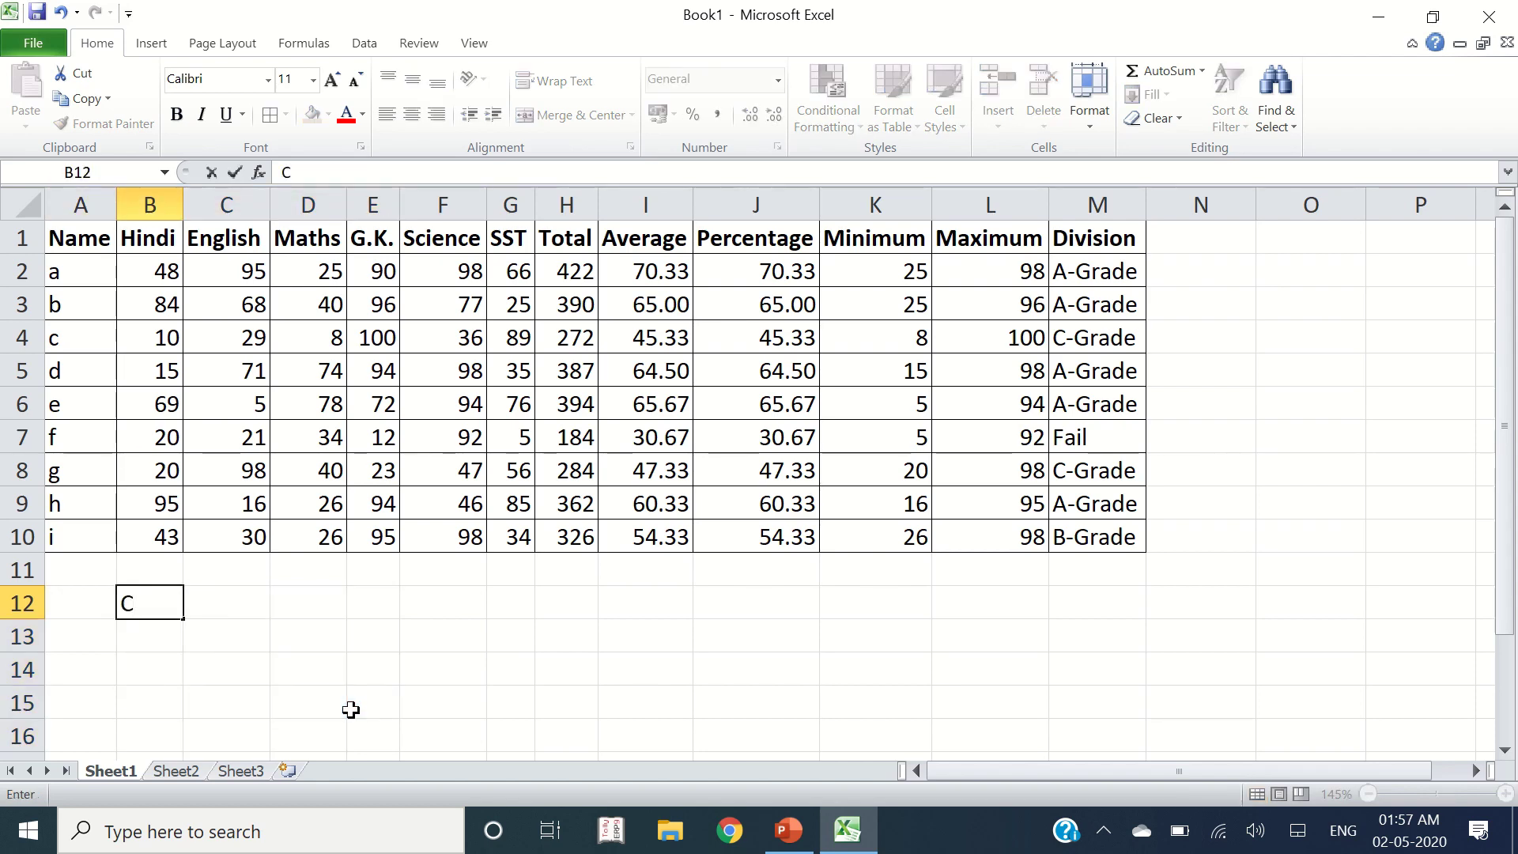
{"action": "type", "text": "tl. + C"}
{"action": "key", "text": "Tab"}
{"action": "type", "text": "Copy"}
{"action": "key", "text": "Tab"}
{"action": "key", "text": "Down"}
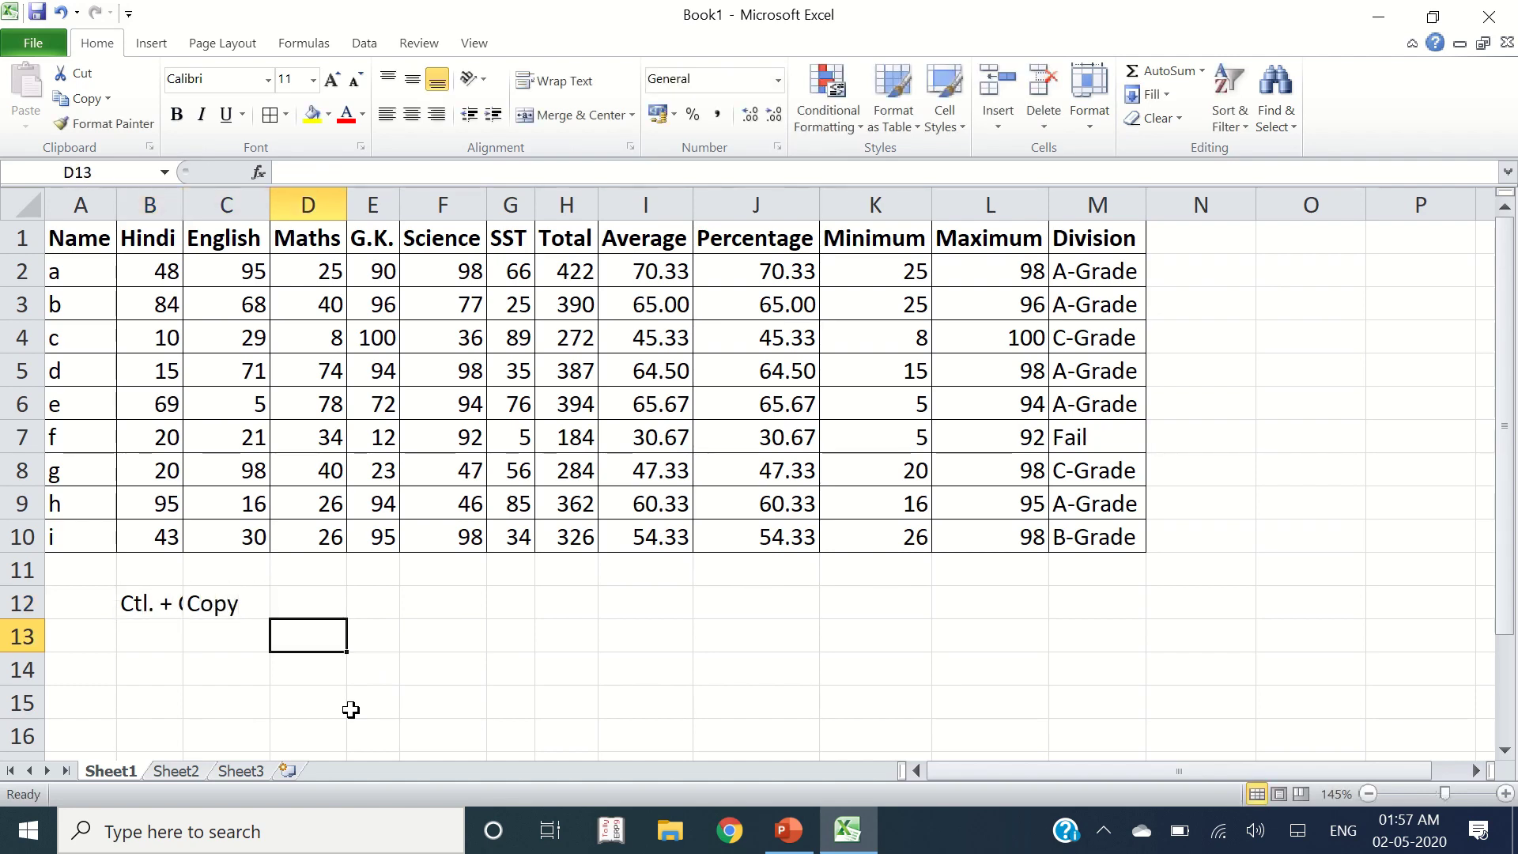
{"action": "key", "text": "Left"}
{"action": "key", "text": "Up"}
{"action": "key", "text": "Left"}
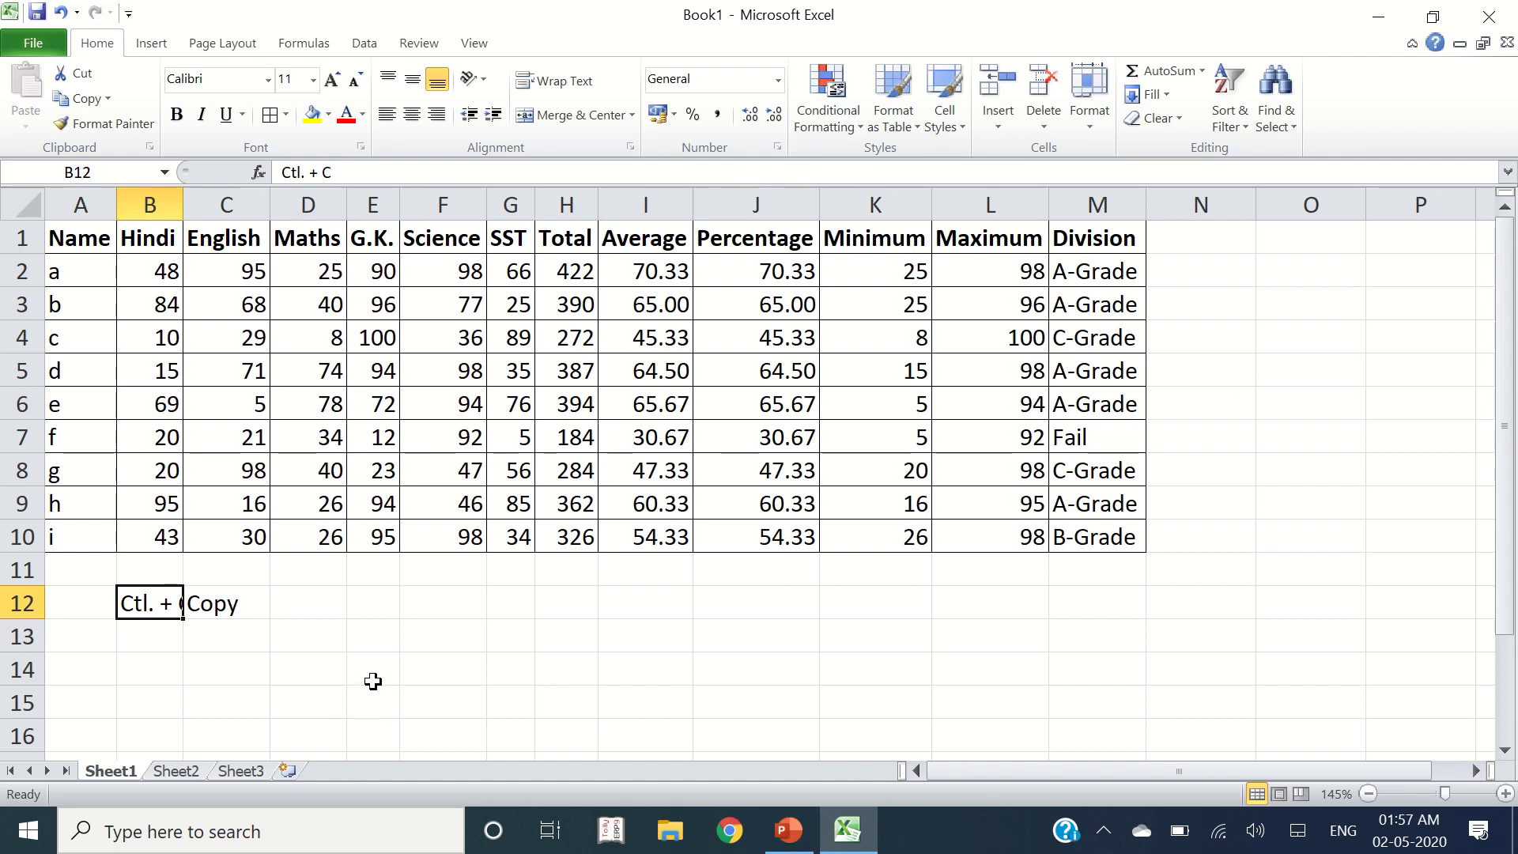
{"action": "left_click_drag", "start_coordinate": [110, 599], "coordinate": [210, 599]}
{"action": "key", "text": "Delete"}
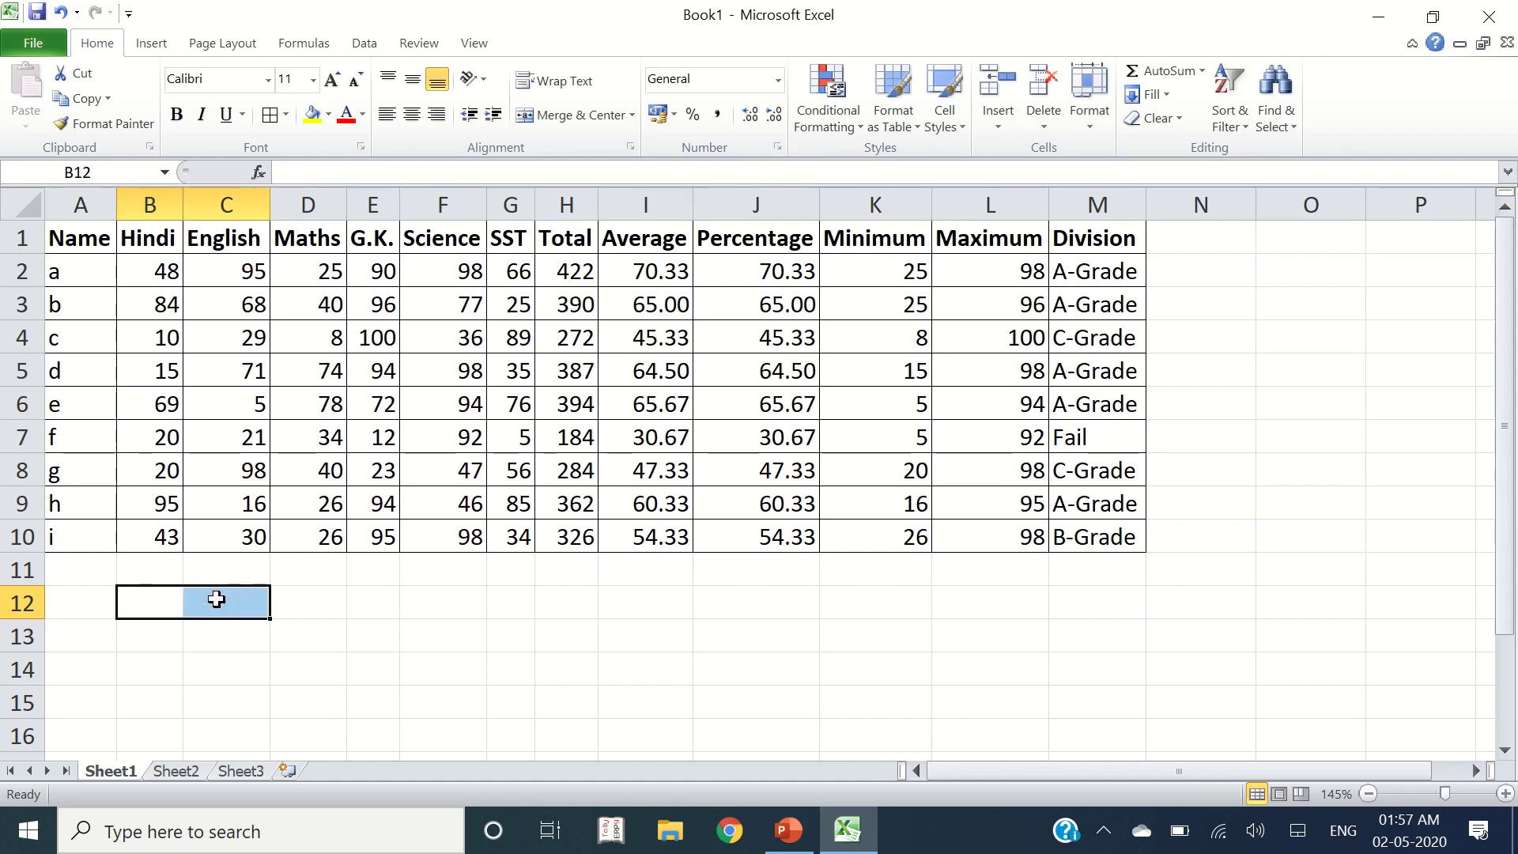
Step: Enter the shortcut note "Ctrl. + C" in N2 and its meaning "Copy" in O2
{"action": "left_click", "coordinate": [1191, 265]}
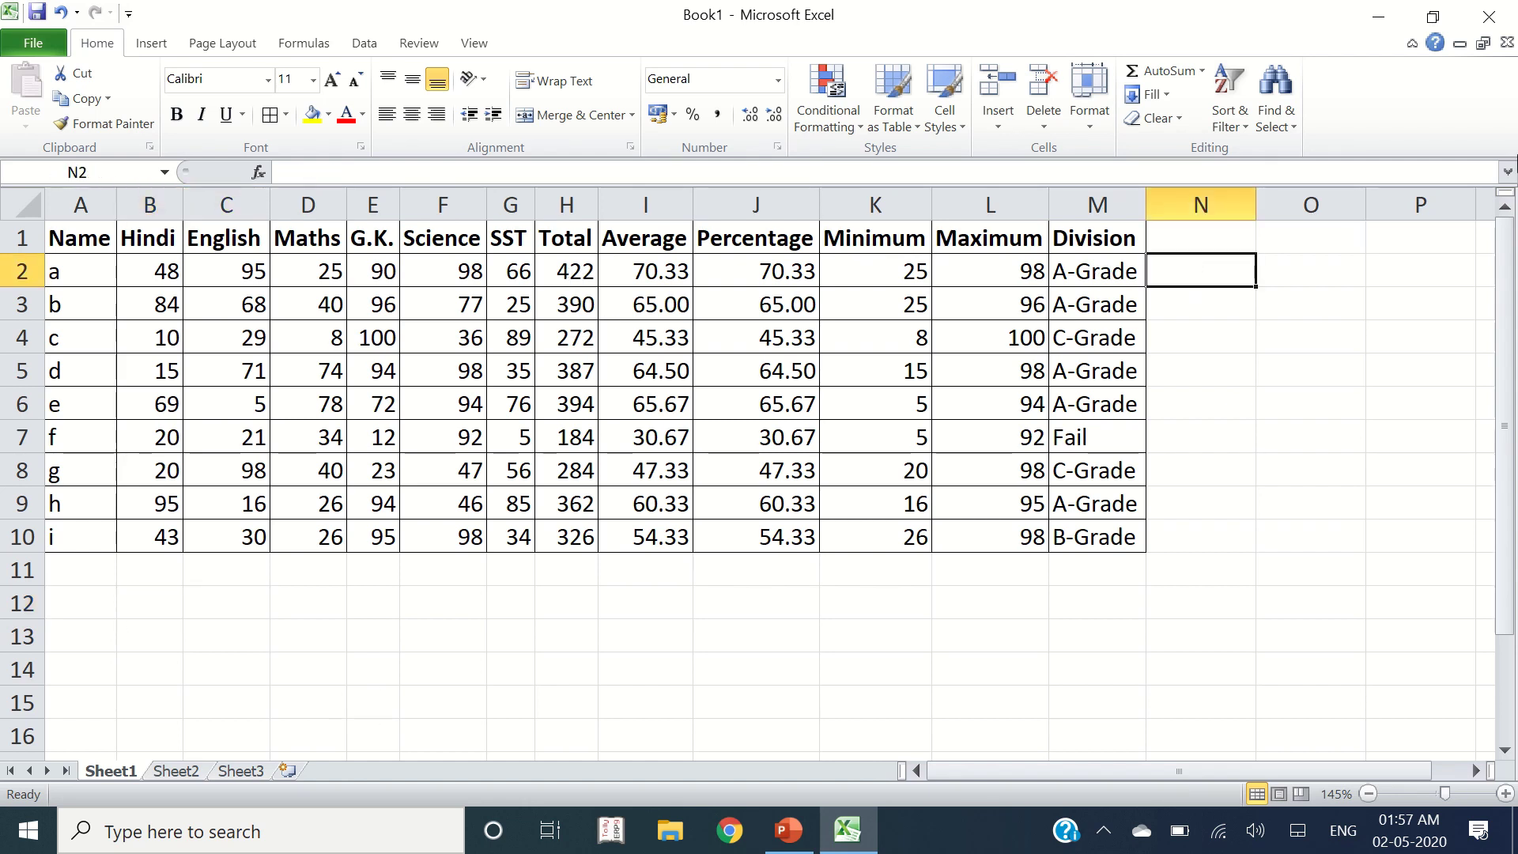
{"action": "type", "text": "Ctrl. + "}
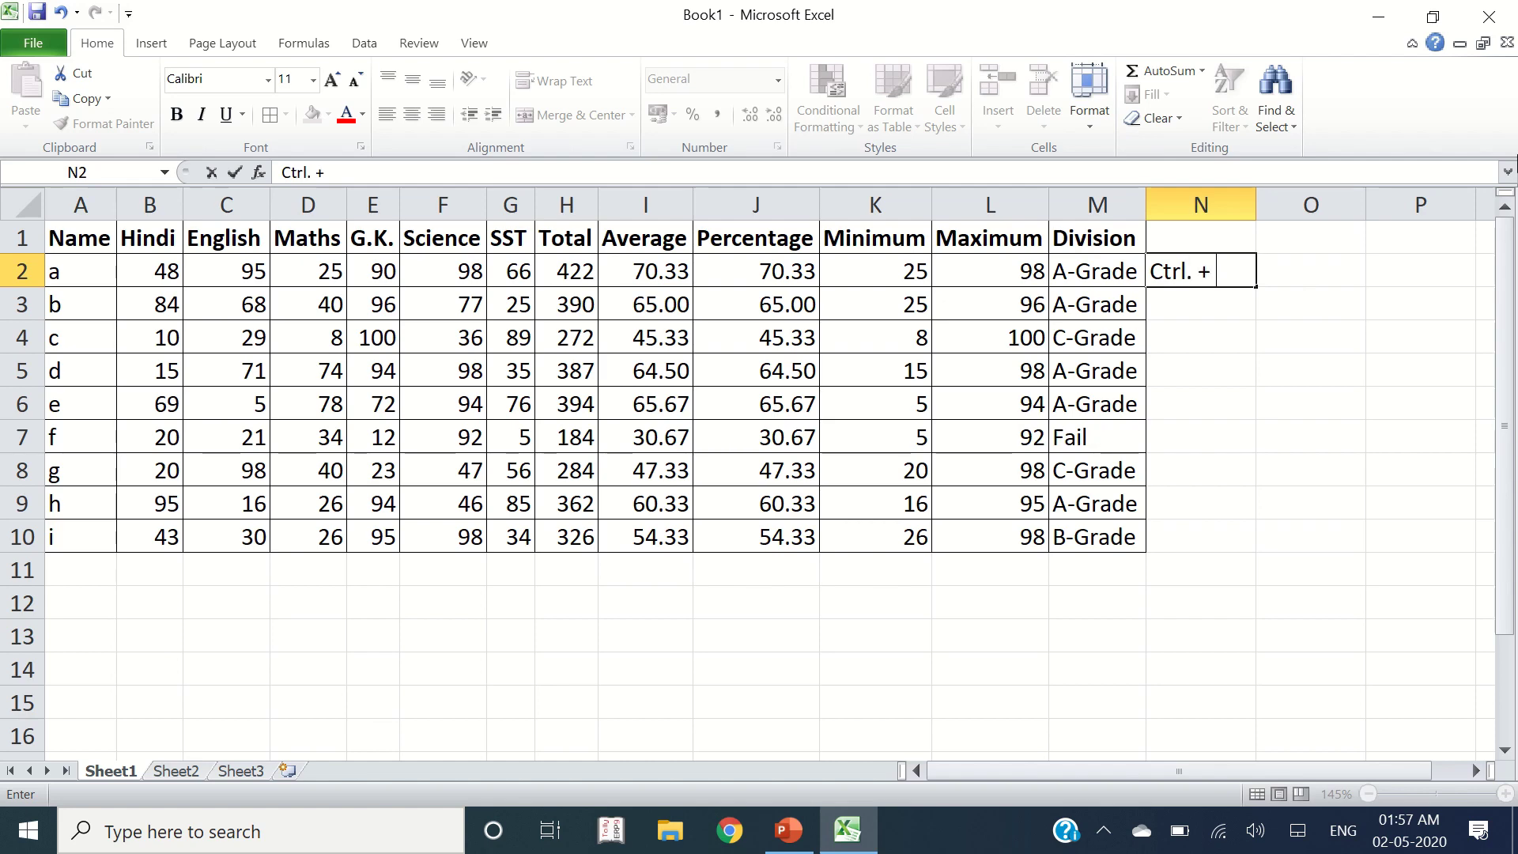
{"action": "type", "text": "C"}
{"action": "key", "text": "Tab"}
{"action": "type", "text": "Copy"}
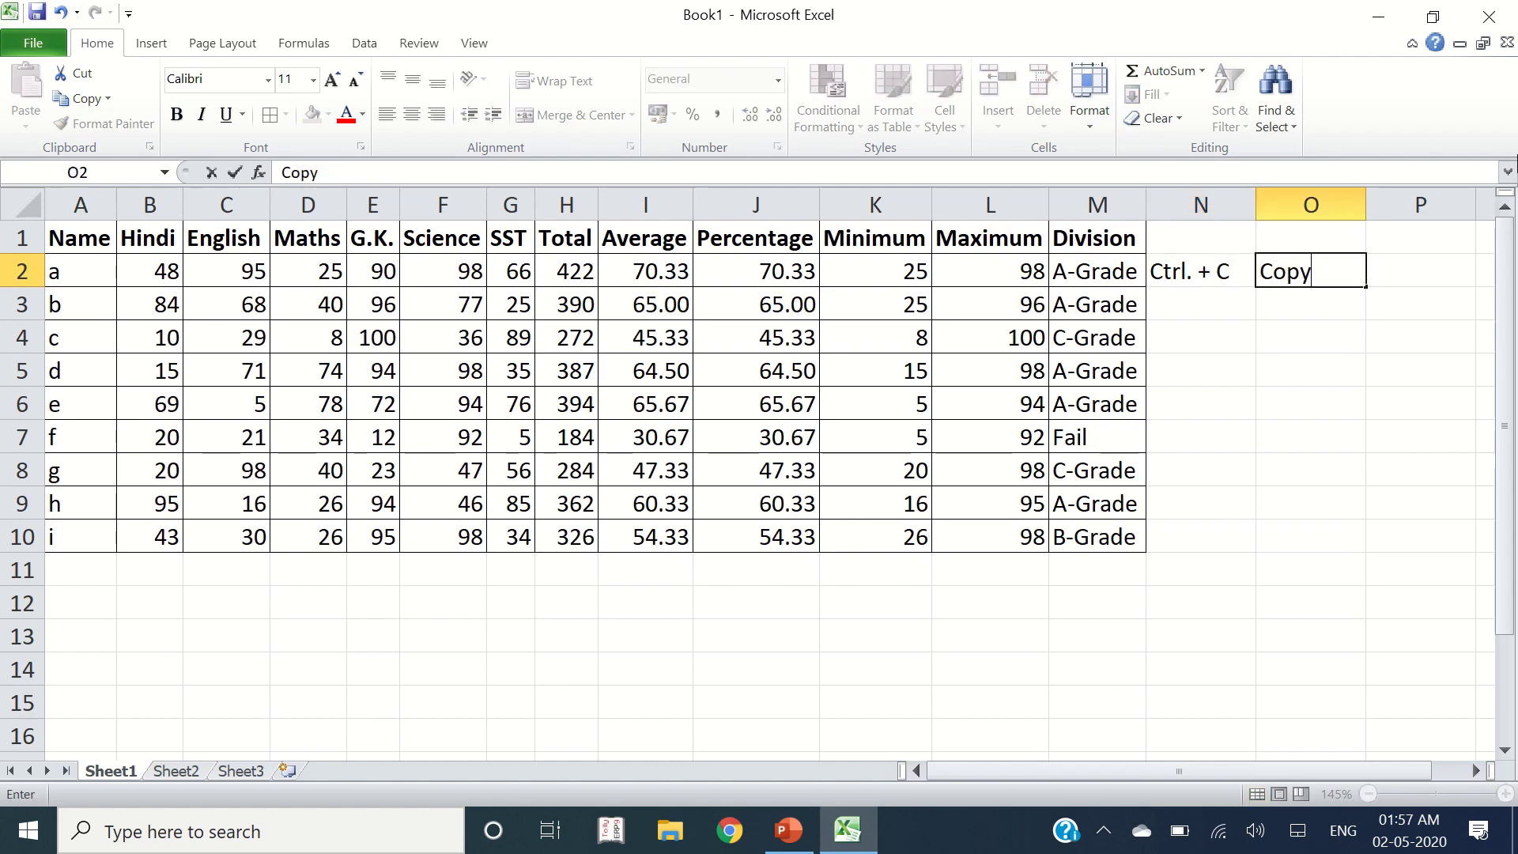
{"action": "key", "text": "Return"}
Step: Enter the shortcut note "Ctrl. + Alt + V" in N3 and its meaning "Paste Special" in O3
{"action": "type", "text": "Ctrl. "}
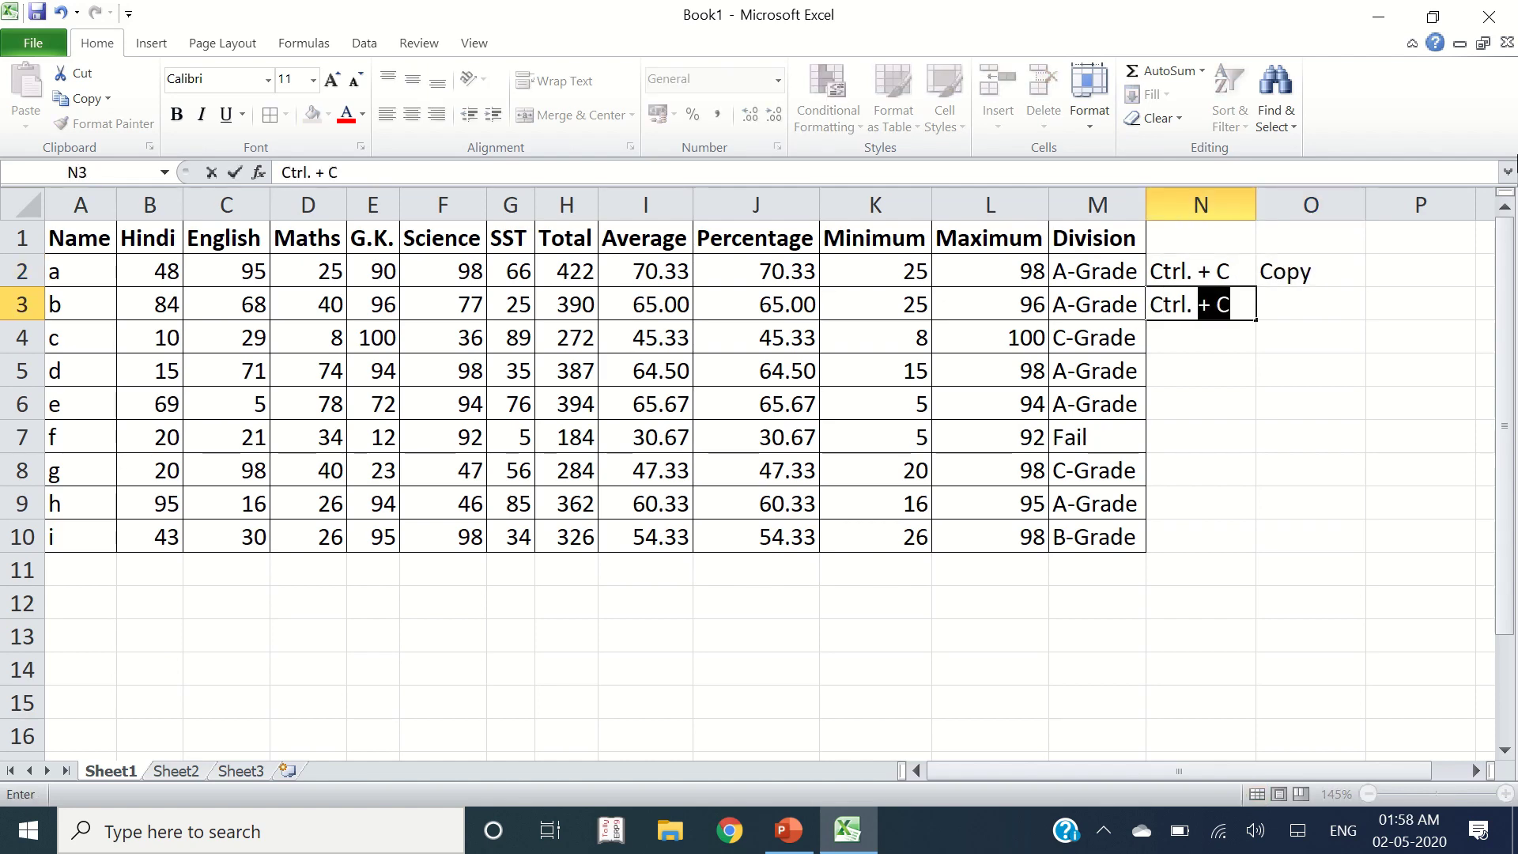
{"action": "type", "text": "+ Alt"}
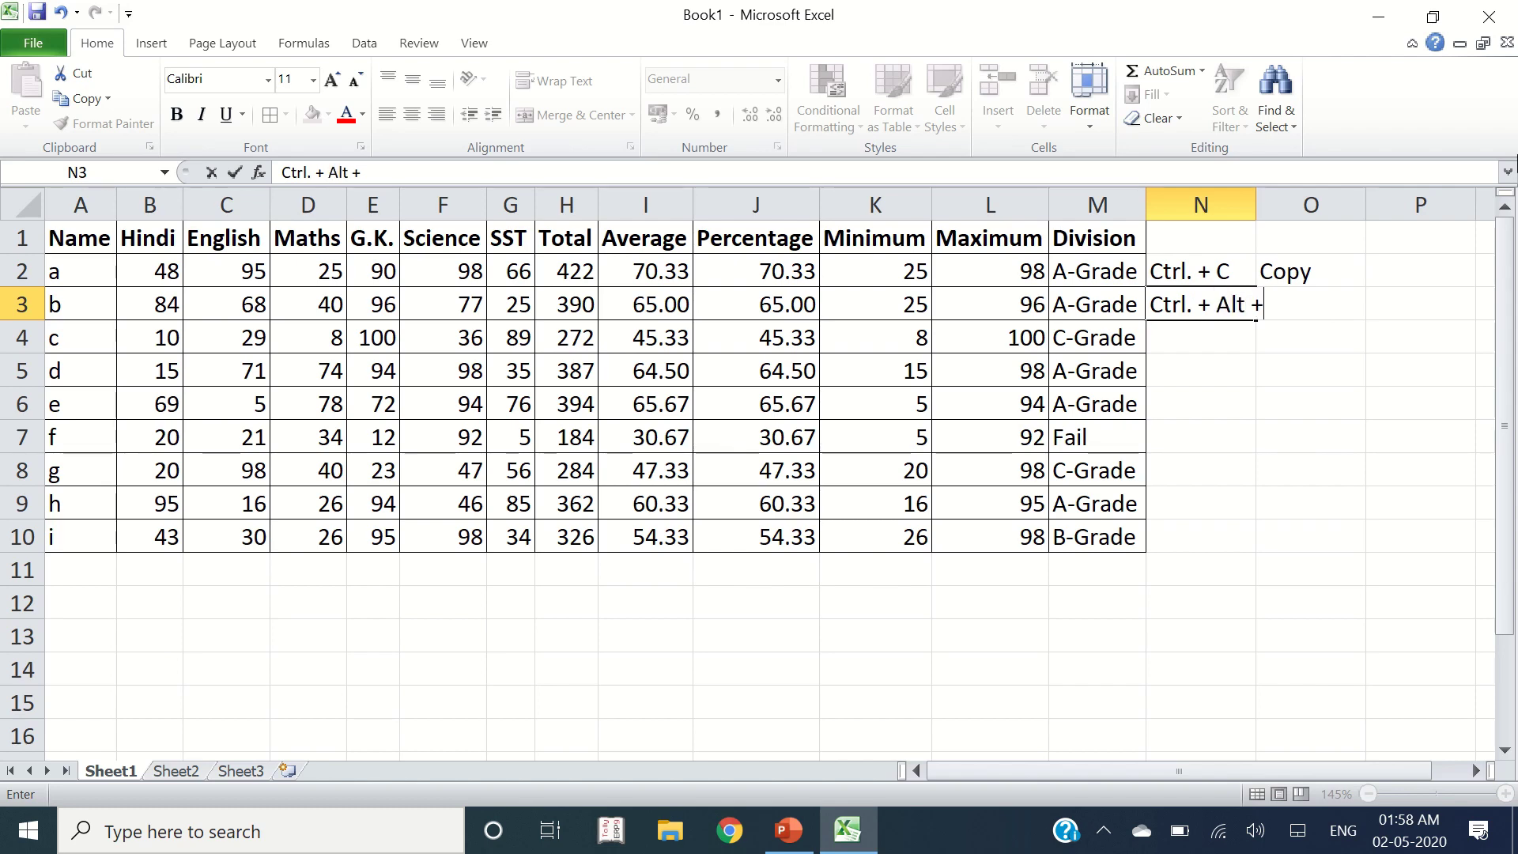
{"action": "type", "text": " + V"}
{"action": "key", "text": "Tab"}
{"action": "type", "text": "Paste"}
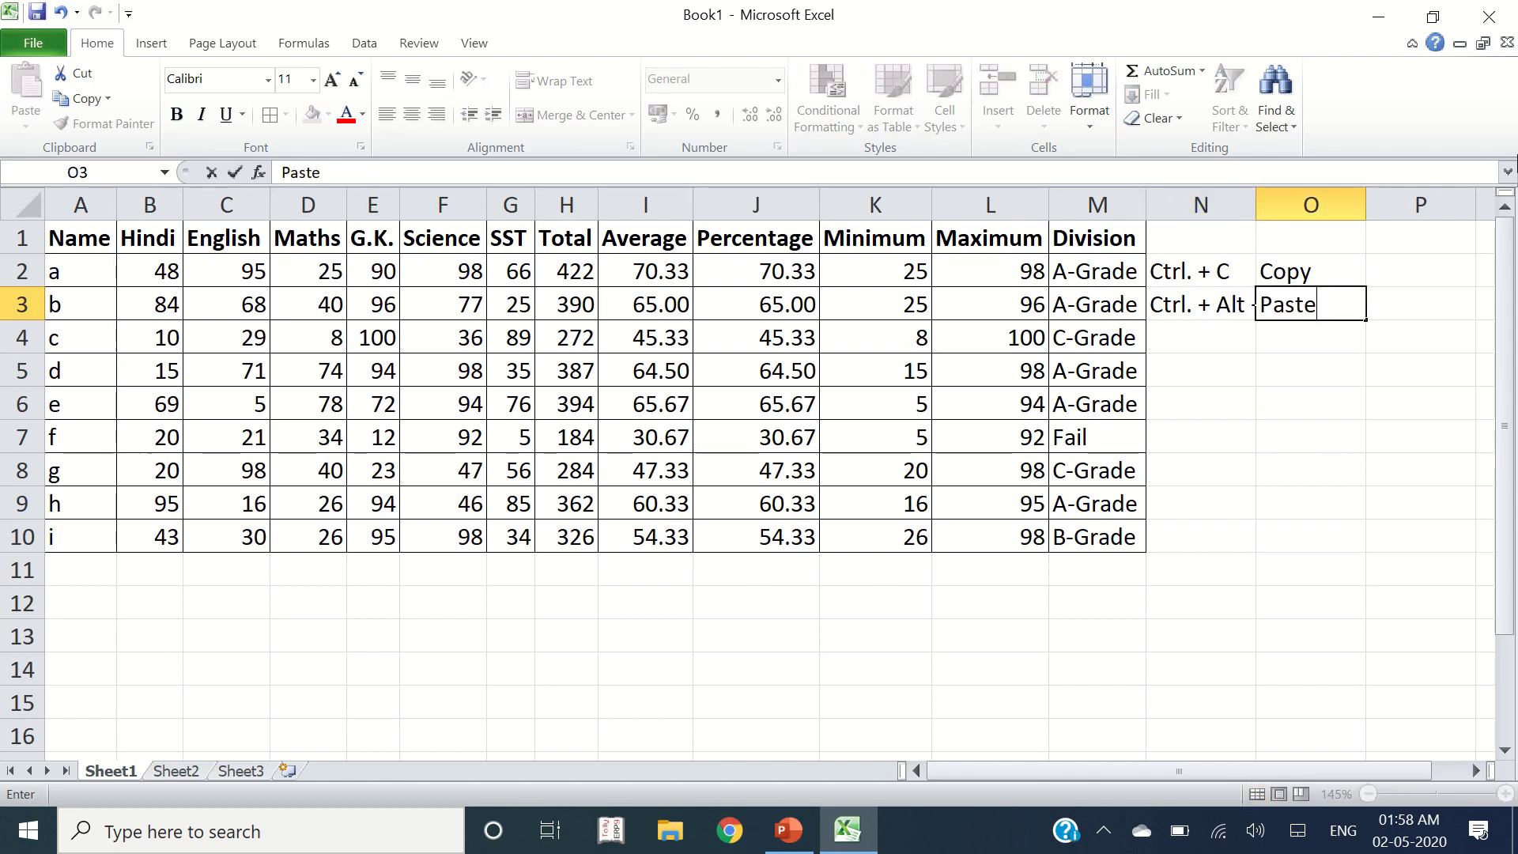
{"action": "type", "text": " Special"}
{"action": "key", "text": "Return"}
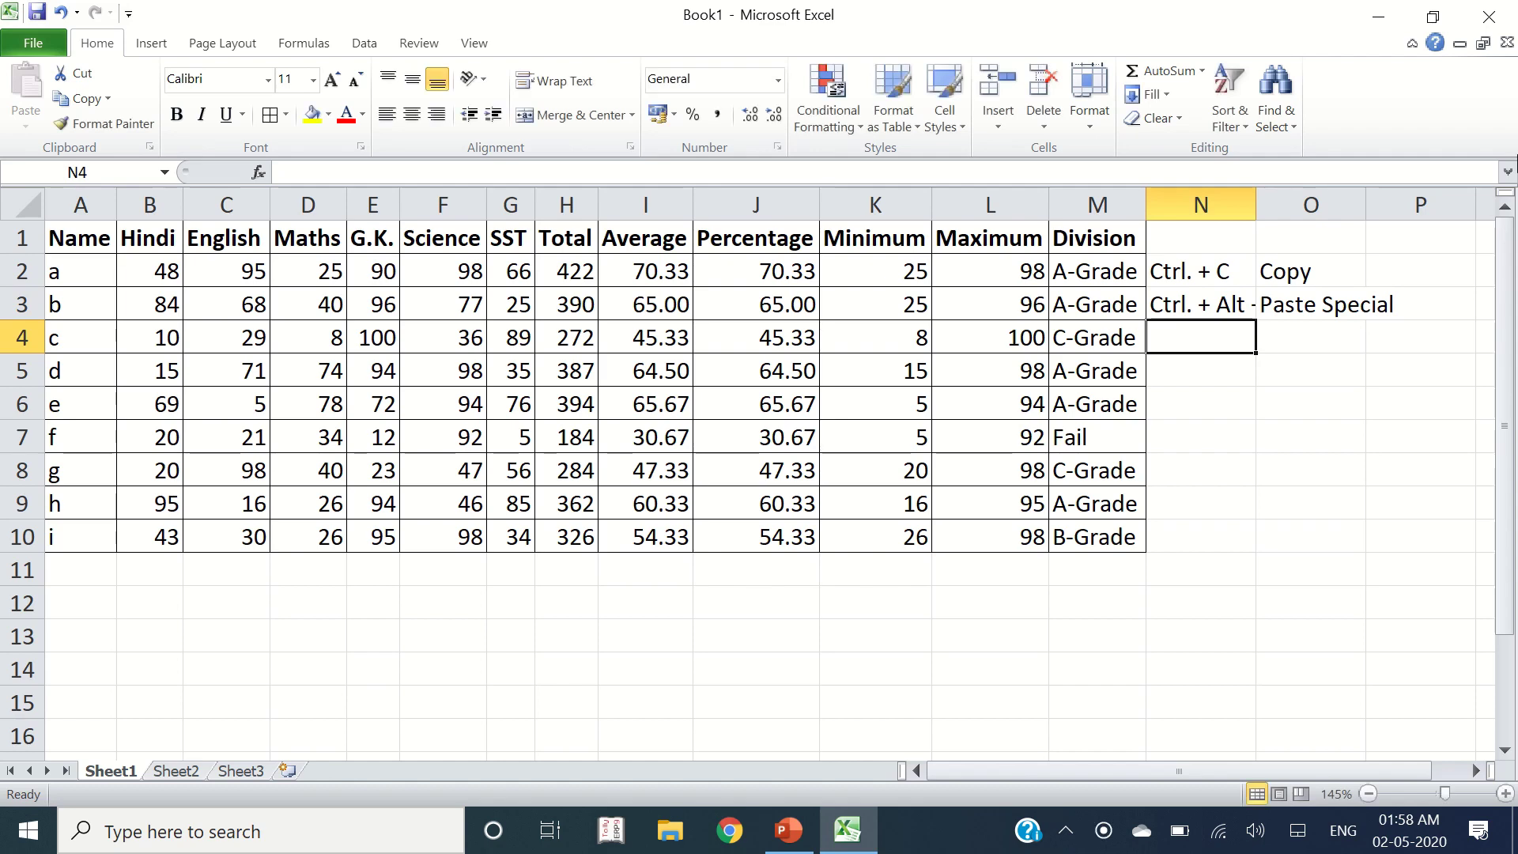
Step: Add the shortcut notes "Ctrl. + D" with "Duplicate" in N4:O4 and "Ctrl. + Enter" with "Apply to All" in N5:O5
{"action": "type", "text": "Ctrl. + D"}
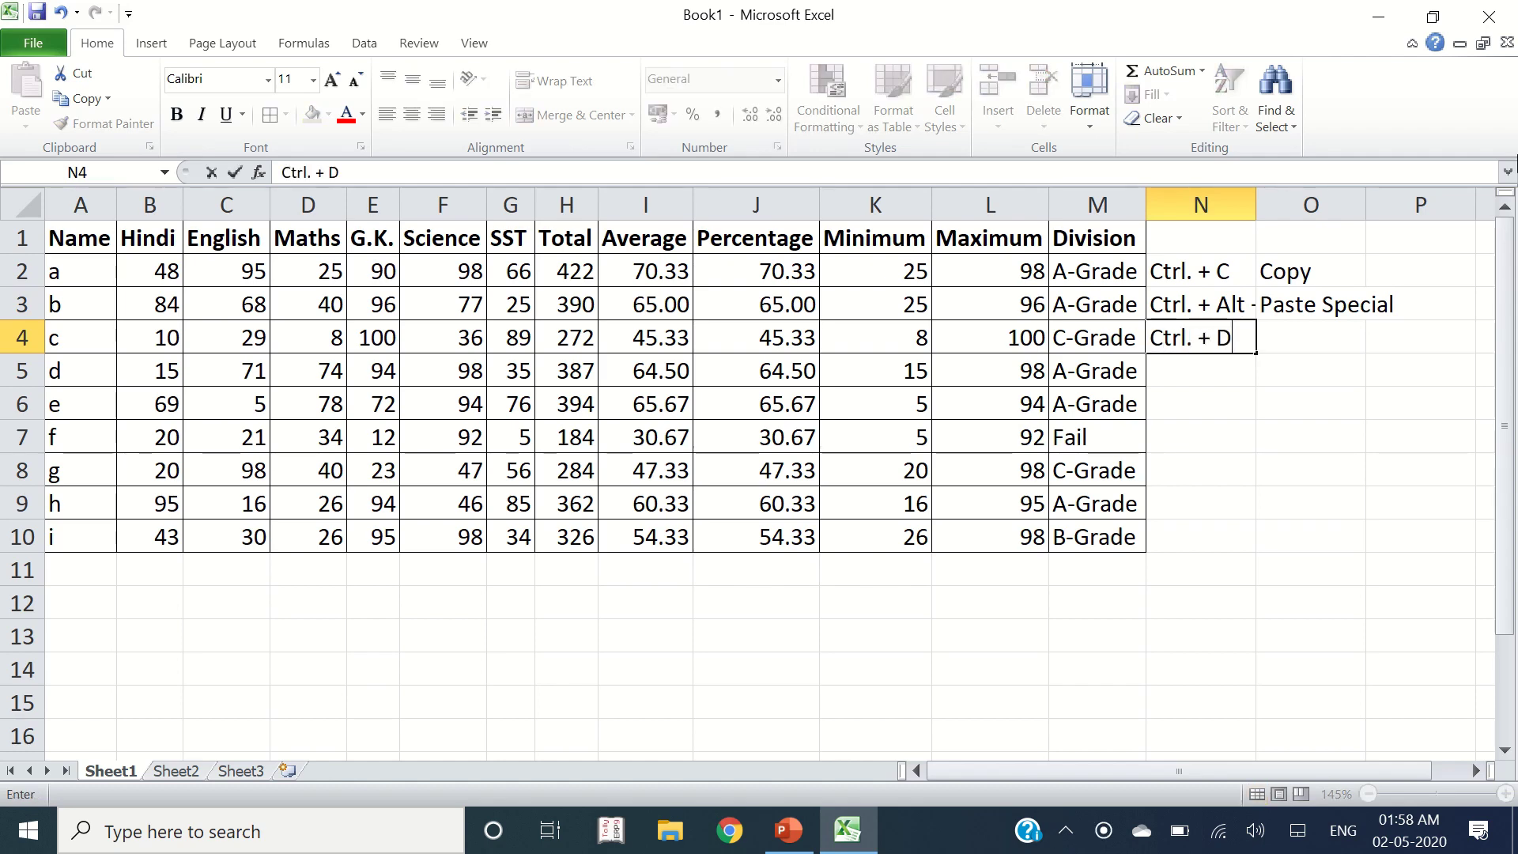
{"action": "key", "text": "Tab"}
{"action": "type", "text": "Duplicate"}
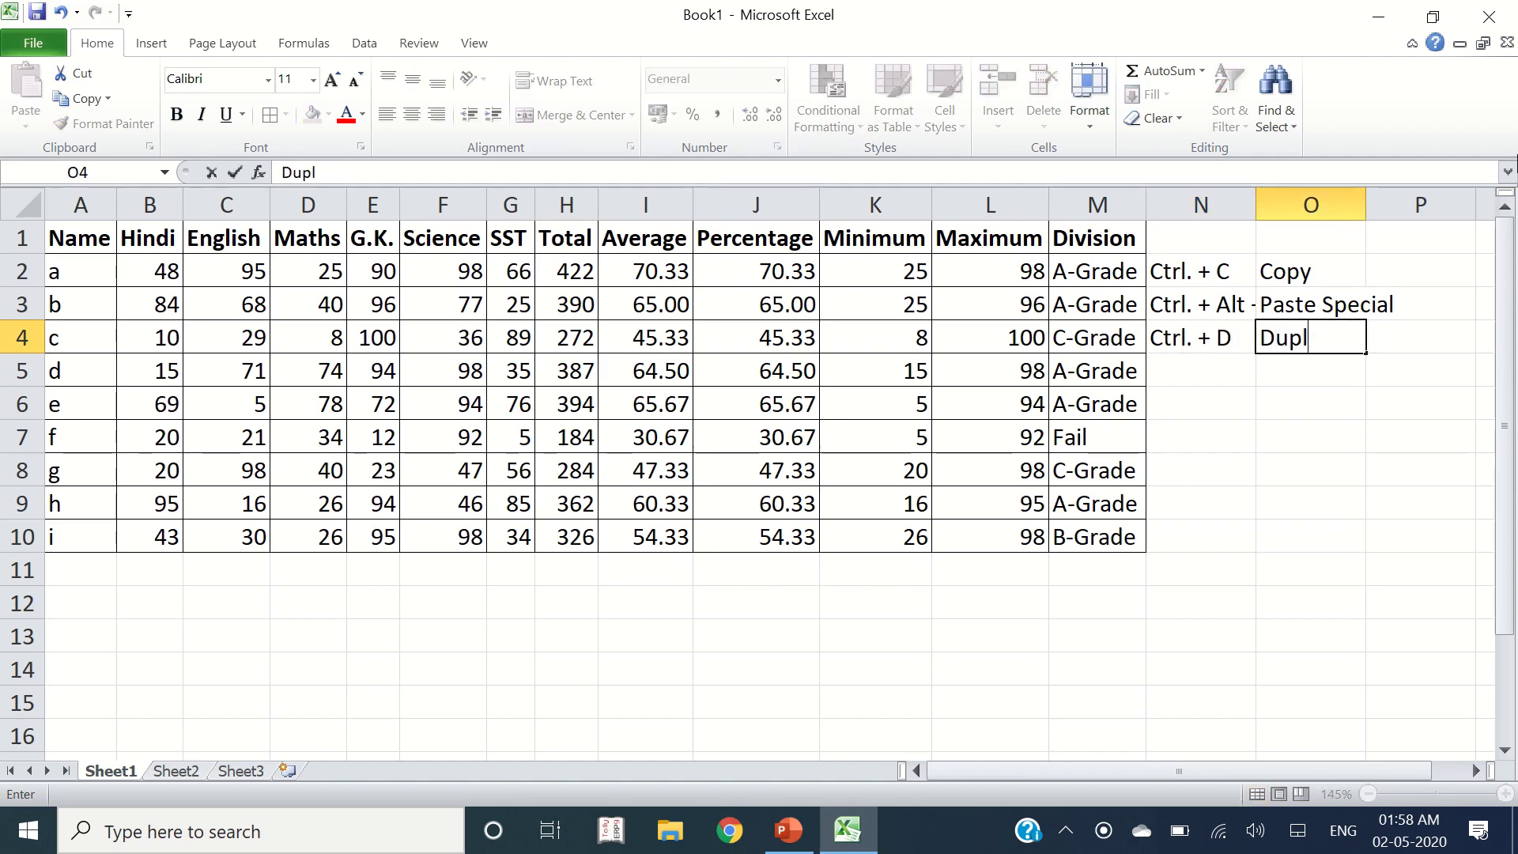
{"action": "key", "text": "Return"}
{"action": "type", "text": "Ctrl."}
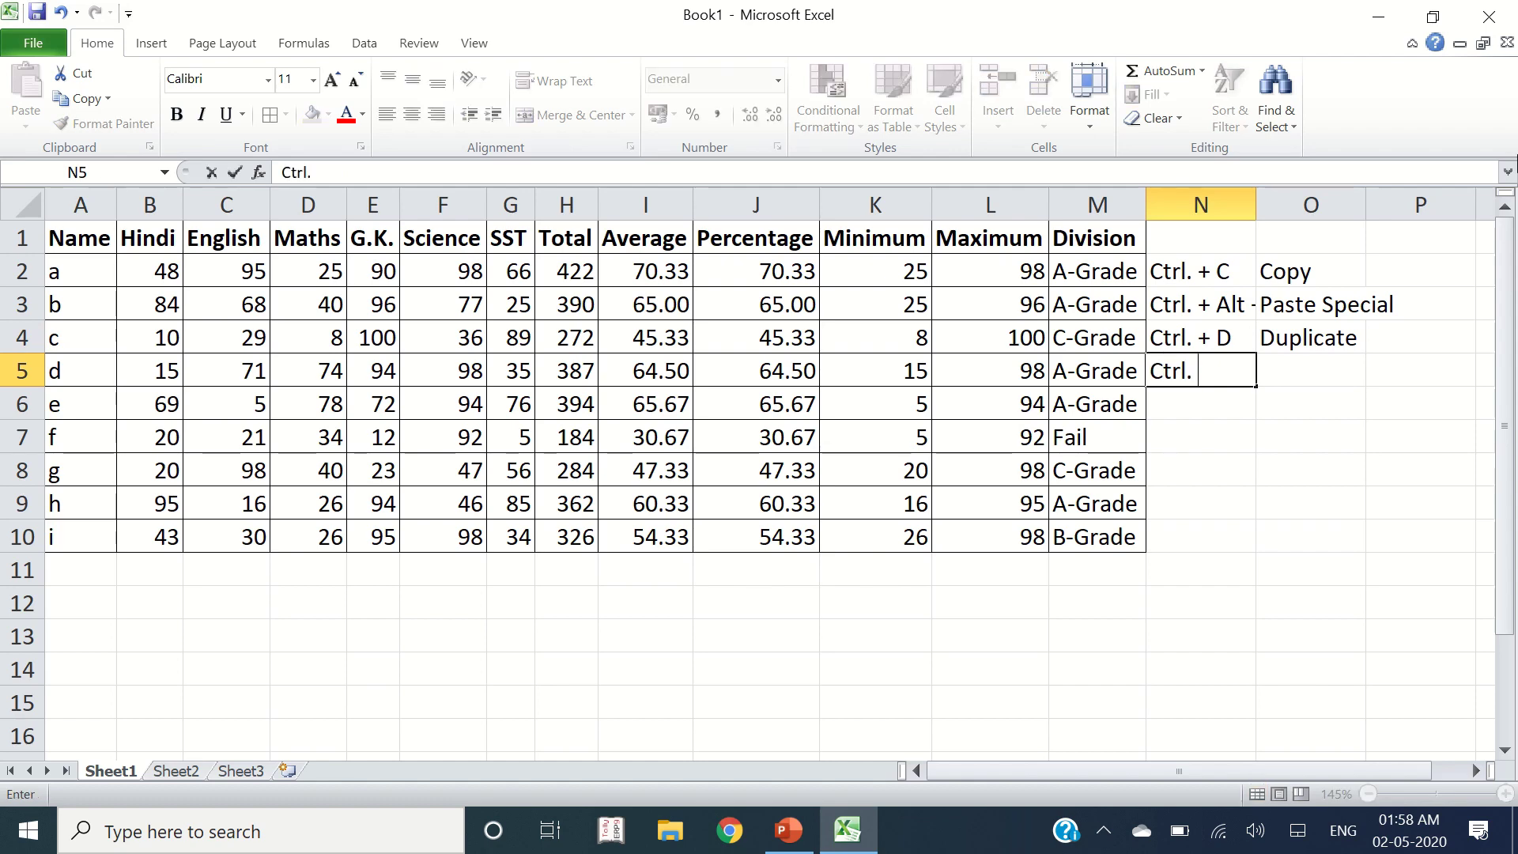
{"action": "type", "text": " + Enter"}
{"action": "key", "text": "Tab"}
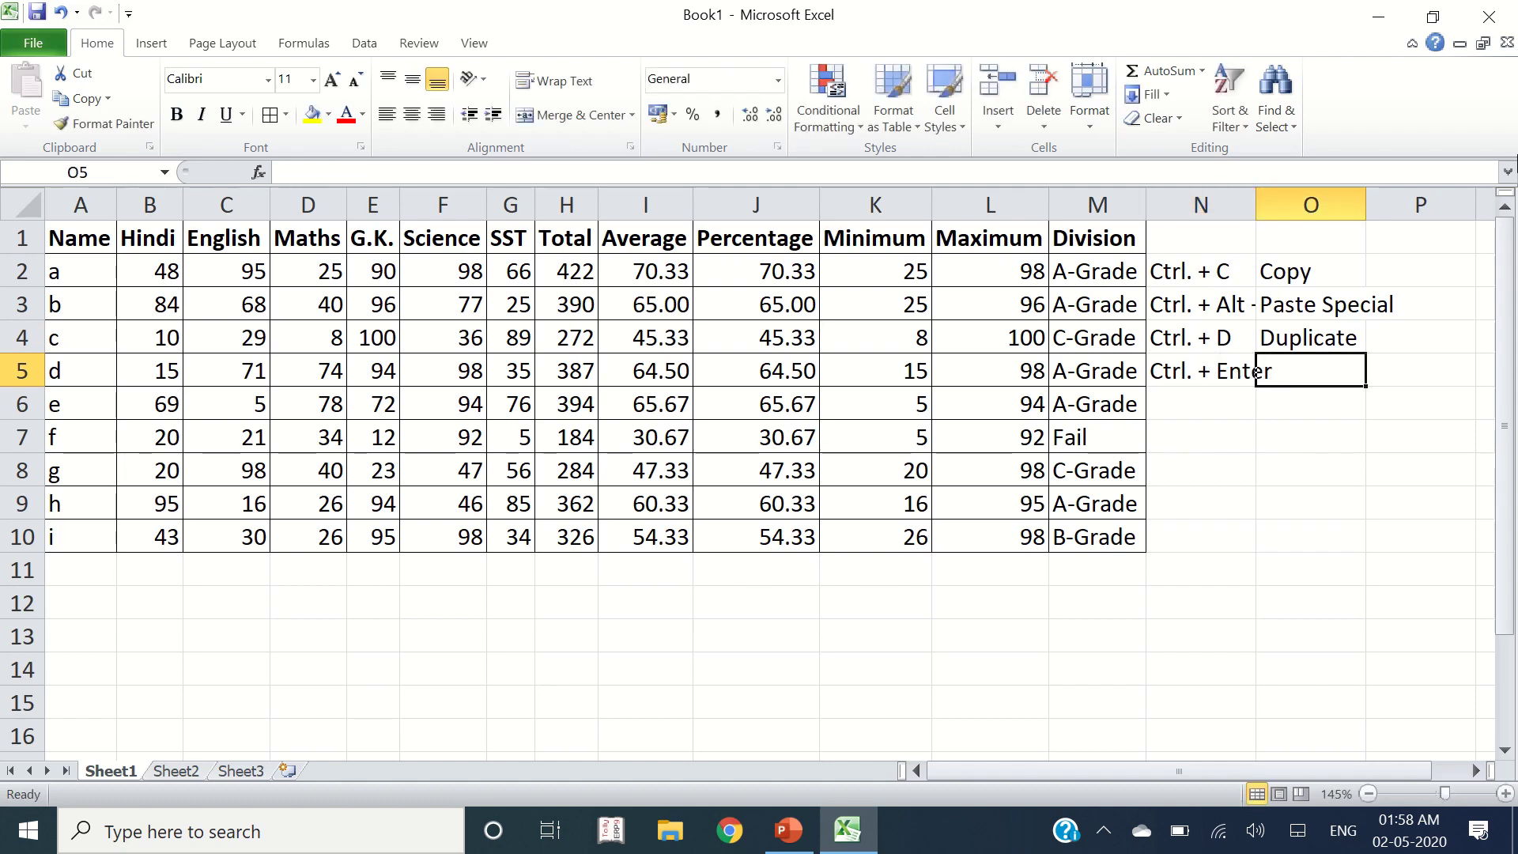
{"action": "type", "text": "Apply to All"}
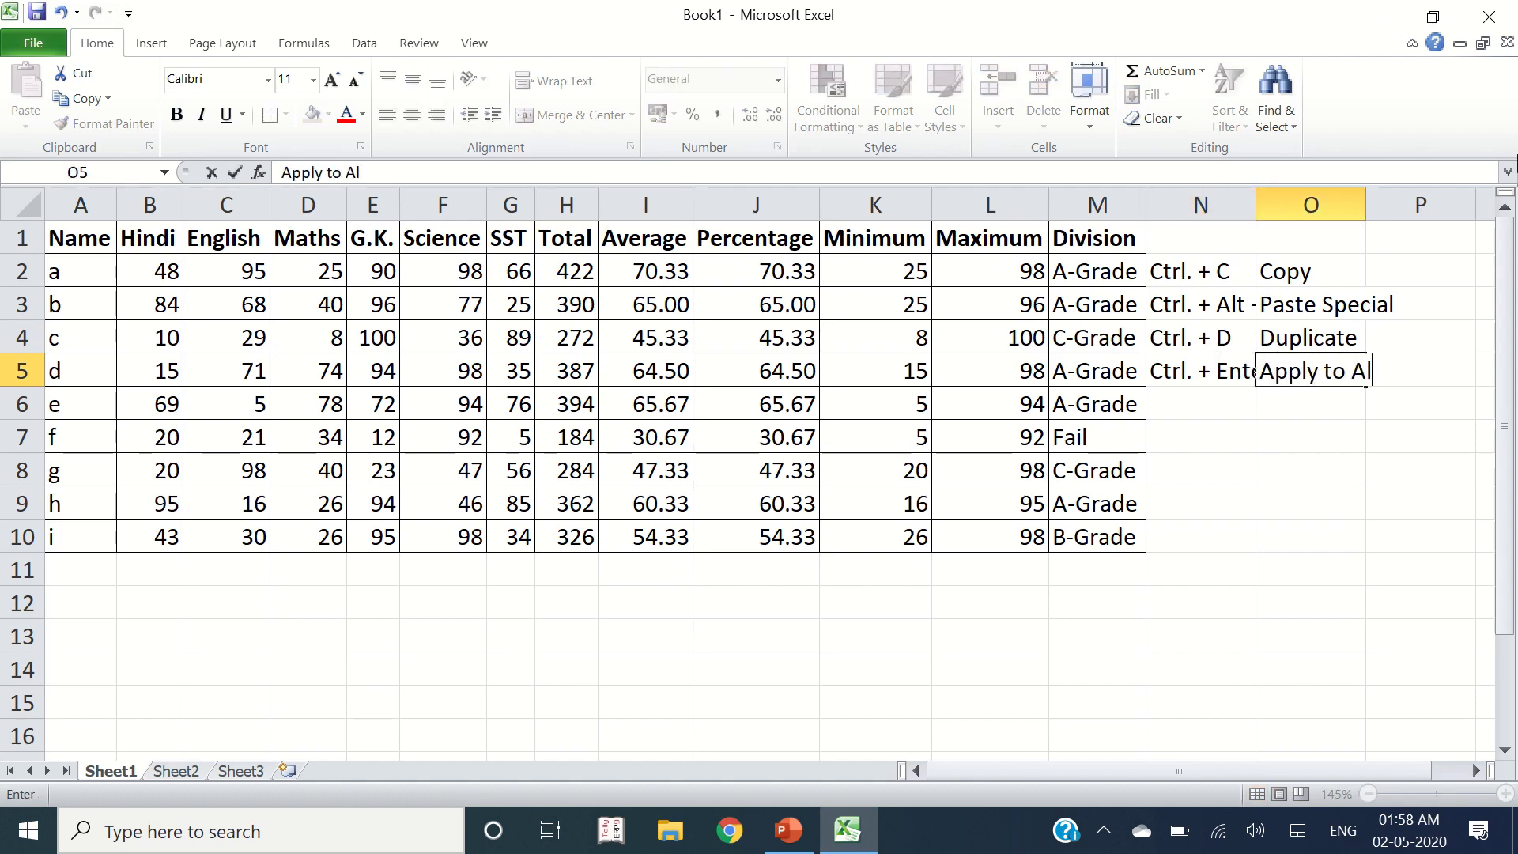
{"action": "key", "text": "Return"}
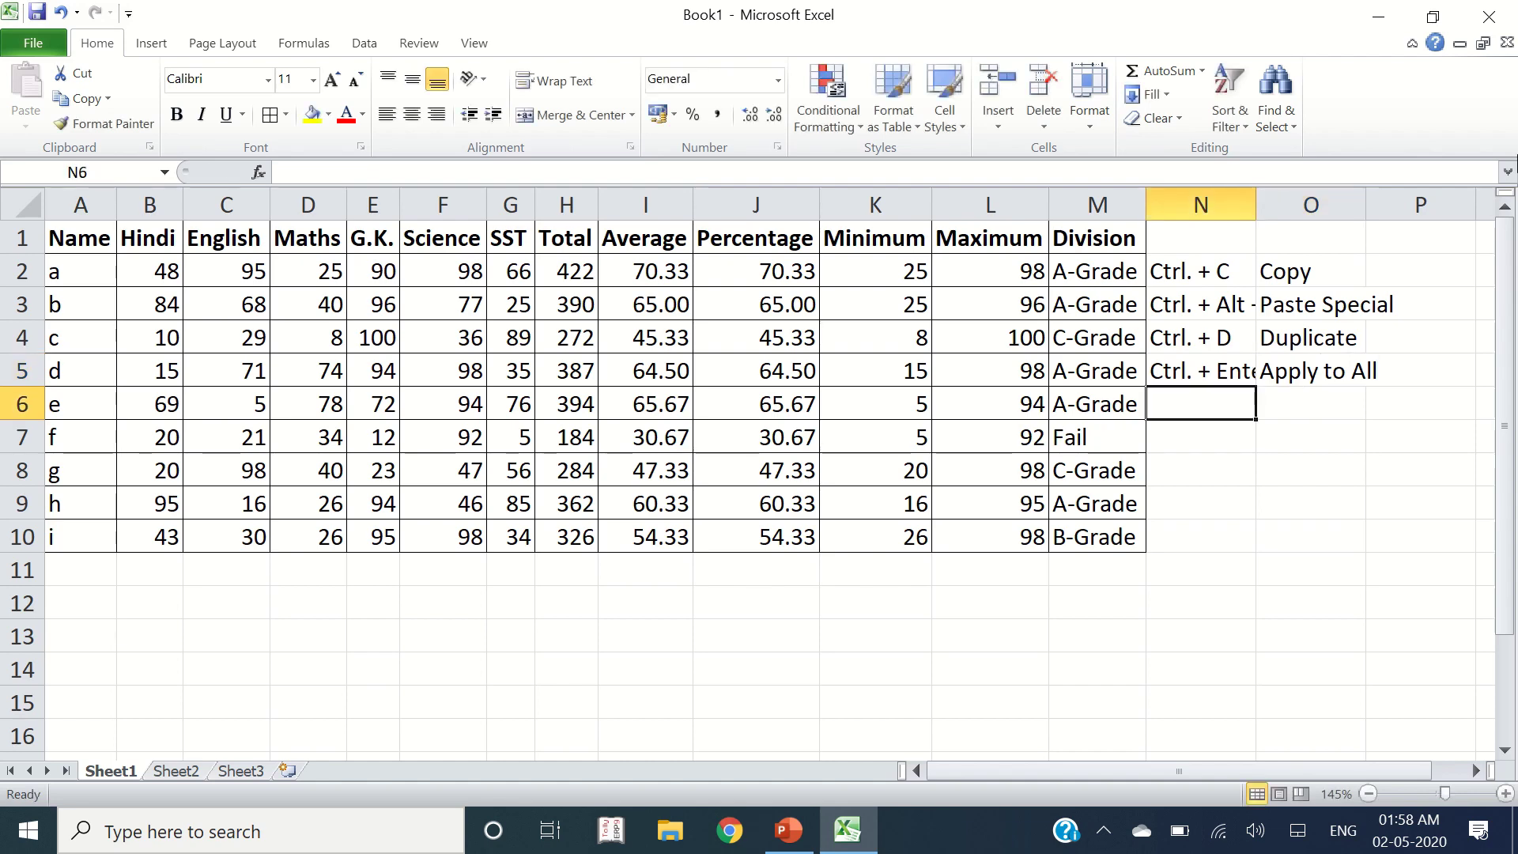
Step: Autofit the width of column N and set the font colour of the shortcut notes in N2:O5 to red
{"action": "double_click", "coordinate": [1264, 219]}
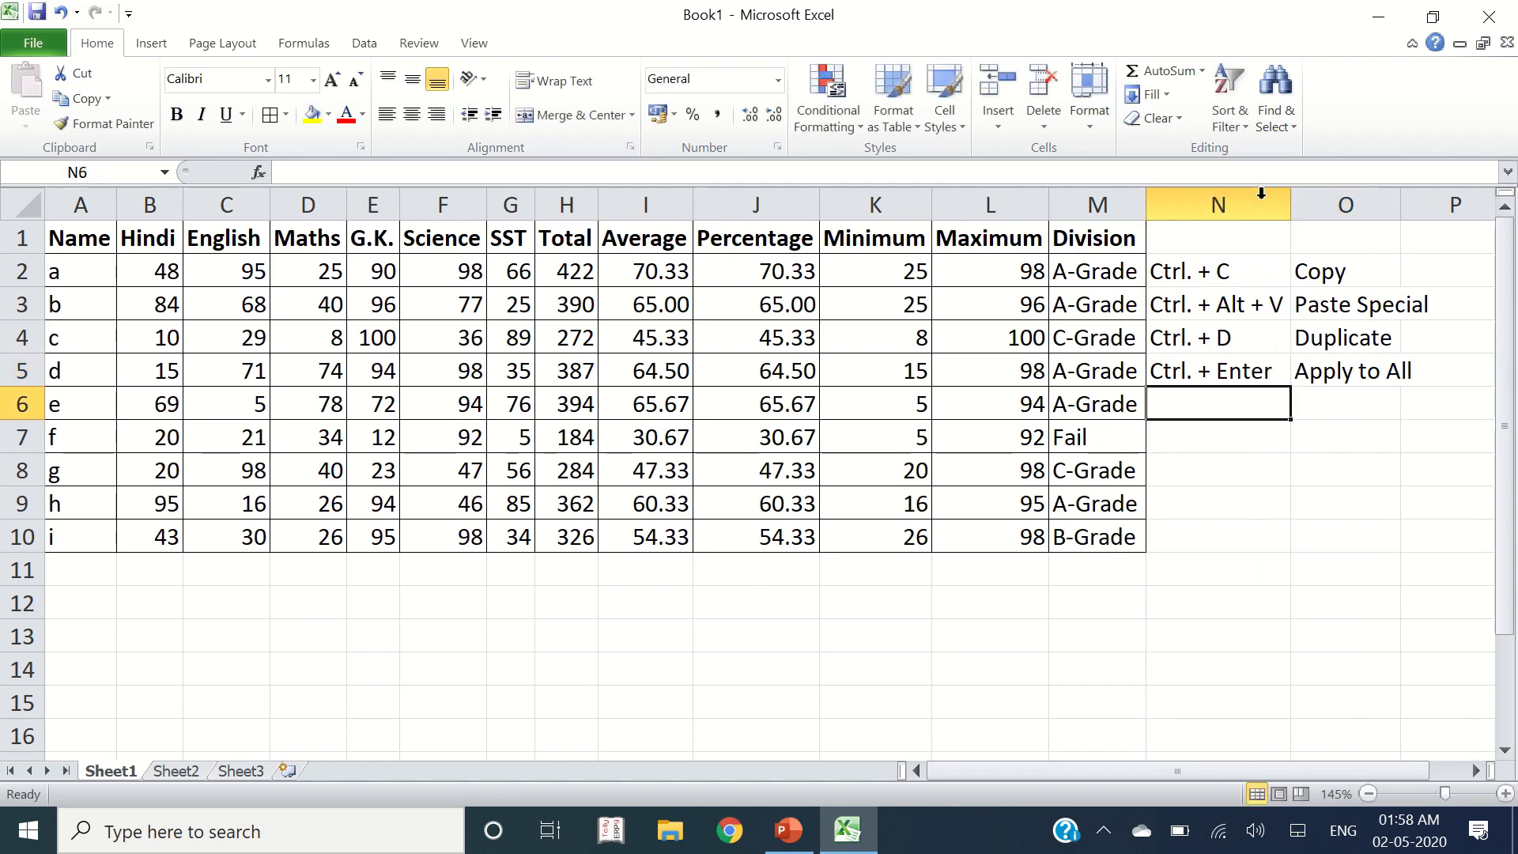
{"action": "left_click", "coordinate": [1254, 336]}
{"action": "left_click", "coordinate": [1241, 361]}
{"action": "left_click_drag", "start_coordinate": [1257, 273], "coordinate": [1372, 379]}
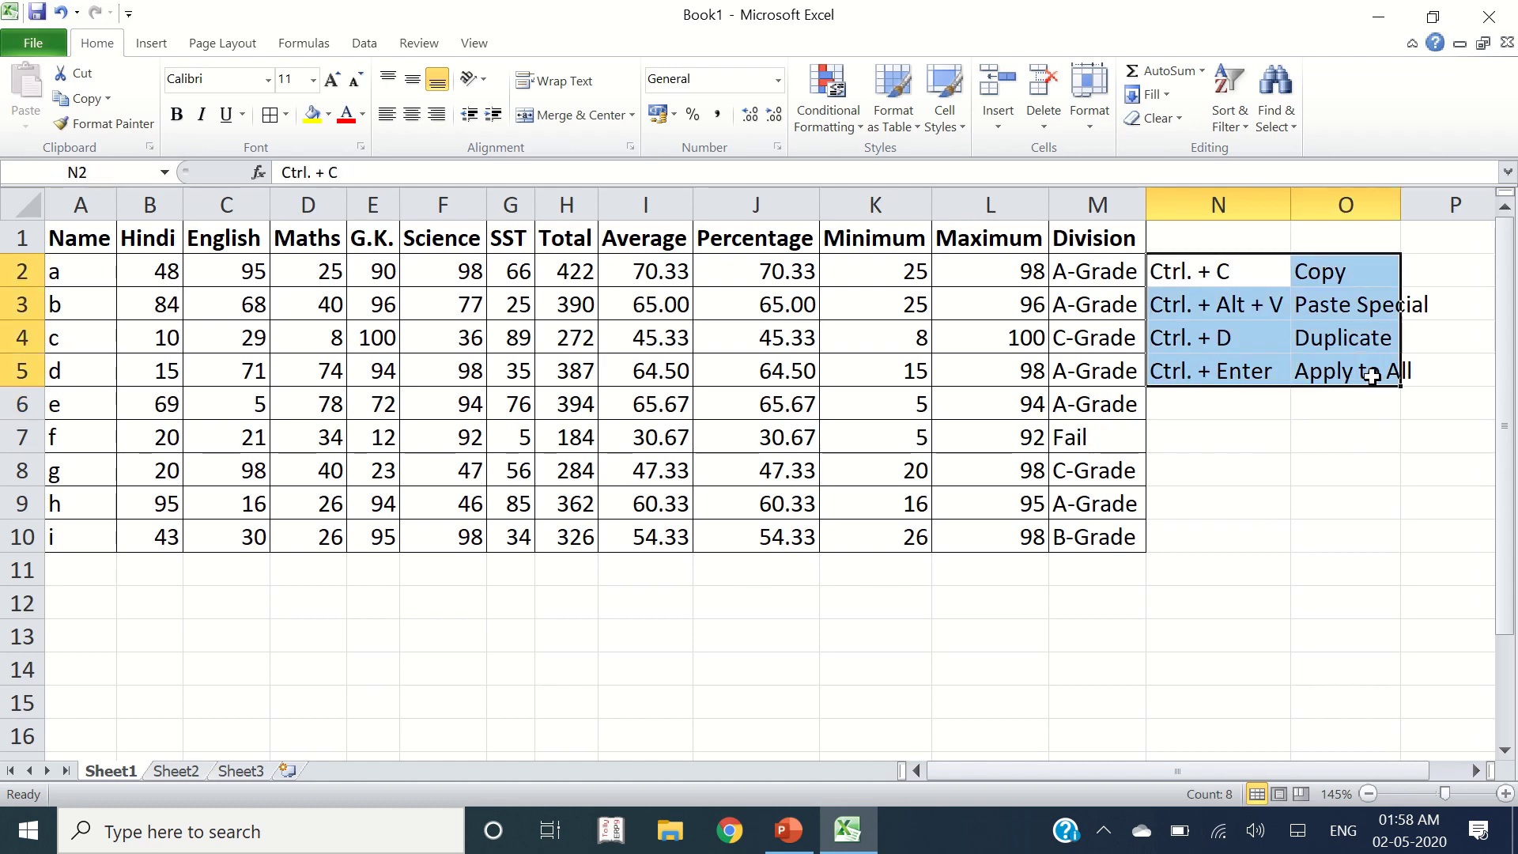
{"action": "left_click", "coordinate": [345, 114]}
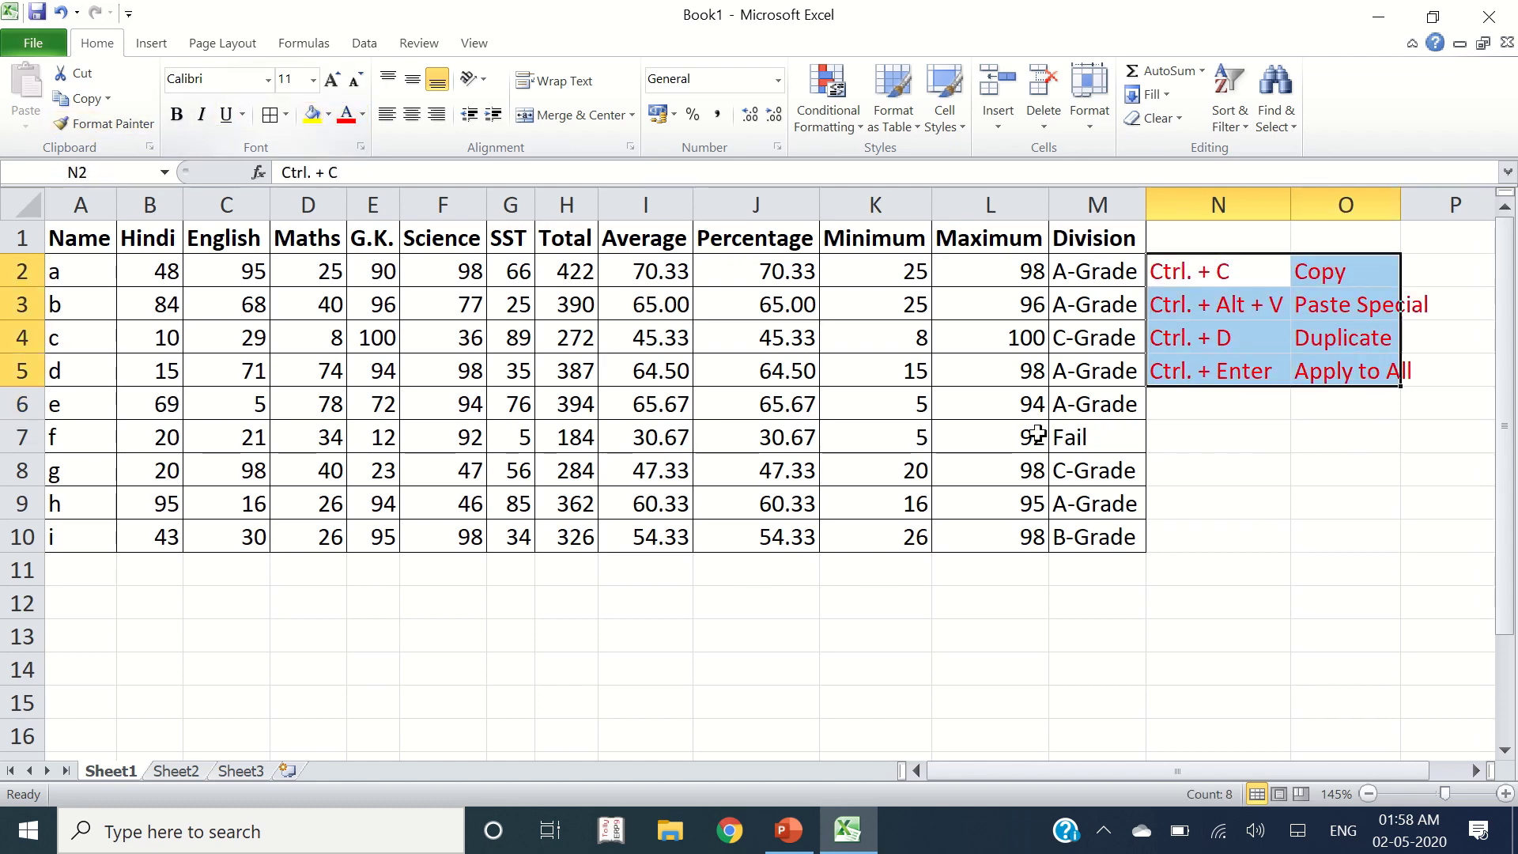
Step: Start a list of the functions used with "Randbetween" in N7 and "Sum" in N8
{"action": "left_click", "coordinate": [1241, 503]}
{"action": "left_click", "coordinate": [1204, 435]}
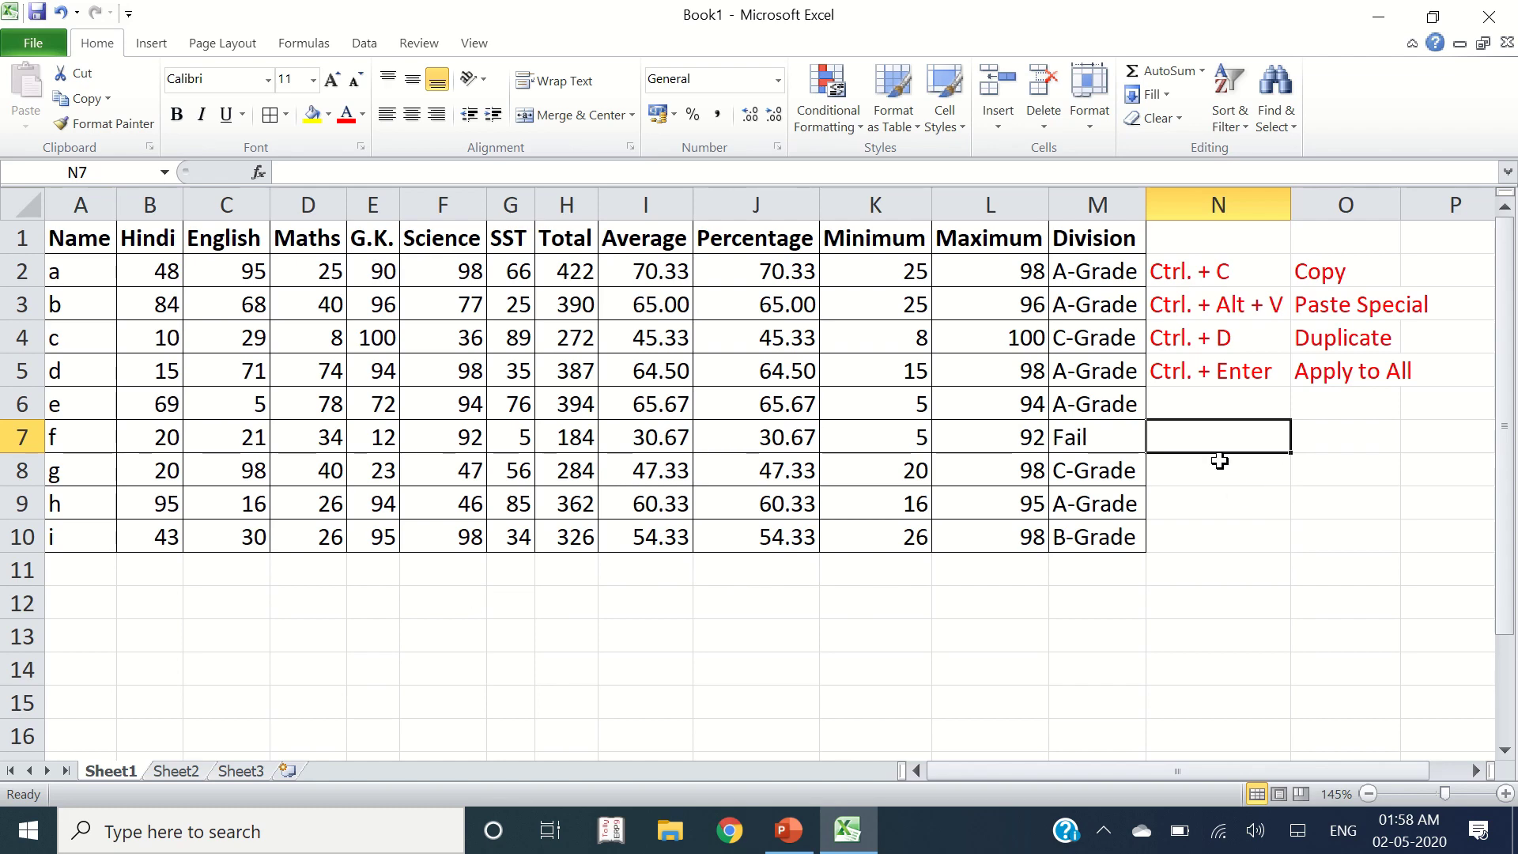
{"action": "type", "text": "Randbetw"}
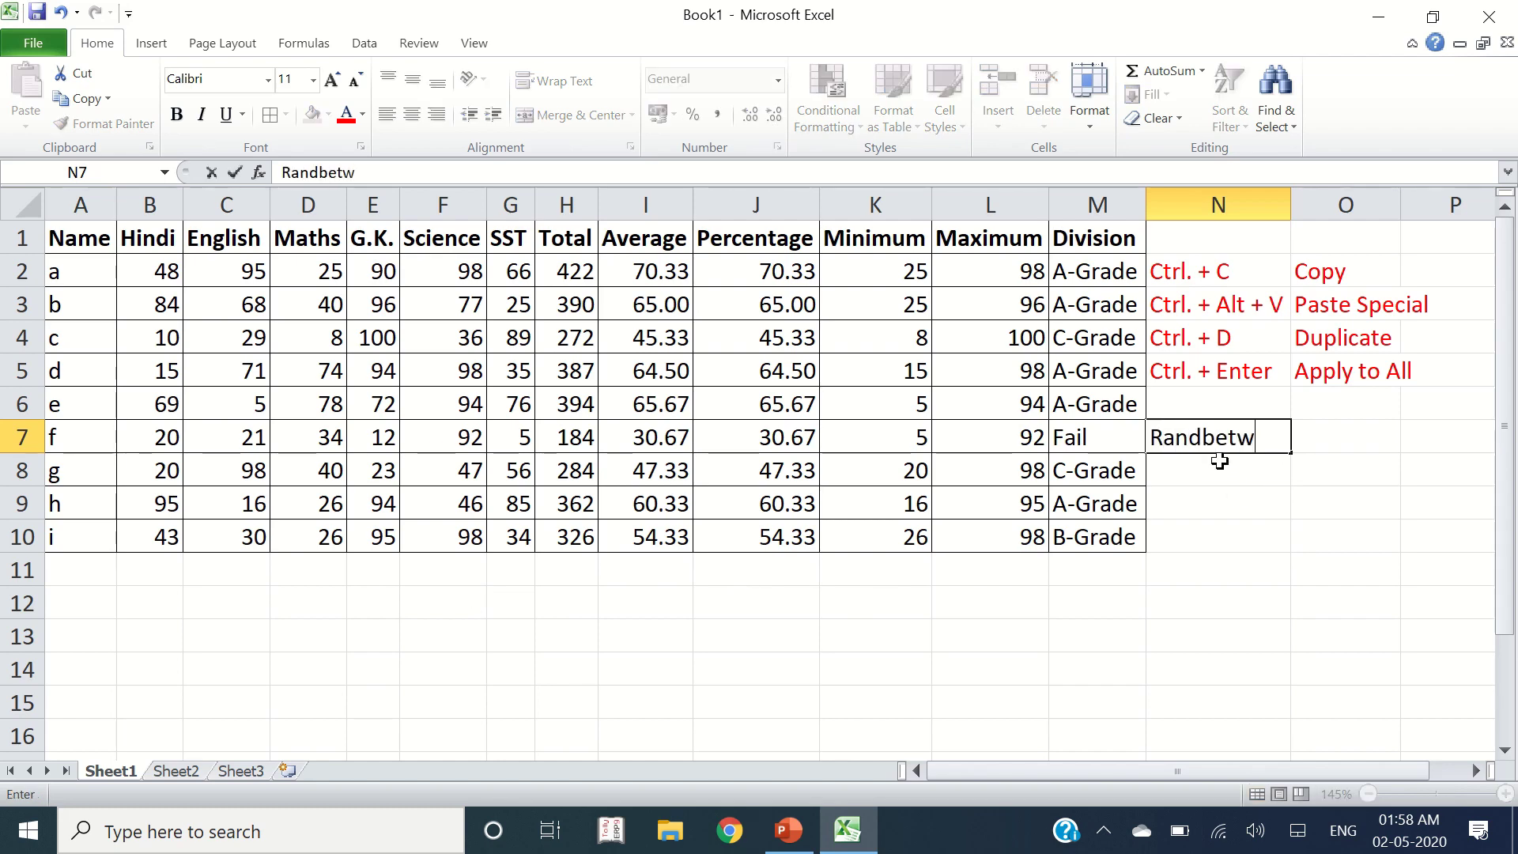
{"action": "type", "text": "een"}
{"action": "key", "text": "Return"}
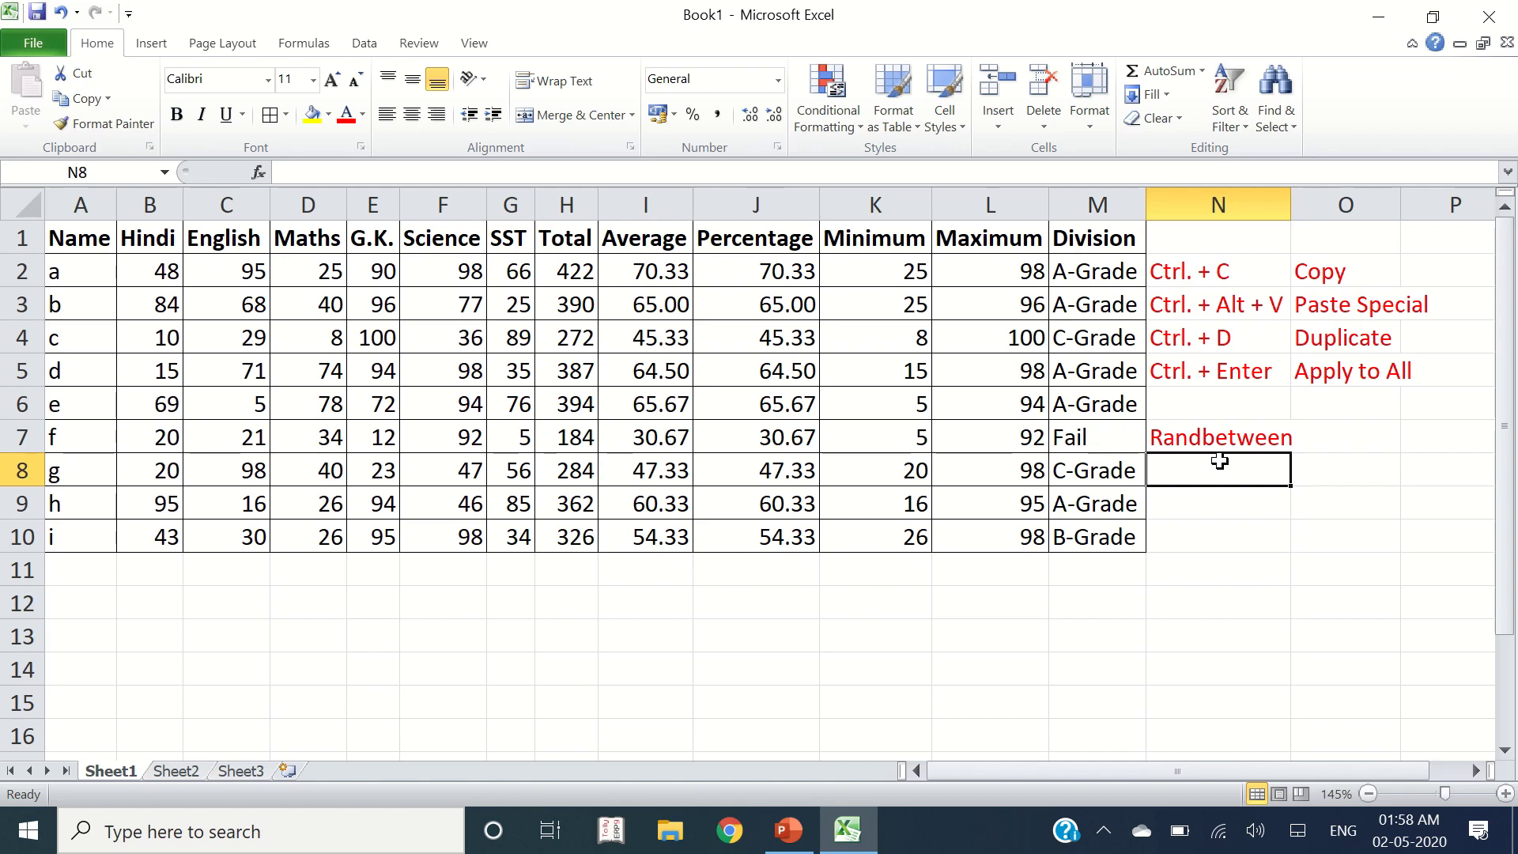
{"action": "type", "text": "Sum"}
{"action": "key", "text": "Return"}
Step: Continue the function list with "Average" in N9 and "Percentage" in N10
{"action": "type", "text": "M"}
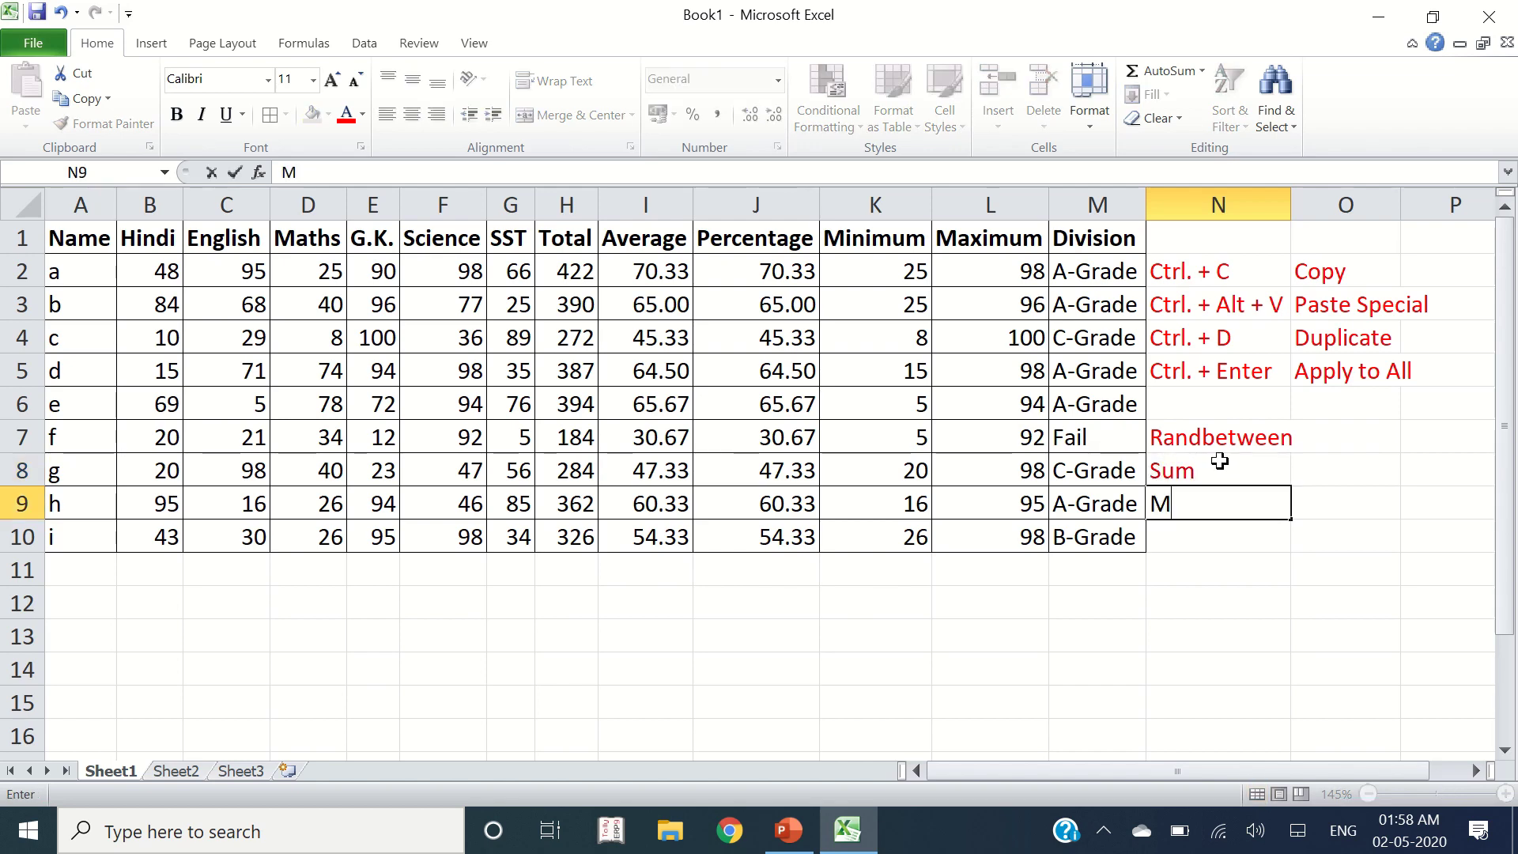
{"action": "key", "text": "BackSpace"}
{"action": "type", "text": "Average"}
{"action": "key", "text": "Return"}
{"action": "type", "text": "Pe"}
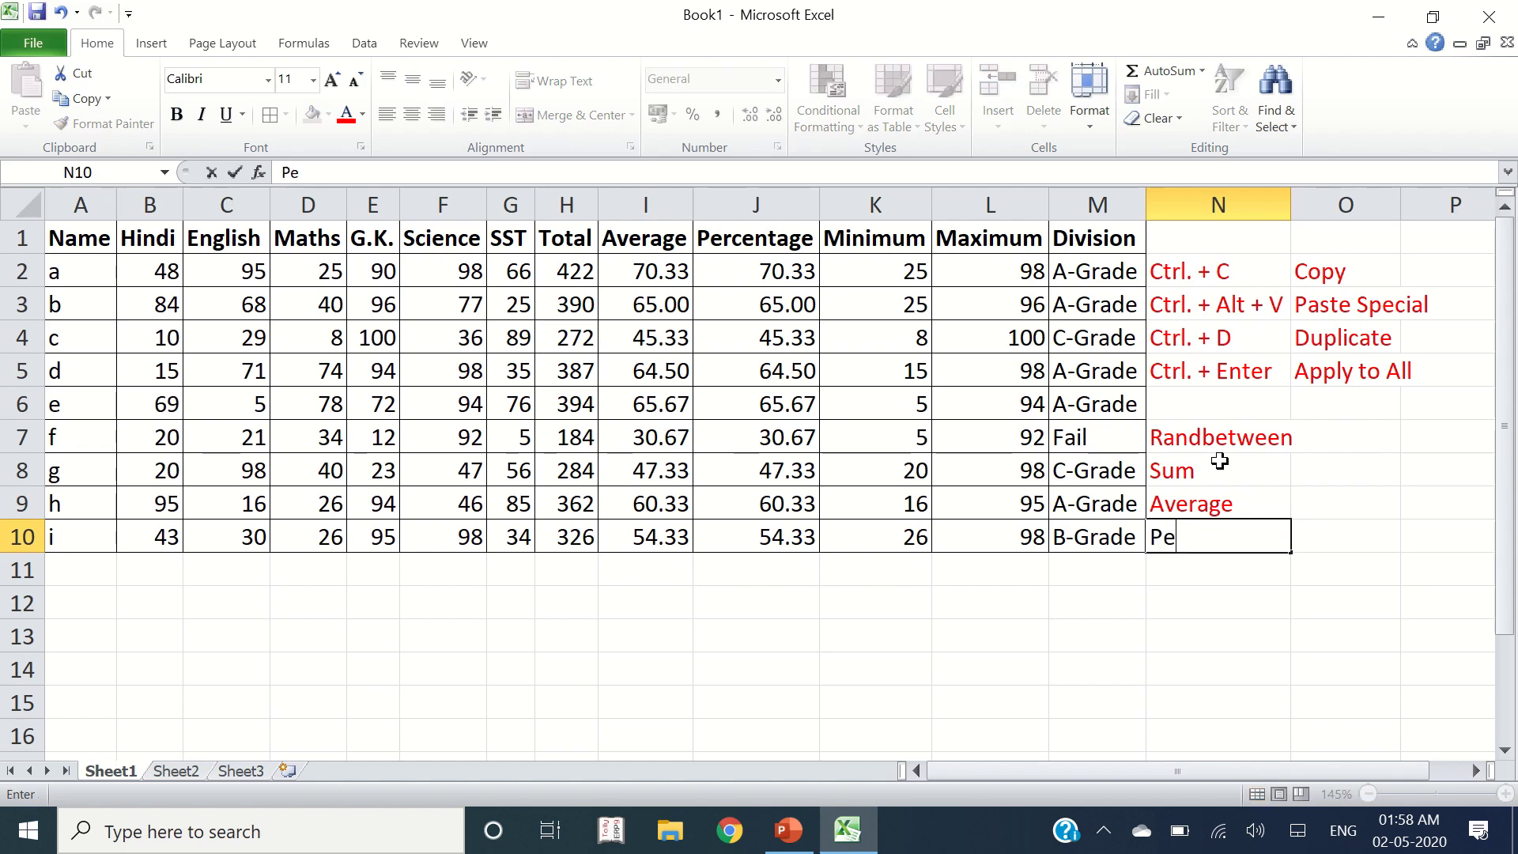
{"action": "type", "text": "rcentage"}
{"action": "key", "text": "Return"}
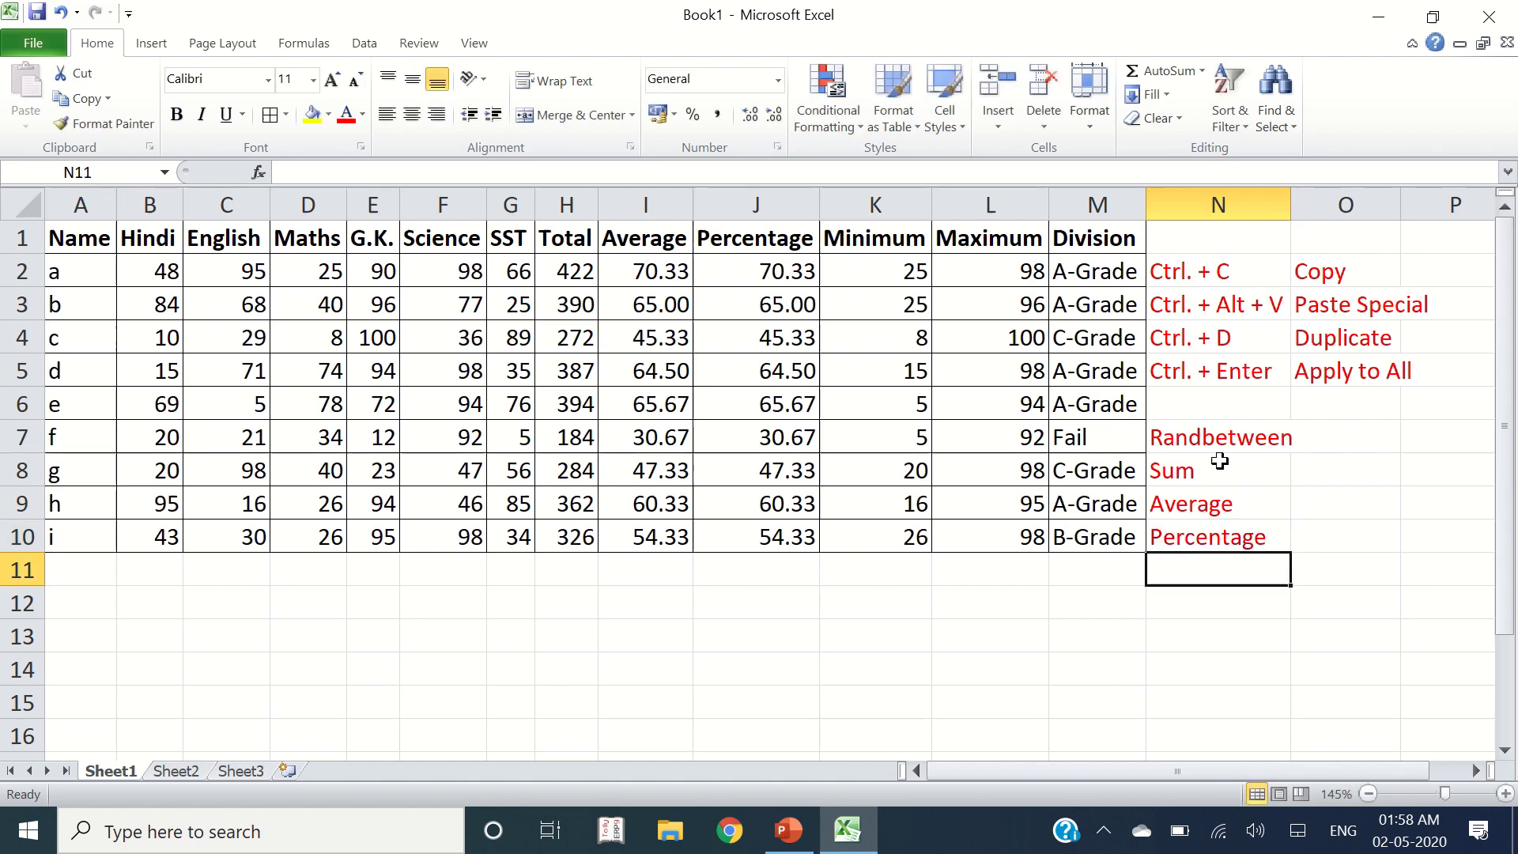
Step: Add "Minimum" in N11 and "Maximum" in N12 to the function list
{"action": "type", "text": "Minimum"}
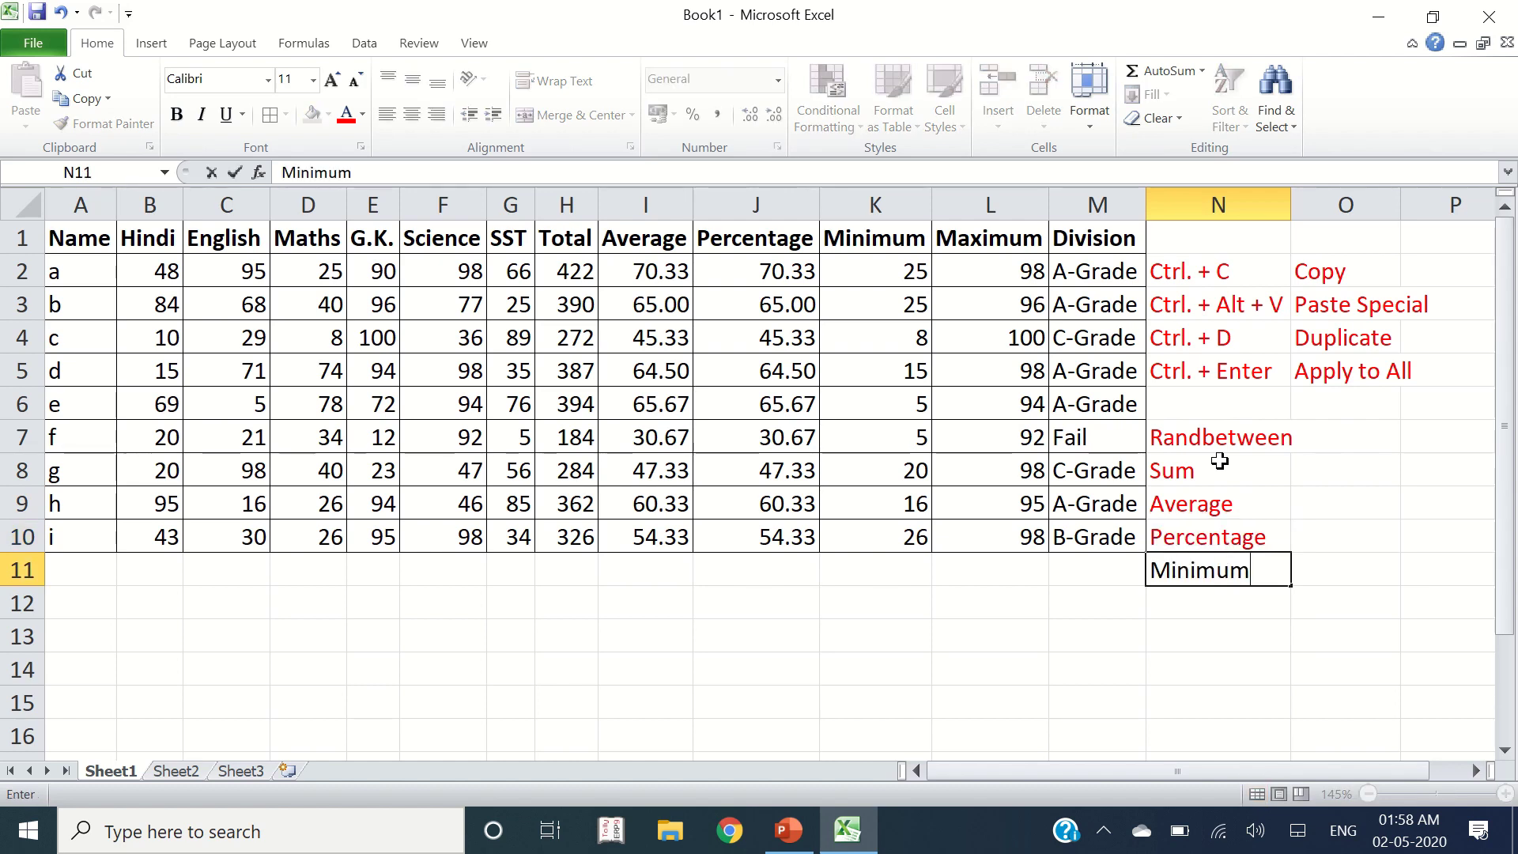
{"action": "key", "text": "Return"}
{"action": "type", "text": "Maximum"}
{"action": "key", "text": "Return"}
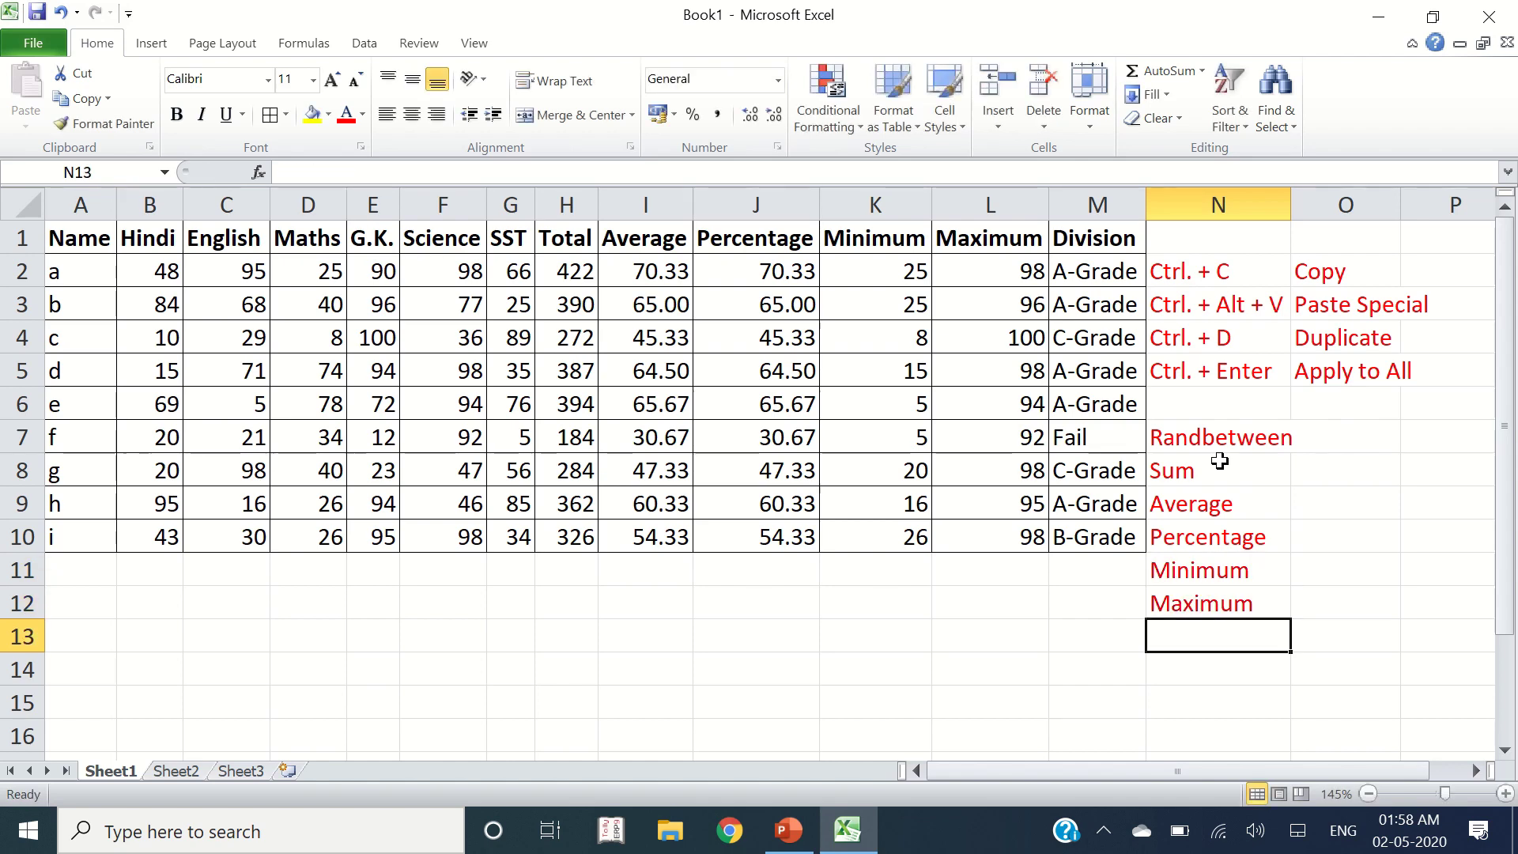
Step: Complete the function list with "Division (IF)" in N13
{"action": "type", "text": "Division"}
{"action": "key", "text": "Return"}
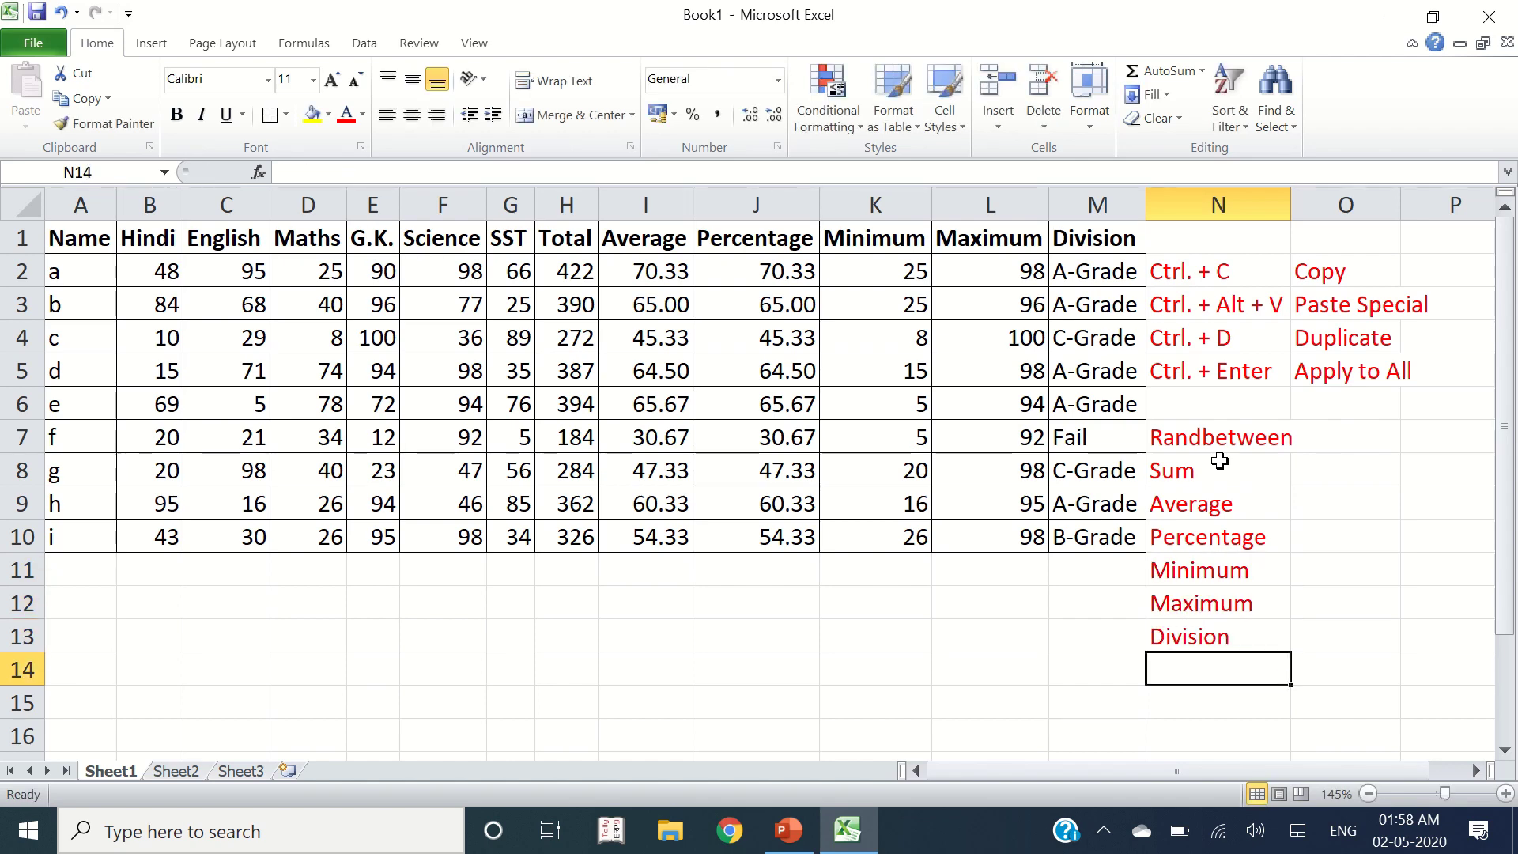
{"action": "key", "text": "Up"}
{"action": "key", "text": "F2"}
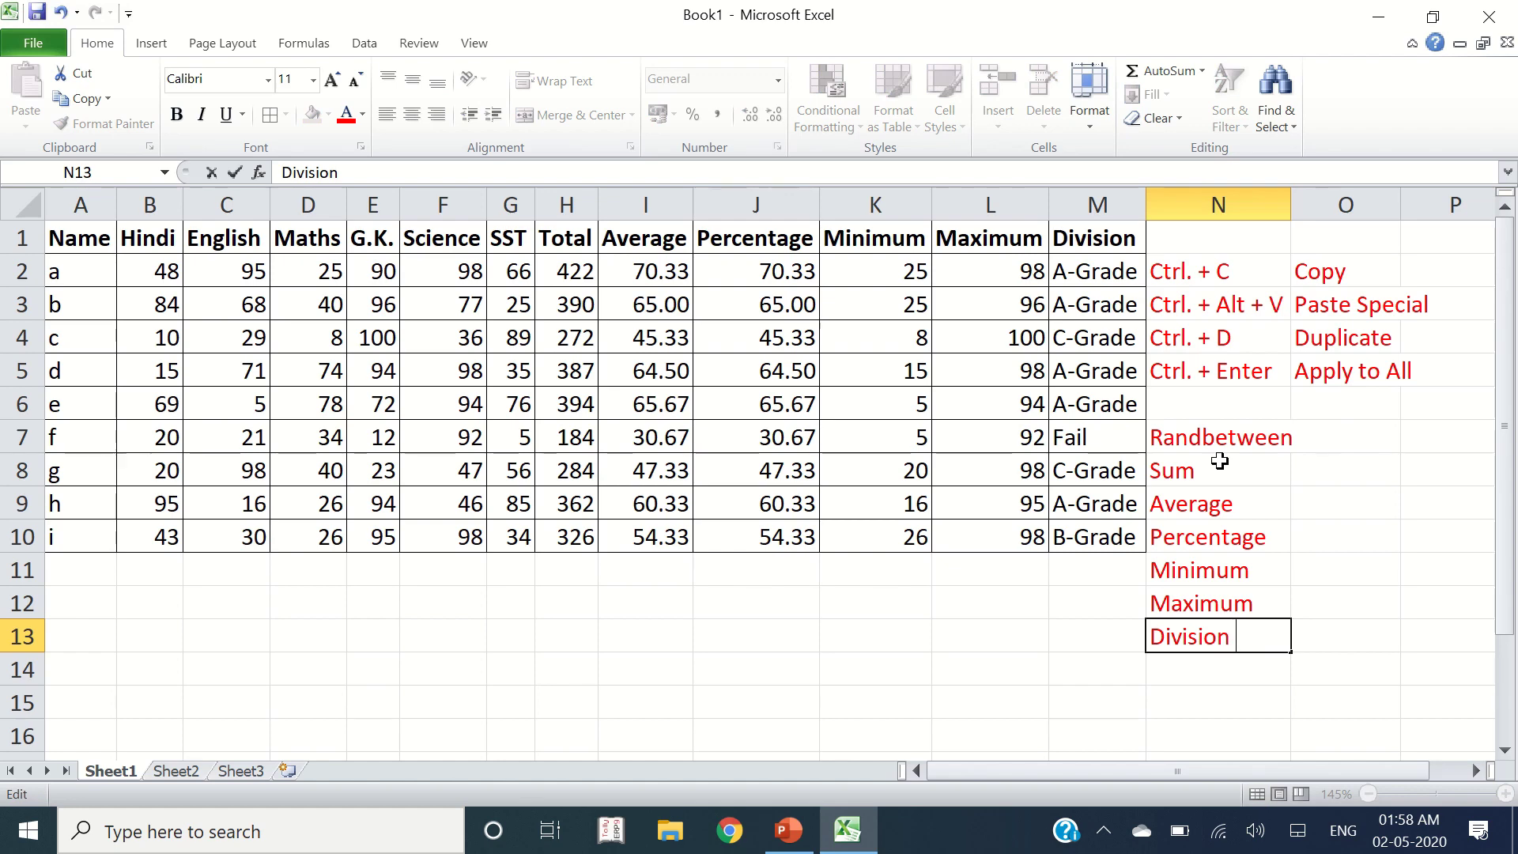
{"action": "type", "text": "(IF)"}
{"action": "key", "text": "Return"}
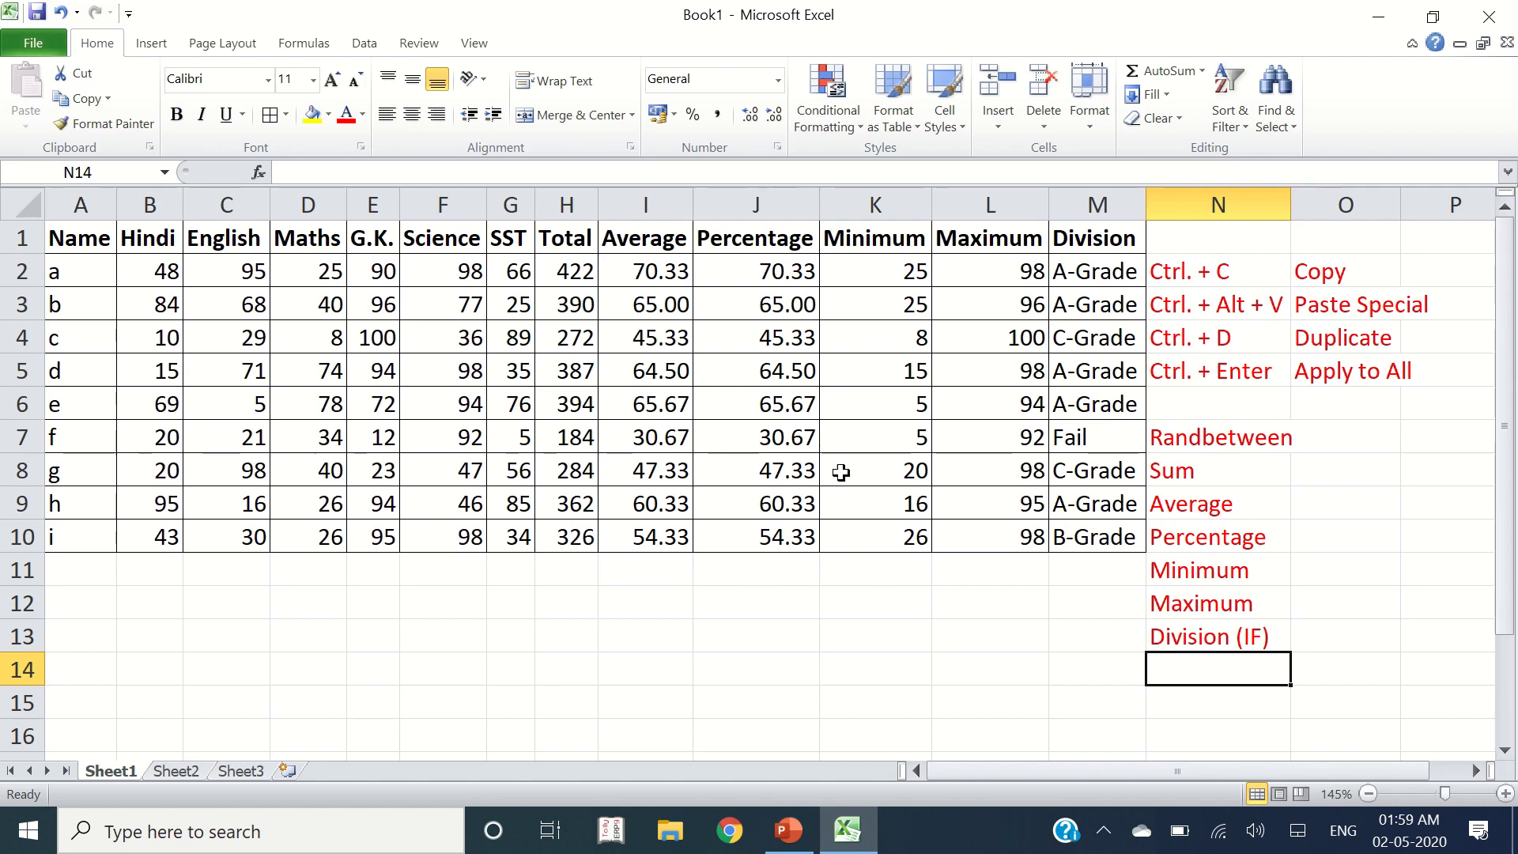
Step: Switch to the "002 - Marksheet Working" presentation in PowerPoint
{"action": "left_click", "coordinate": [791, 831]}
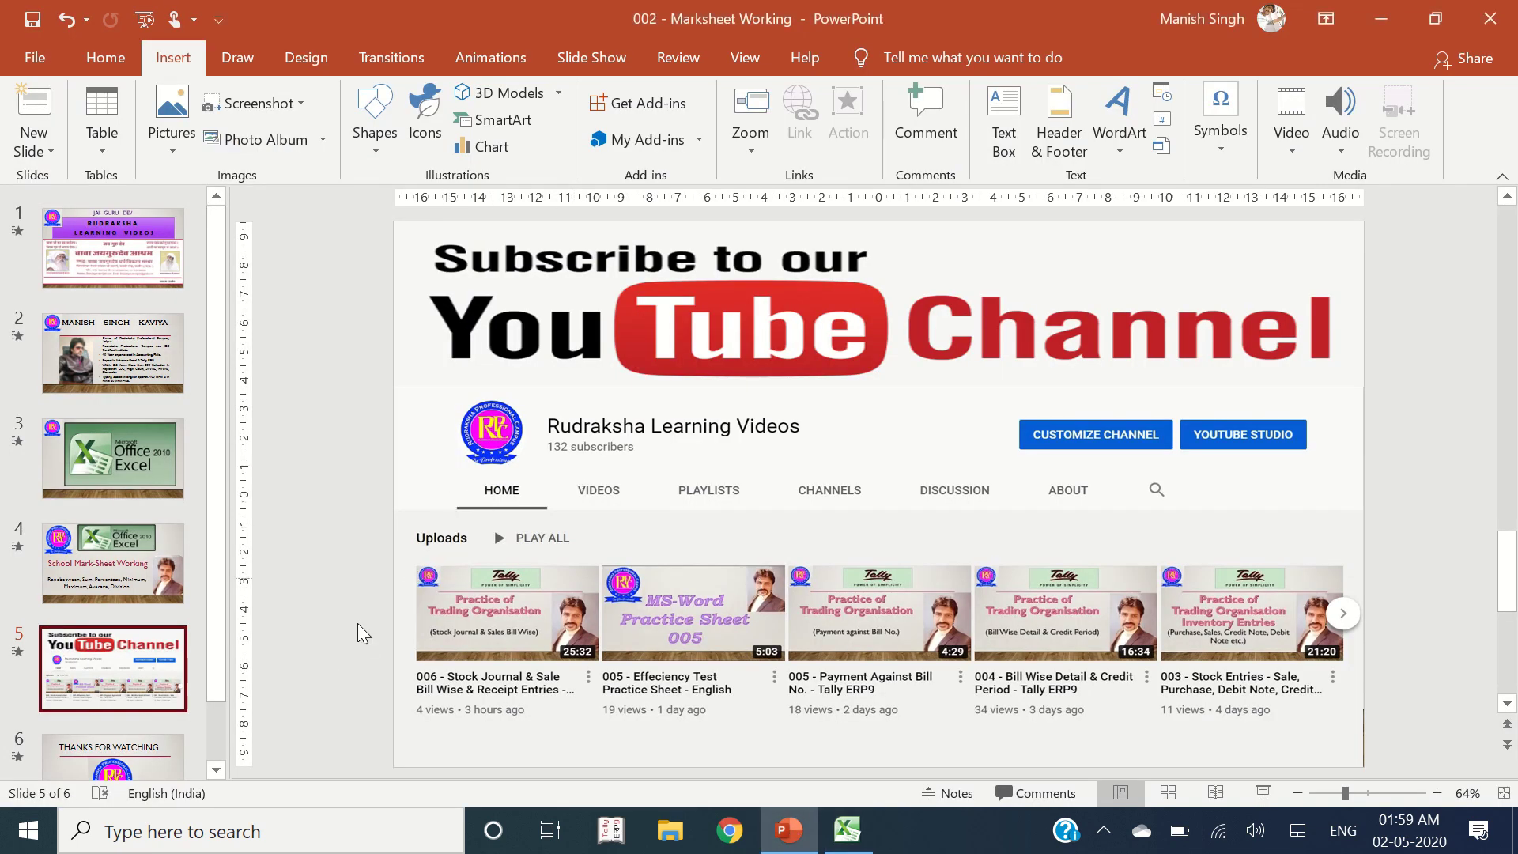